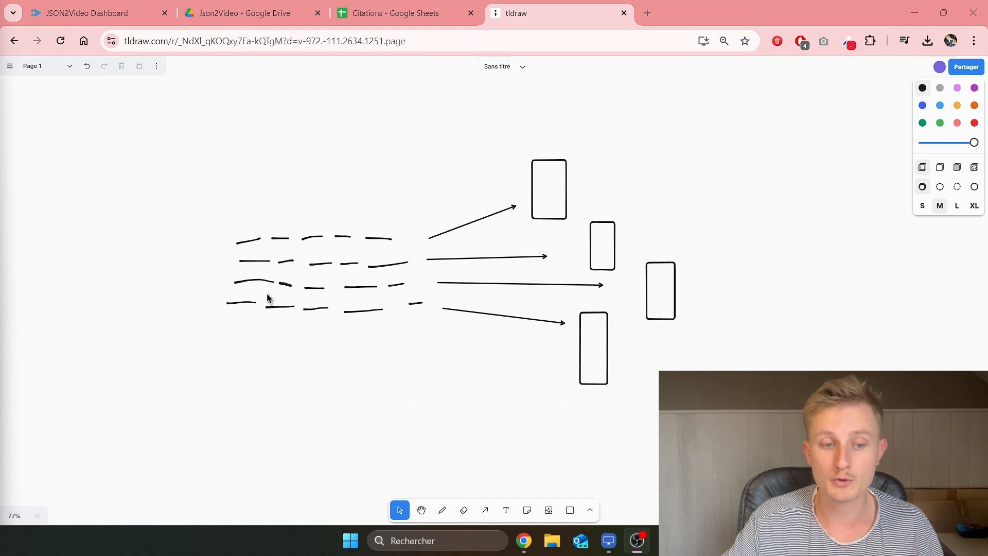
Step: Select each of the five dashes along the top row, then deselect
click(246, 242)
click(280, 240)
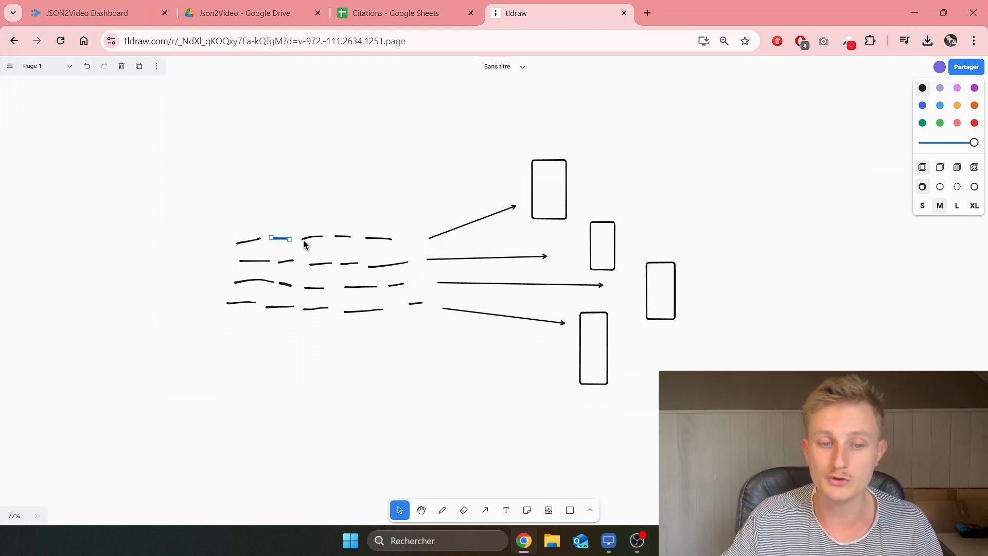
click(312, 237)
click(344, 237)
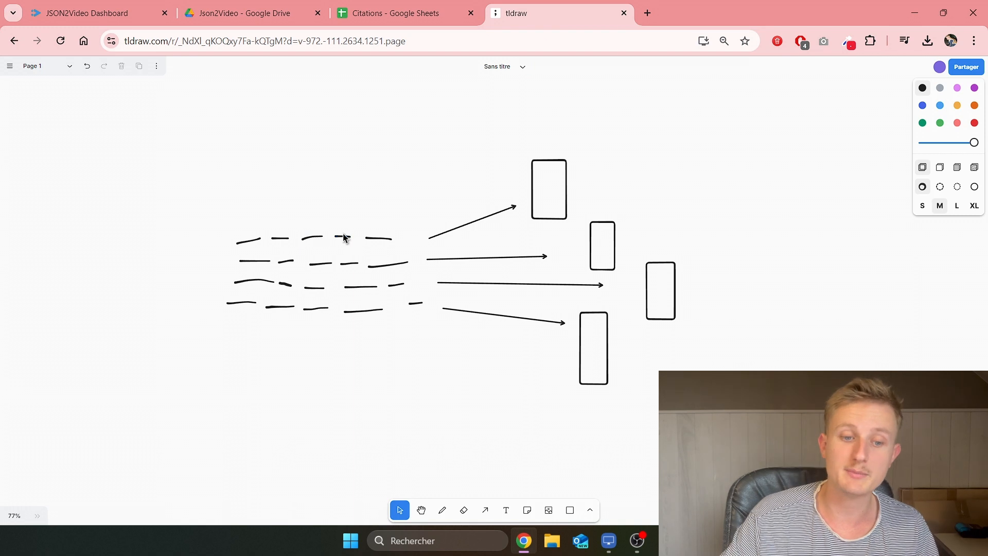
click(368, 238)
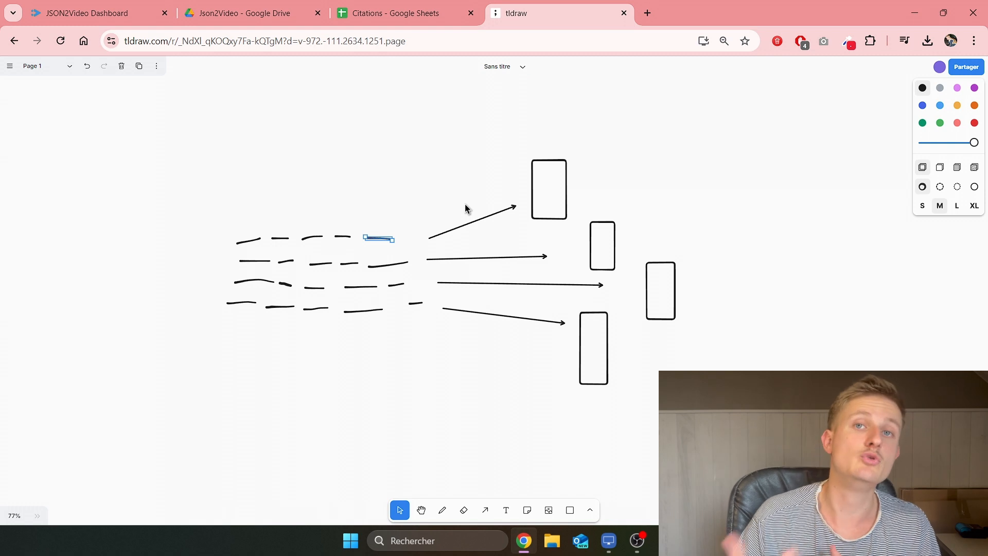
click(425, 216)
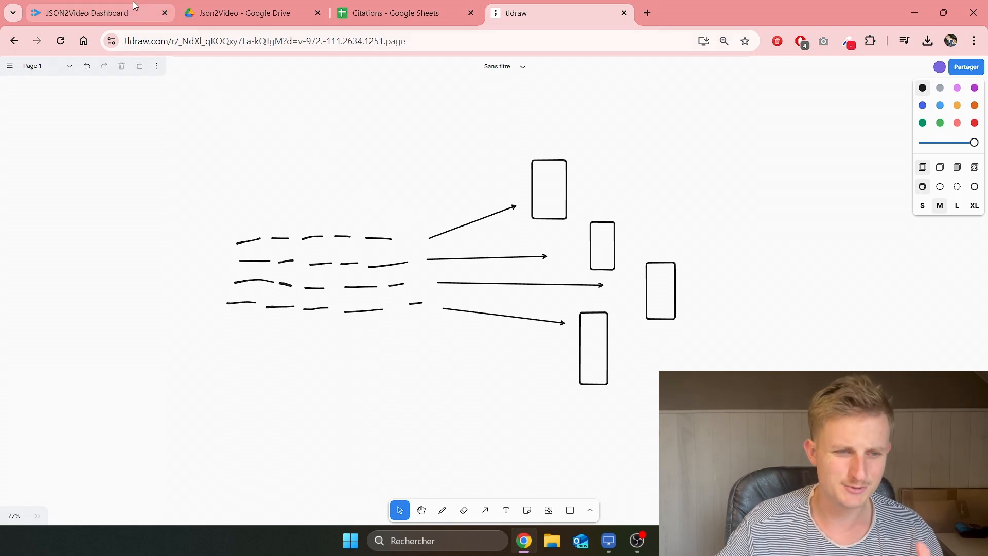
Step: Open the Citation movie template from the JSON2Video dashboard in the editor
click(90, 13)
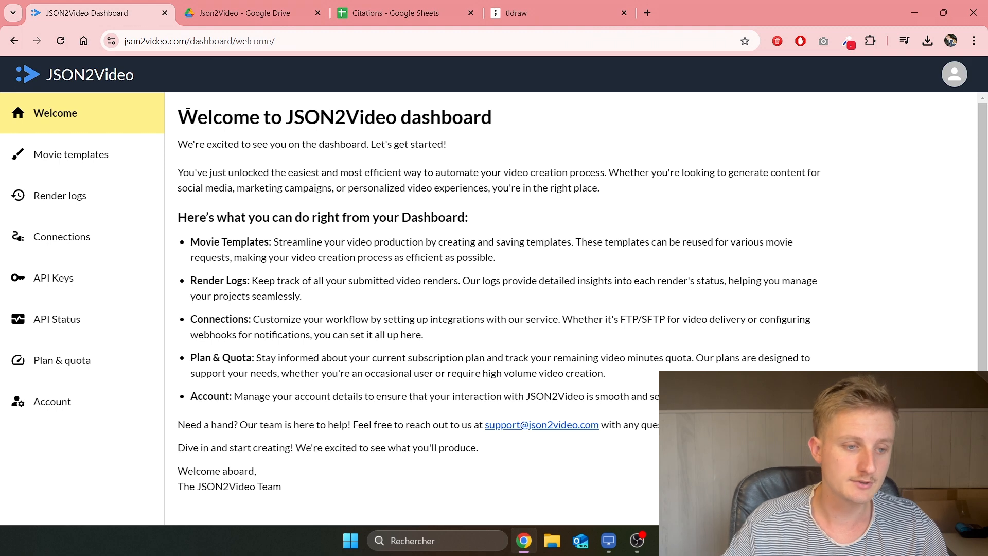
click(95, 161)
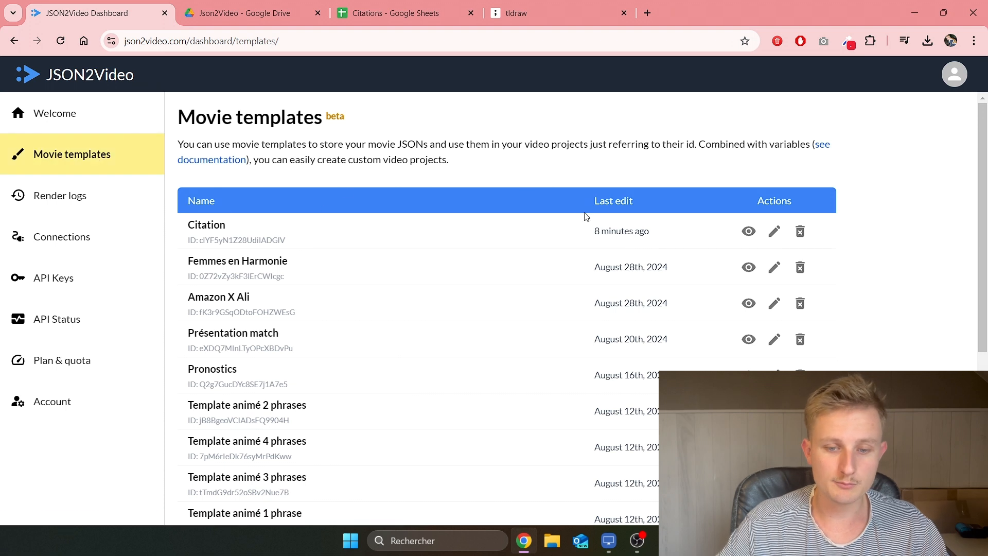
click(775, 233)
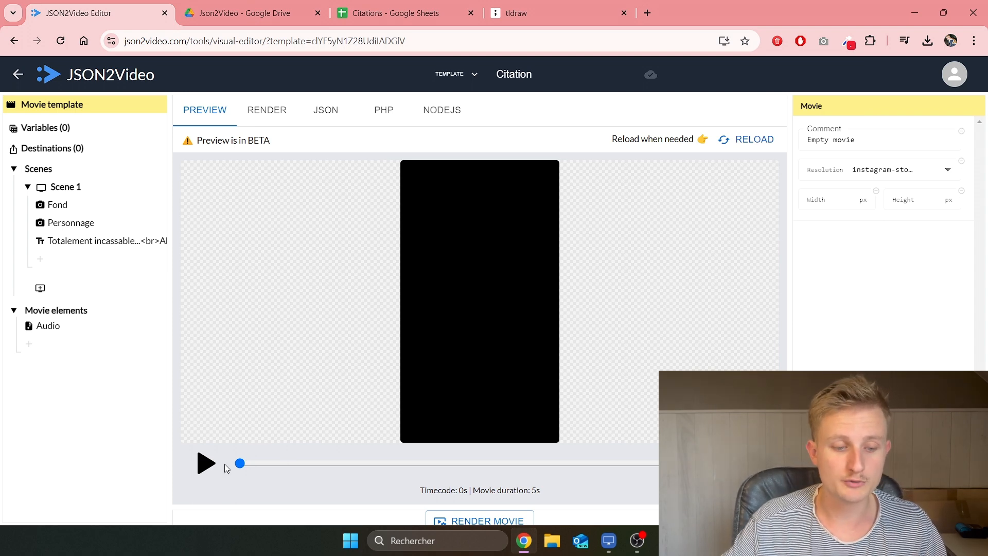
Step: Play the Citation template preview, then bring up the Citations spreadsheet
click(208, 465)
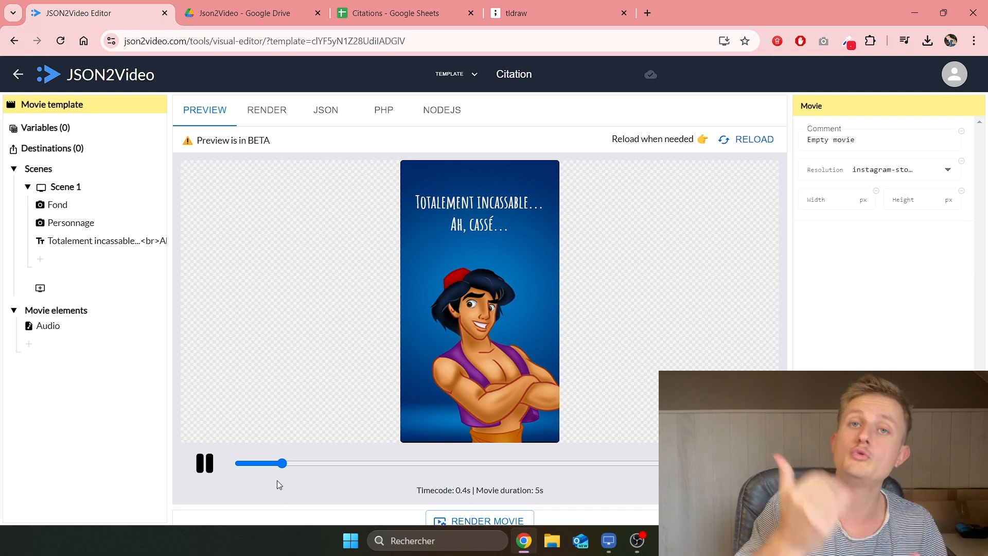
click(391, 13)
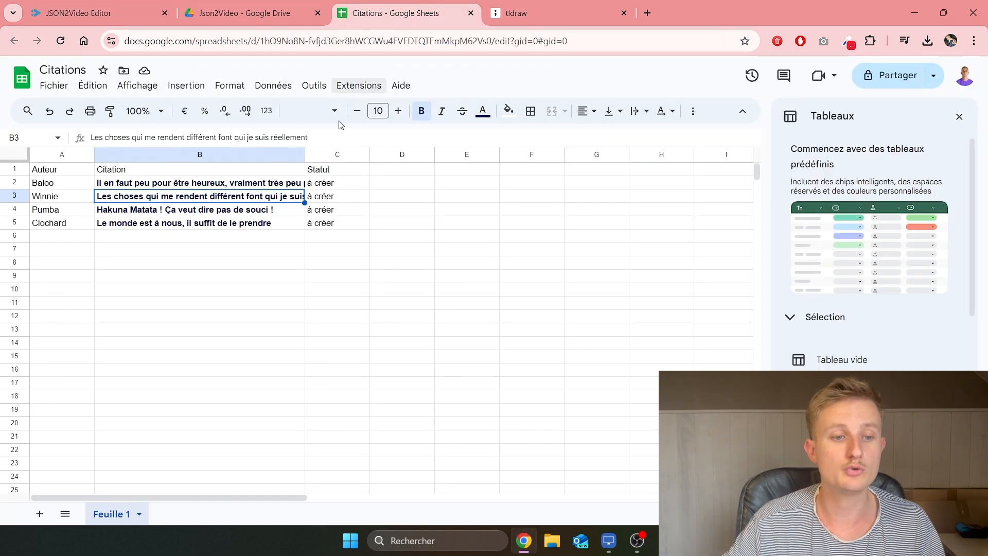
Step: Go over the Auteur column and its authors Baloo, Winnie, Pumba and Clochard
click(344, 250)
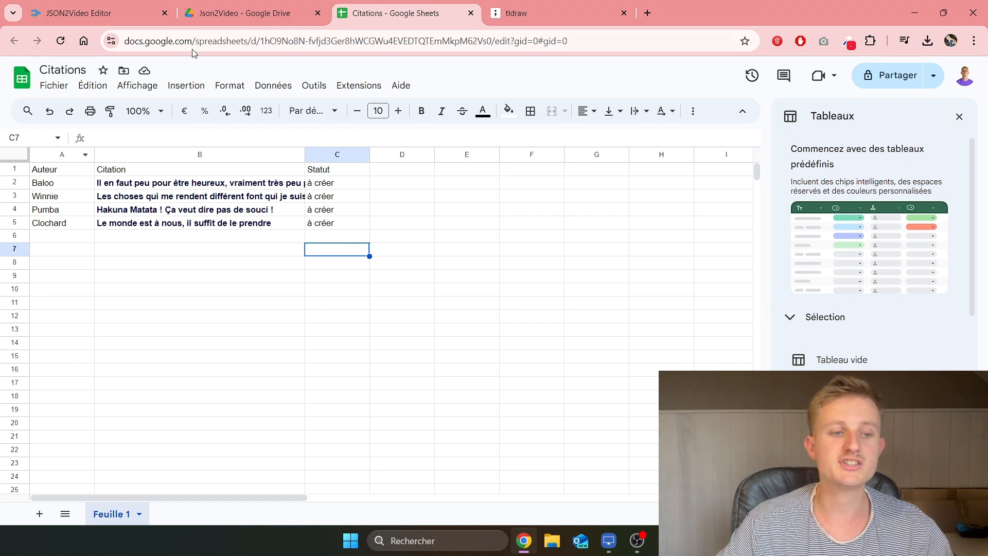
click(71, 172)
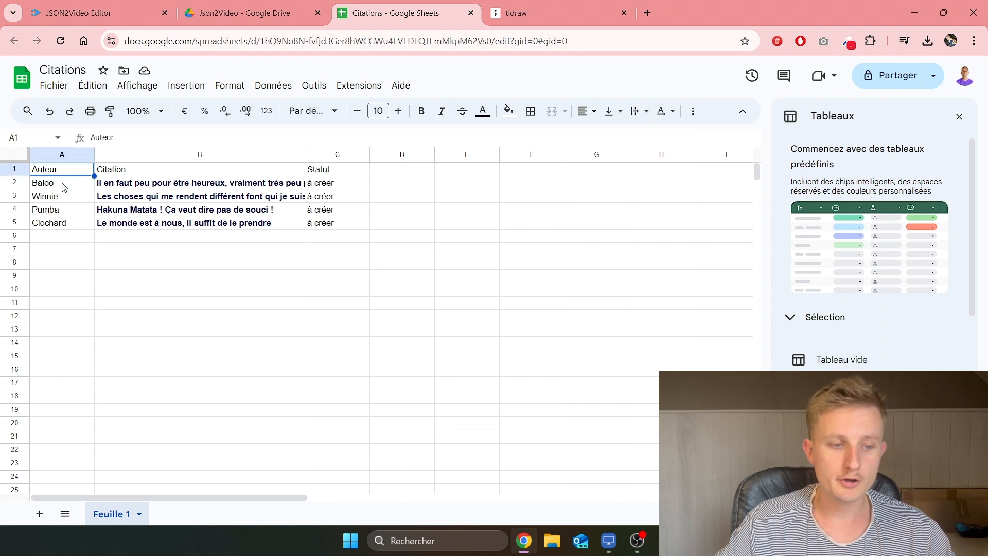
drag(65, 186, 51, 224)
click(67, 189)
click(63, 204)
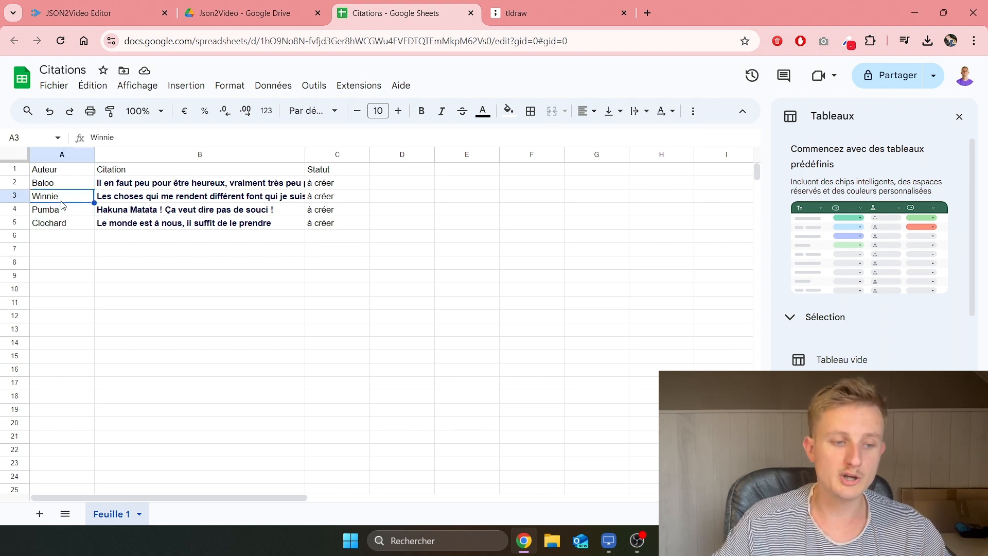
click(64, 215)
click(64, 226)
Step: Select the Citation quotes, the Statut values, then all four data rows A2:C5
click(108, 173)
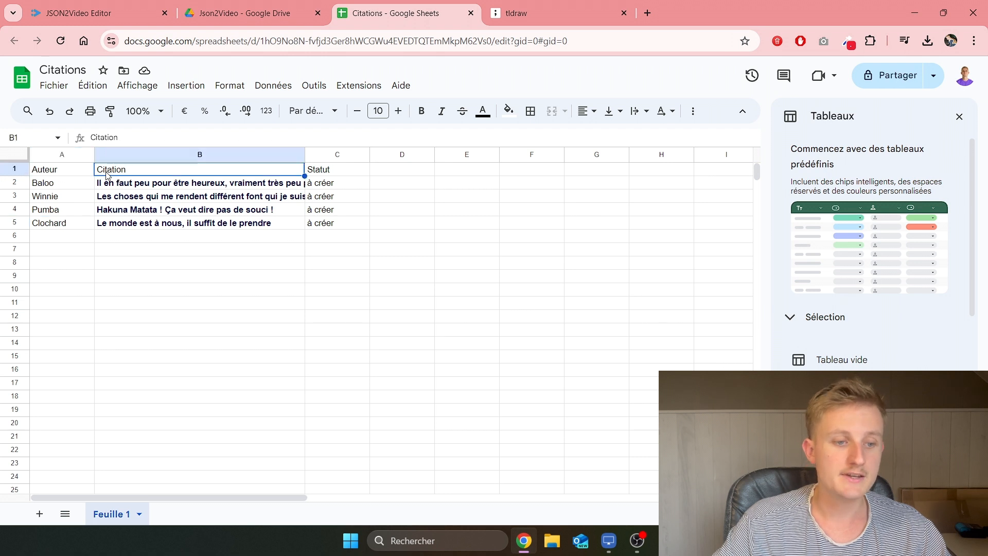
drag(121, 184, 183, 218)
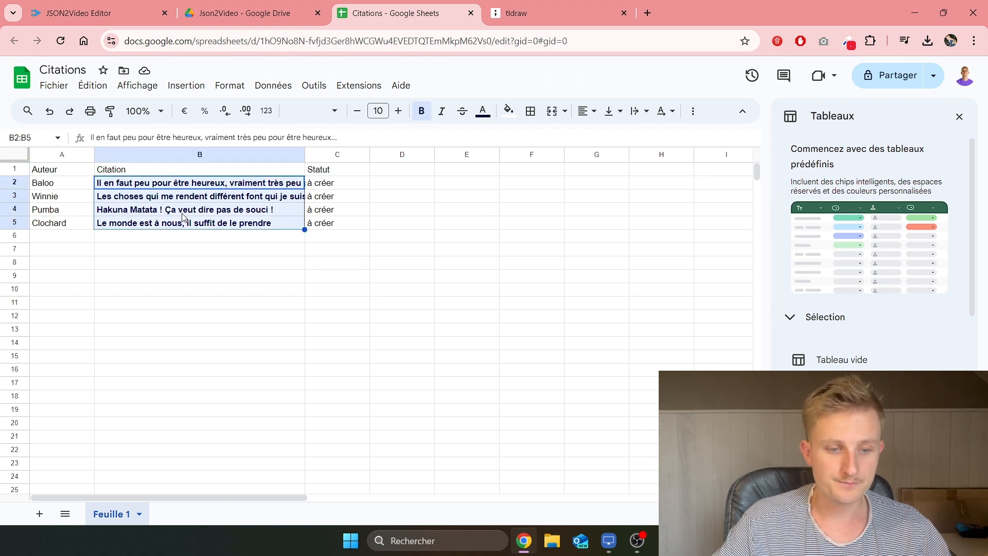
click(319, 172)
drag(320, 184, 329, 223)
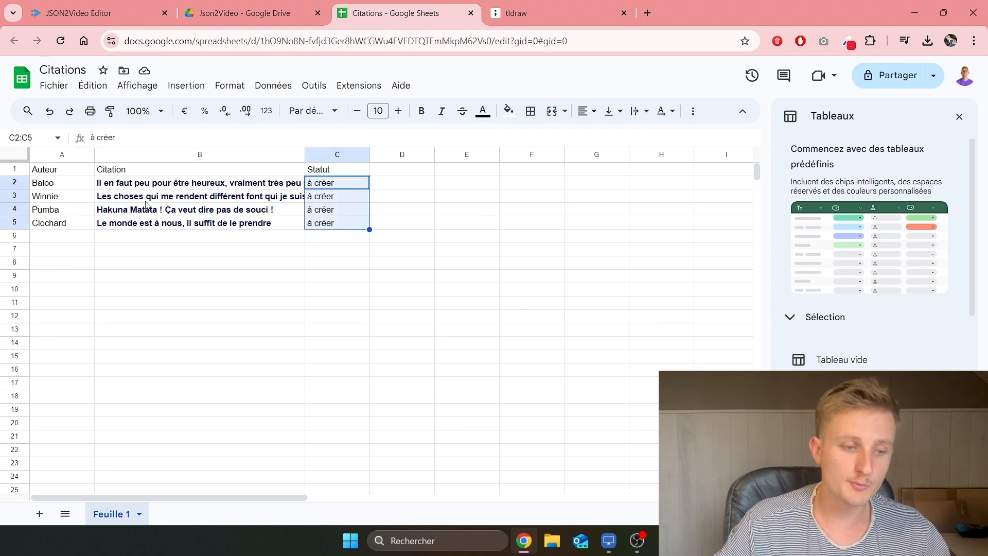
drag(65, 183, 342, 224)
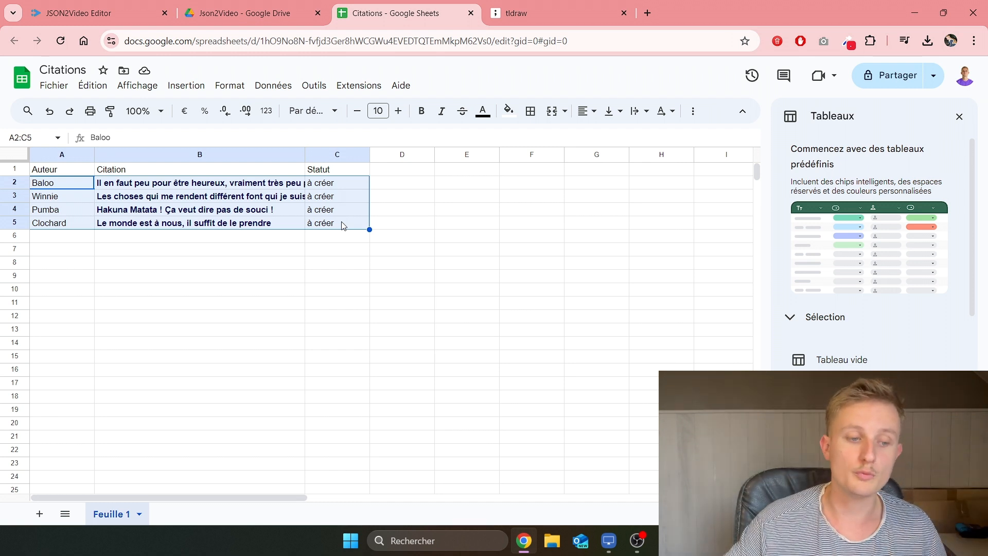
Step: Scroll through the empty rows below and return to the Citation template editor
scroll(70, 356, down, 20)
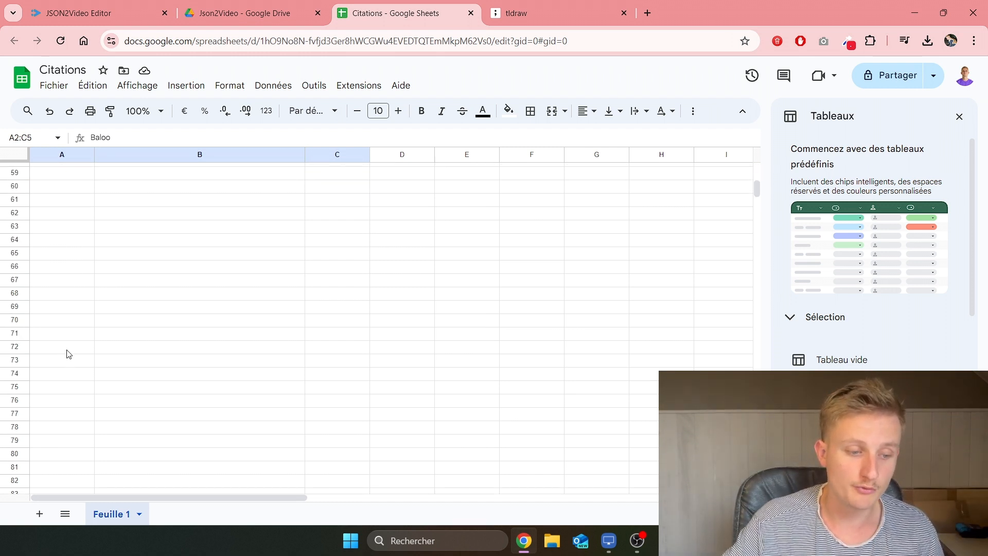
drag(62, 378, 335, 386)
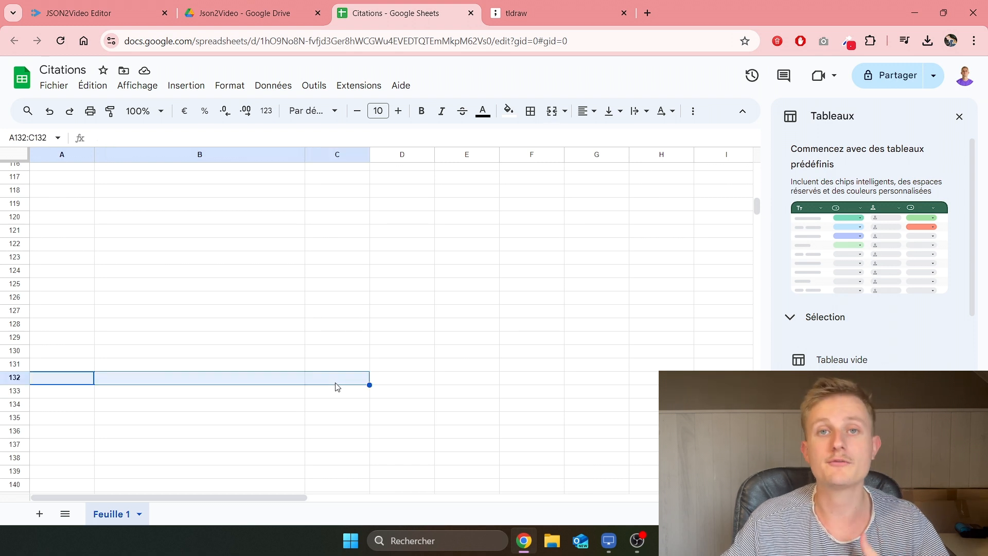
scroll(318, 376, down, 5)
scroll(318, 375, up, 10)
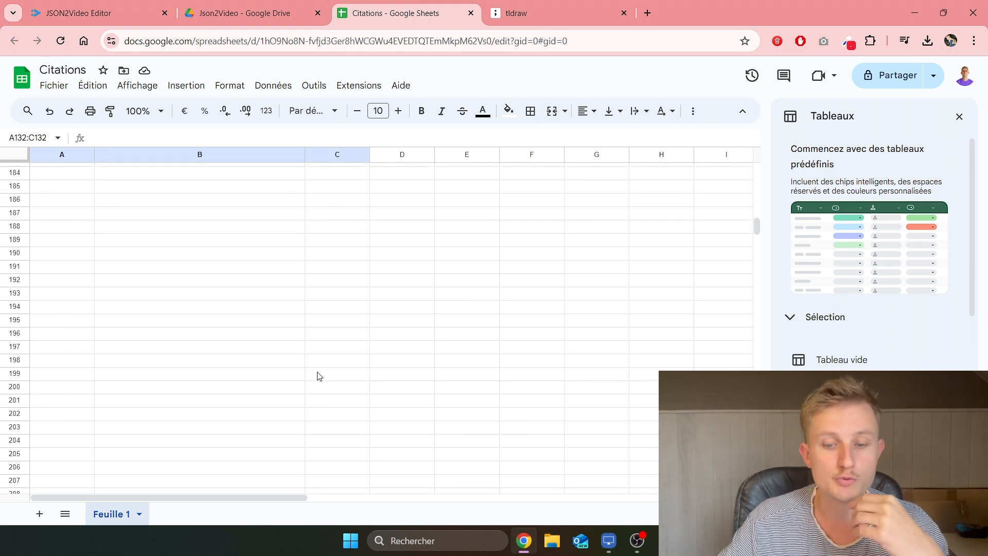
scroll(318, 375, up, 20)
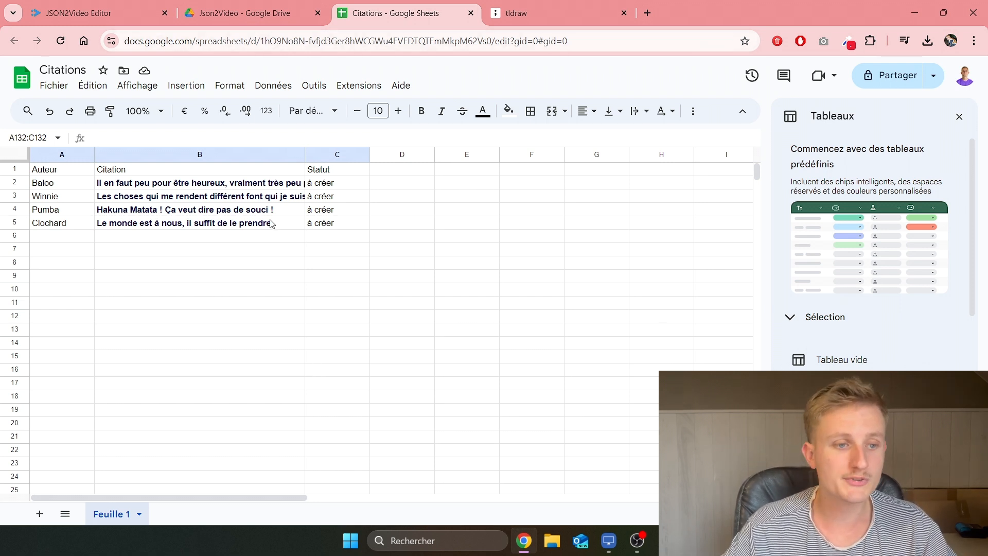
click(120, 13)
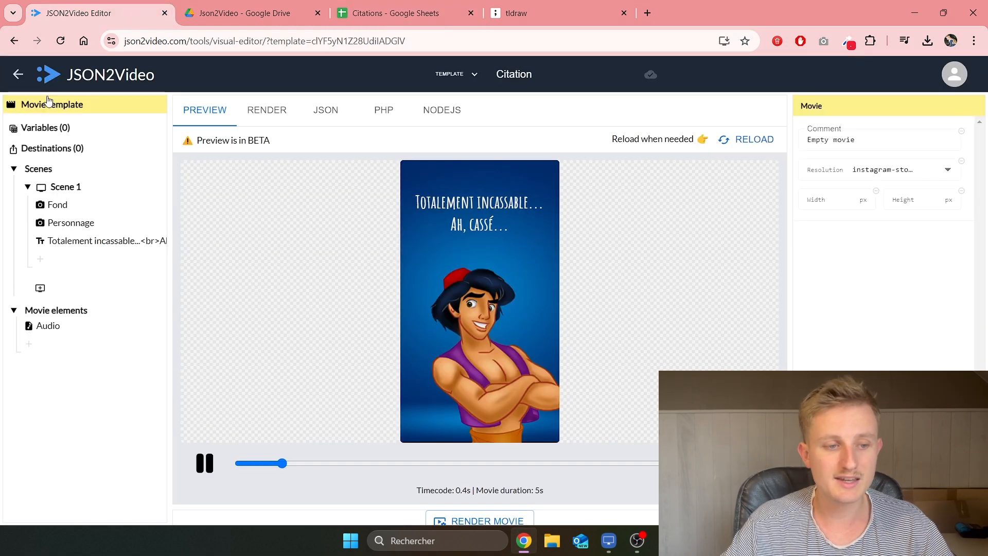
Step: Add a new movie template from the templates list and open it for editing
click(18, 75)
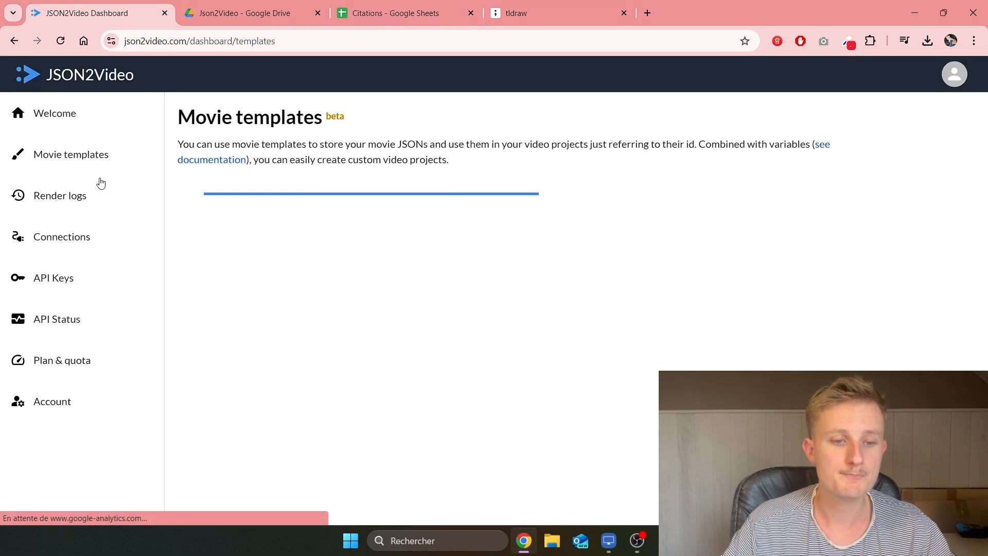
scroll(425, 283, down, 5)
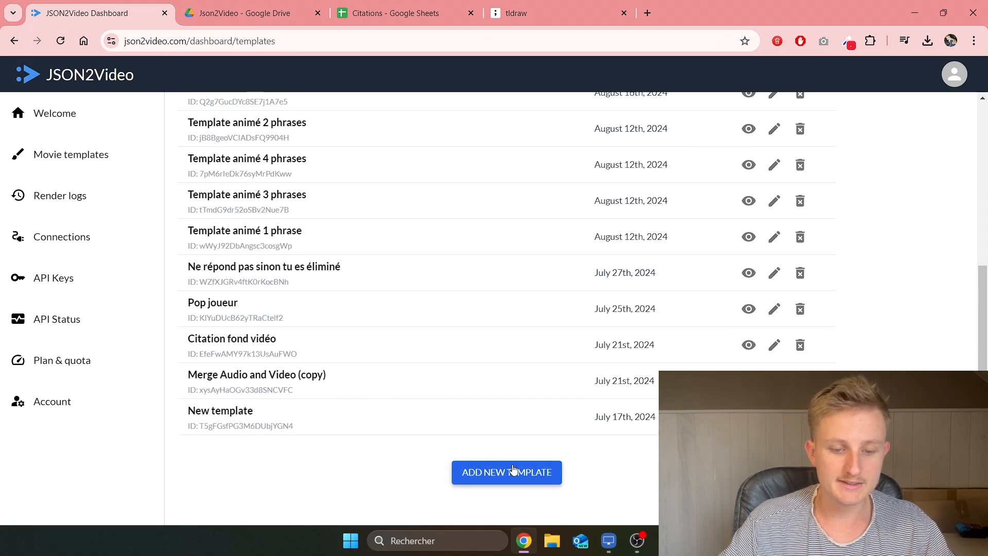
click(491, 471)
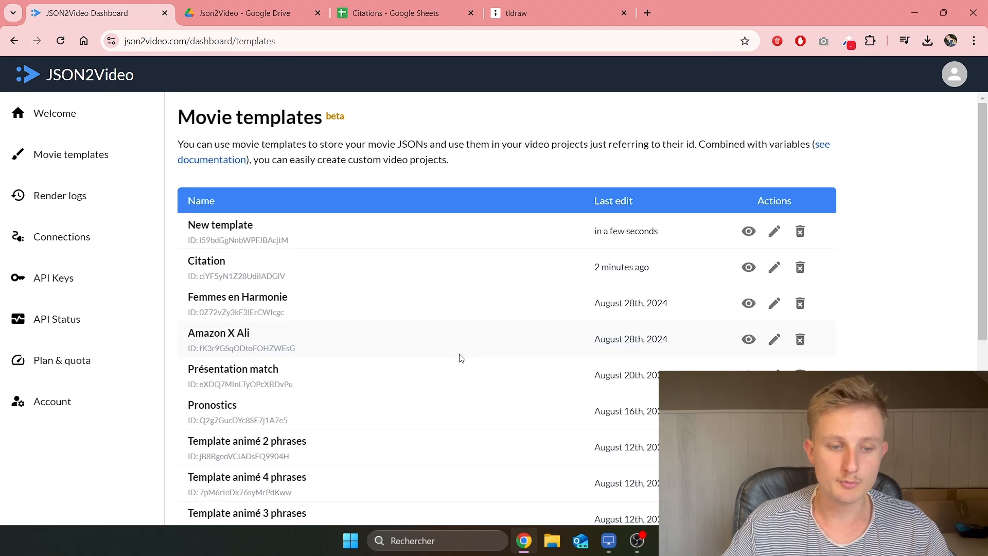
click(775, 235)
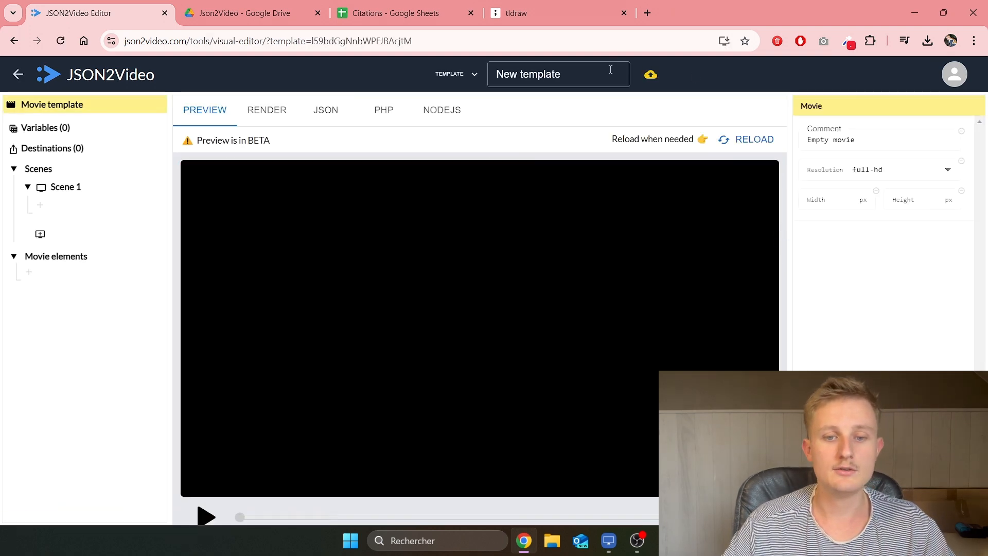
Step: Rename the new template to 'Notre_citation' and save it
click(573, 75)
drag(573, 75, 498, 76)
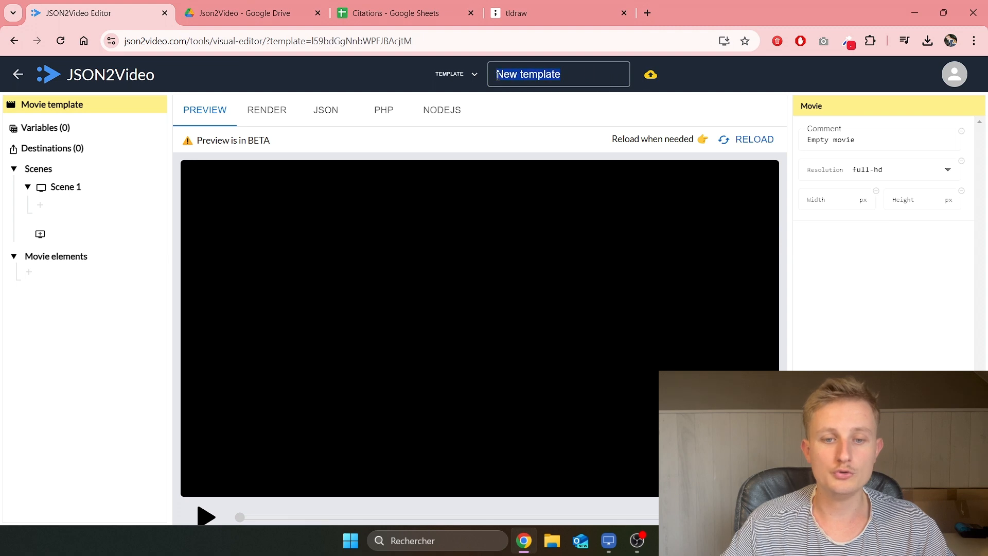
key(BackSpace)
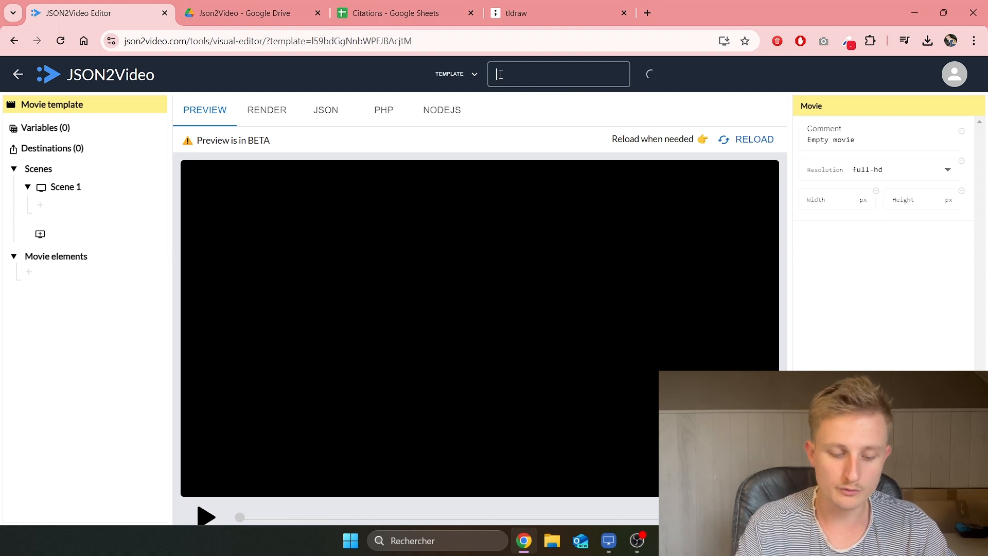
text(Notre_citation)
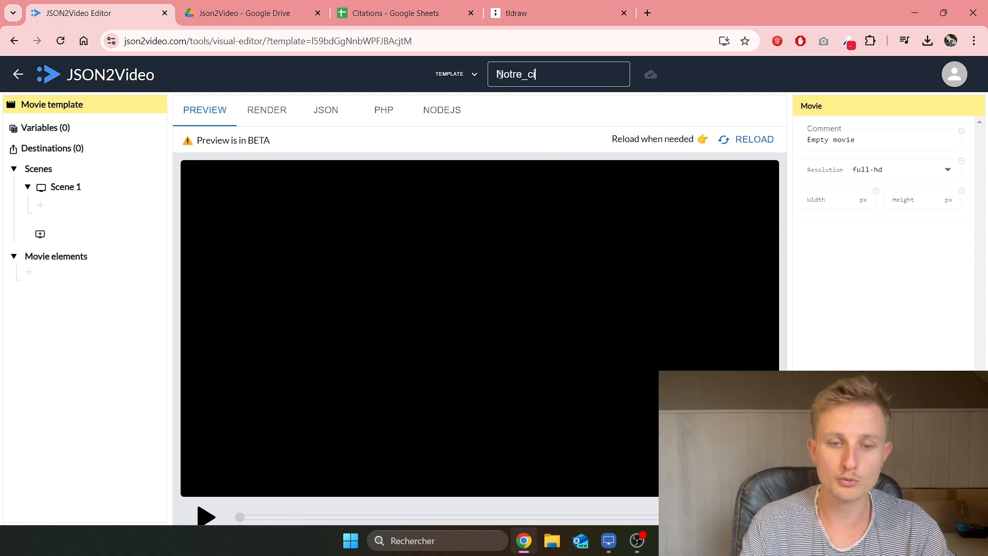
click(690, 91)
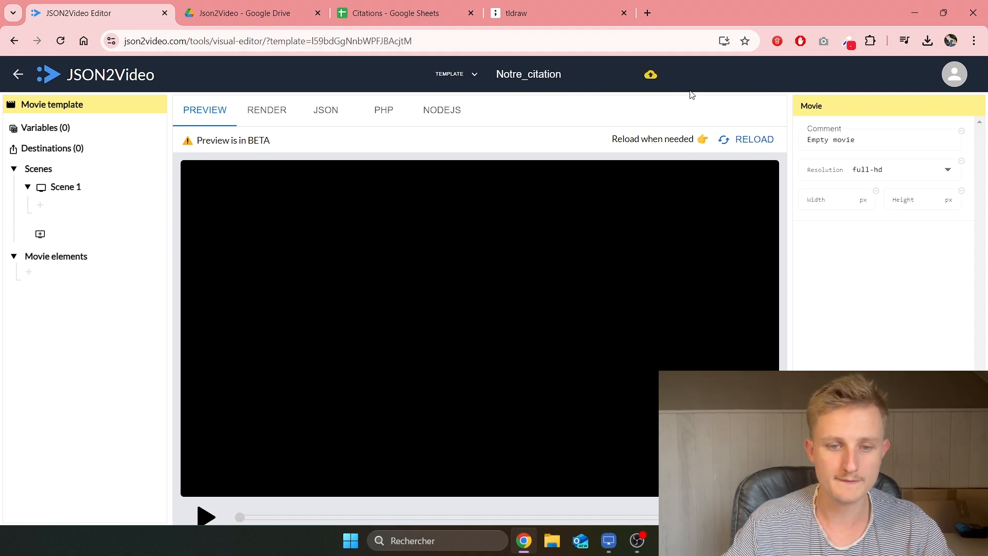
click(650, 77)
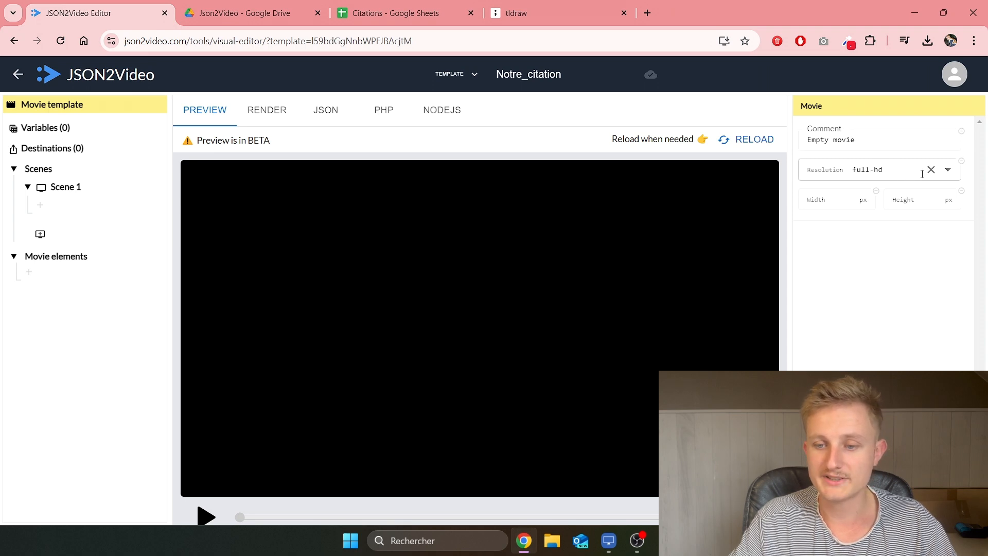
Step: Change the movie resolution from full-hd to instagram-story
click(931, 170)
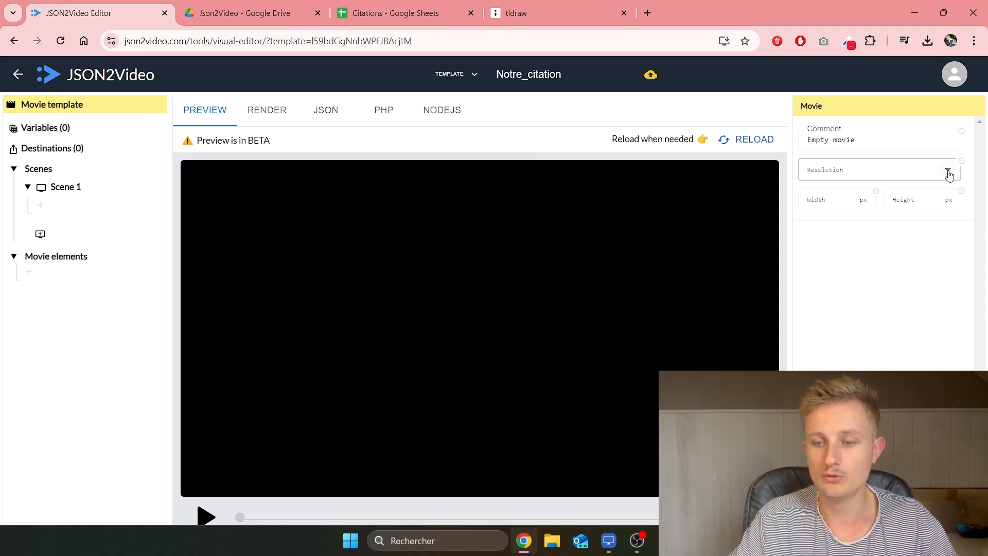
click(948, 173)
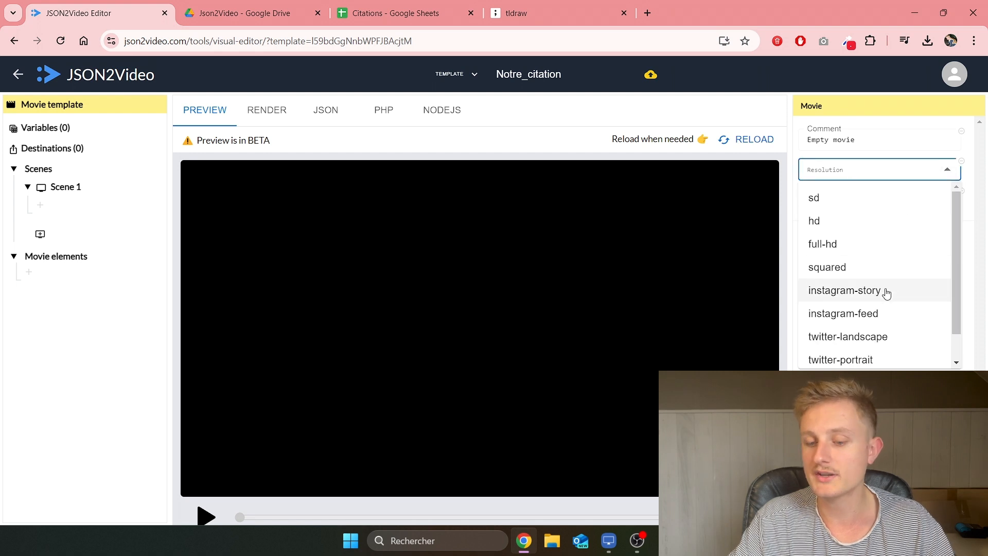
click(871, 291)
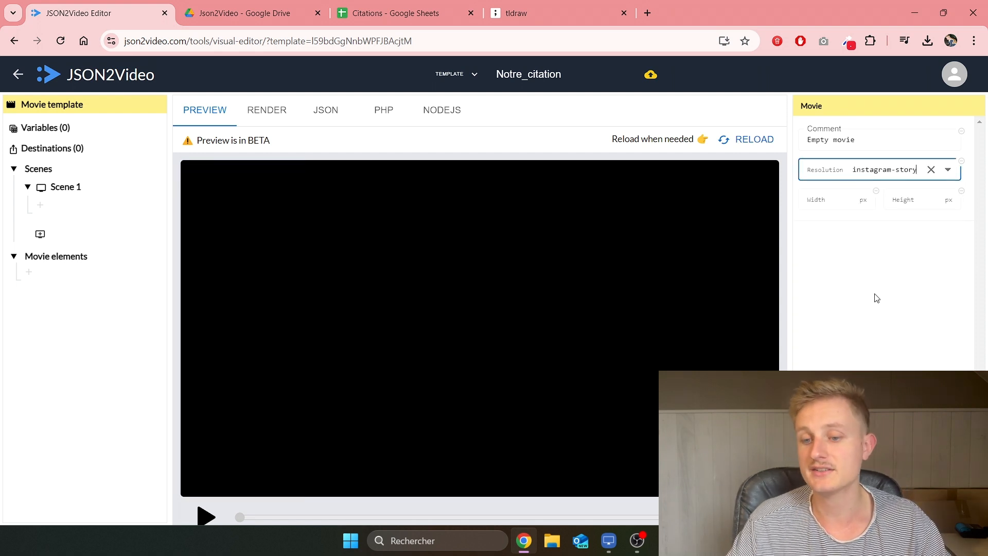
Step: Add an image element to Scene 1 with the comment 'fond'
click(76, 189)
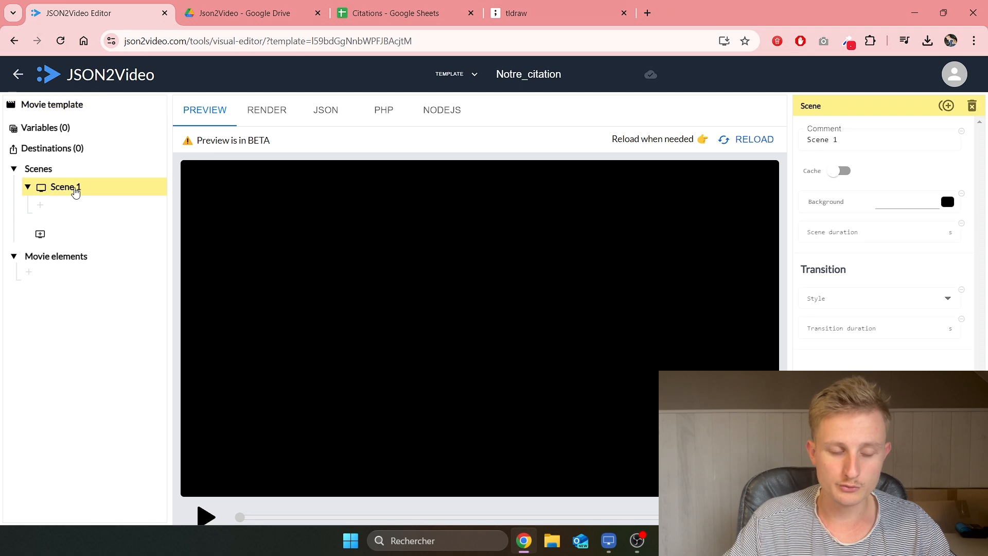
click(70, 208)
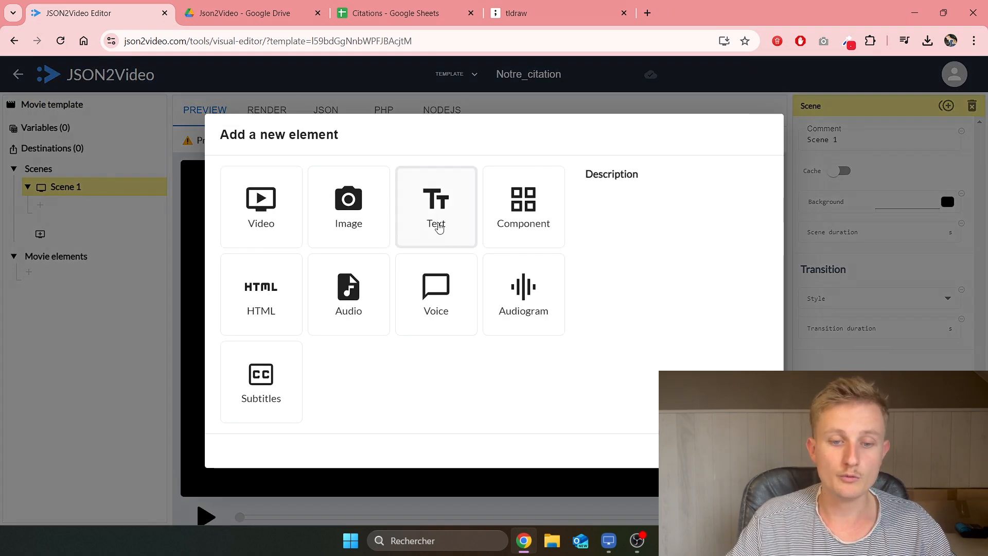
click(345, 218)
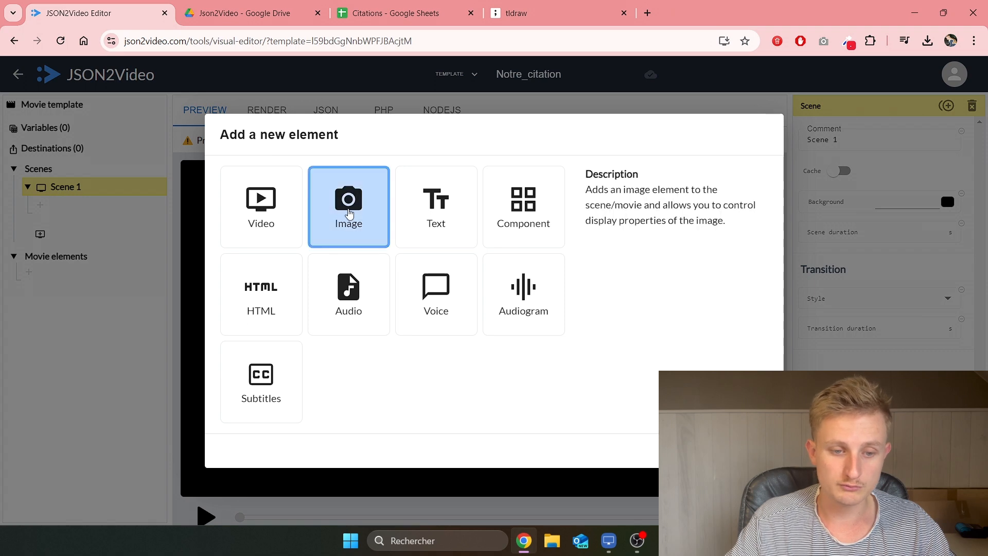
click(747, 451)
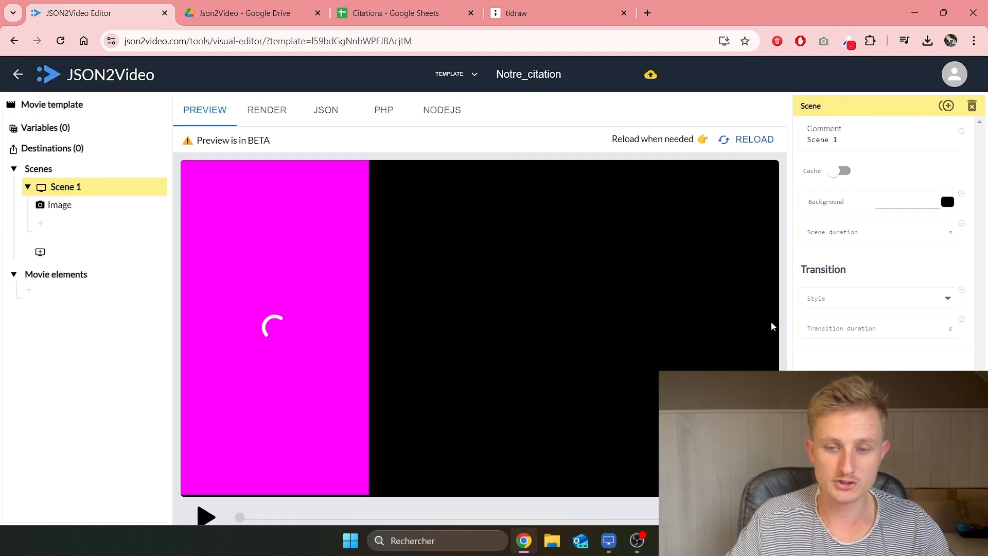
click(59, 211)
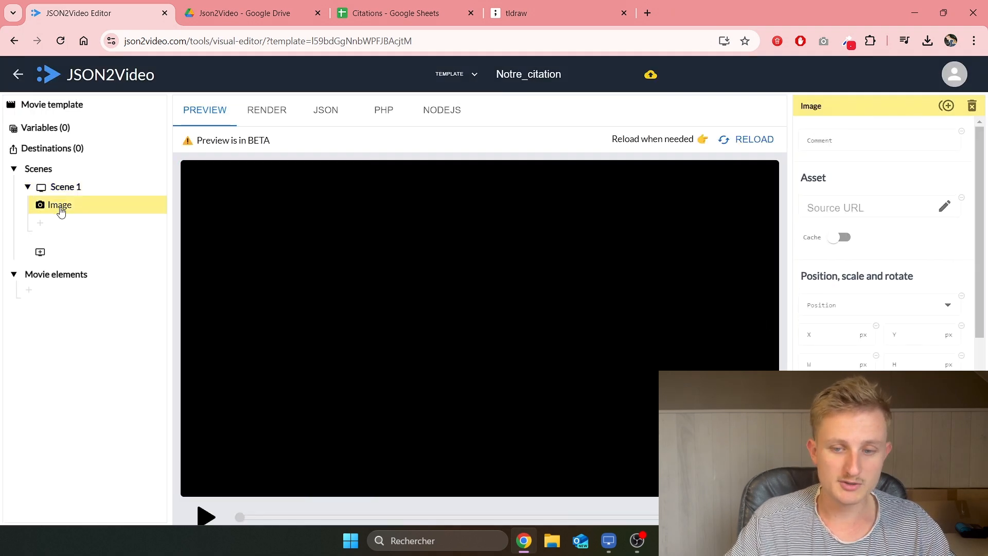
click(847, 142)
text(fond)
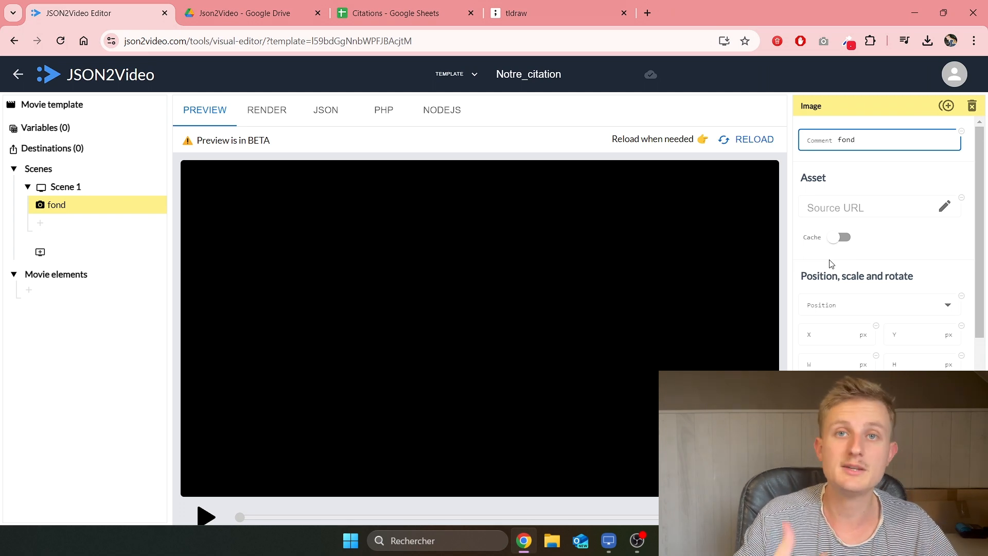
click(945, 206)
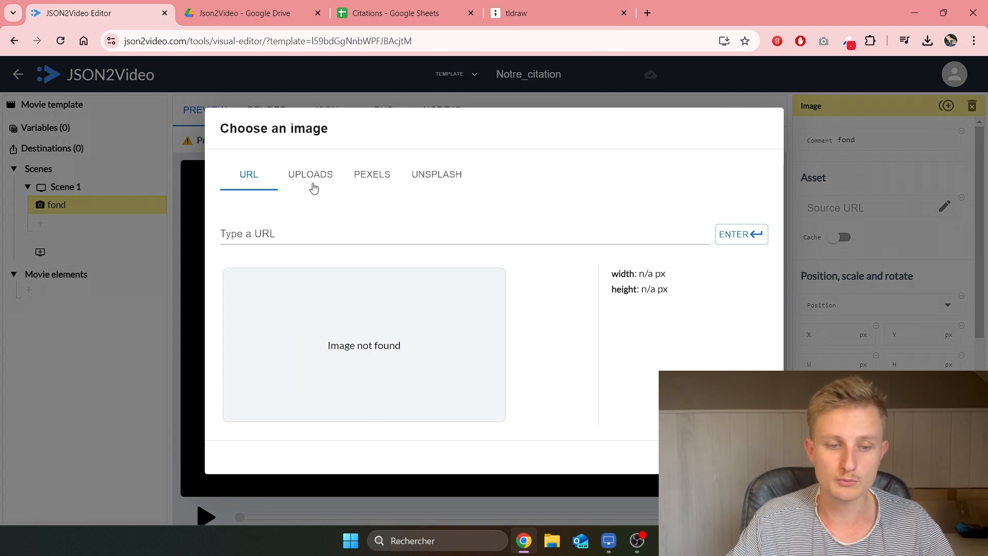
Step: Use the uploaded 54587.jpg as the fond image source, scaled to cover
click(266, 233)
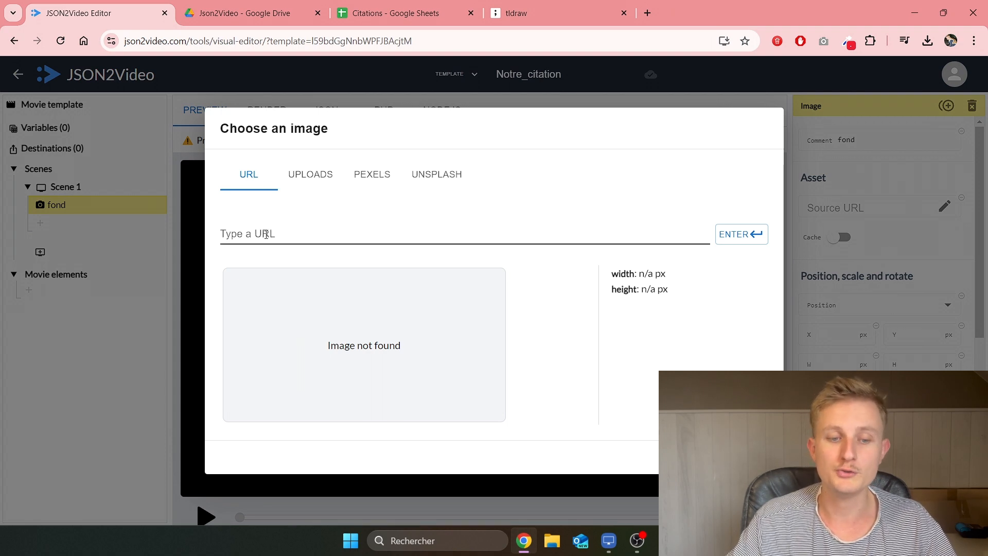
click(318, 173)
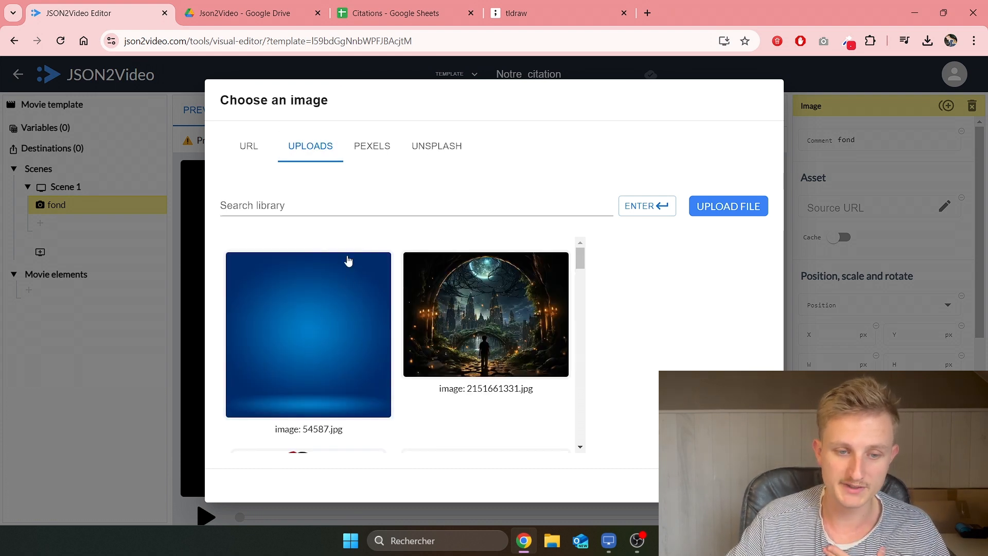
click(367, 154)
click(423, 154)
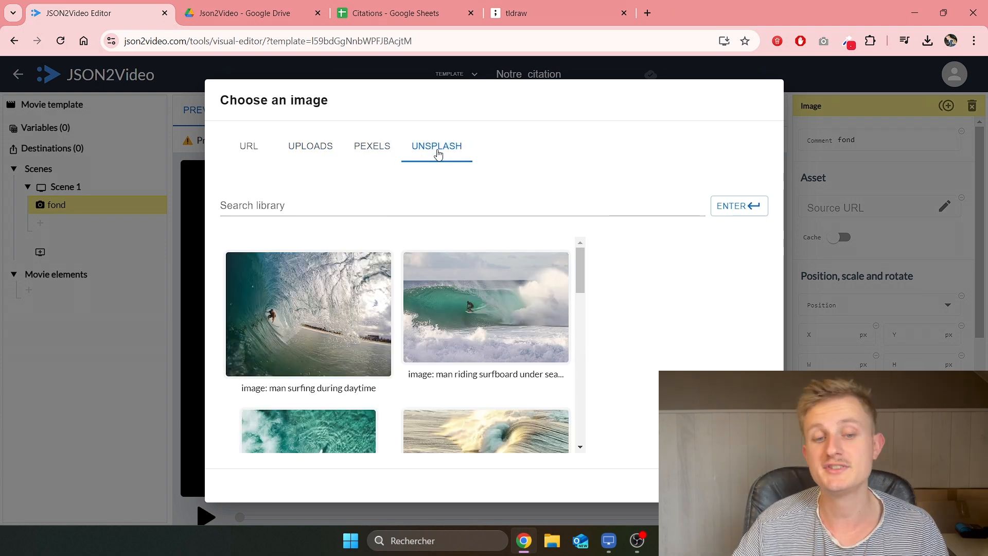
click(323, 149)
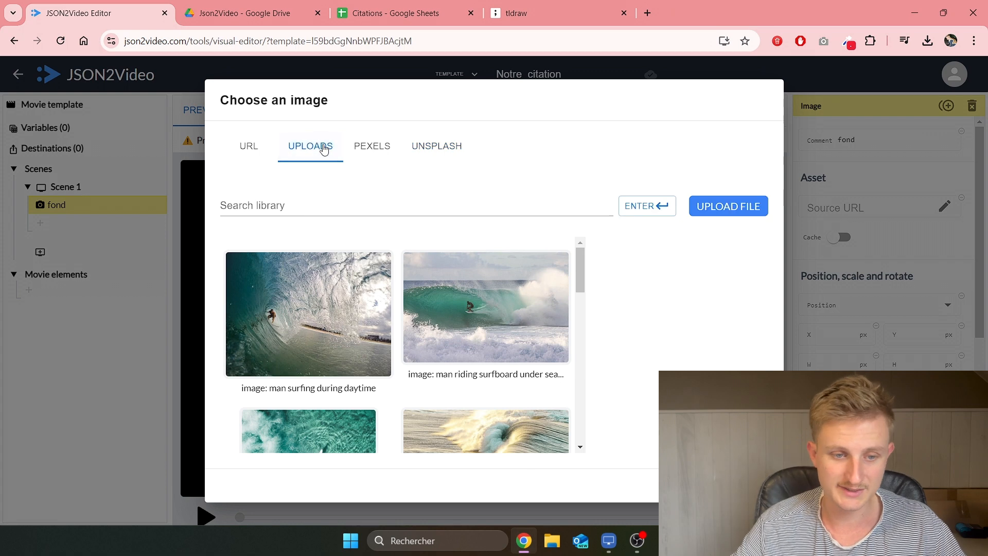
click(327, 342)
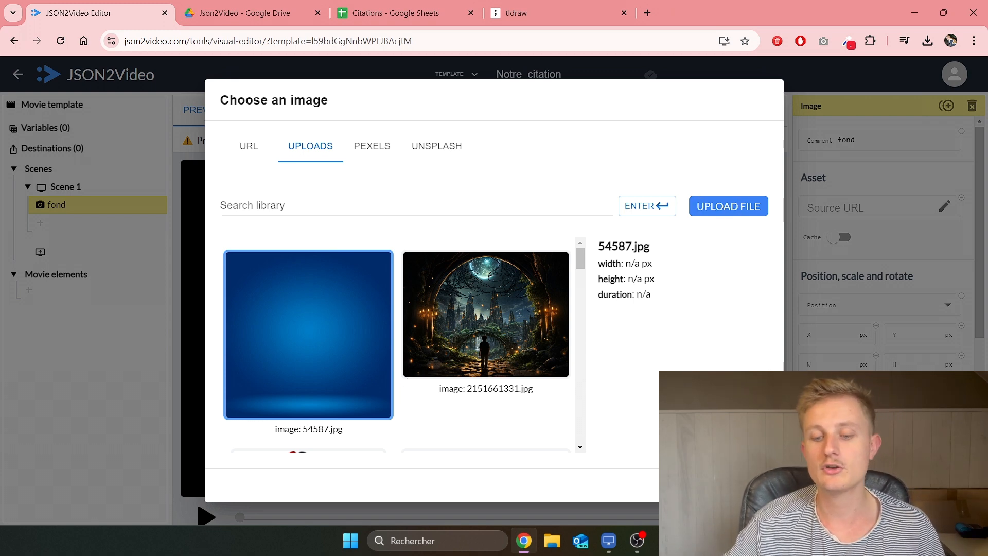
click(752, 485)
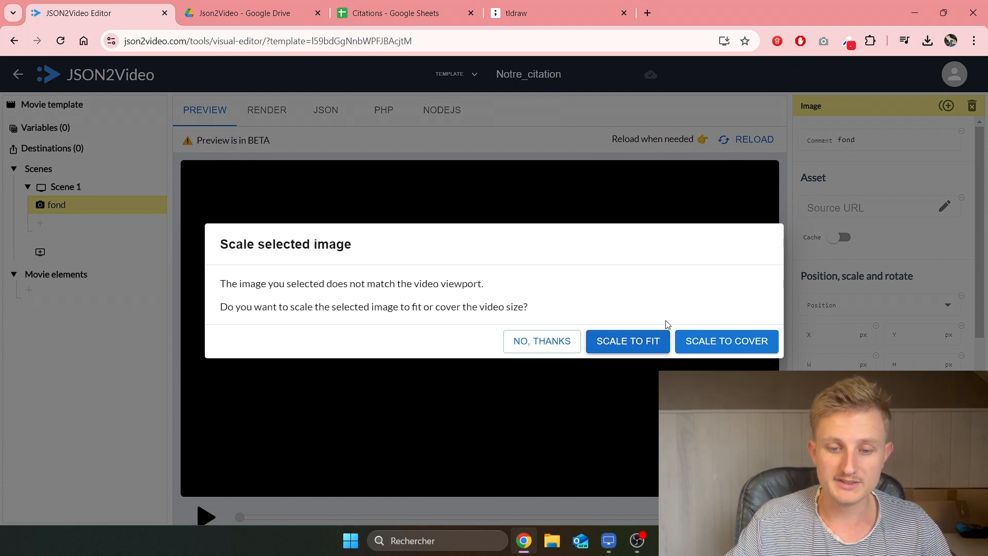
click(730, 347)
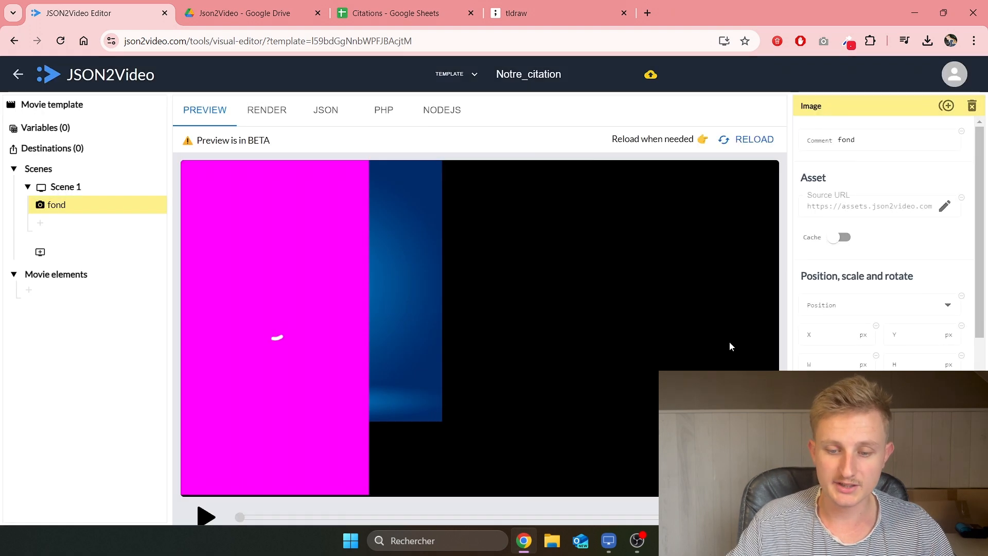
Step: Set Scene 1's duration to 5 seconds
click(206, 516)
click(206, 516)
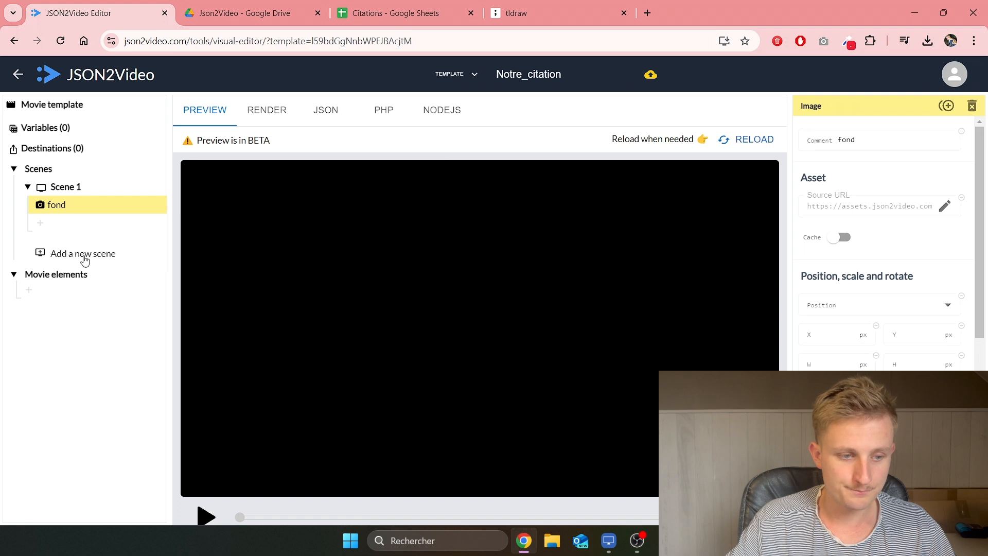
click(74, 188)
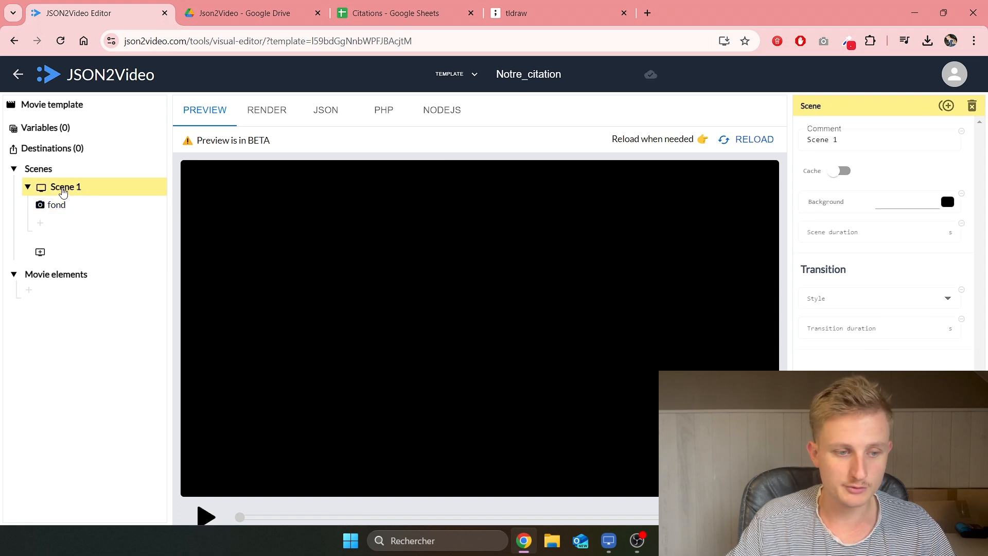
click(902, 236)
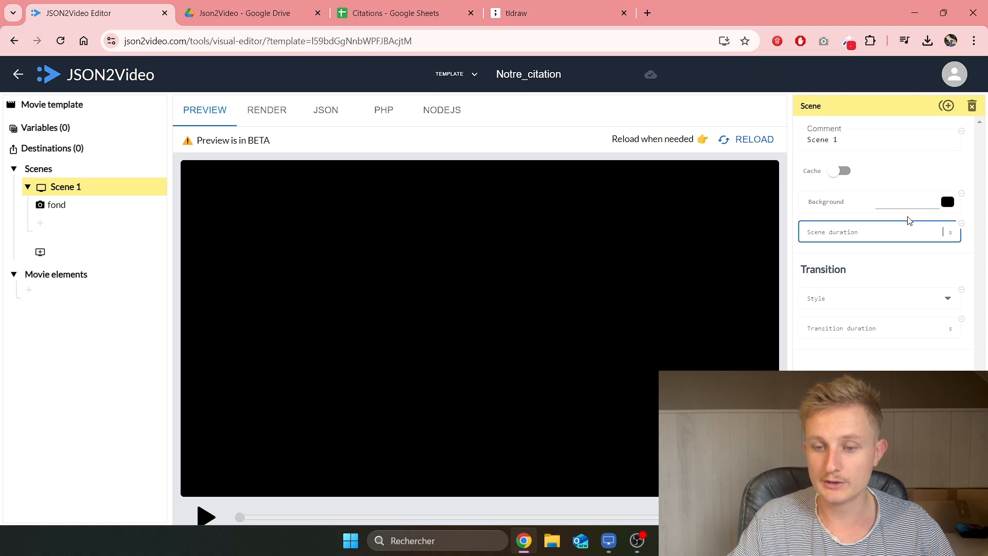
text(5)
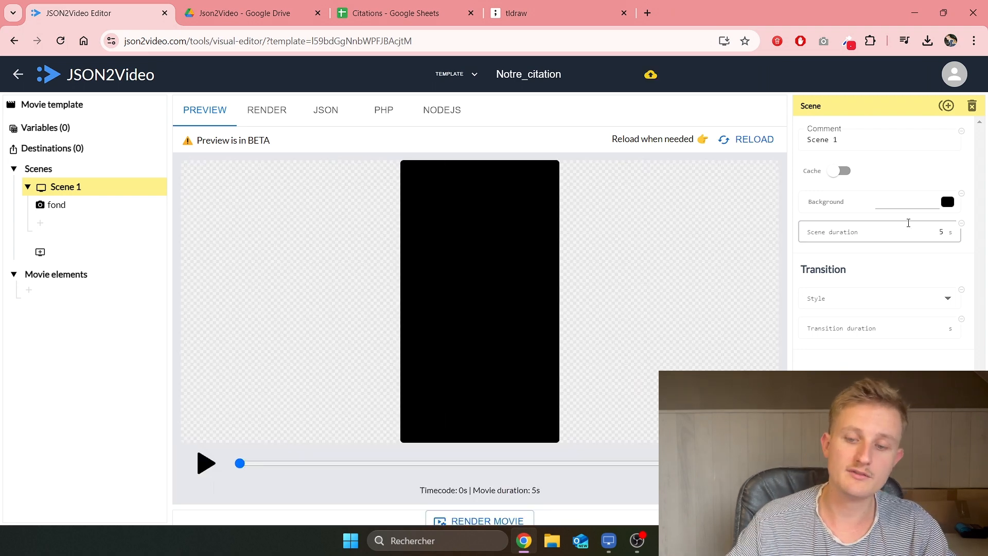
Step: Play back the 5-second vertical preview showing the blue background
click(206, 463)
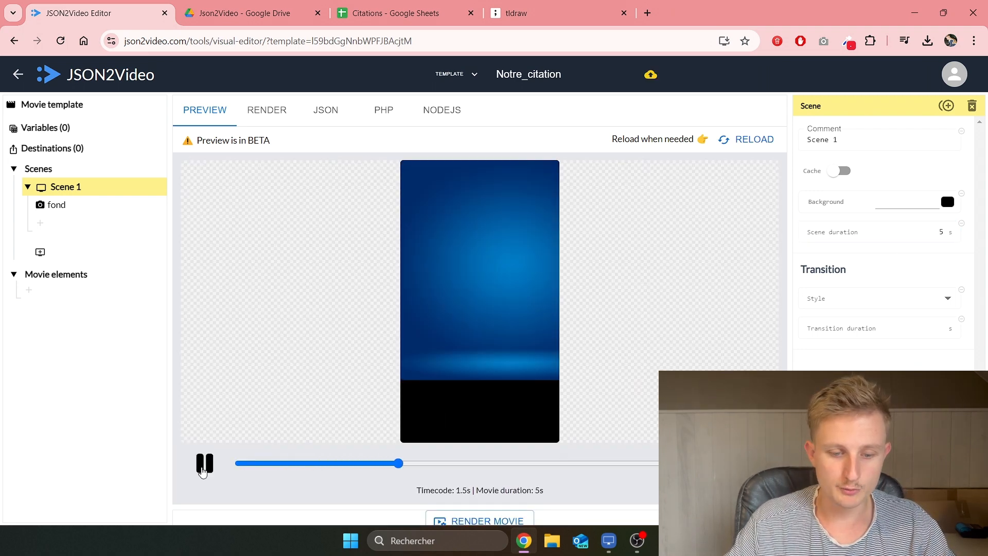
drag(530, 490, 544, 497)
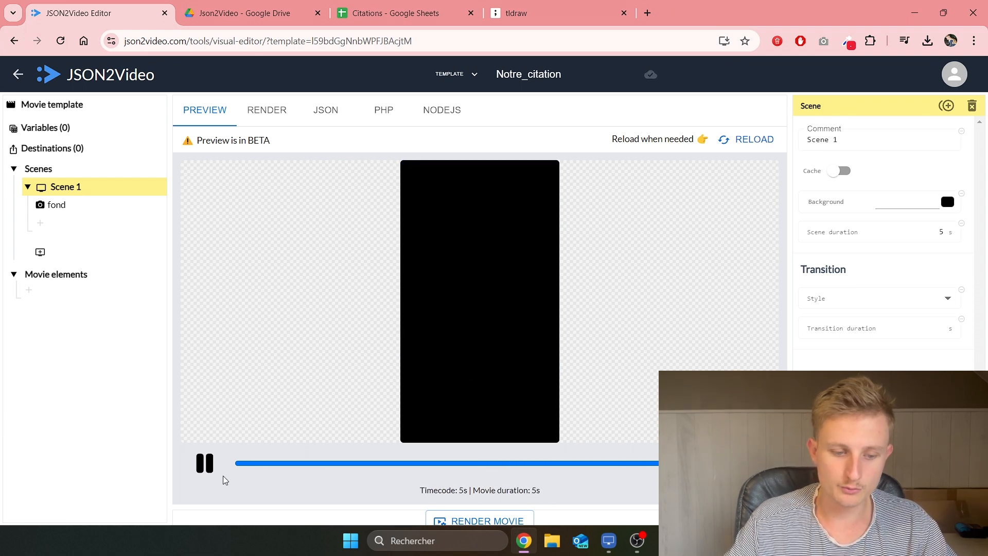
click(208, 468)
click(209, 471)
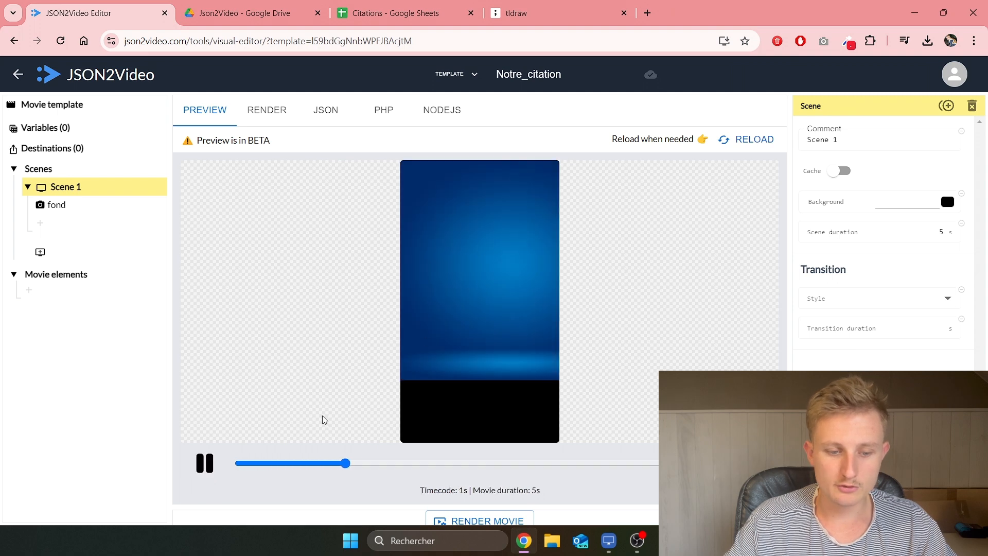
click(203, 469)
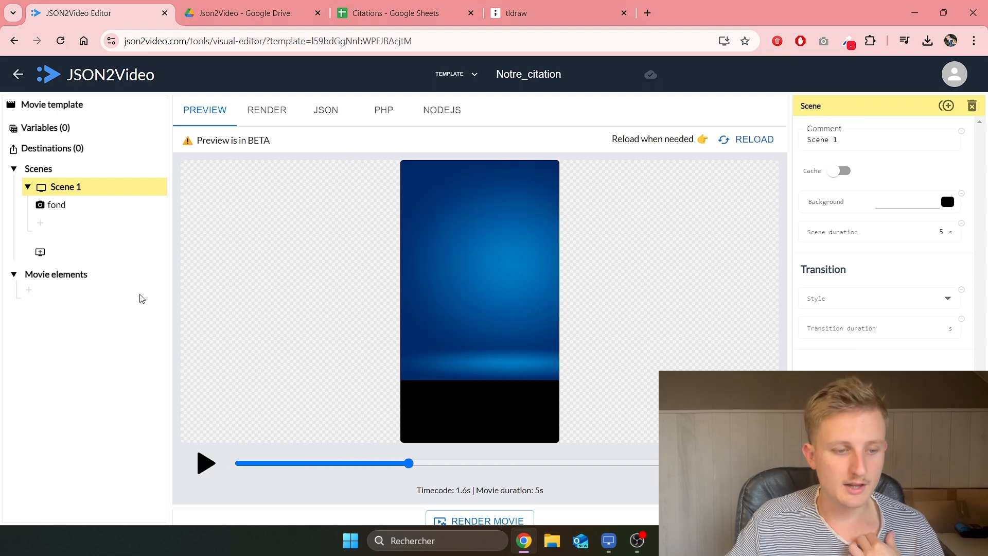
click(87, 212)
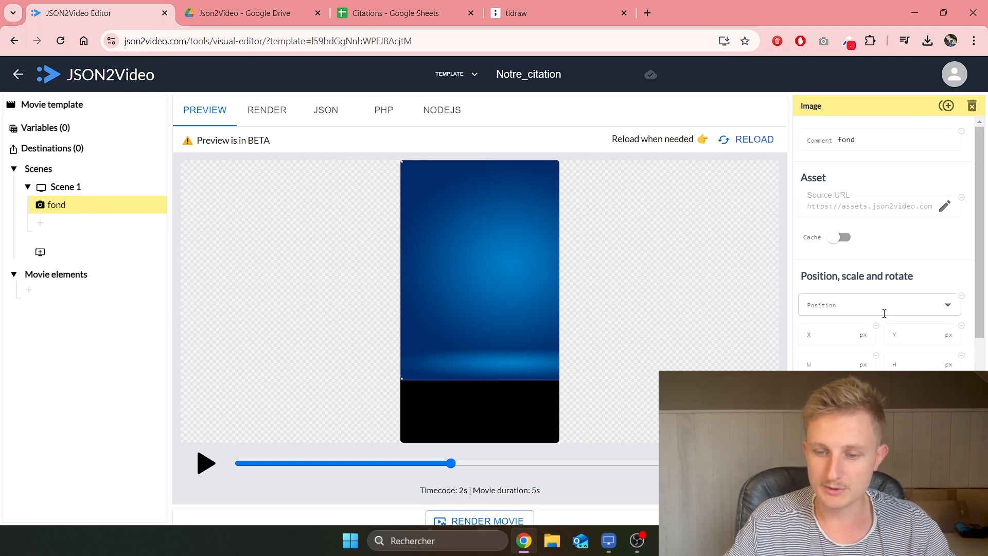
Step: Set the fond image to 1920 px and position it center-center
scroll(864, 319, down, 3)
scroll(867, 312, up, 3)
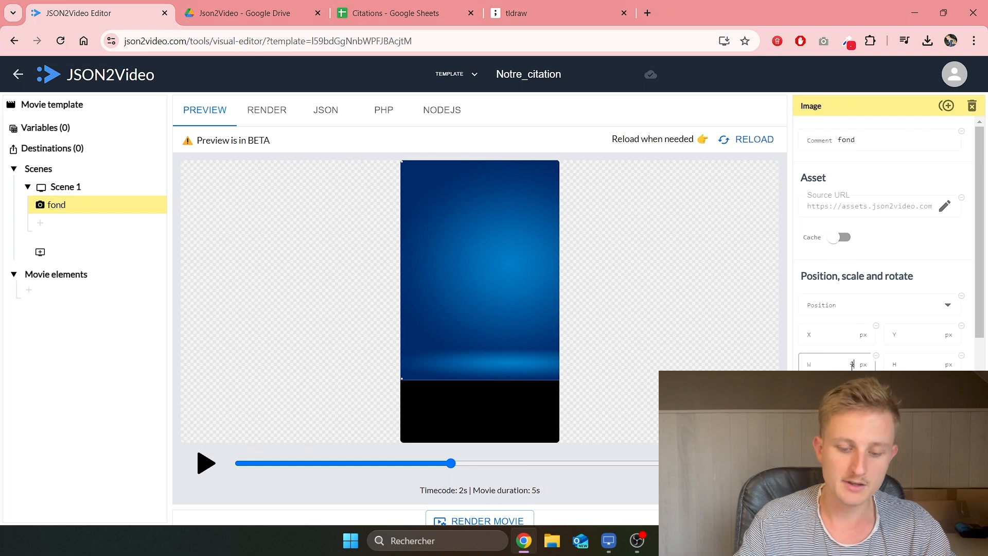
text(100)
text(080)
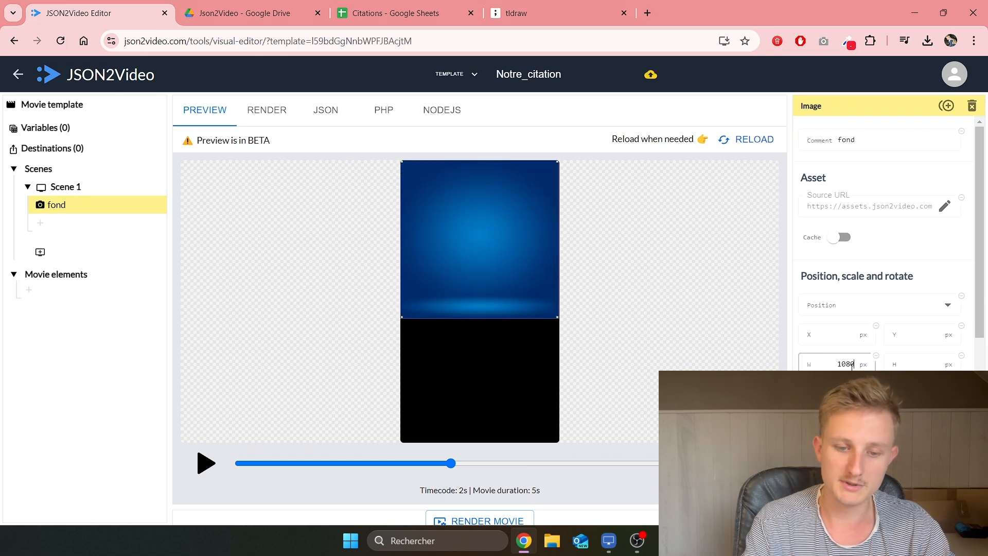
key(BackSpace)
key(BackSpace)
key(BackSpace)
key(BackSpace)
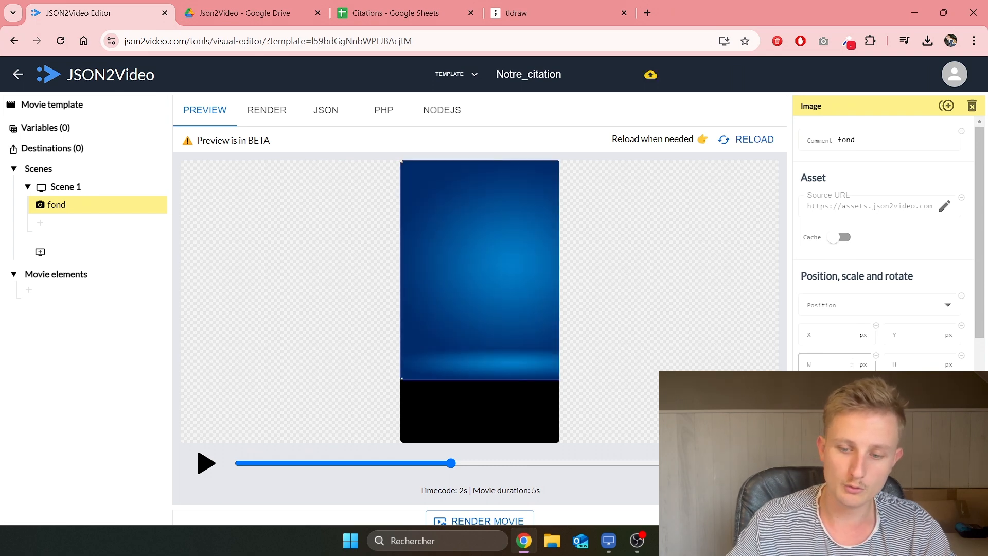
text(1920)
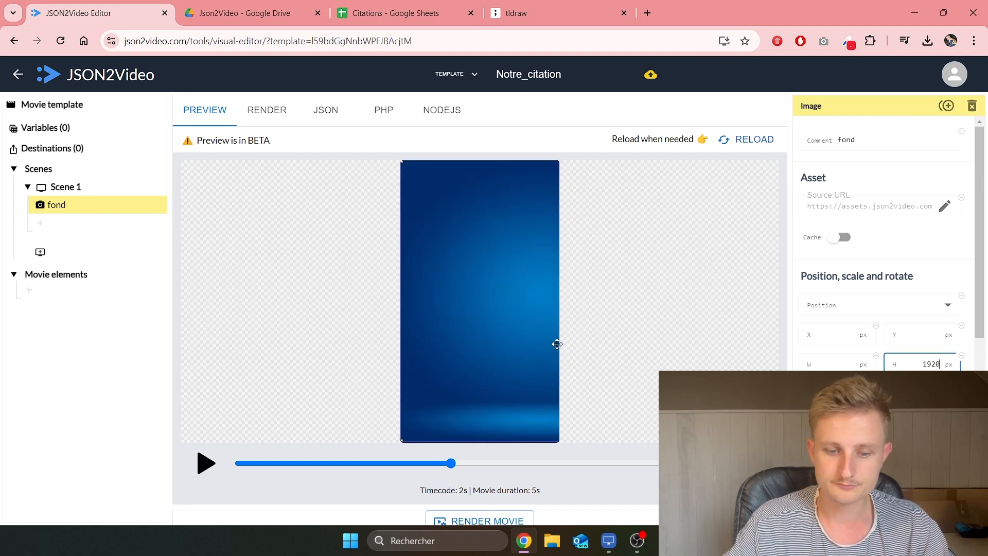
mouse_move(451, 359)
mouse_down()
mouse_move(459, 350)
mouse_move(472, 359)
mouse_move(443, 360)
mouse_up()
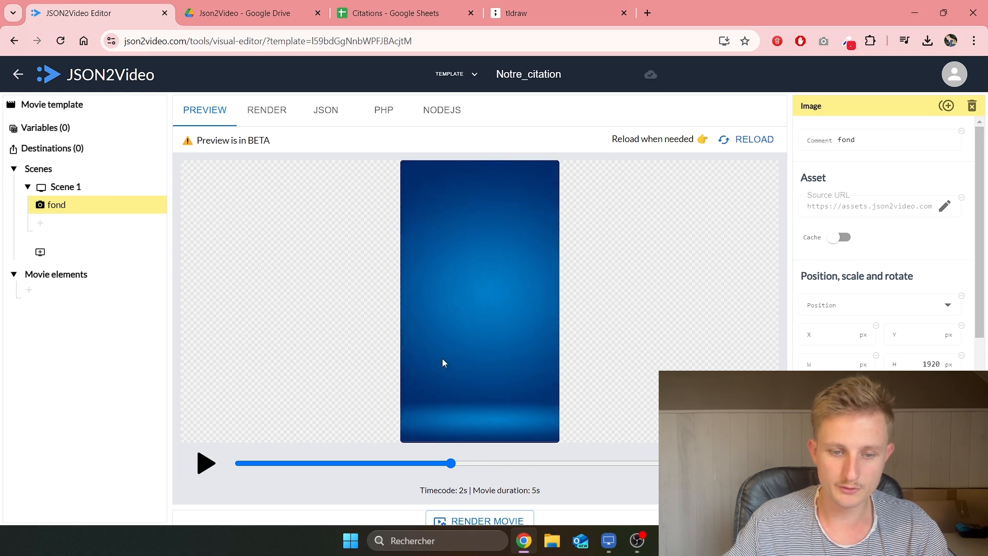
click(945, 304)
click(859, 423)
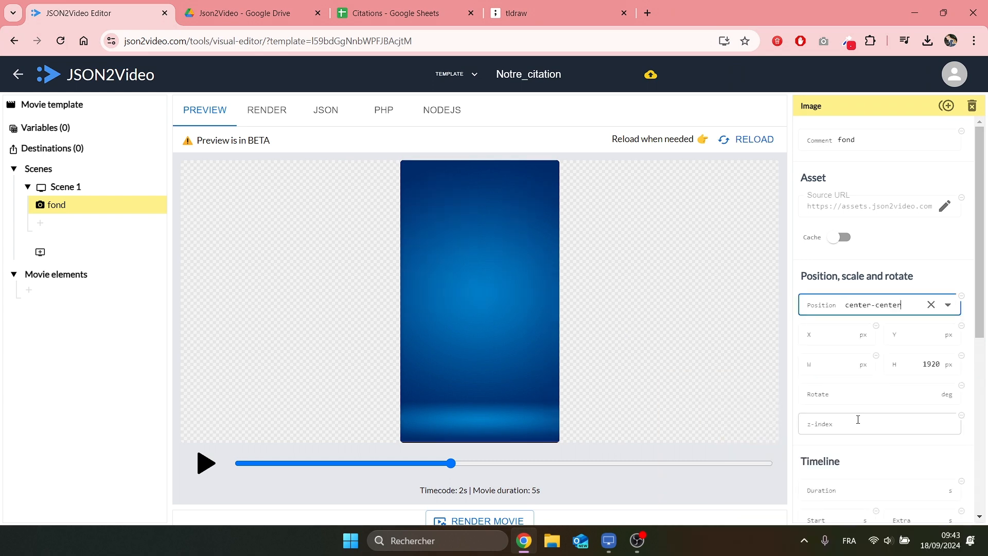
click(625, 258)
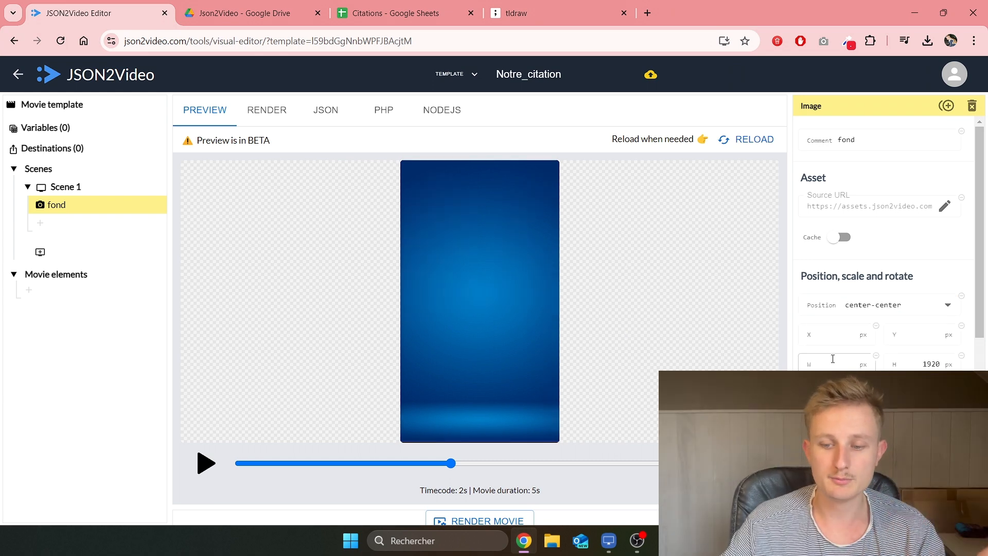
drag(916, 360, 952, 361)
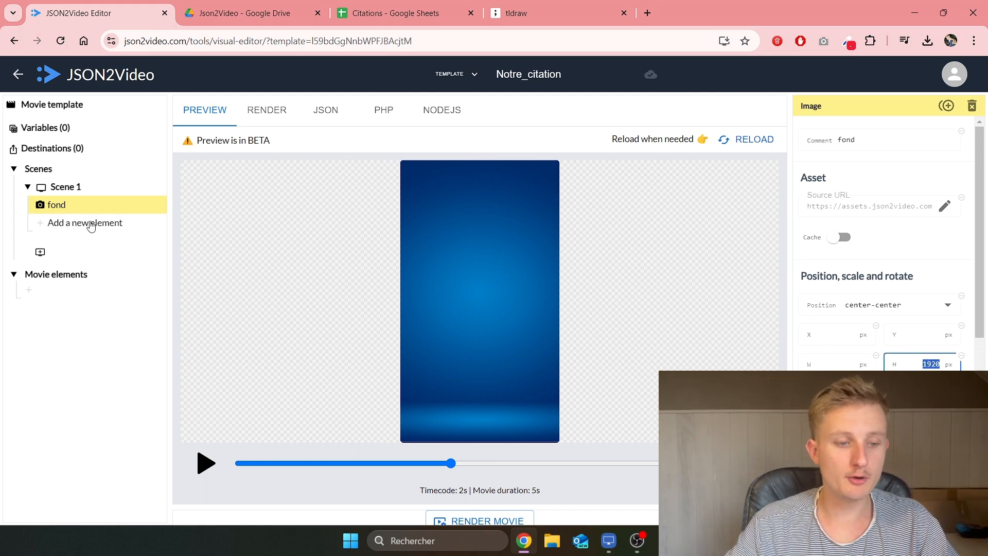
Step: Add a second image element to Scene 1 named 'personnage'
click(57, 223)
click(324, 216)
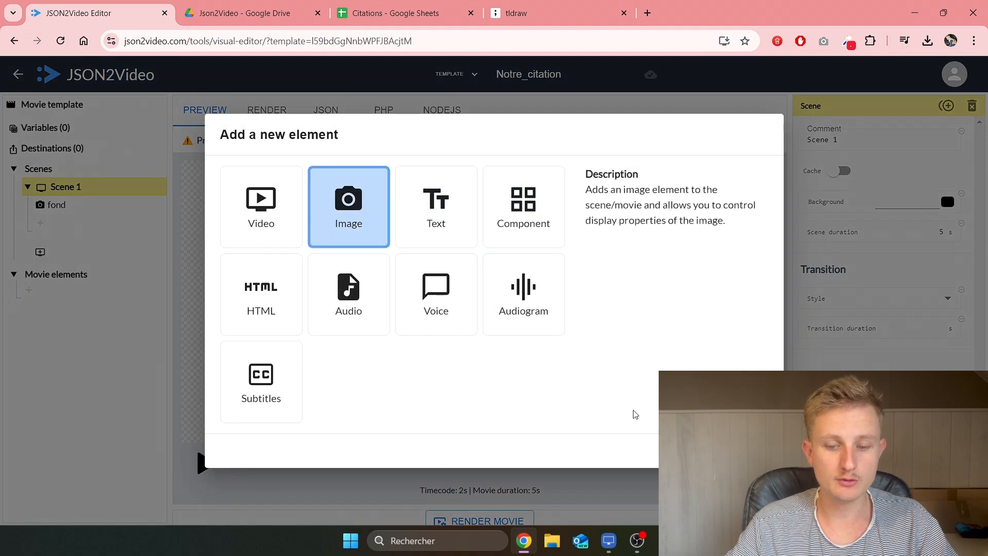
click(748, 450)
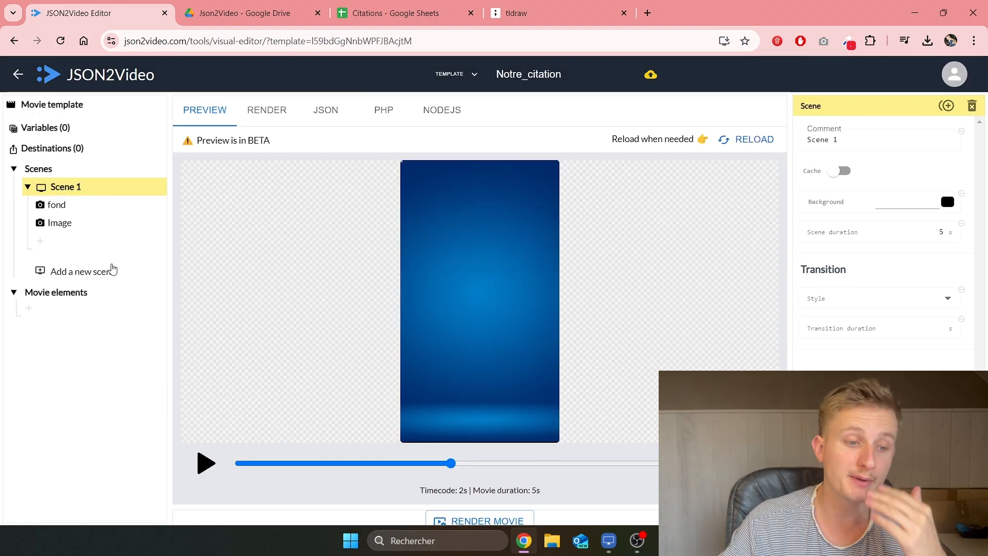
click(62, 225)
click(861, 135)
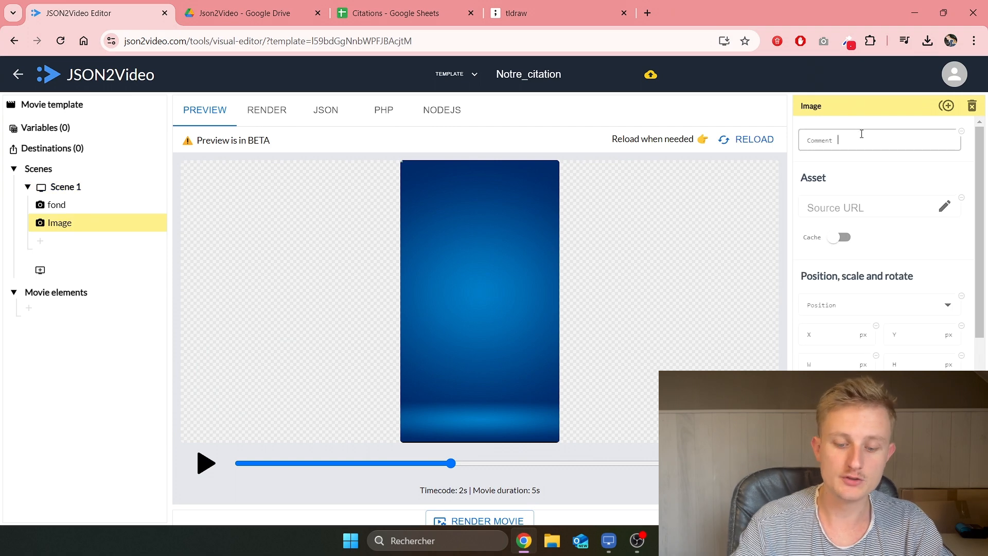
text(personnage)
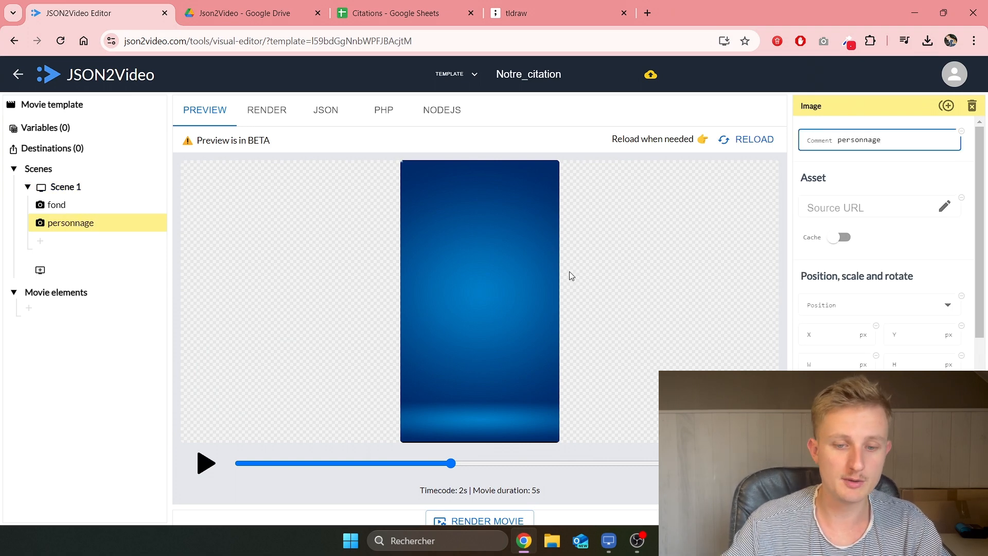
Step: Set its source to the uploaded Aladdin character image, scaled to fit
click(945, 206)
click(314, 174)
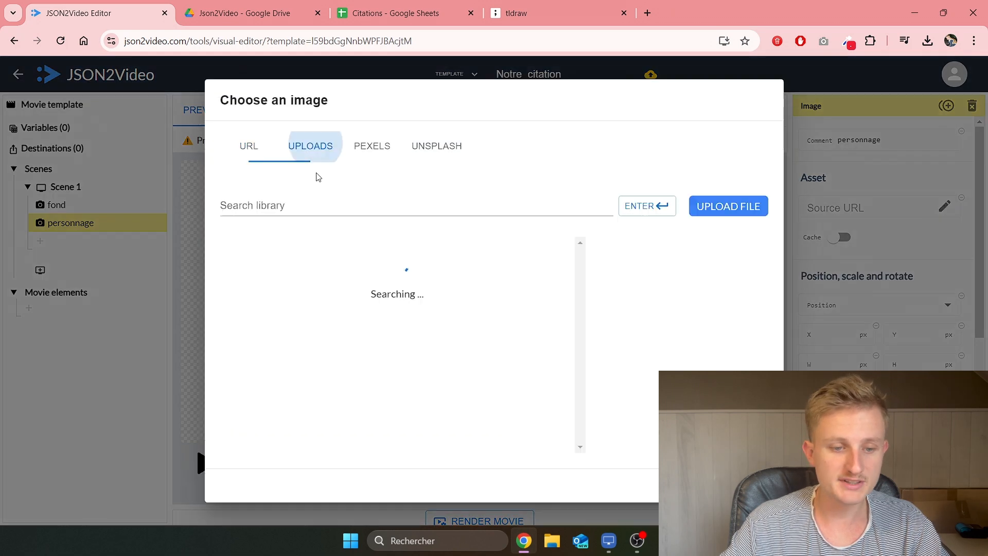
scroll(379, 273, down, 3)
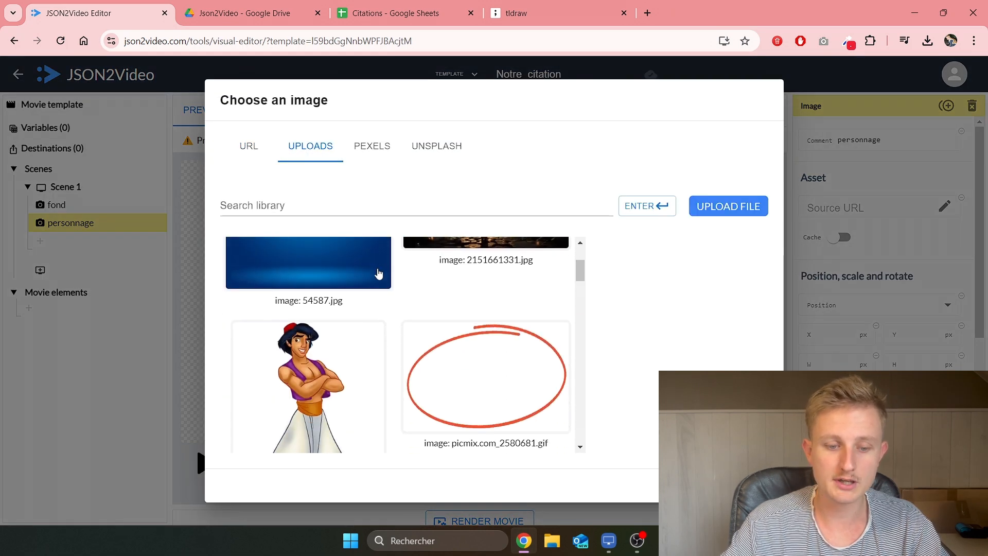
scroll(312, 374, down, 1)
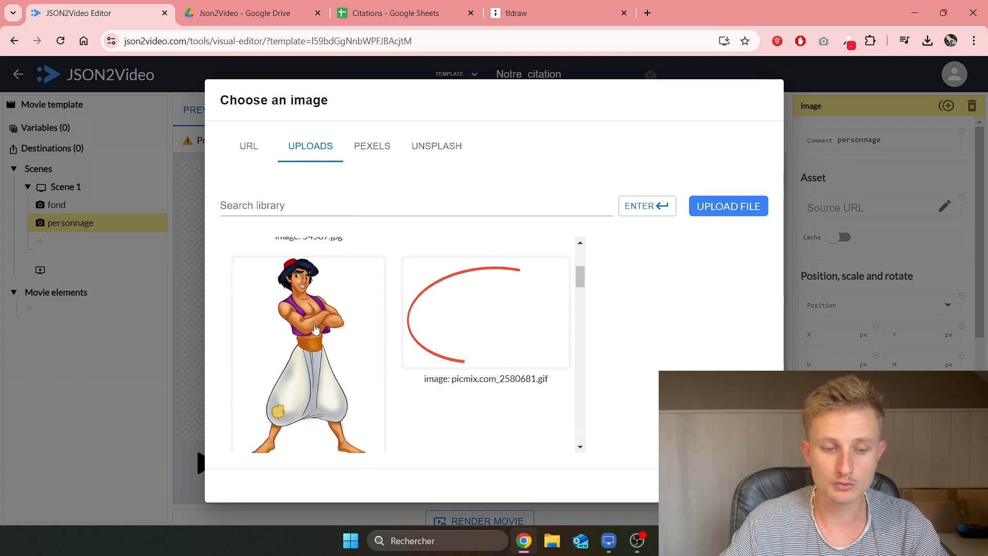
click(314, 321)
click(748, 485)
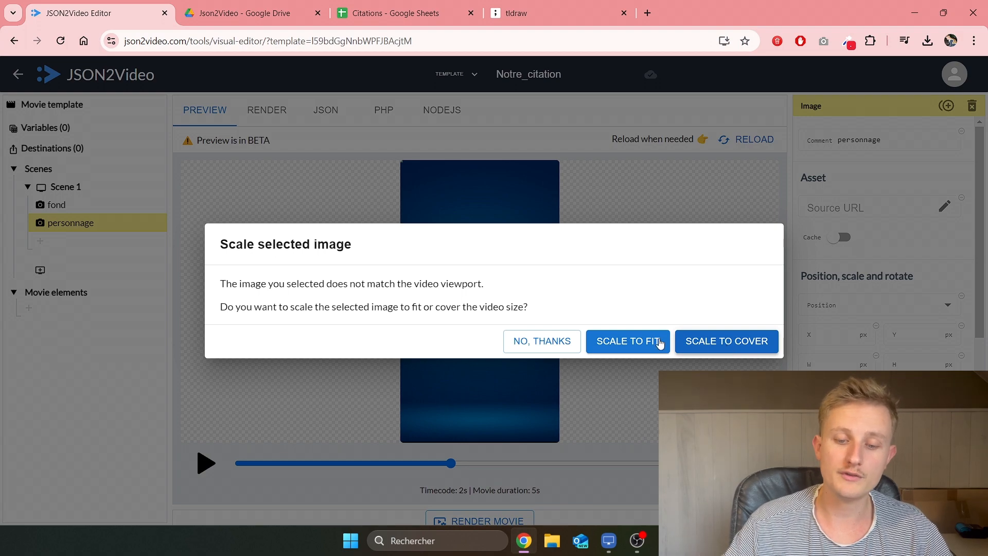
click(620, 343)
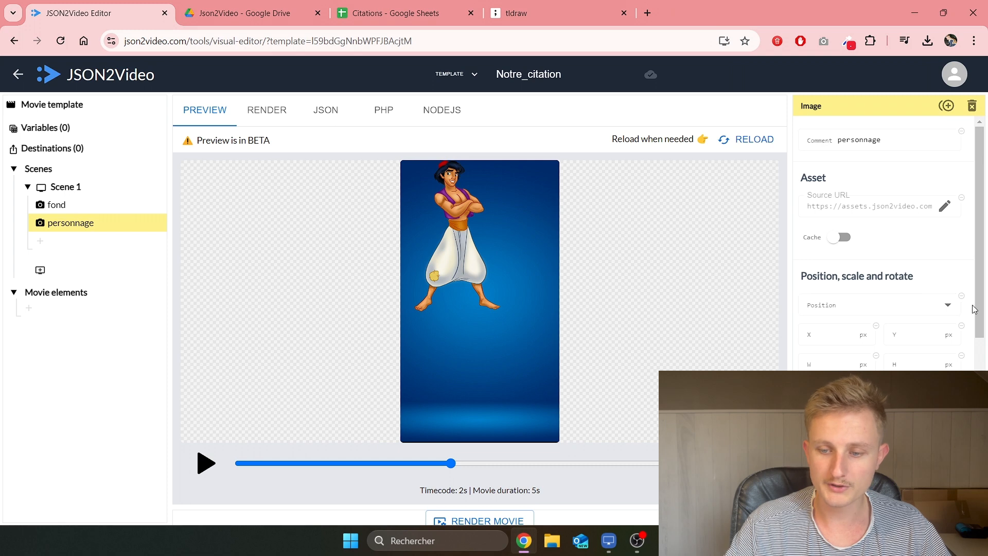
Step: Switch the personnage image to a custom position and try Y values 800, then 1200
click(948, 307)
click(885, 449)
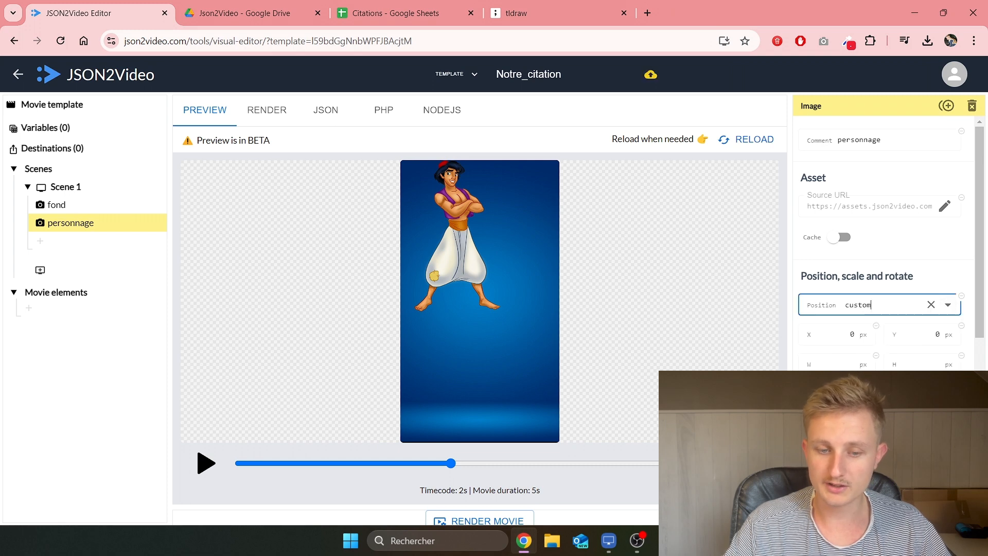
double_click(852, 334)
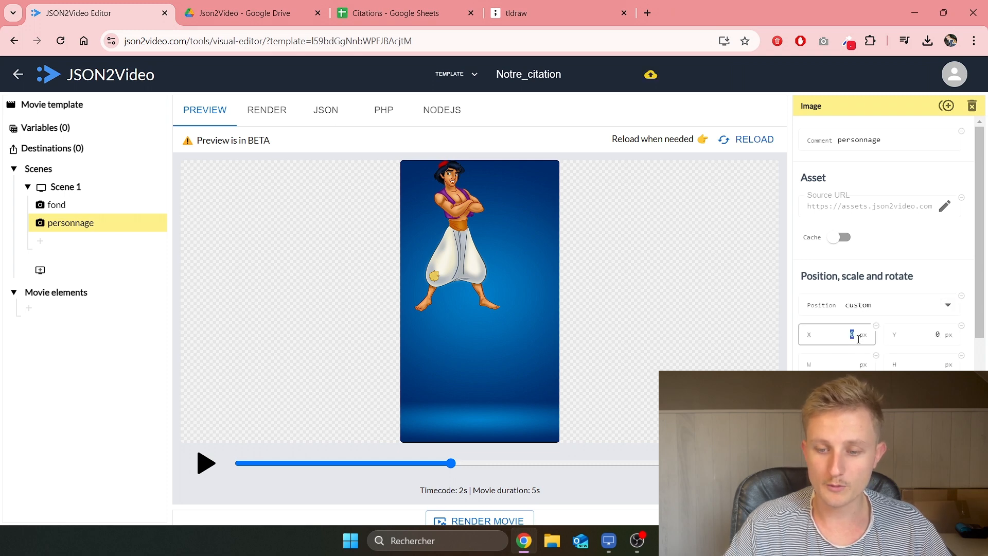
double_click(944, 336)
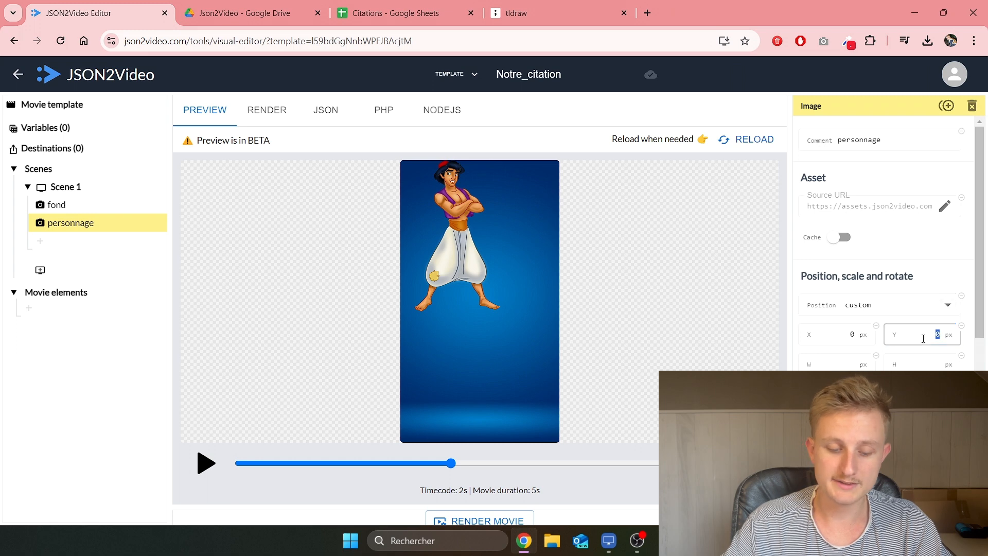
text(800)
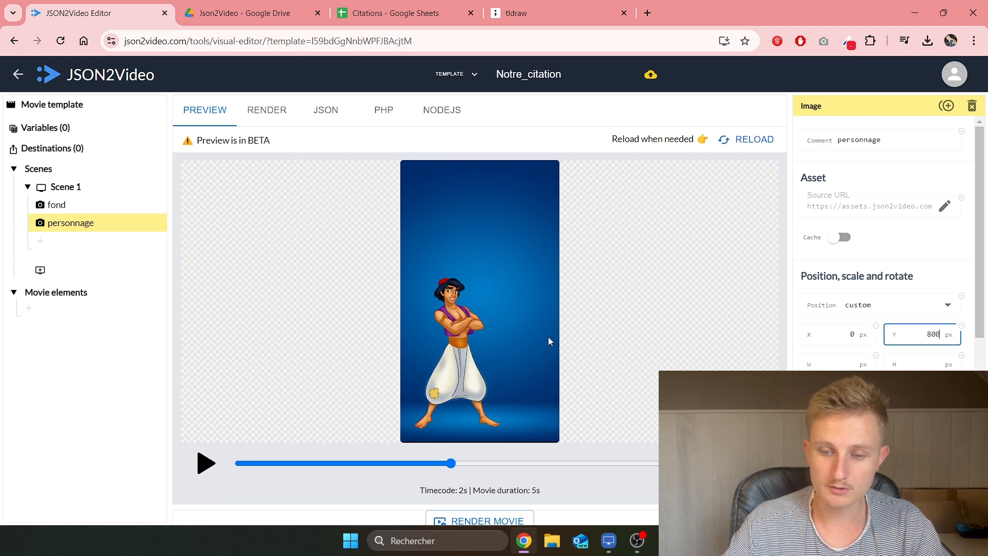
double_click(942, 334)
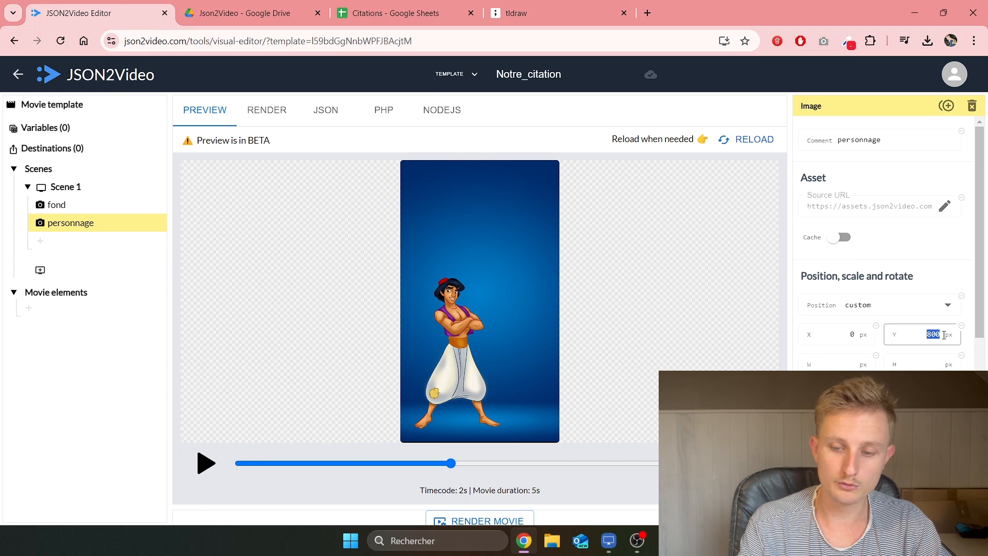
text(1200)
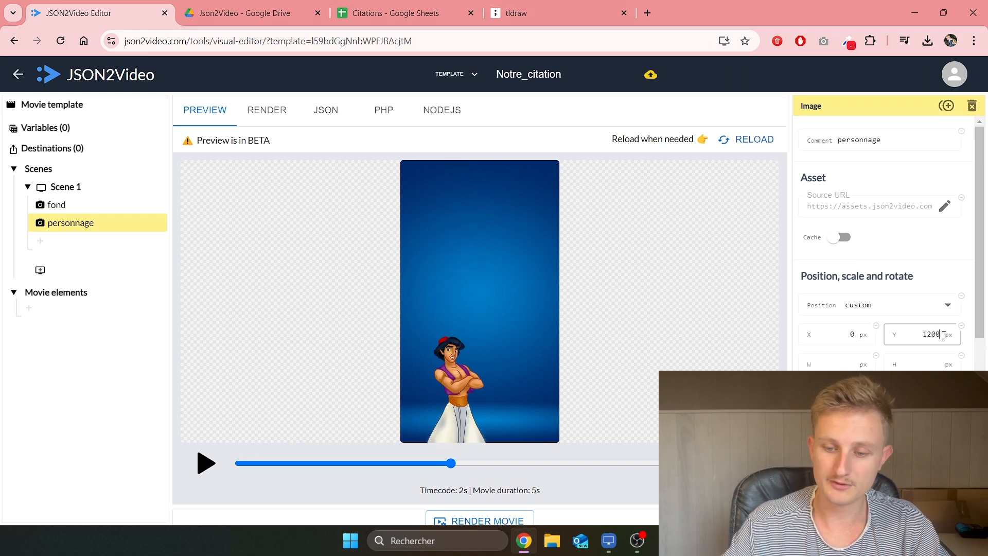
Step: Set the character image width to 2000 px and X to -400
click(839, 364)
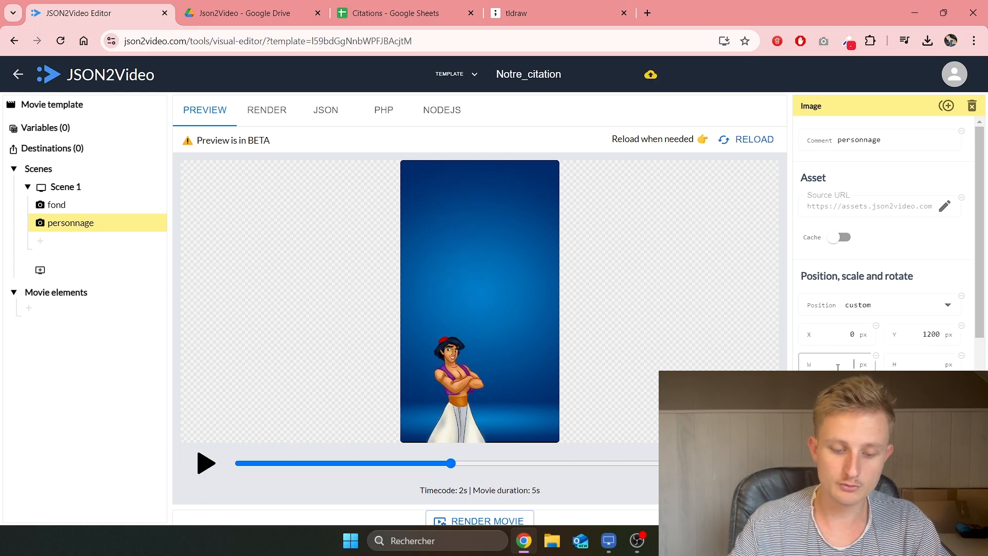
text(1080)
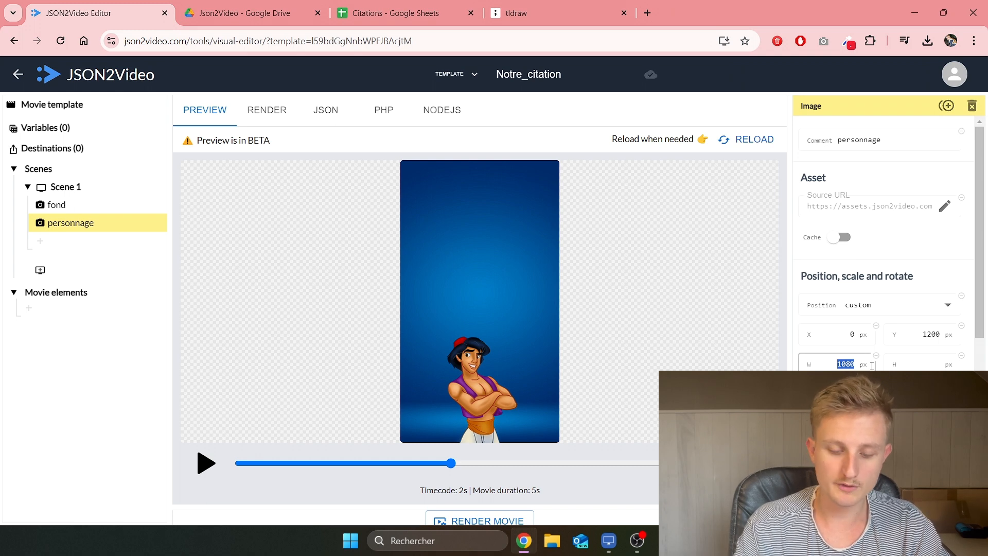
text(2000)
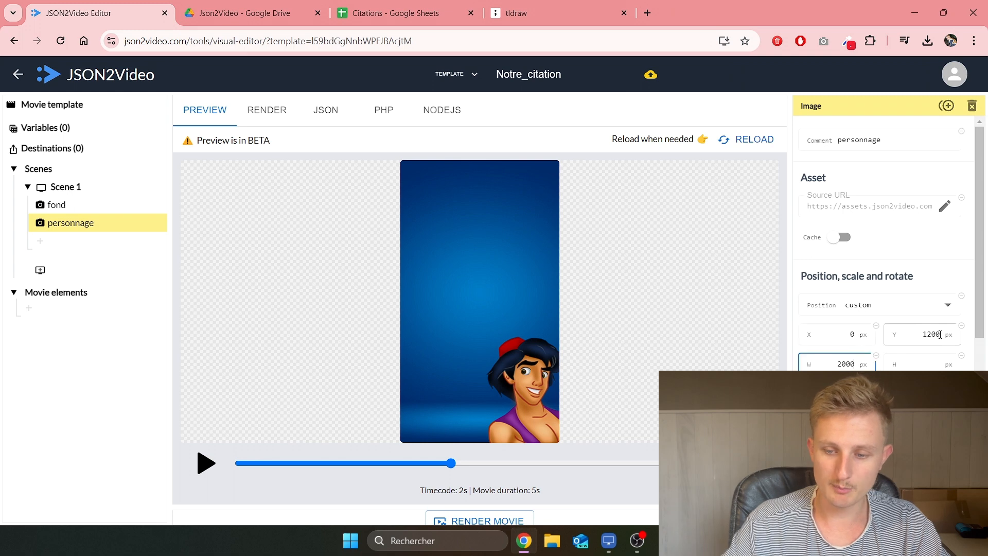
double_click(863, 337)
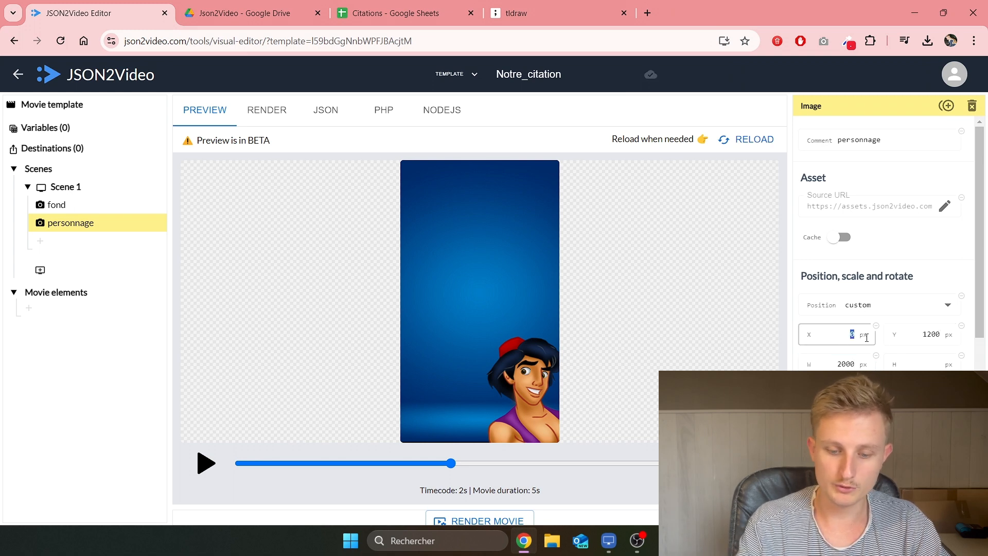
text(-400)
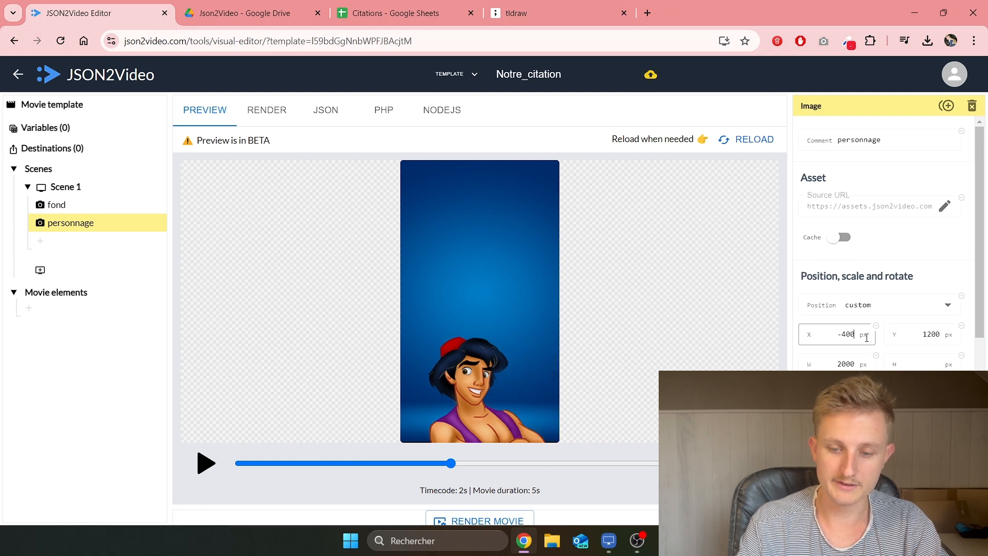
Step: Correct the image coordinates to Y 800 and X -500
click(931, 334)
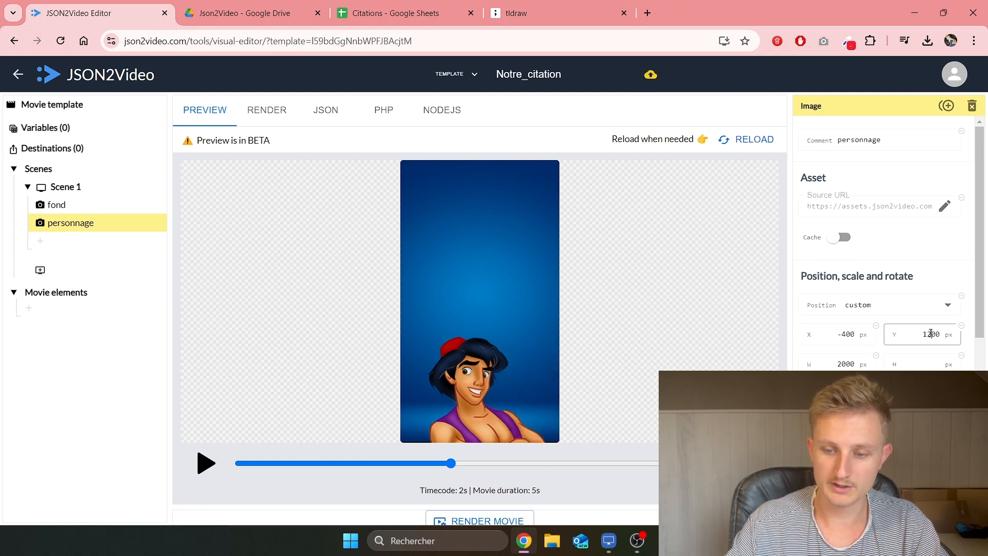
key(BackSpace)
key(BackSpace)
text(8)
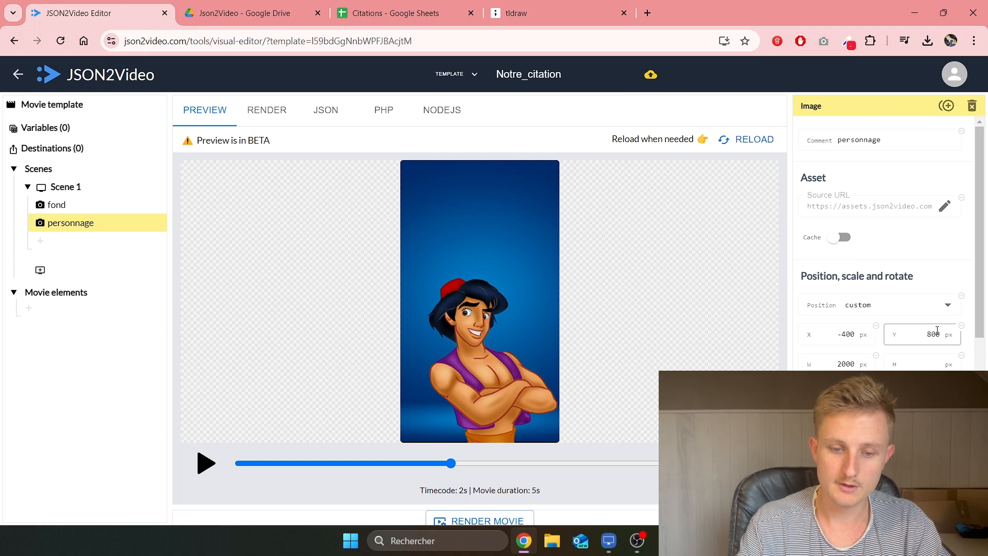
click(844, 335)
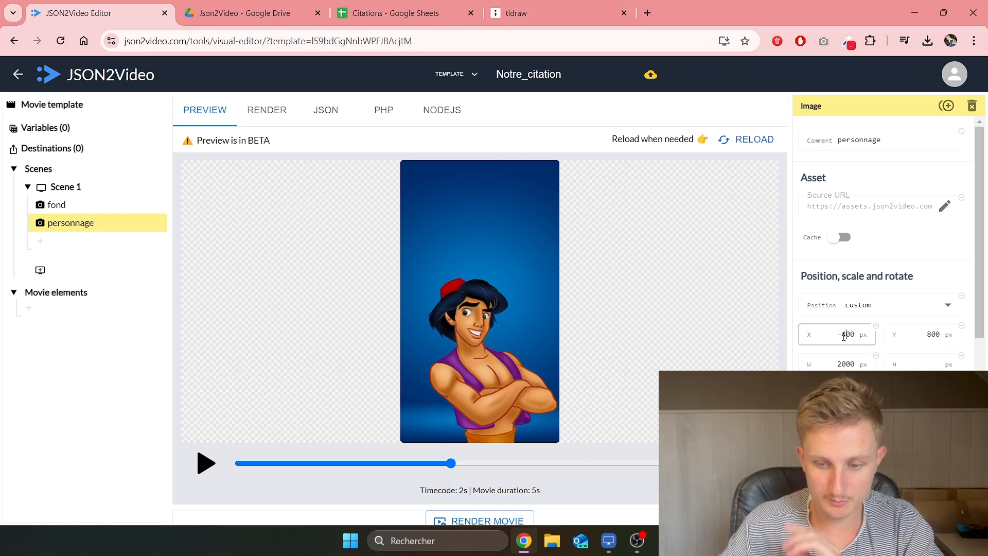
key(BackSpace)
text(3)
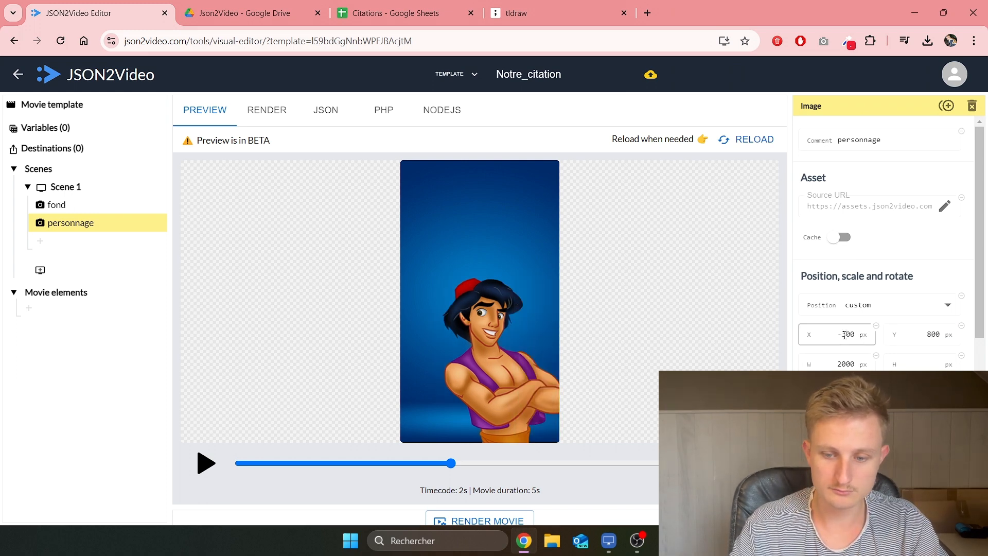
key(BackSpace)
text(5)
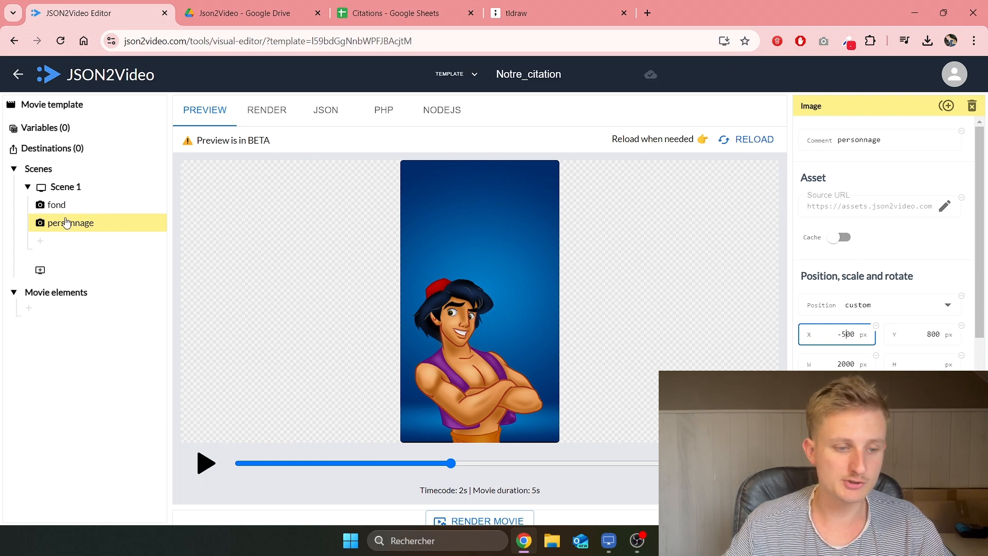
click(60, 241)
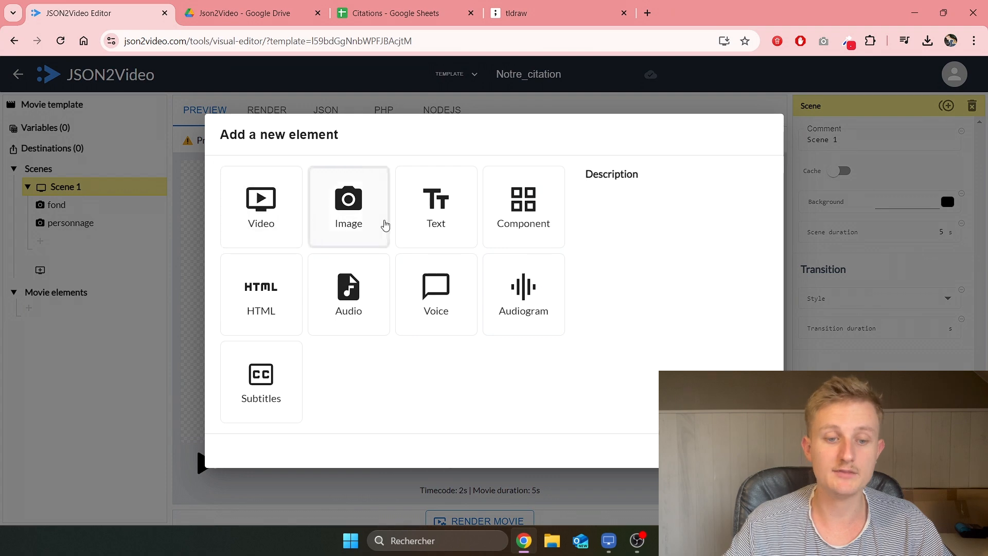
Step: Add a 'static text' style text element with Lorem ipsum placeholder over Aladdin in Scene 1
click(438, 226)
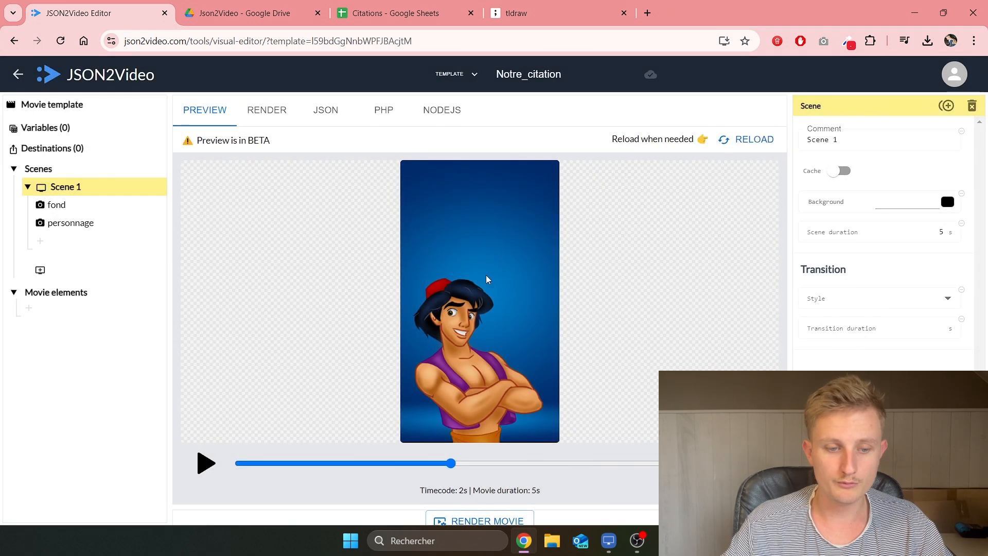
scroll(523, 247, down, 5)
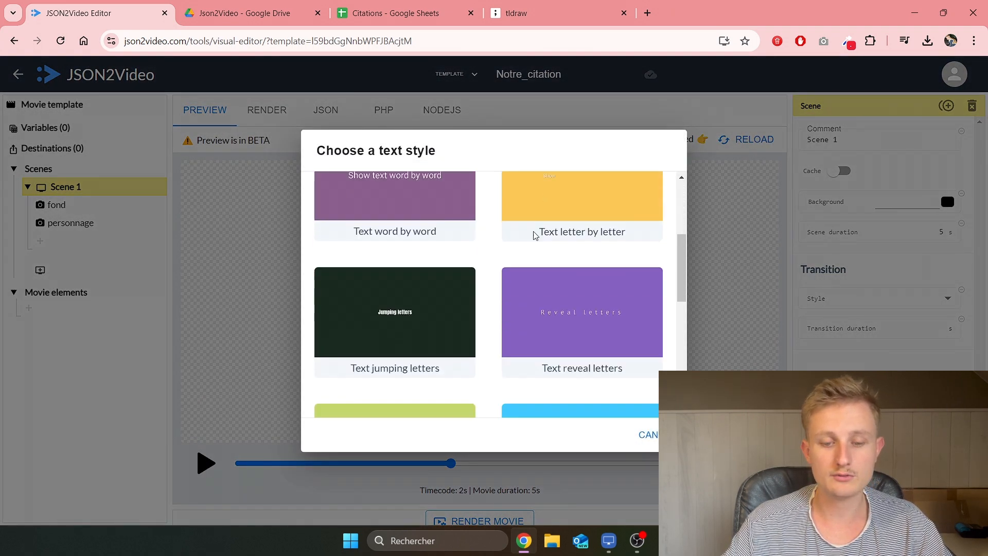
scroll(480, 287, up, 5)
scroll(469, 324, down, 5)
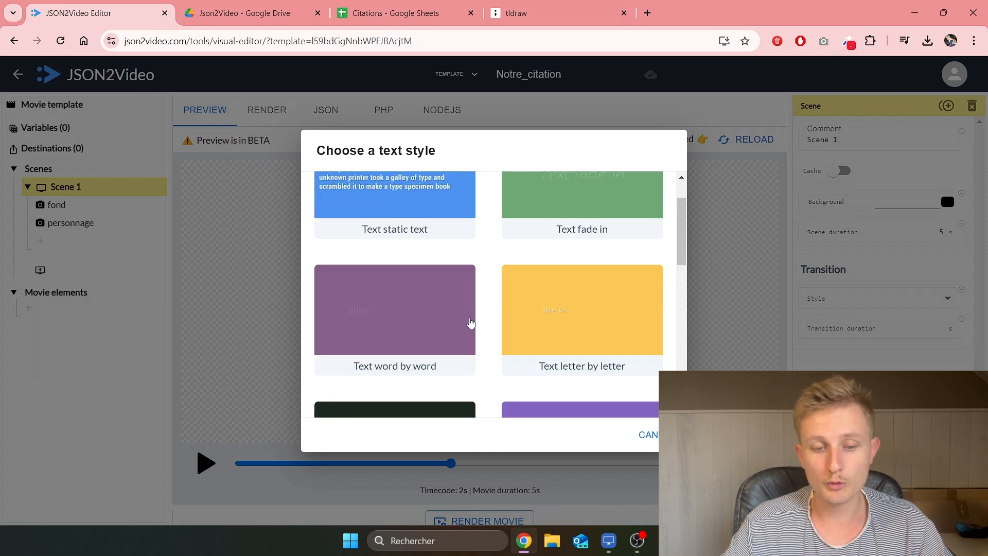
scroll(431, 355, down, 1)
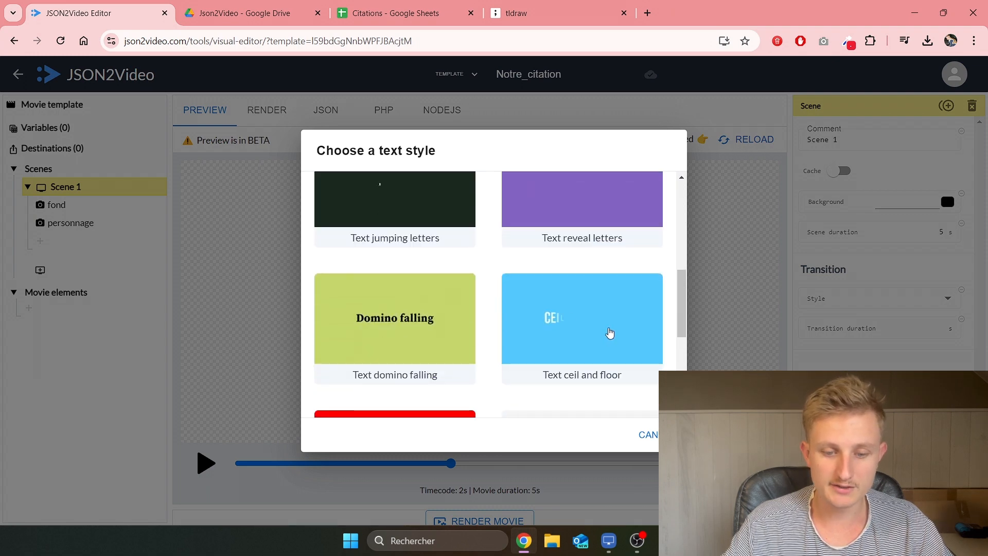
scroll(607, 329, down, 4)
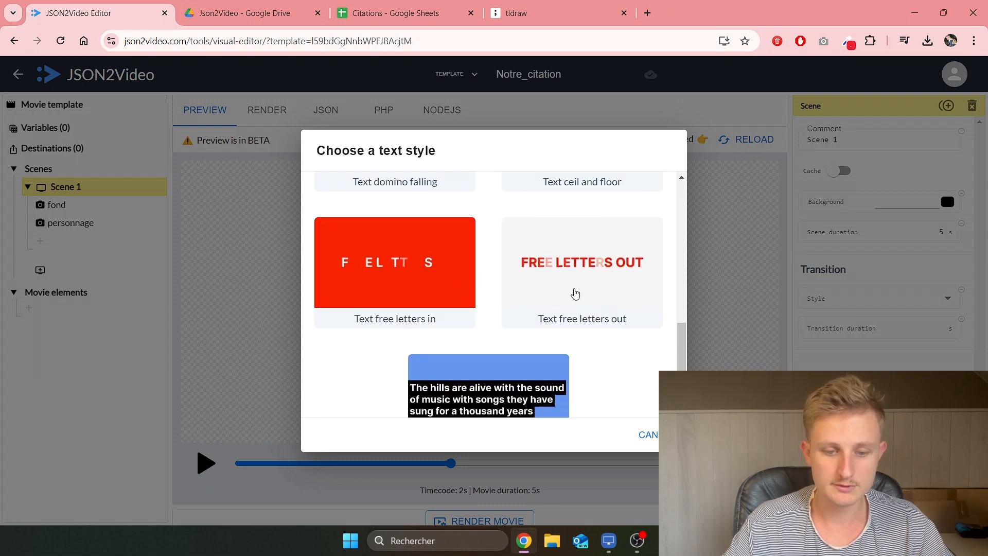
scroll(505, 337, down, 1)
scroll(481, 336, up, 10)
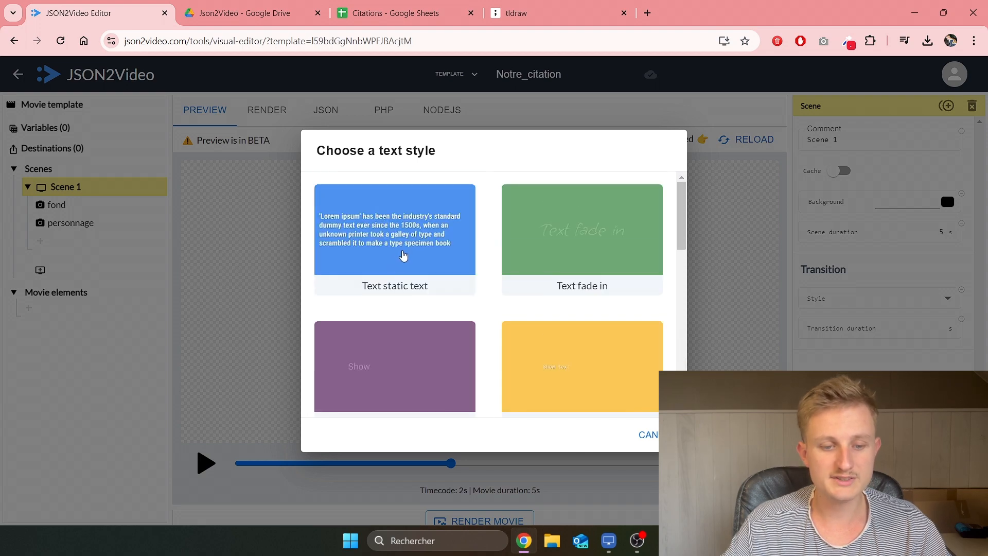
click(401, 252)
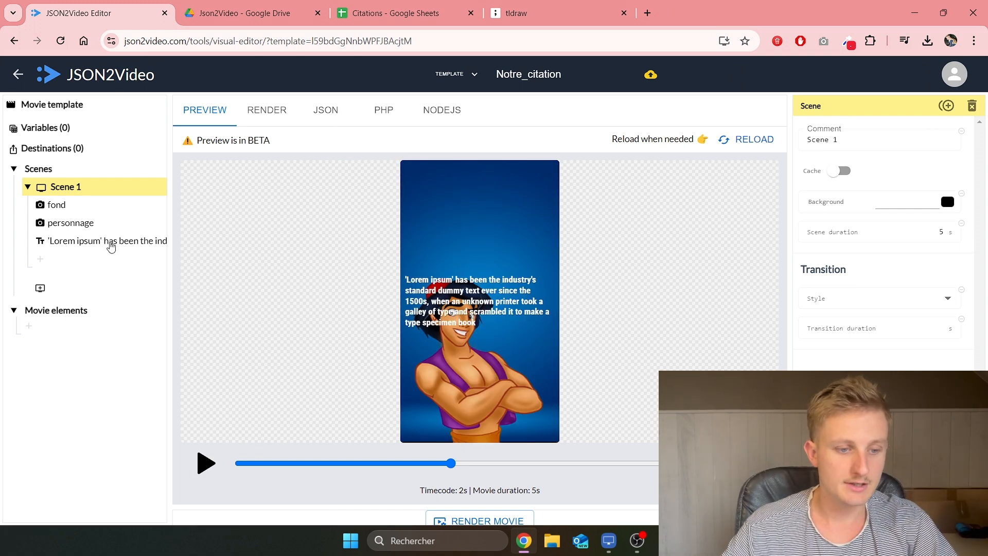
click(109, 242)
Step: Replace the placeholder text with 'Citation bla bla bla bla' and set alignment to center
click(901, 225)
key(ctrl+a)
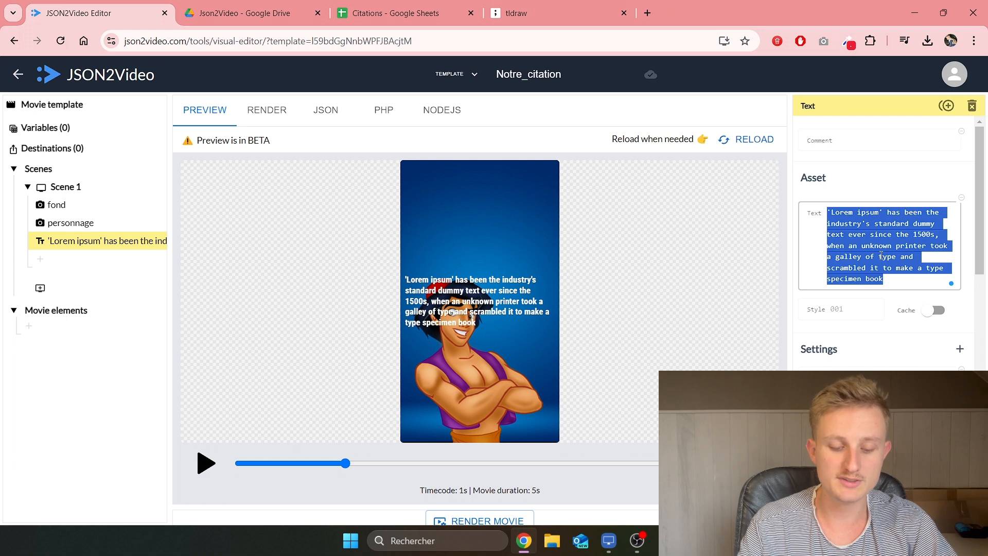
key(BackSpace)
text(Citati)
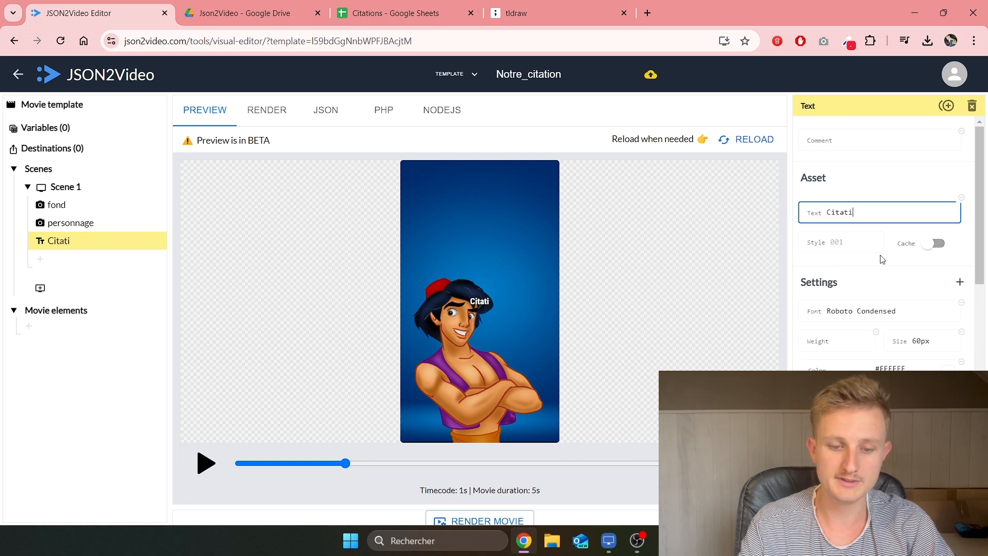
text(on bla bla bl)
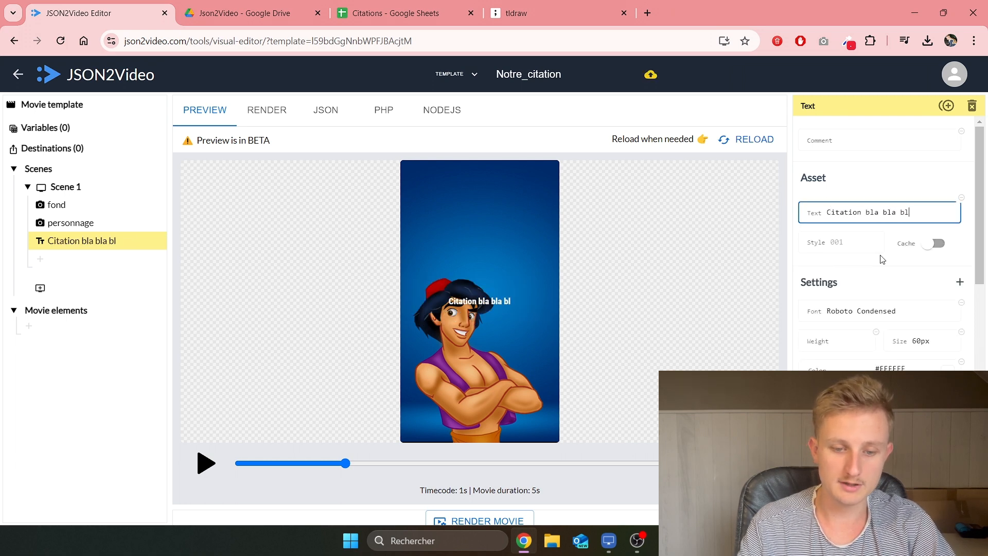
text(a bla)
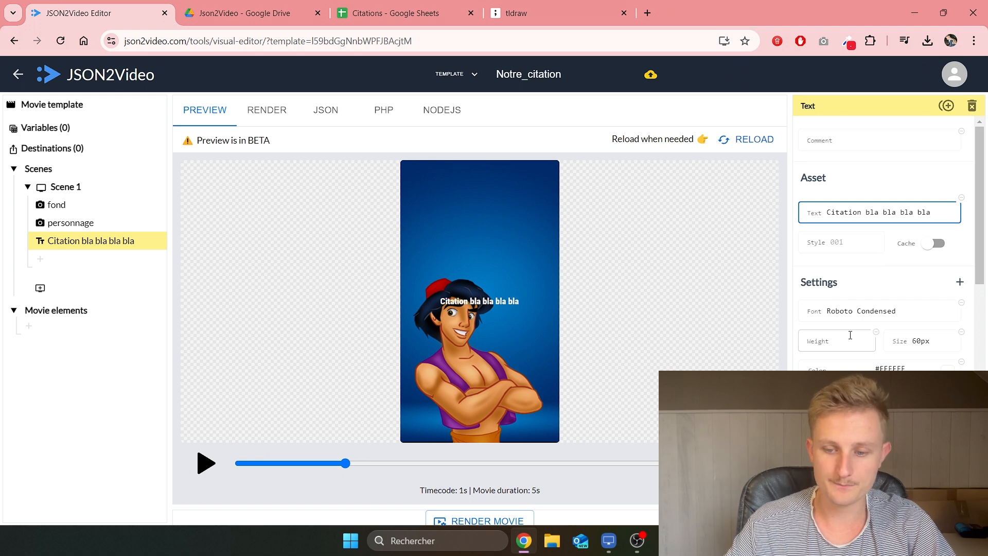
scroll(879, 365, down, 1)
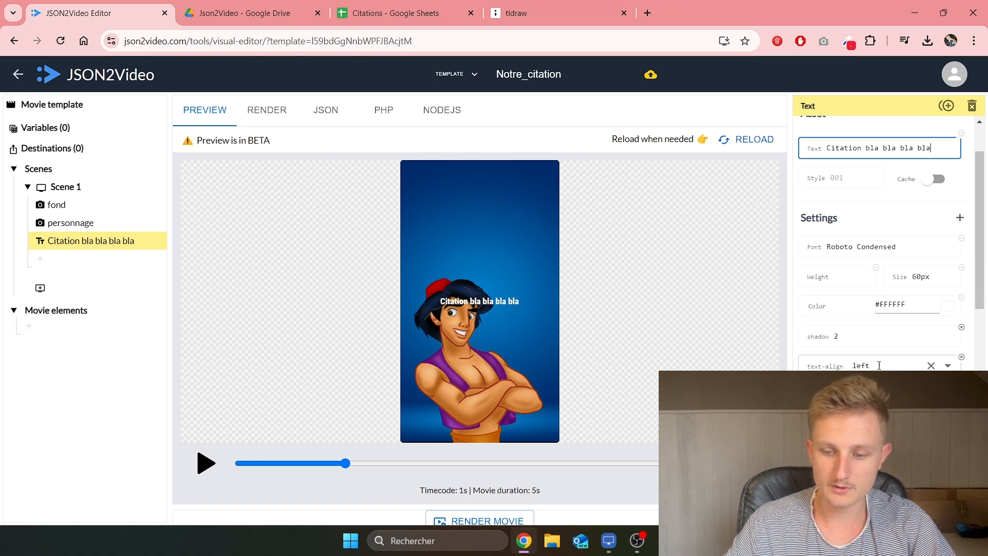
click(911, 367)
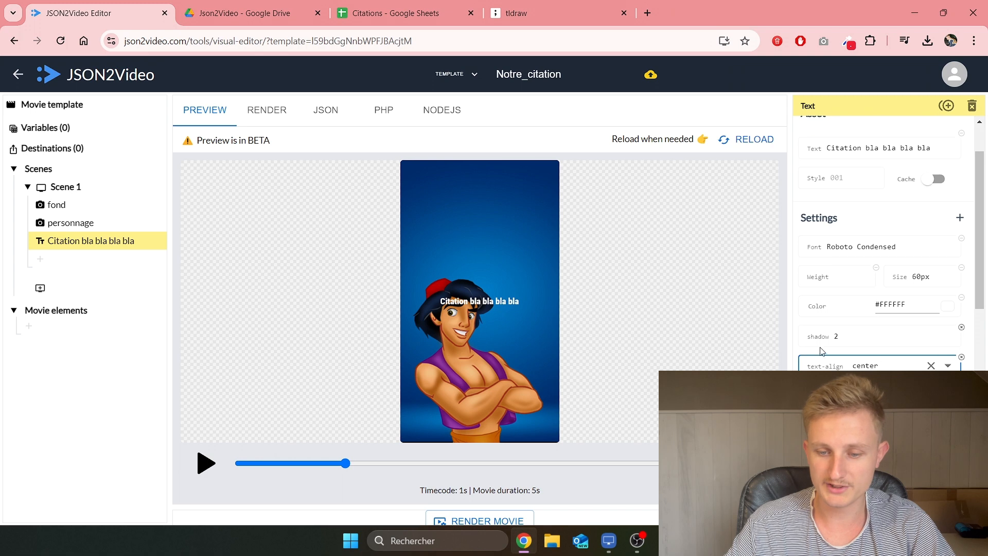
scroll(822, 352, down, 1)
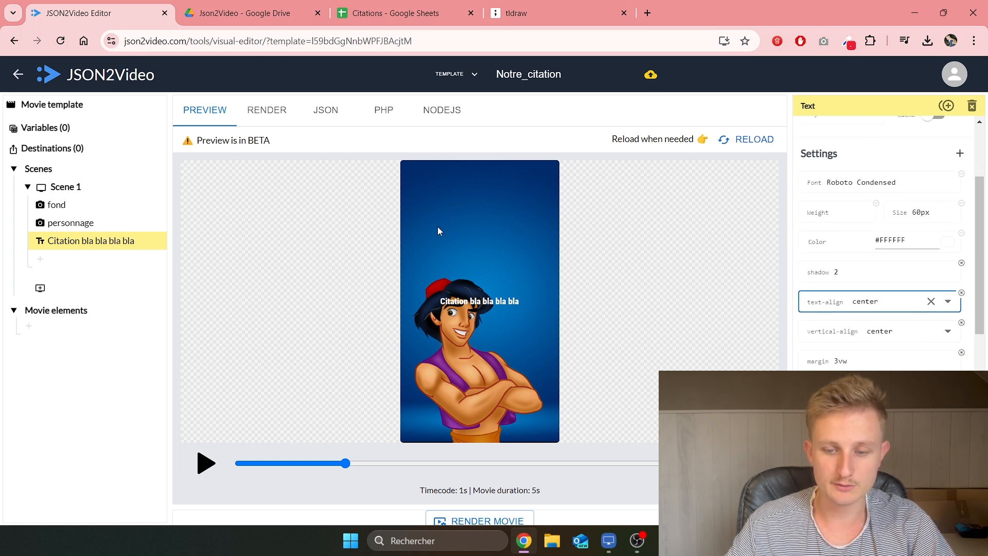
scroll(880, 258, down, 2)
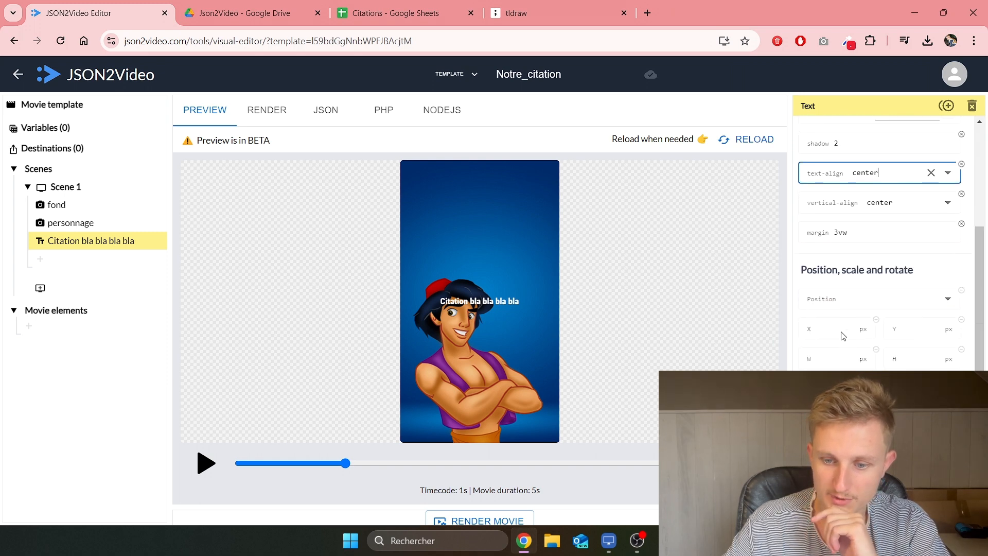
Step: Give the caption a custom position with Y offset -600
click(948, 299)
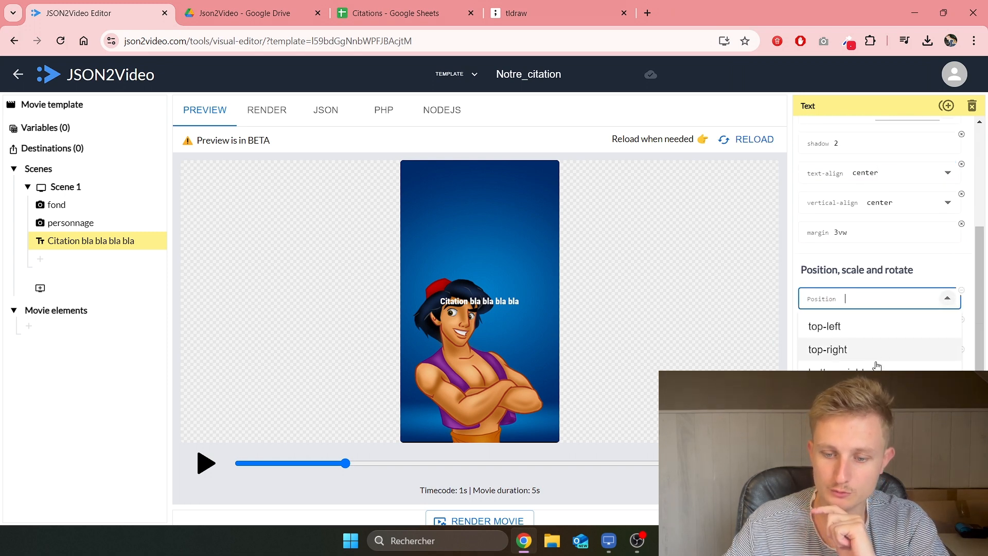
click(867, 328)
click(933, 333)
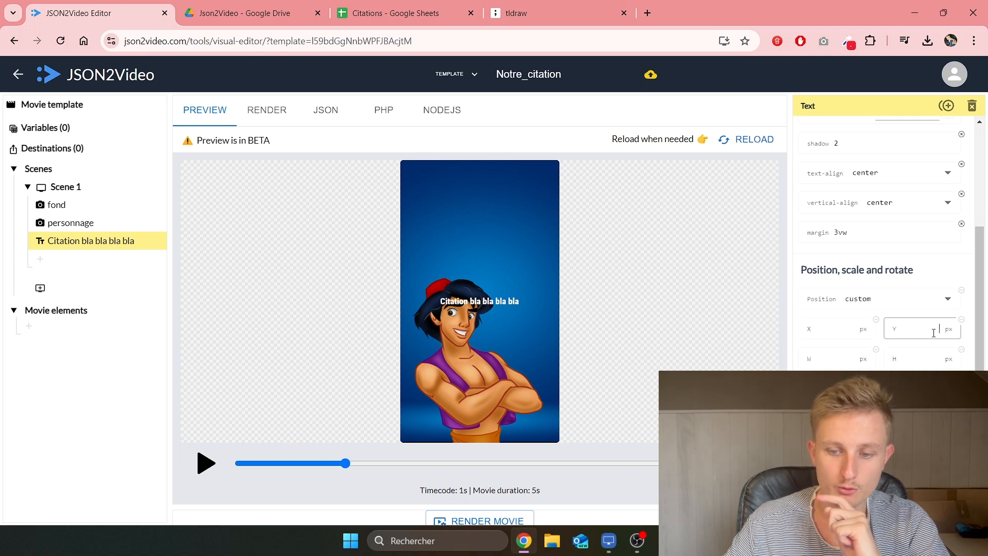
text(800)
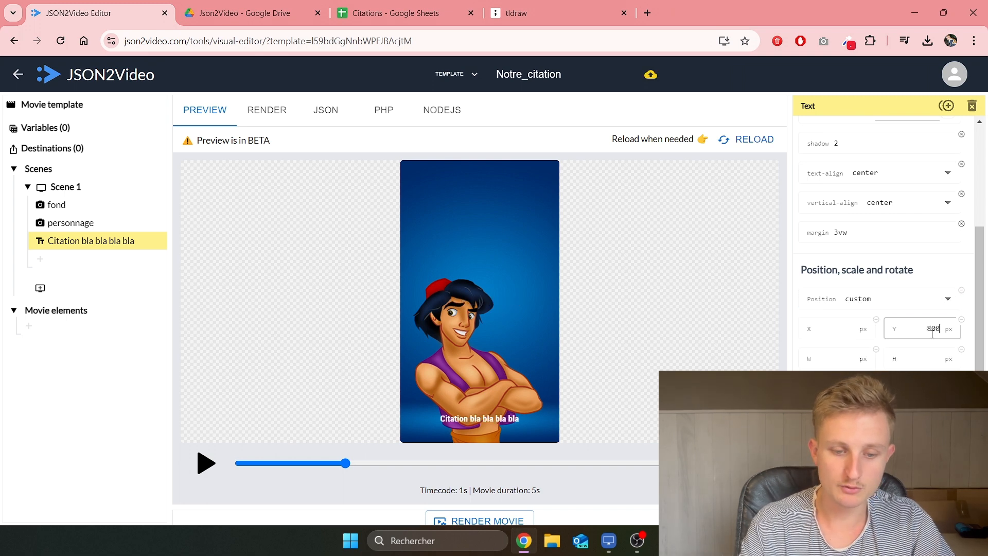
key(BackSpace)
key(BackSpace)
key(BackSpace)
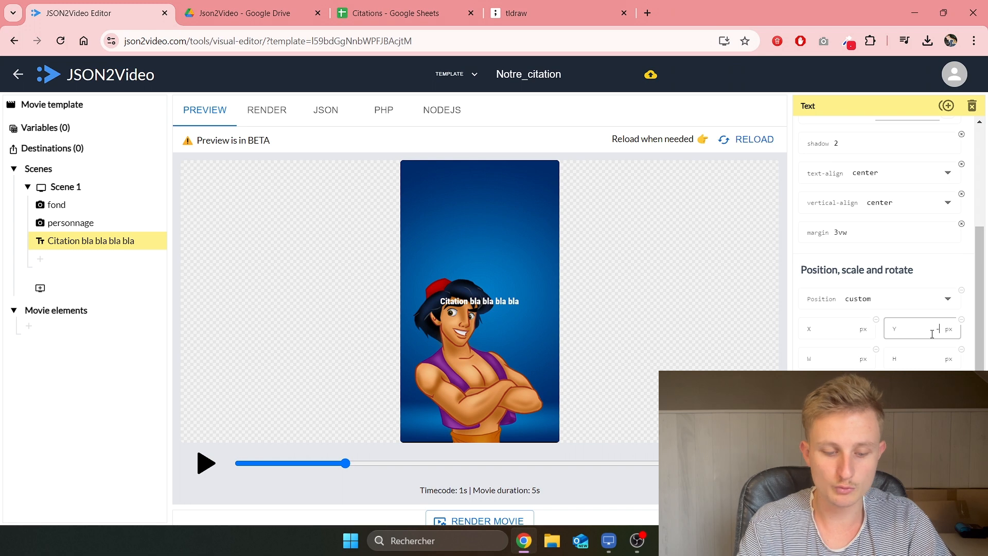
text(-600)
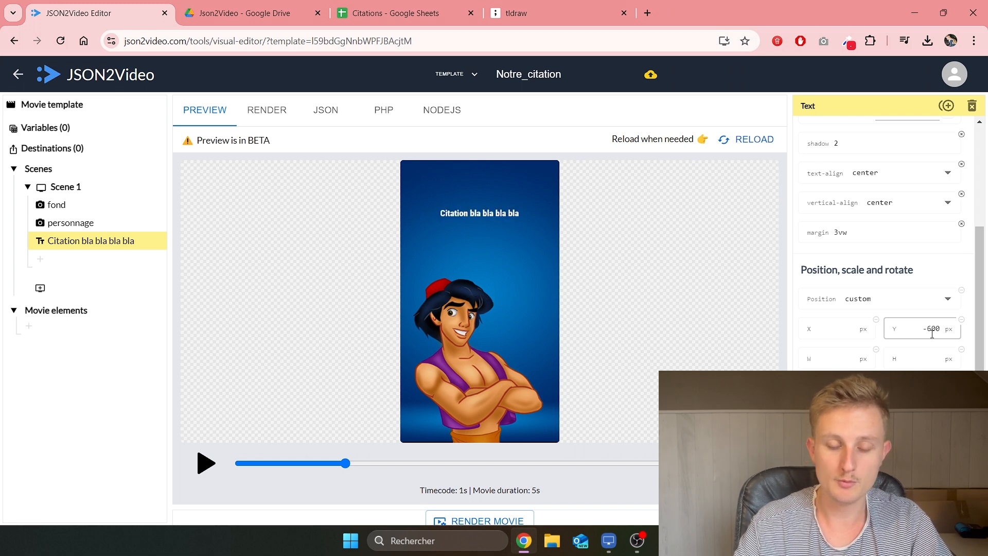
scroll(918, 328, down, 1)
scroll(890, 263, up, 5)
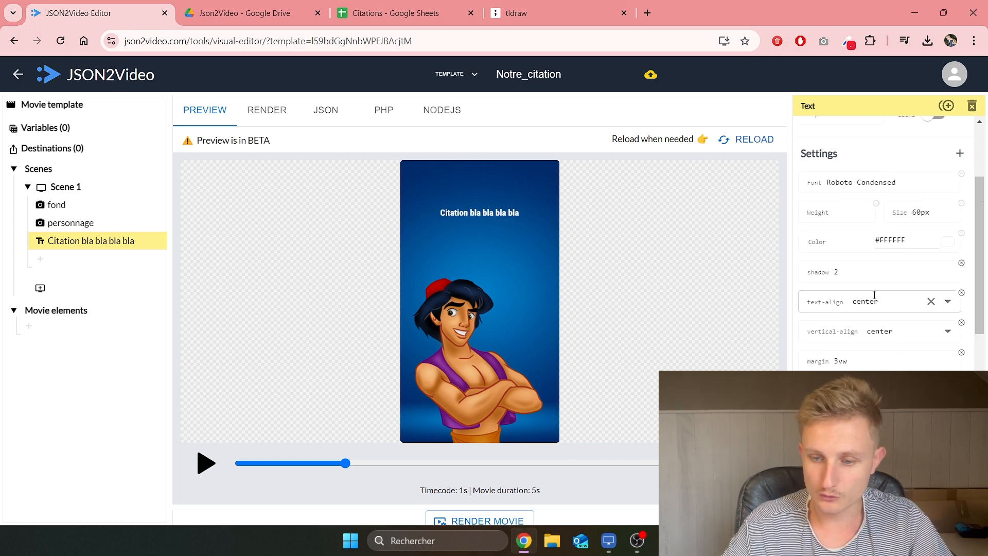
Step: Change the caption font size from 60px to 100px
click(921, 274)
double_click(921, 276)
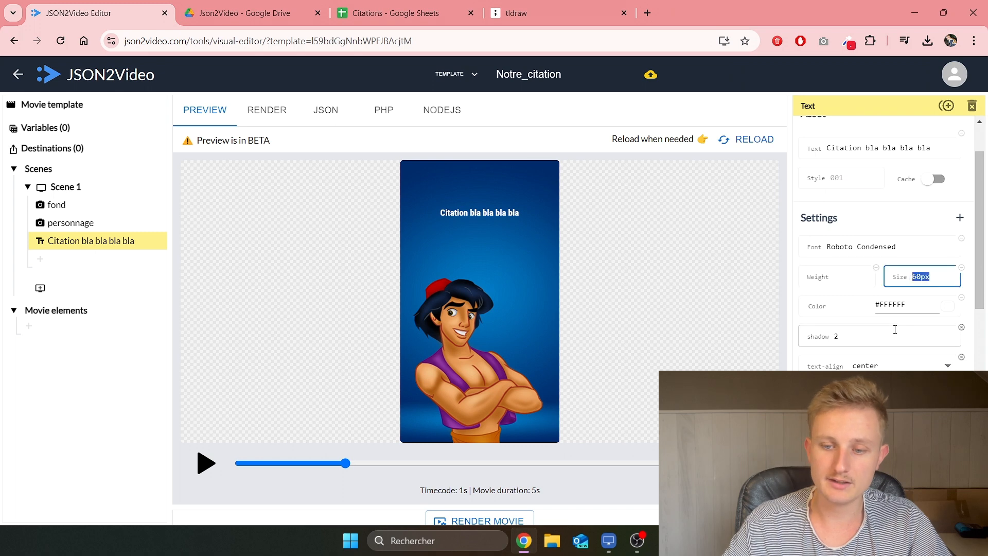
key(Left)
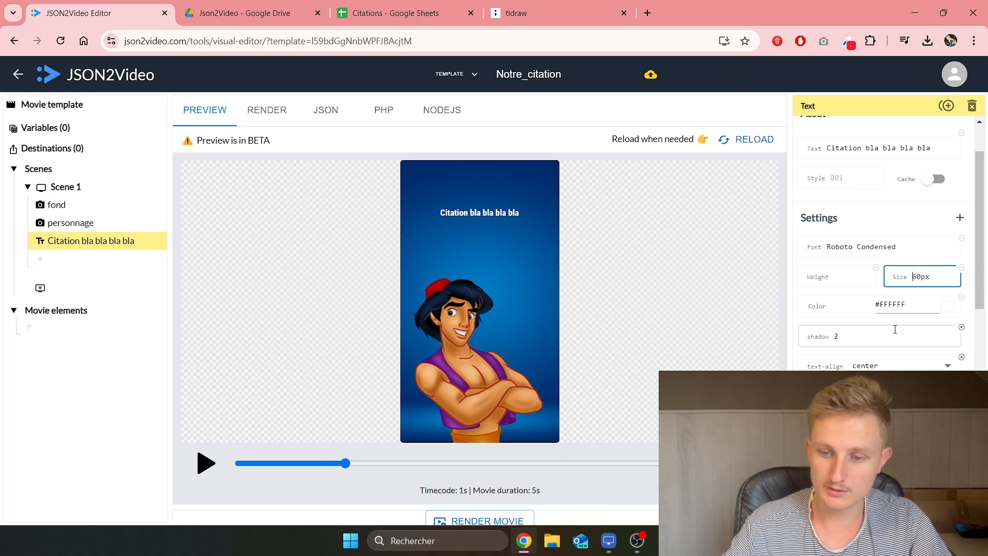
key(Delete)
key(Delete)
text(100px)
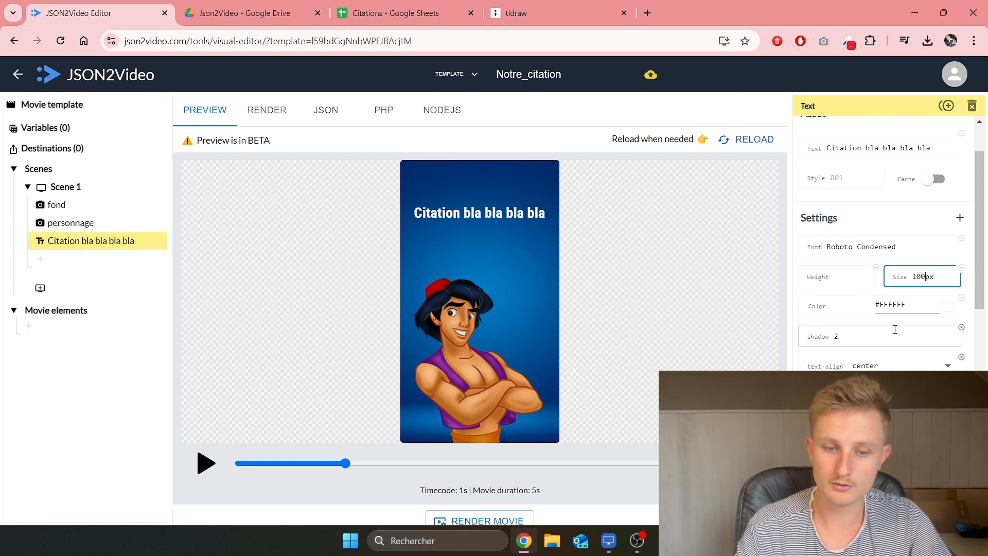
key(BackSpace)
key(BackSpace)
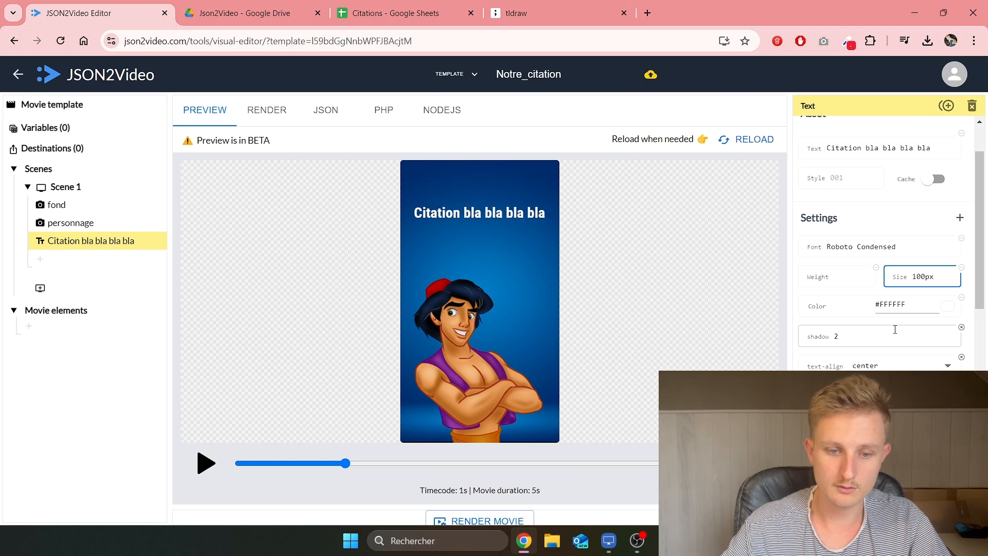
Step: Append ' bla bla bla bla' to the end of the caption text
scroll(906, 227, up, 1)
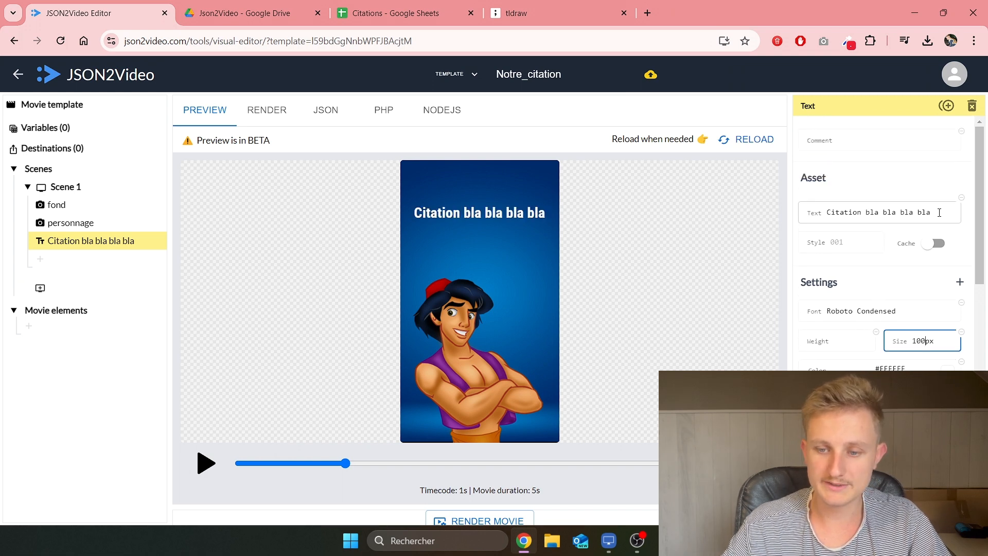
click(939, 213)
text(bla bla bla bl)
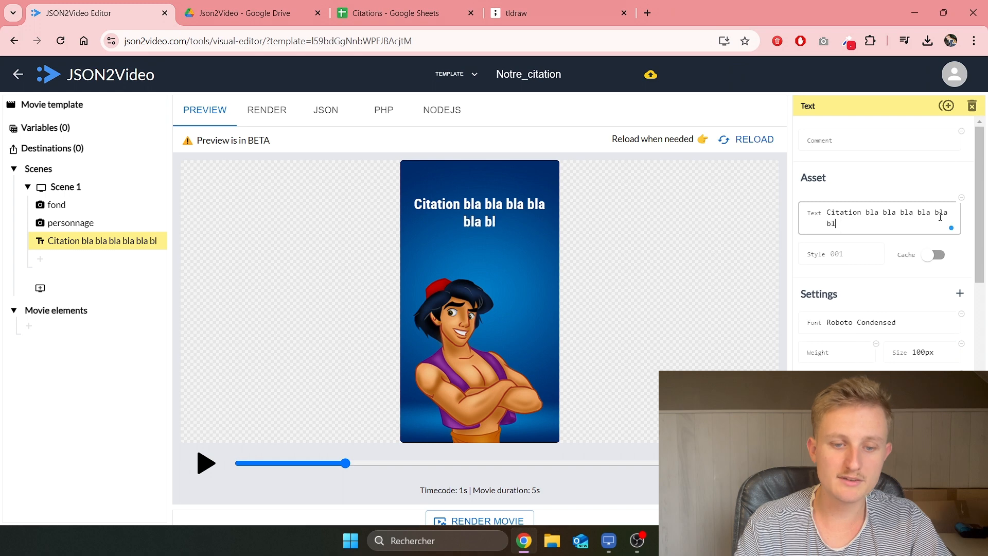
text(a bla)
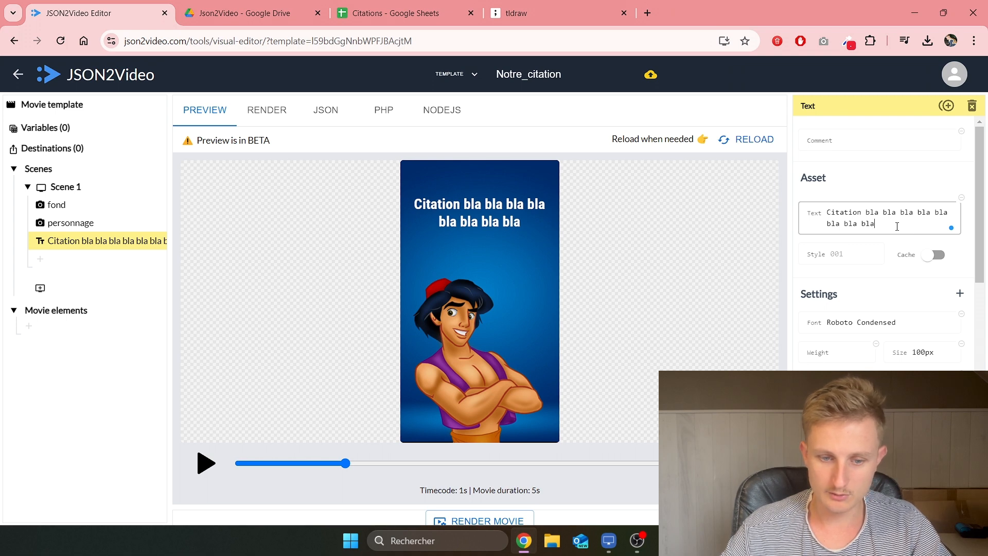
scroll(896, 219, down, 3)
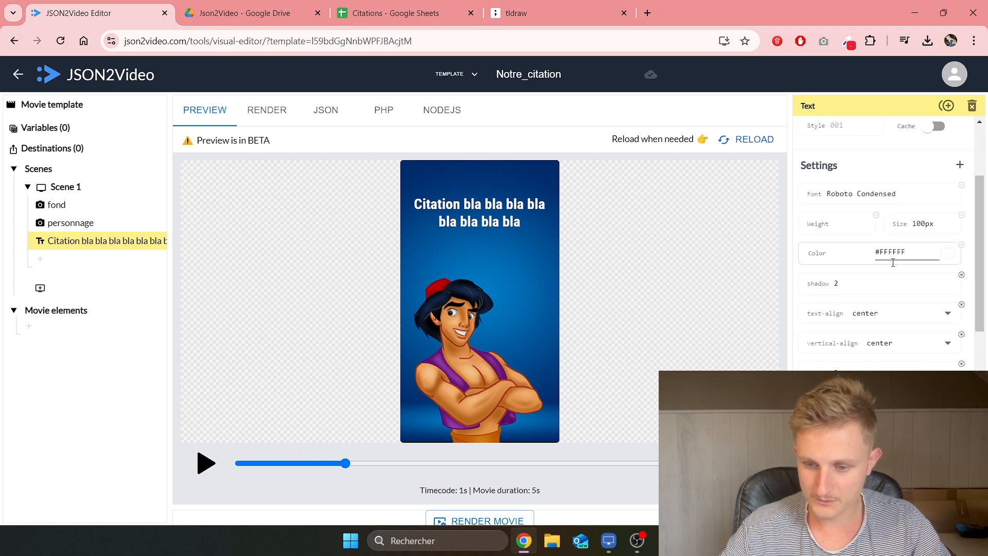
Step: Change the citation text's Timeline duration from 3 to 5 seconds
scroll(888, 312, down, 6)
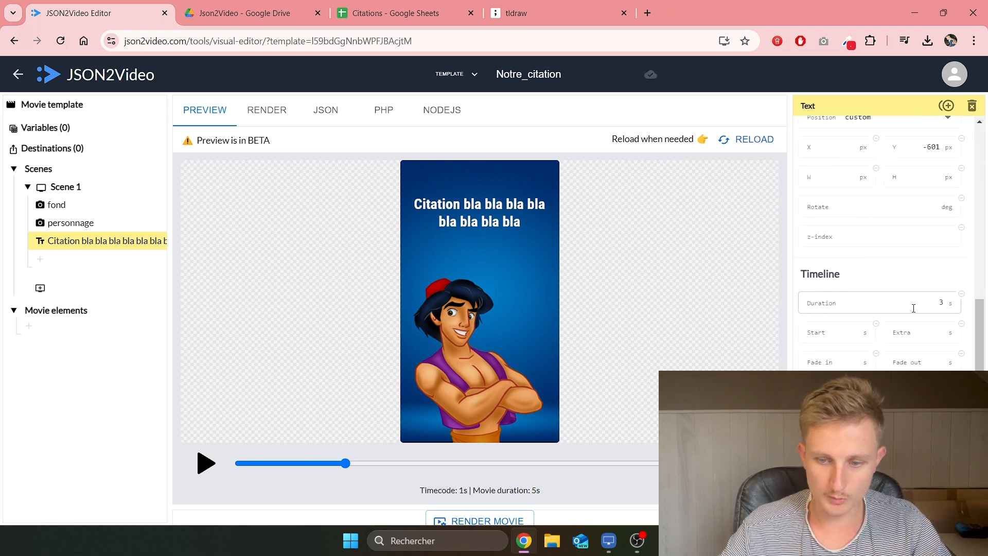
drag(801, 278, 852, 297)
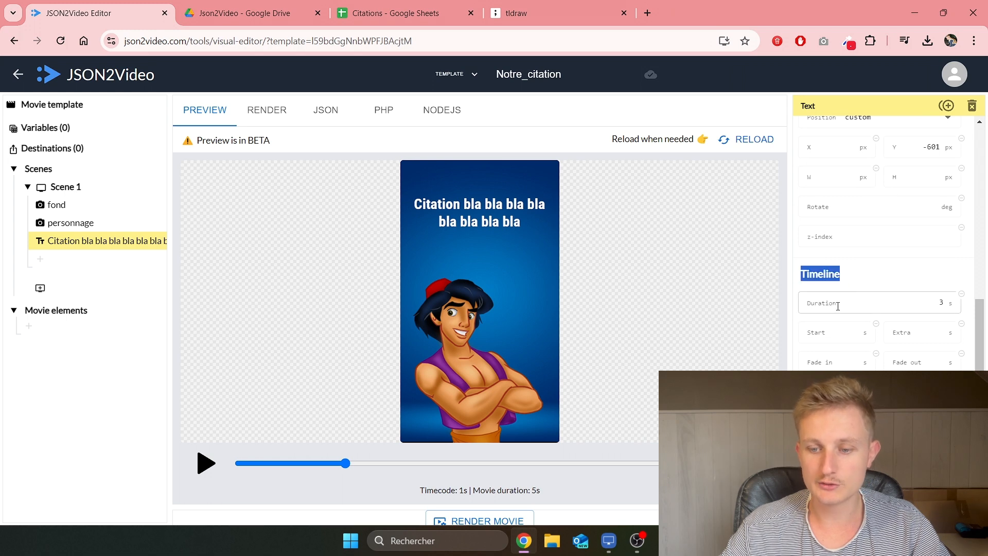
double_click(940, 303)
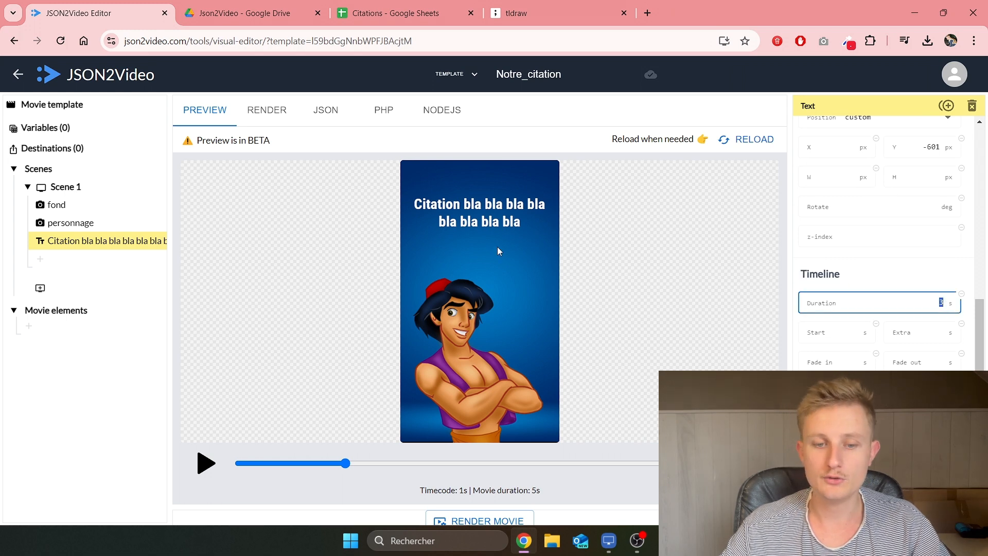
text(5)
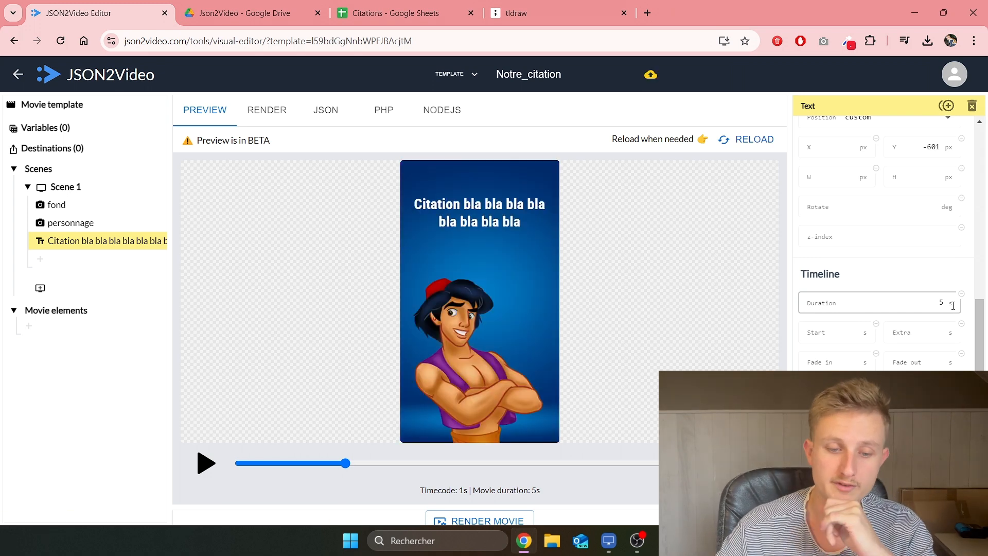
Step: Play the preview to check the 5-second caption, then select the personnage image
click(204, 469)
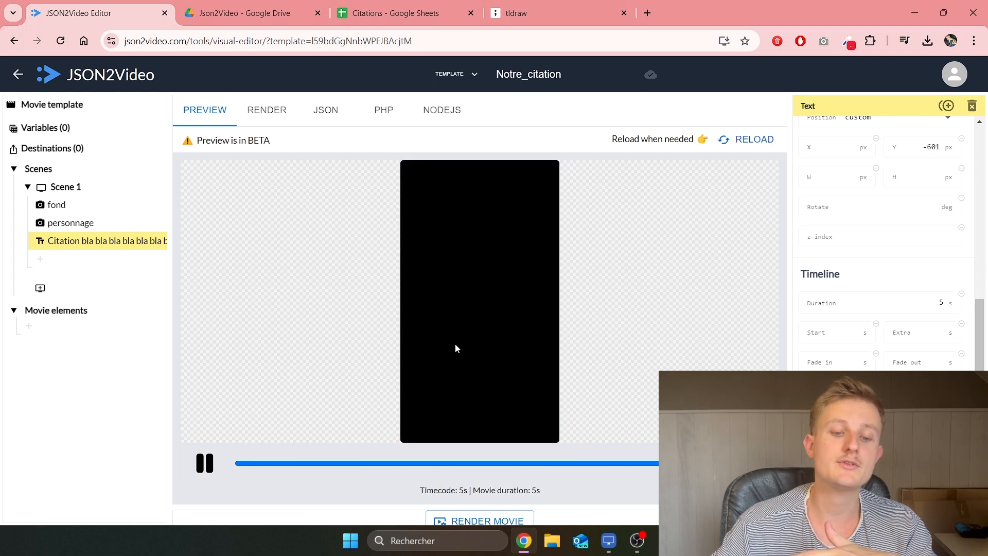
click(200, 471)
click(202, 471)
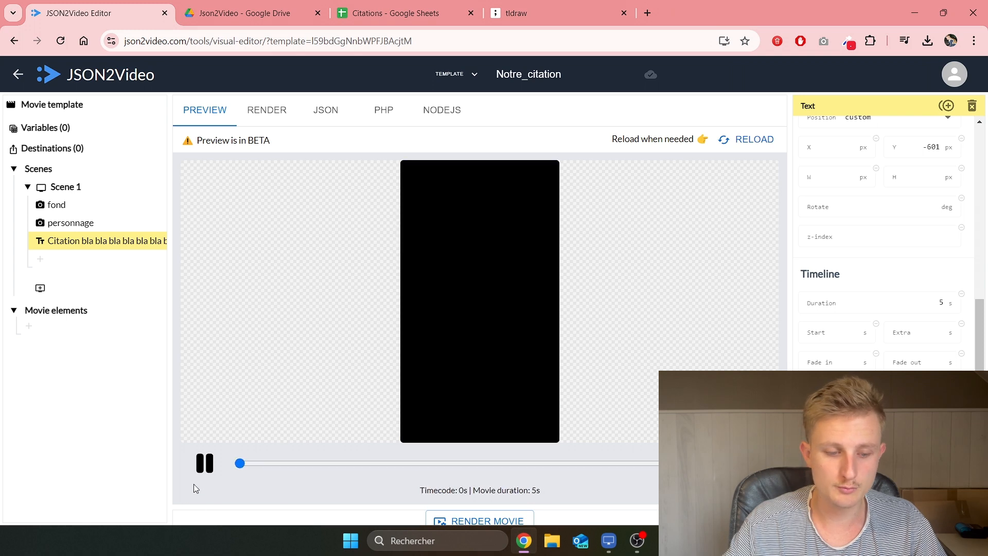
click(90, 226)
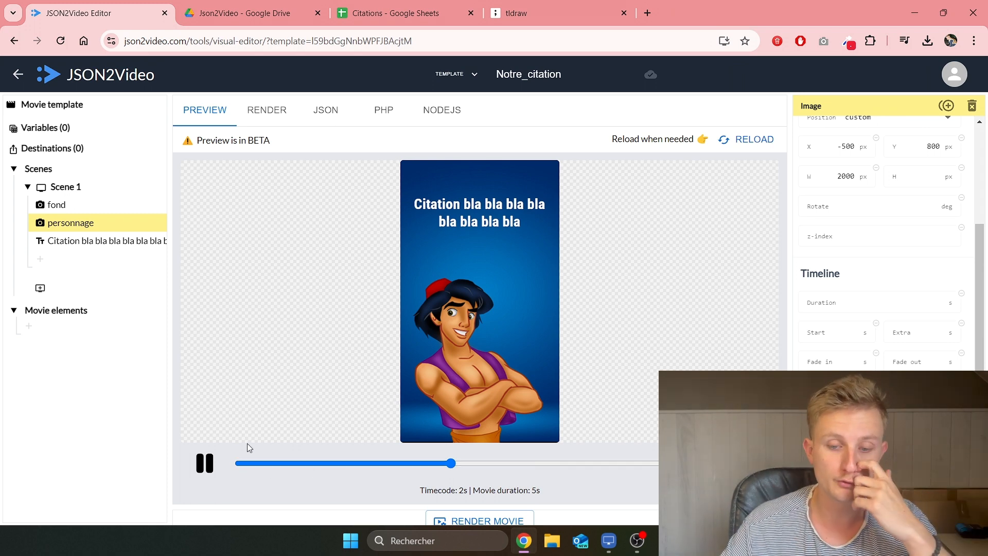
Step: Set the personnage image's pan to top with zoom 3 and replay the preview
scroll(844, 309, down, 1)
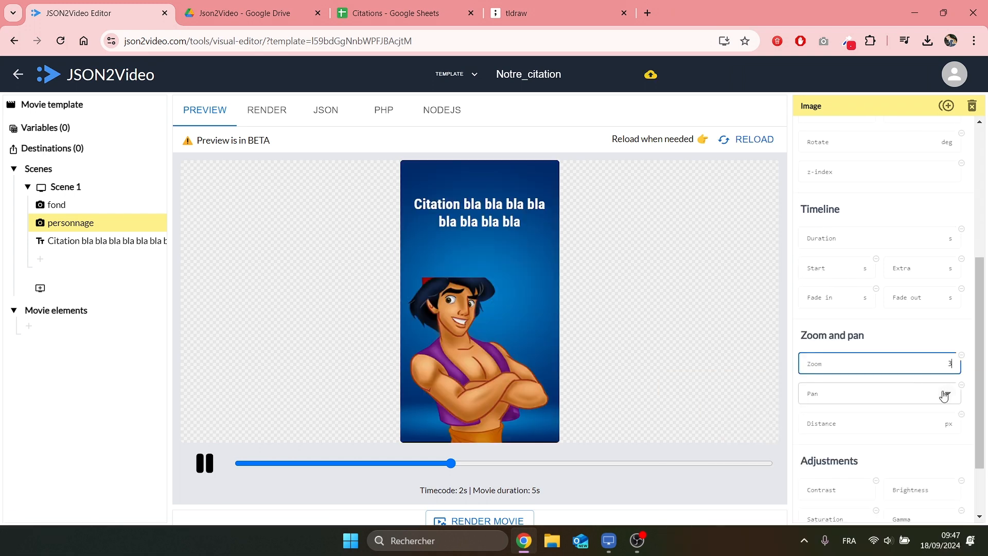
click(948, 395)
click(858, 234)
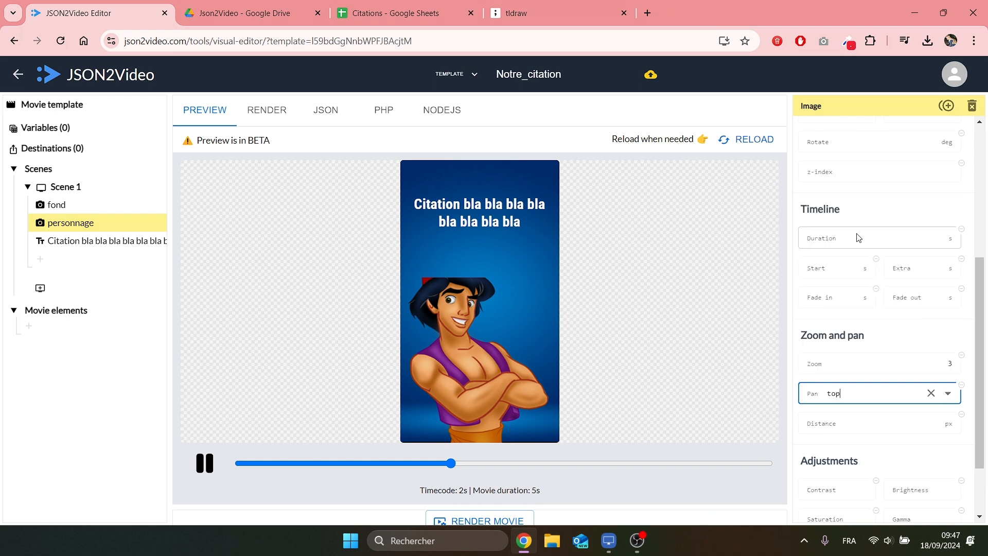
click(206, 468)
click(206, 466)
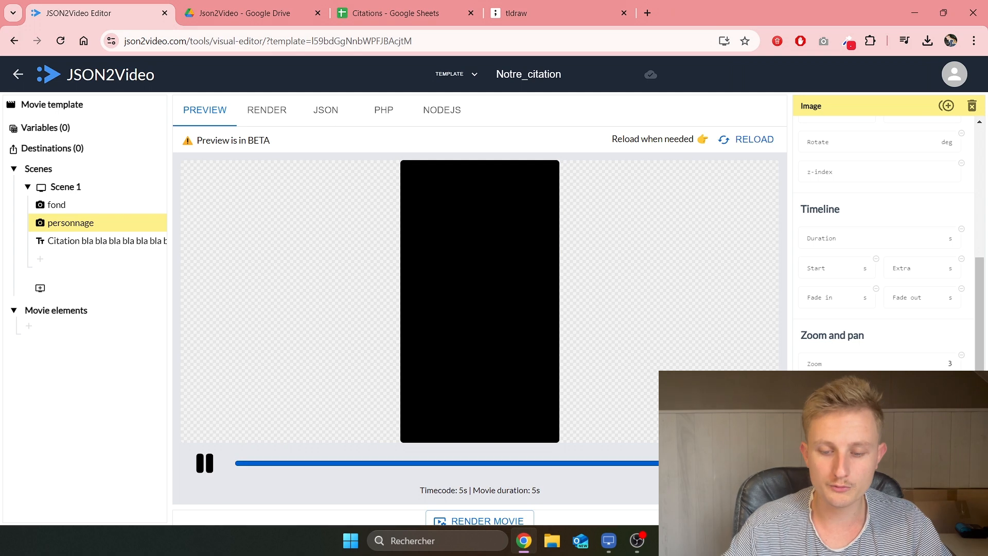
drag(757, 463, 222, 473)
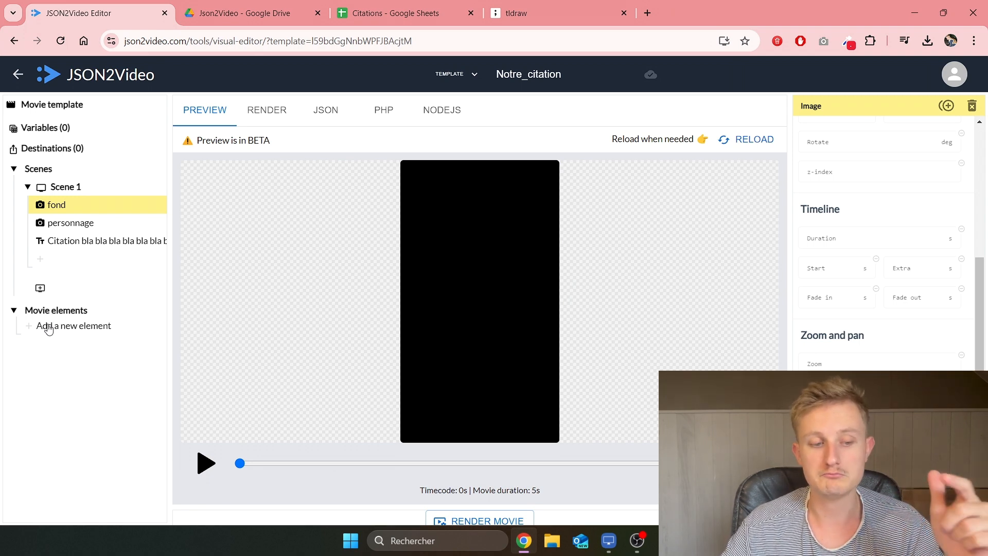
Step: Add a movie-level audio element using the uploaded Musique.mp3 and play the preview
click(49, 327)
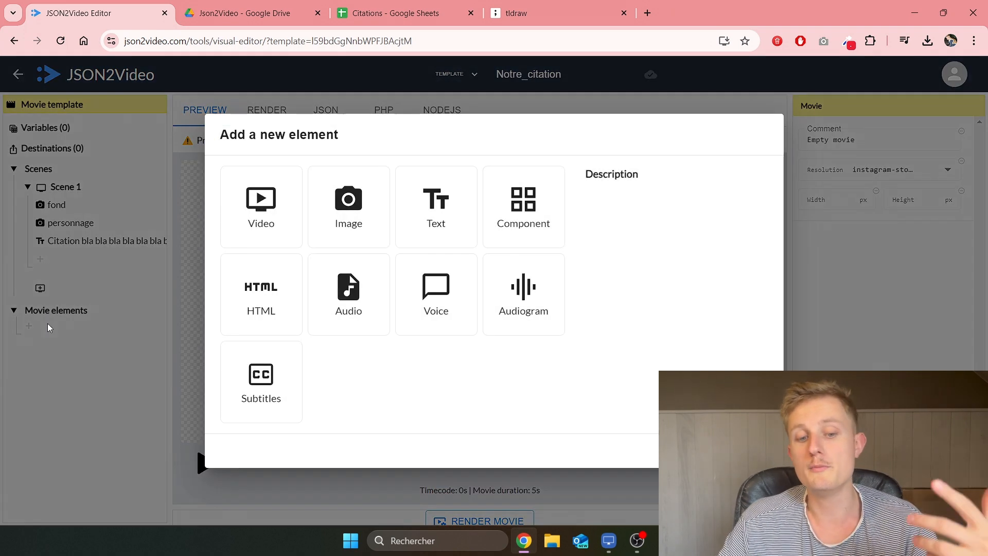
click(345, 302)
click(744, 450)
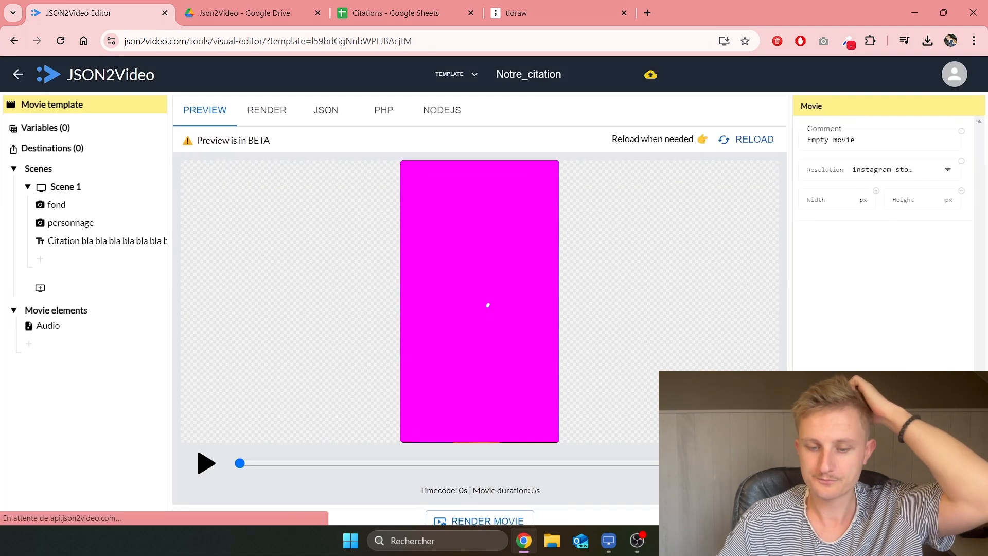
click(66, 329)
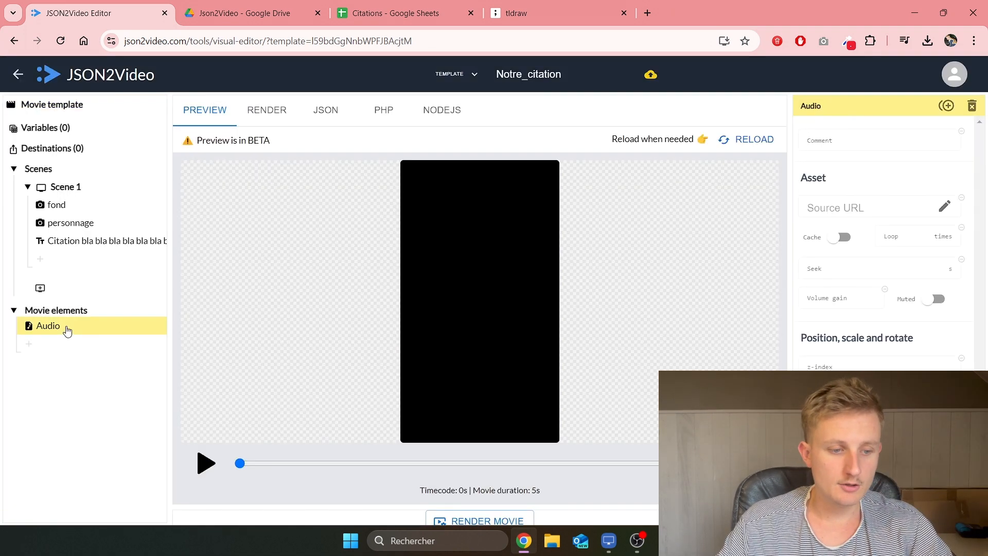
click(951, 204)
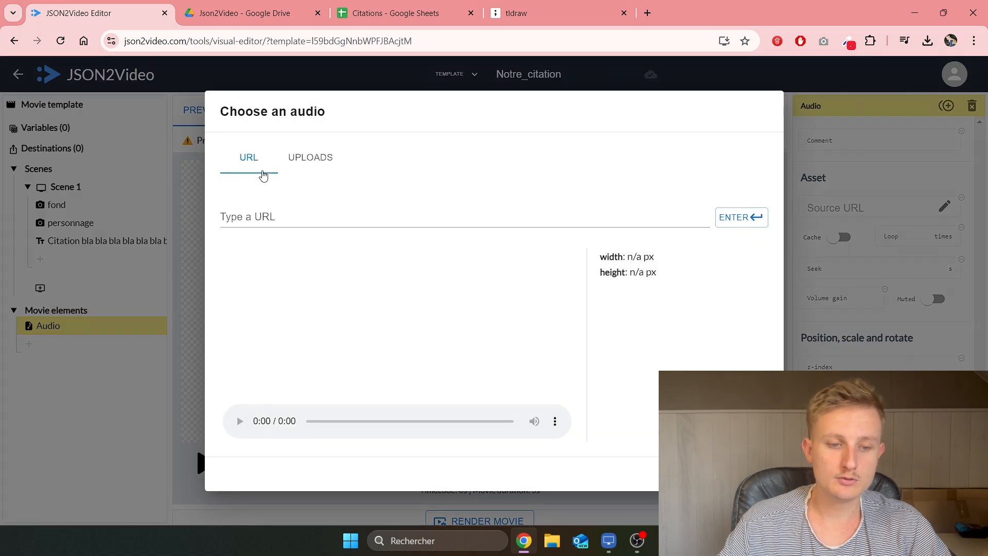
click(304, 158)
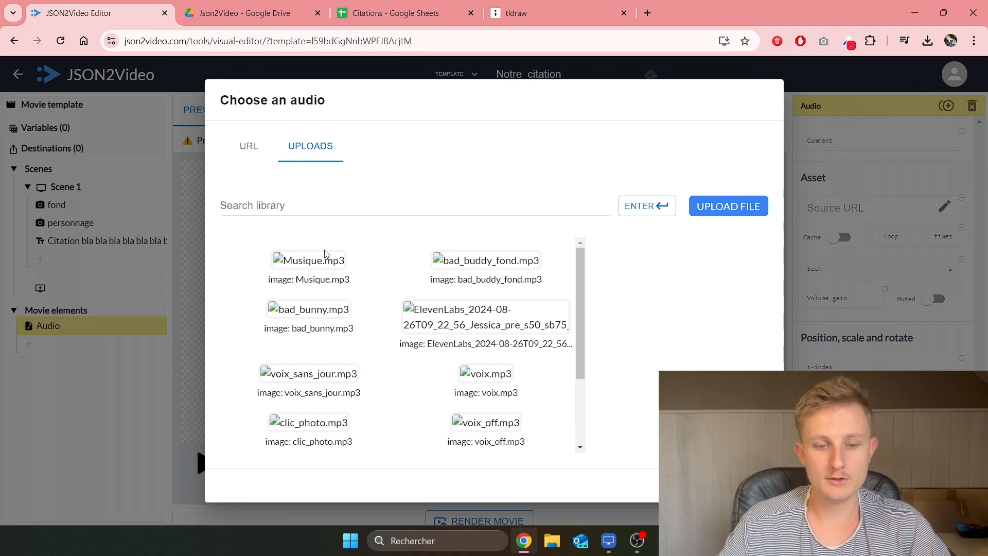
click(307, 263)
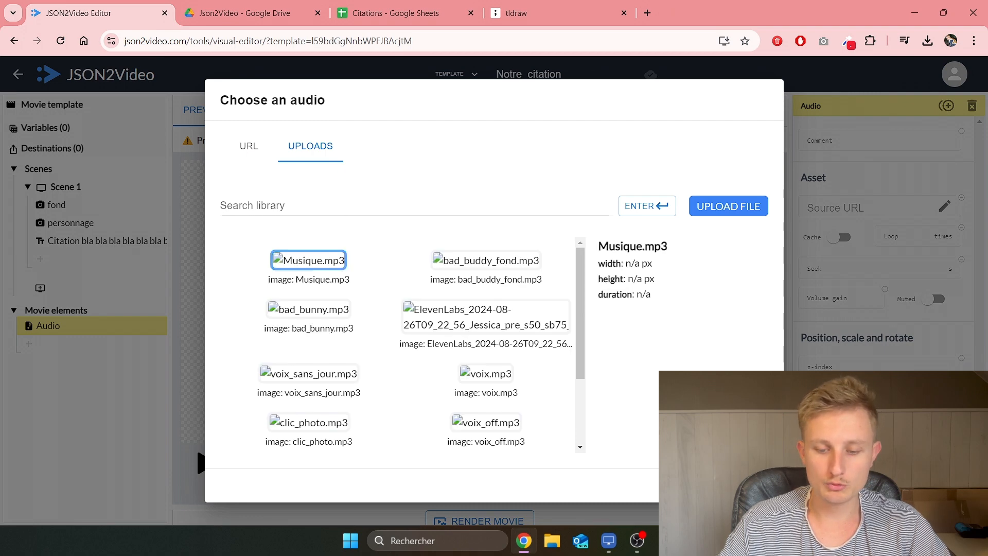
click(746, 485)
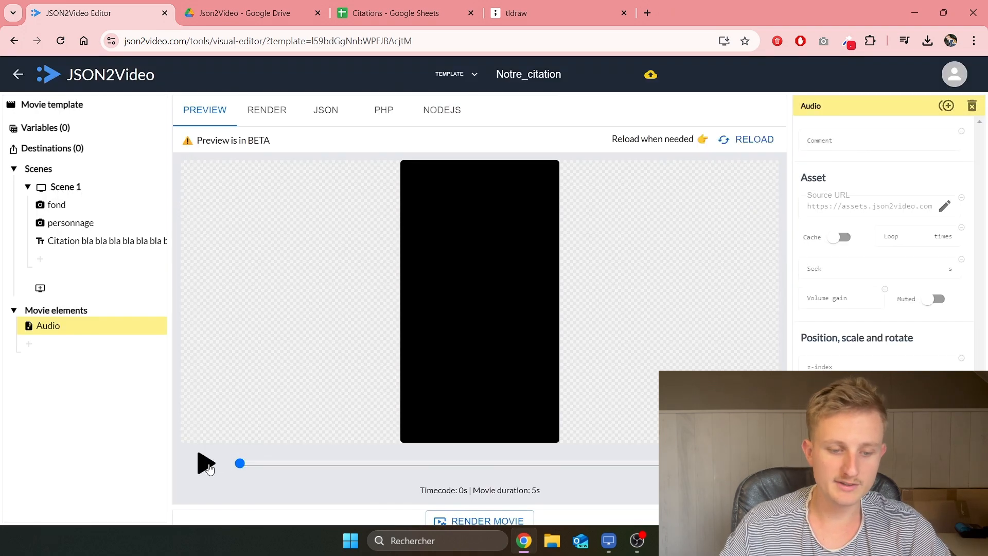
click(206, 464)
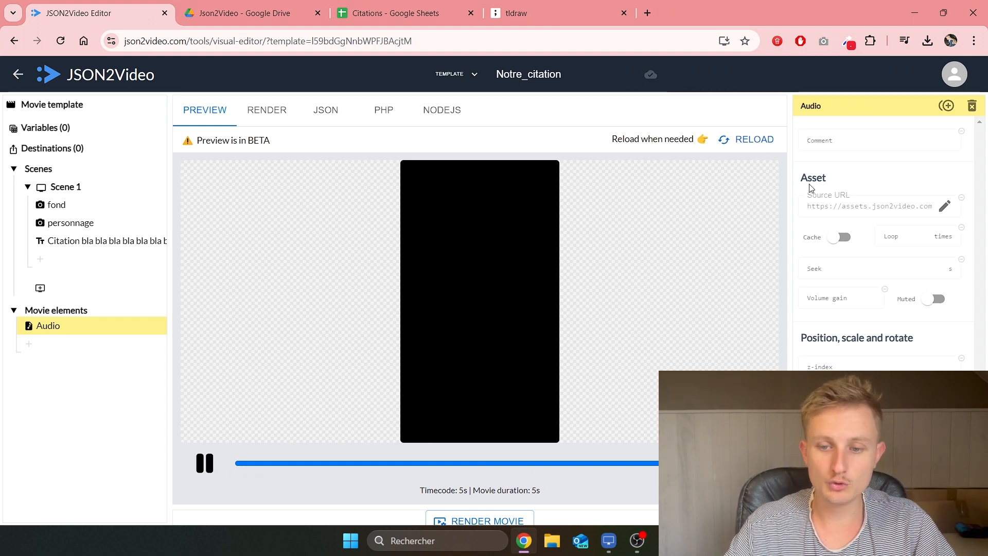
Step: Comment the audio element 'musique' and go back to the Citations spreadsheet
click(858, 139)
text(musique)
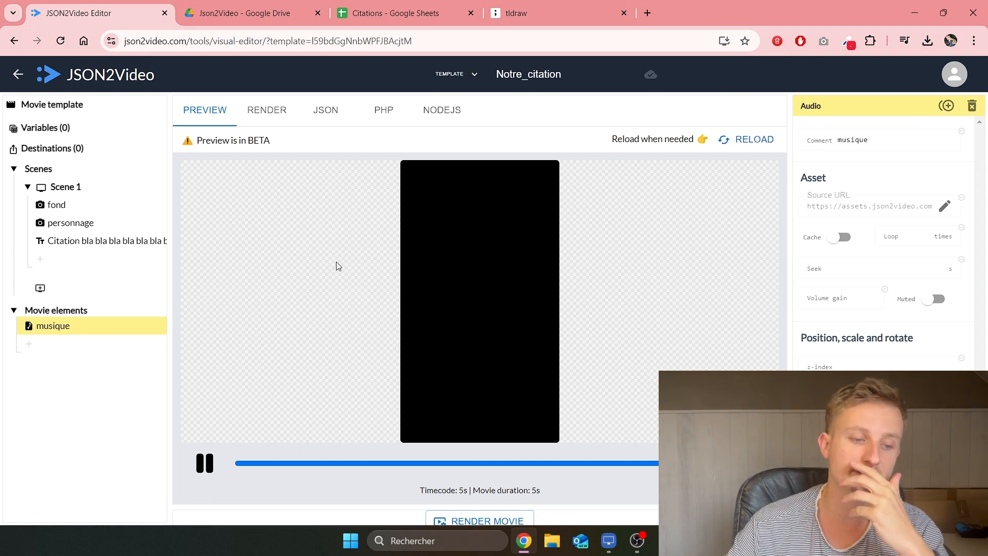
click(95, 246)
click(406, 10)
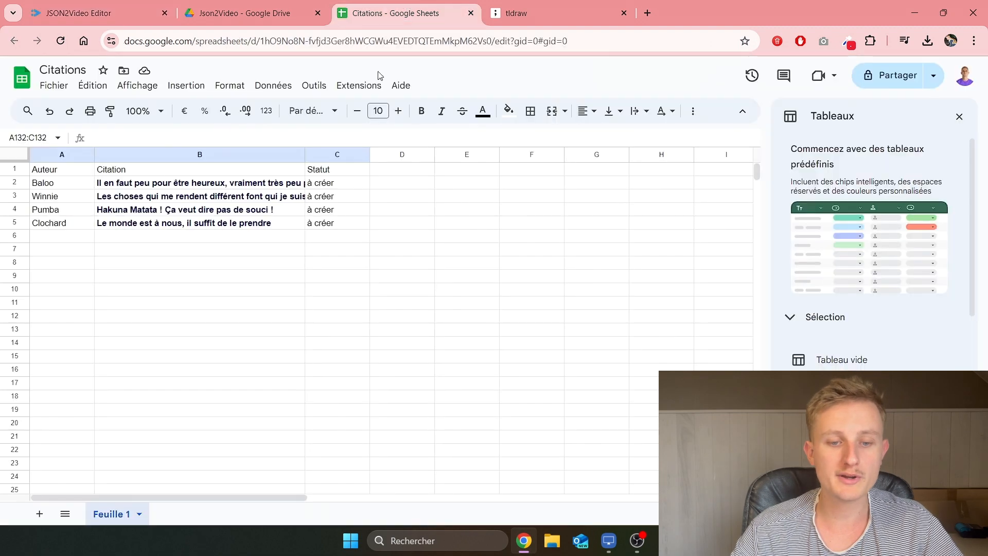
Step: Review Baloo's row and quote in the Citations sheet, comparing with the video template
click(69, 185)
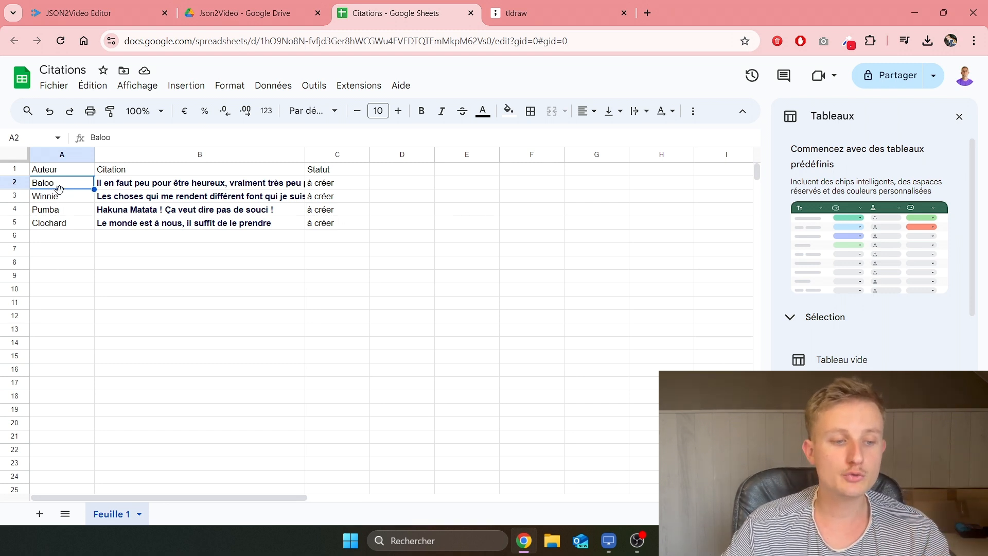
drag(51, 184, 186, 185)
drag(310, 186, 314, 187)
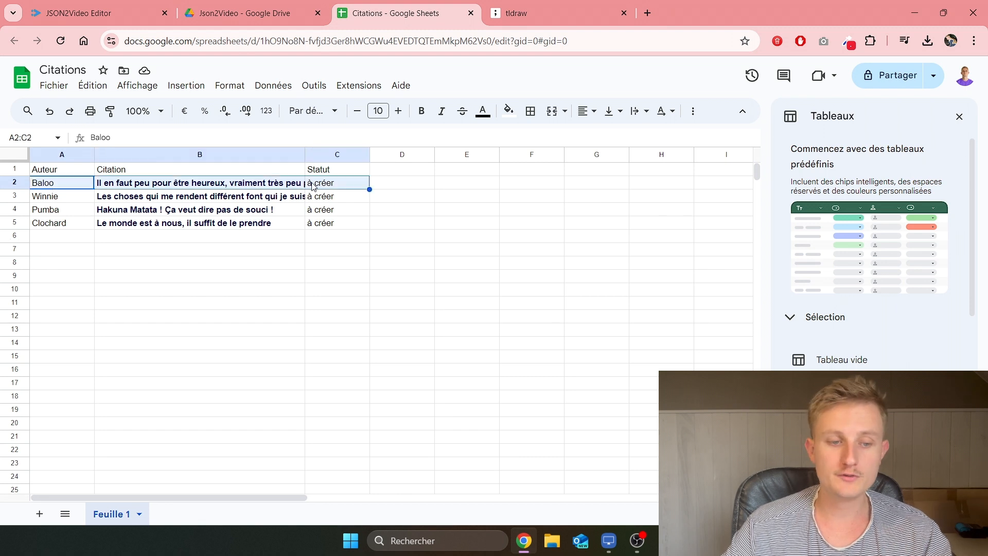
click(43, 185)
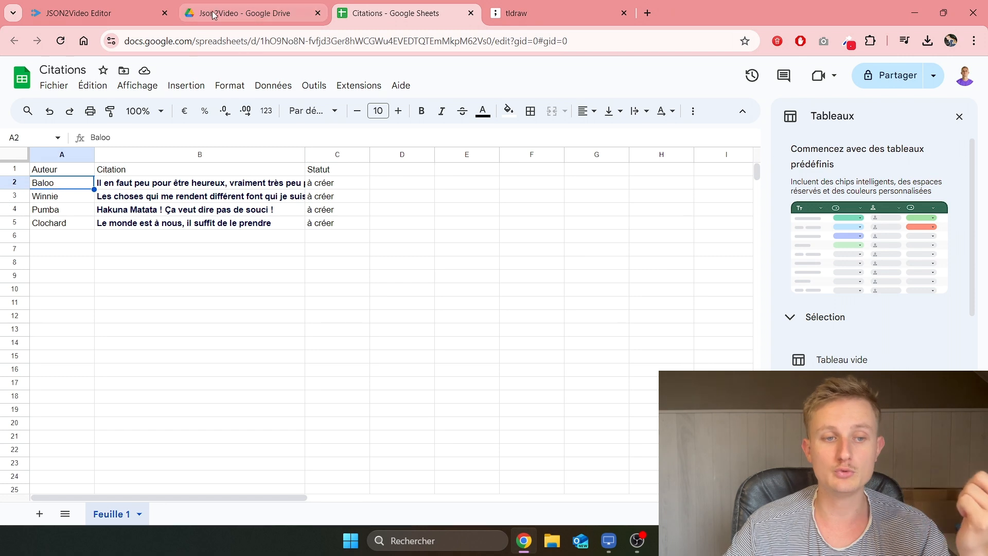
click(242, 13)
click(92, 13)
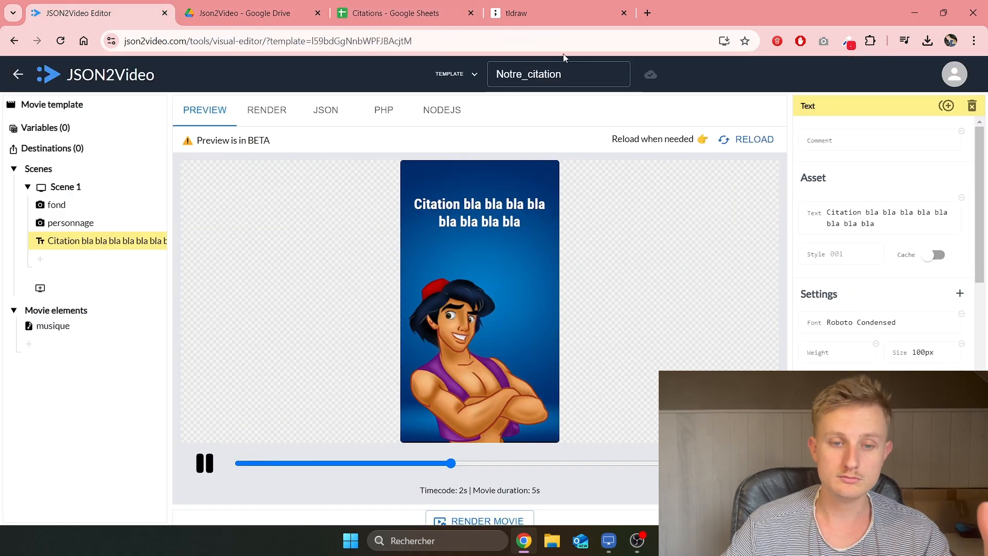
click(535, 13)
click(455, 6)
click(146, 186)
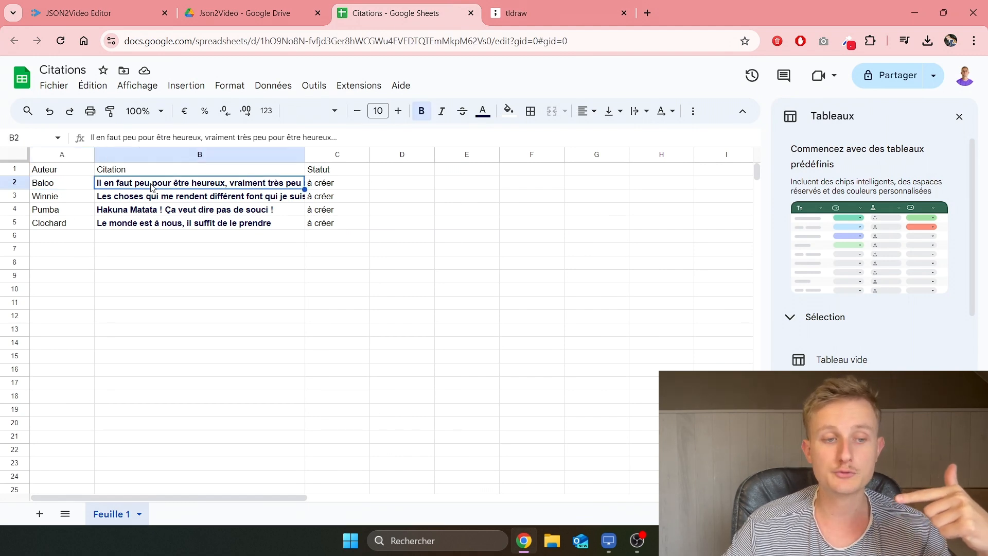
click(78, 13)
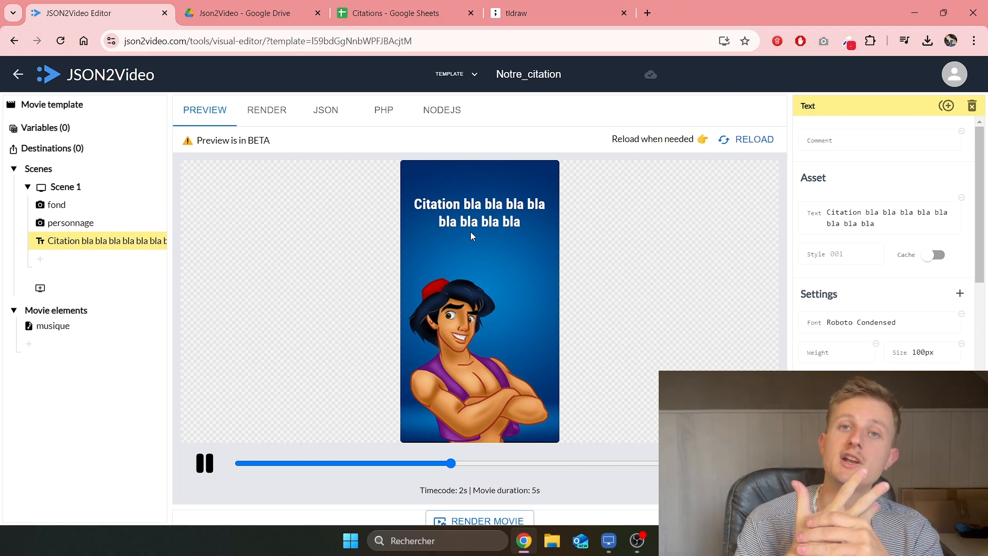
Step: Open Citations from the Json2Video Drive folder and review the quote rows' Statut values
click(539, 2)
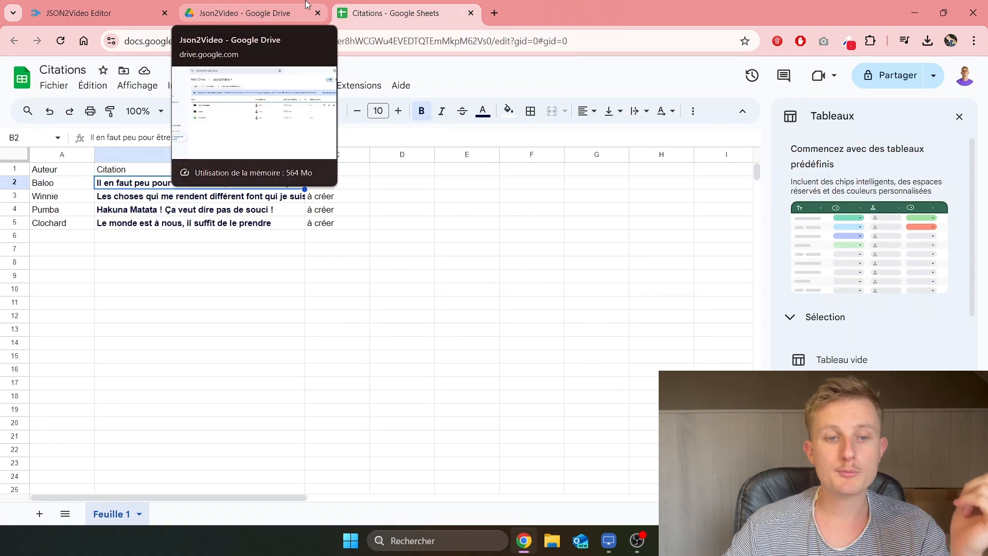
click(306, 2)
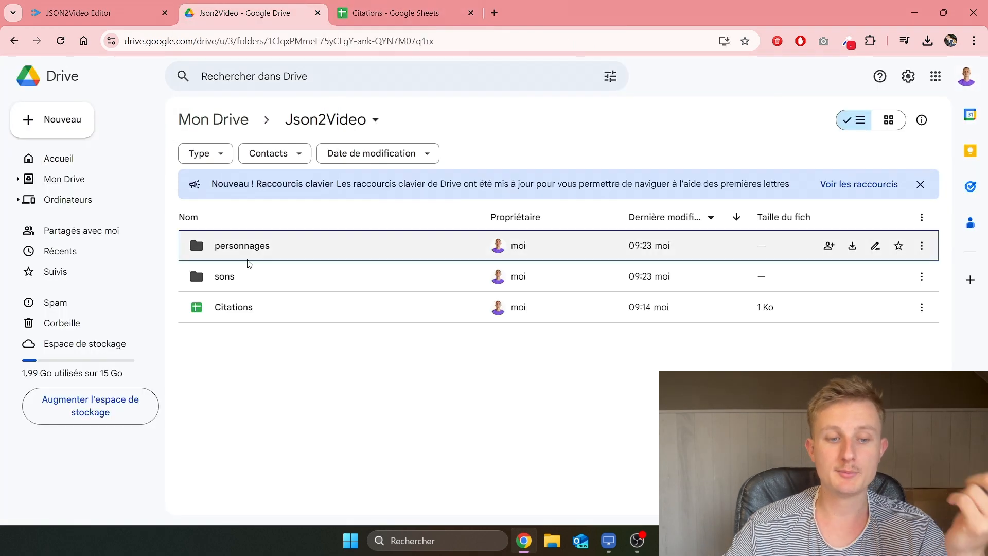
double_click(258, 316)
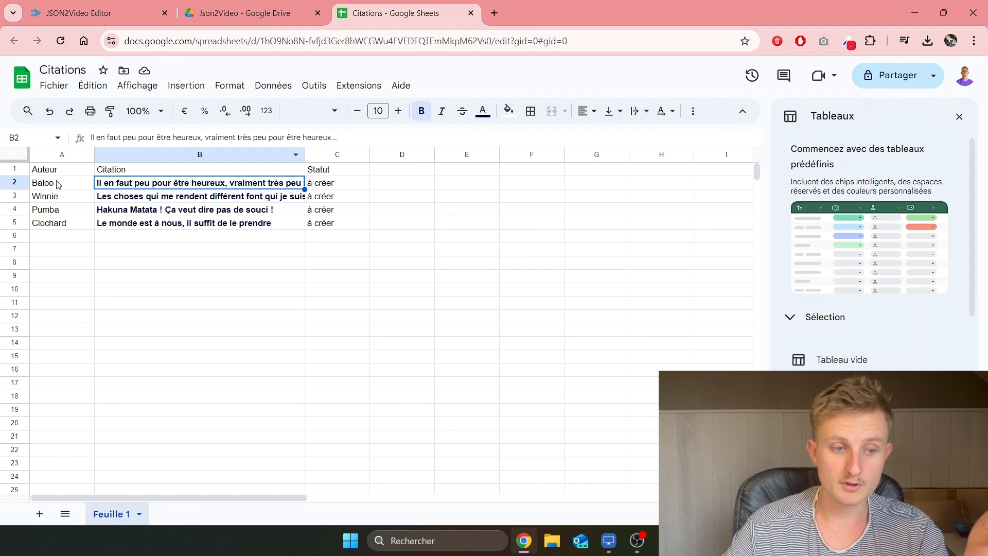
drag(59, 184, 350, 219)
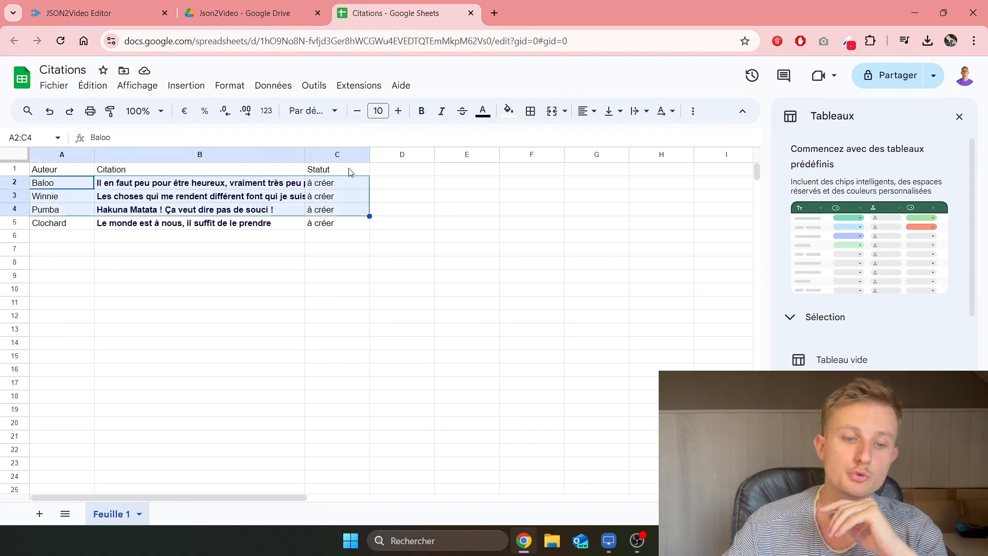
drag(350, 172, 354, 226)
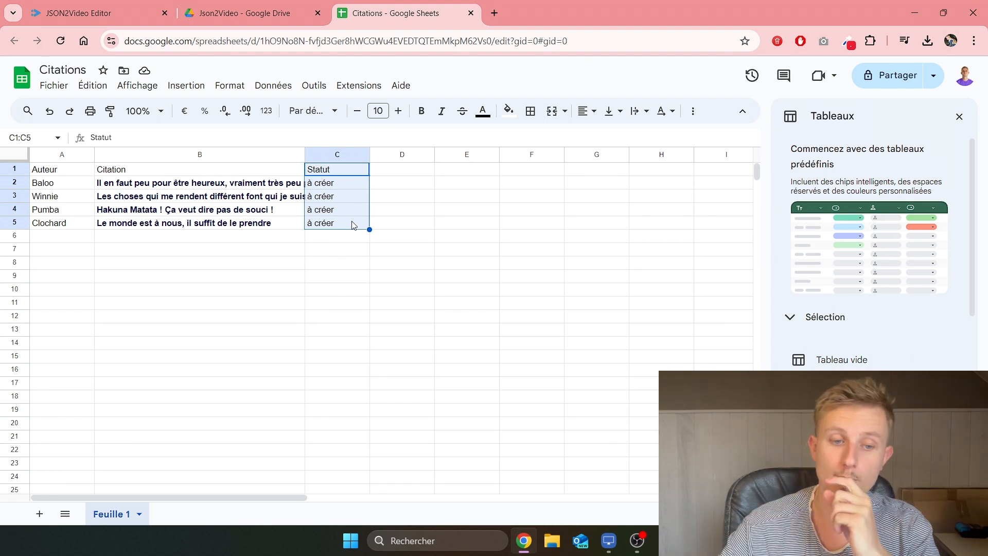
click(332, 186)
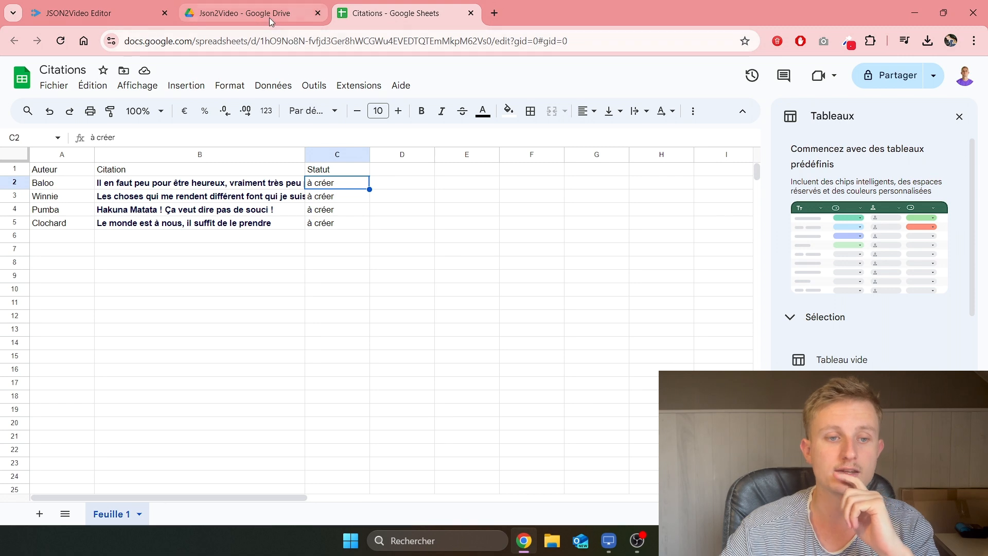
click(244, 12)
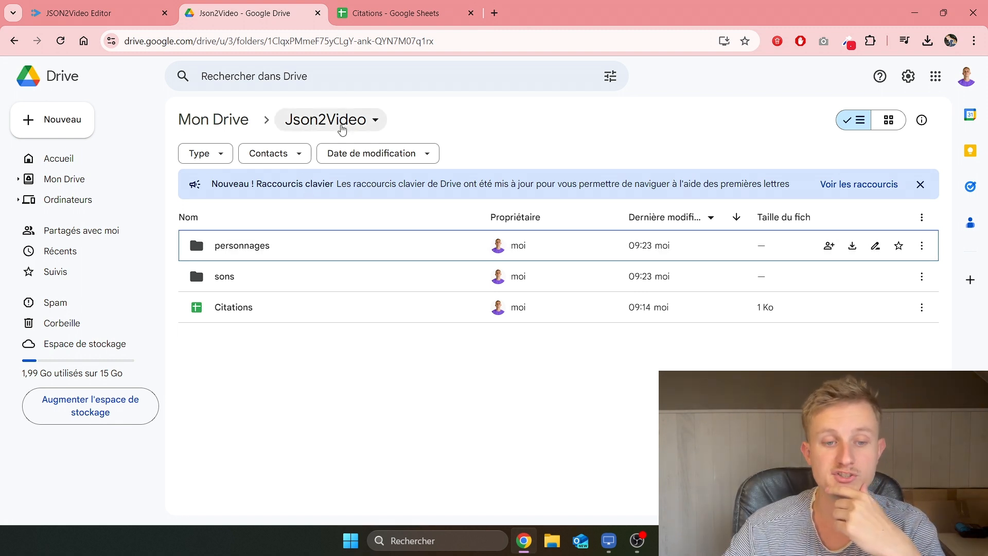
Step: Check the sons folder for Musique.MP3, then open the personnages image folder
double_click(259, 278)
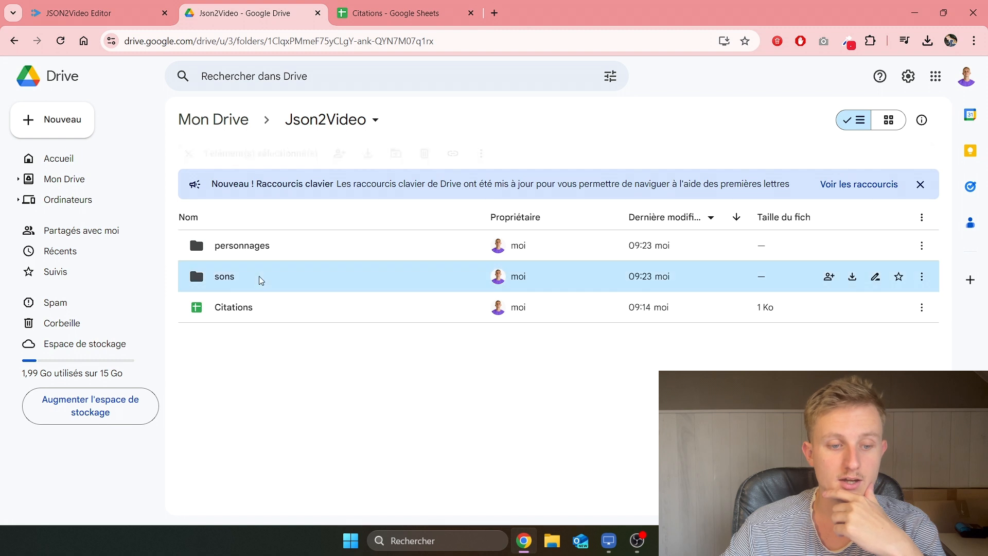
click(320, 122)
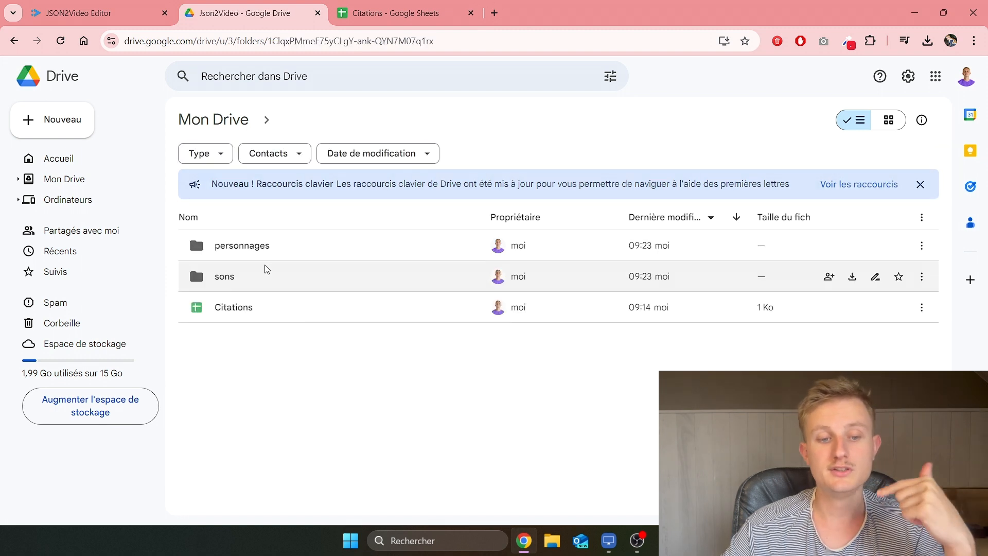
double_click(253, 276)
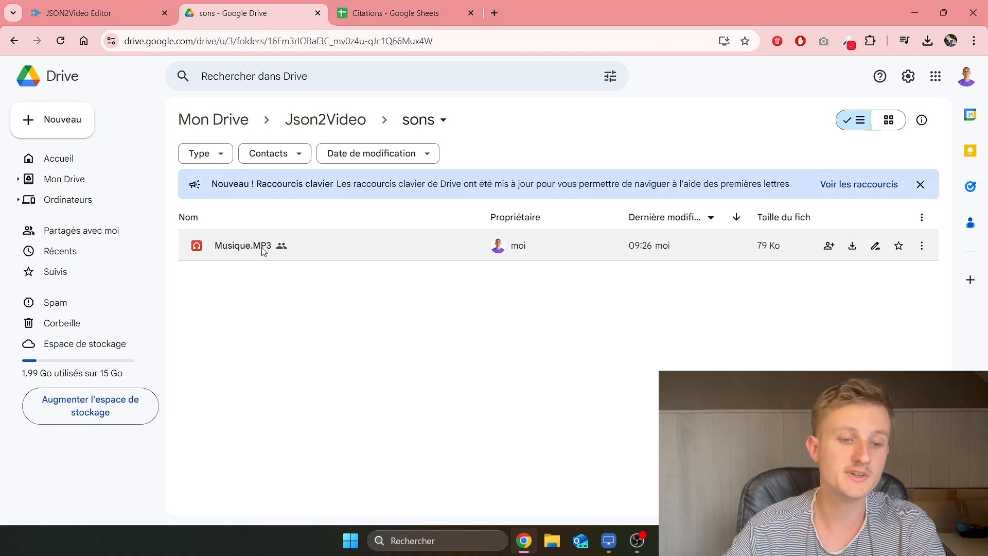
click(331, 127)
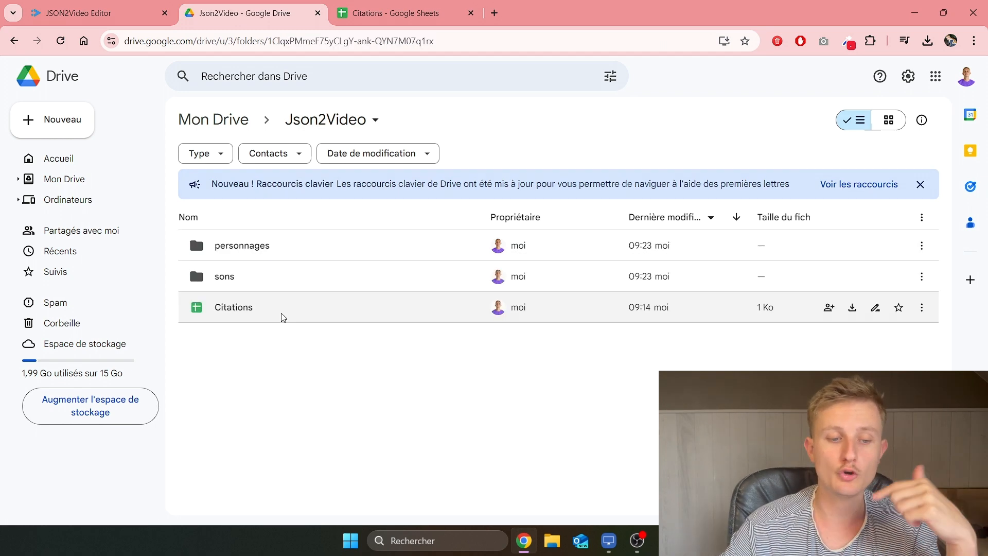
double_click(296, 249)
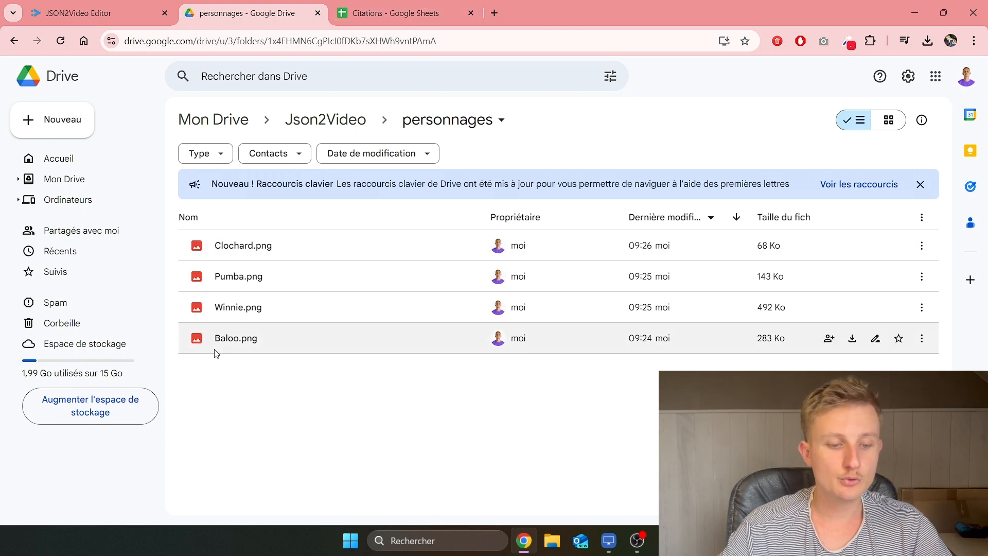
Step: Compare the Baloo and Winnie authors in Citations against the personnages images
click(374, 15)
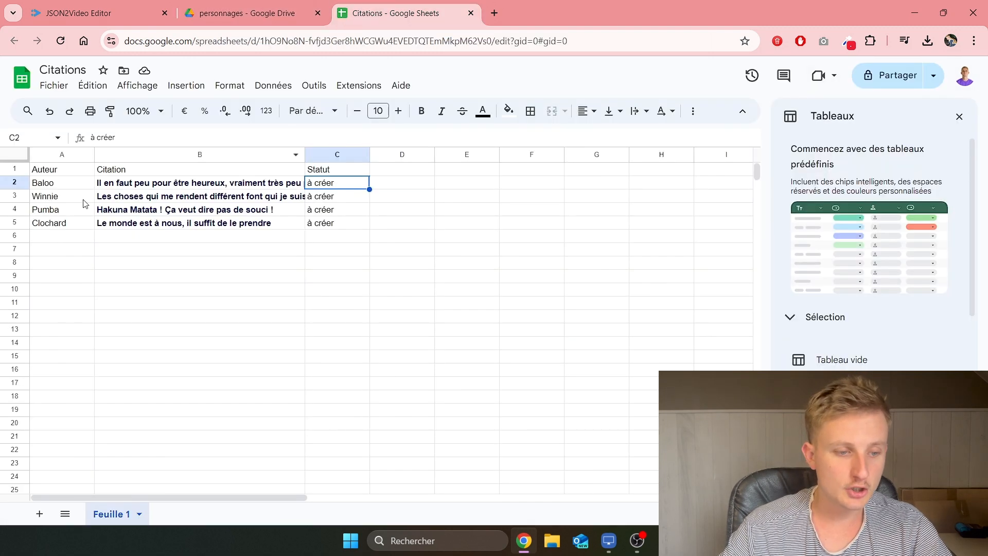
click(55, 185)
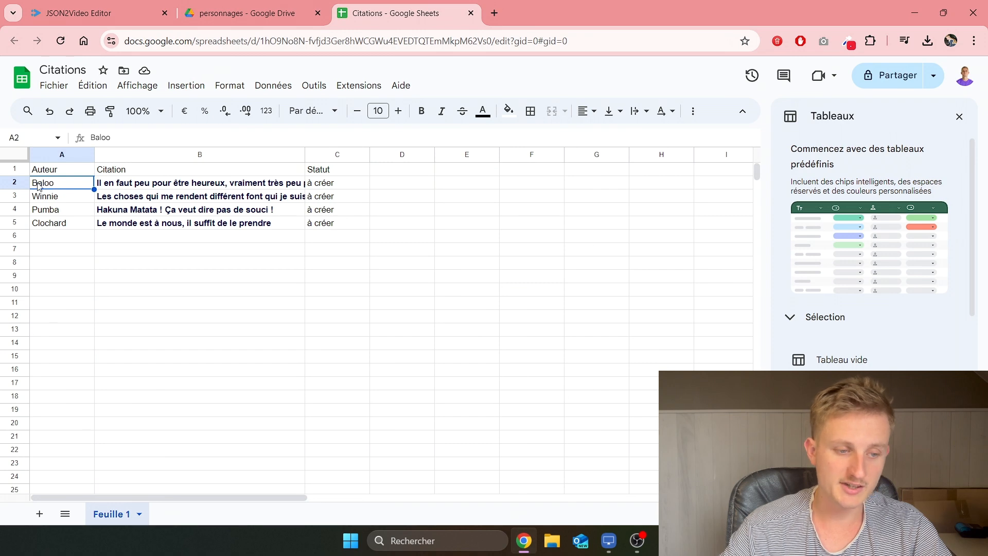
click(50, 200)
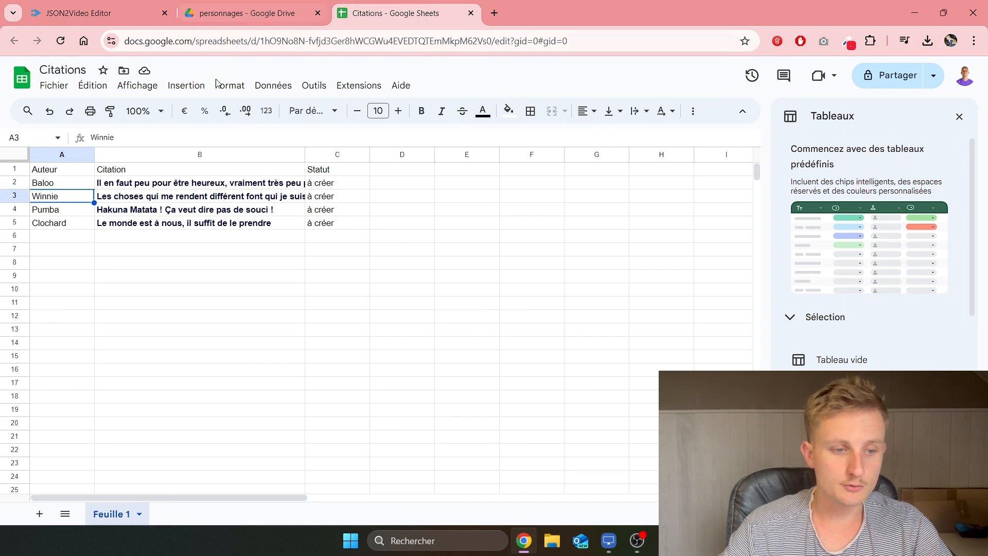
click(300, 11)
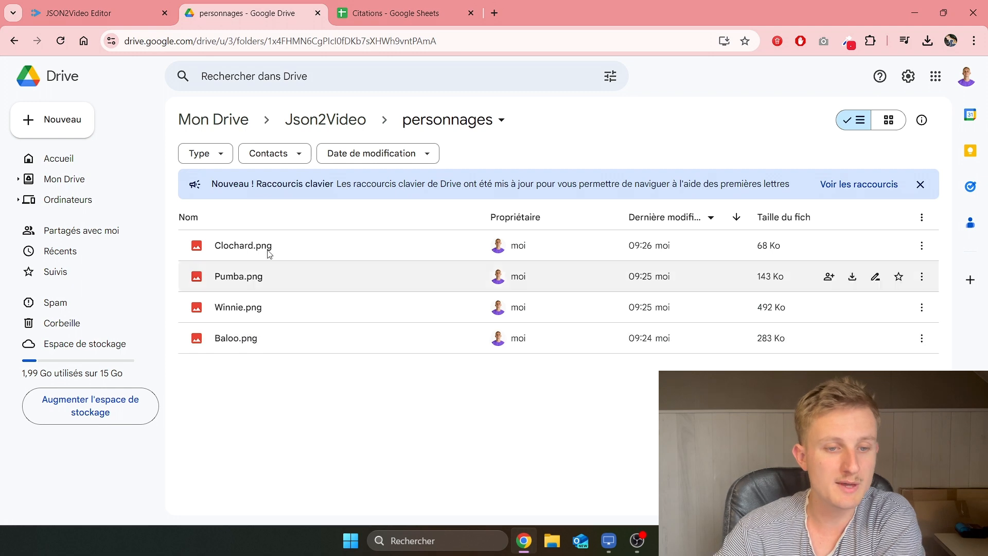
key(ctrl+Tab)
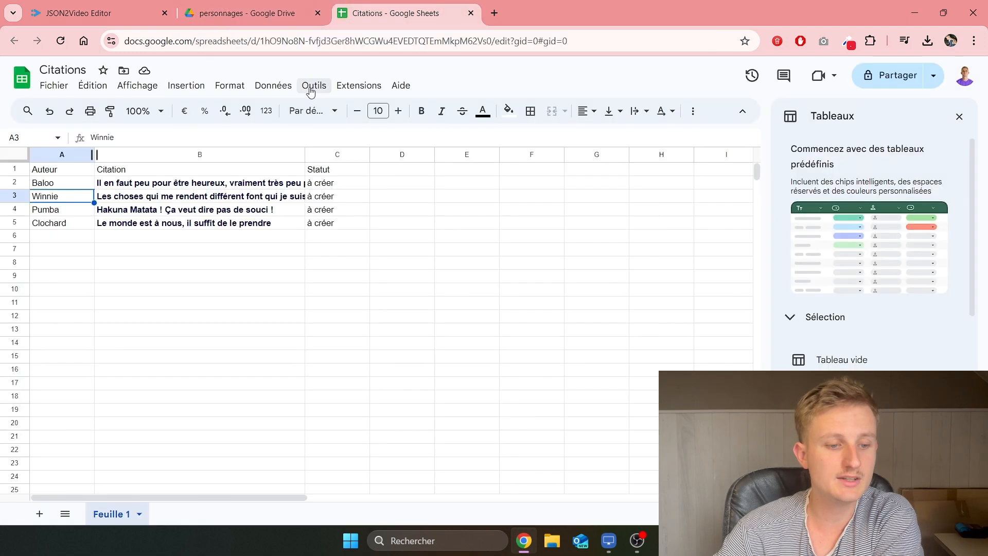
click(295, 4)
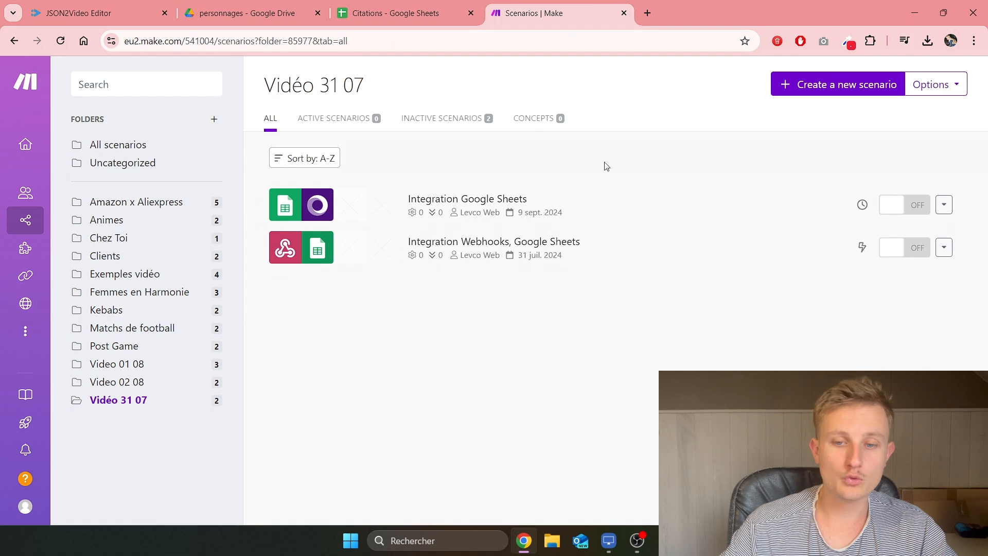
Step: Create a blank scenario in Vidéo 31 07 and bring up the app list for its first module
click(858, 91)
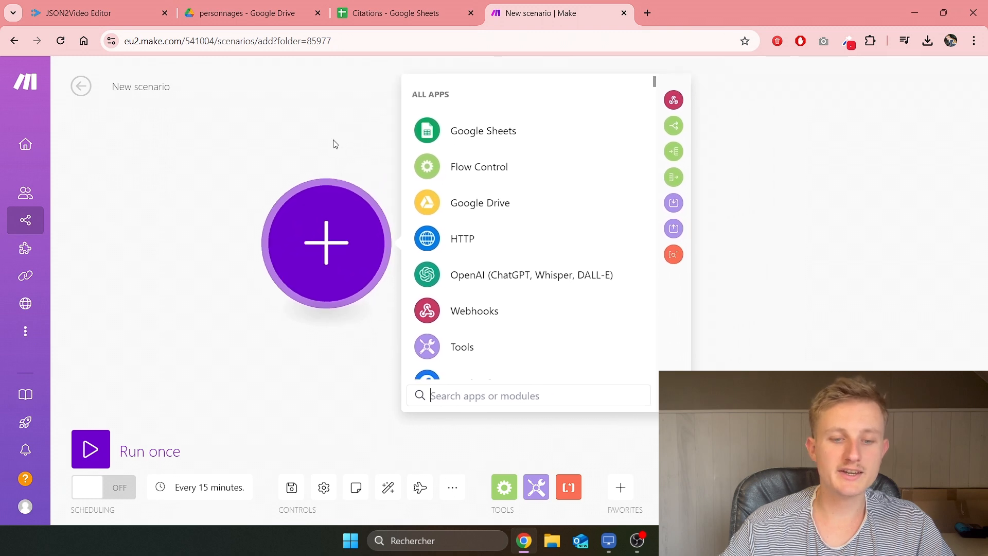
click(694, 237)
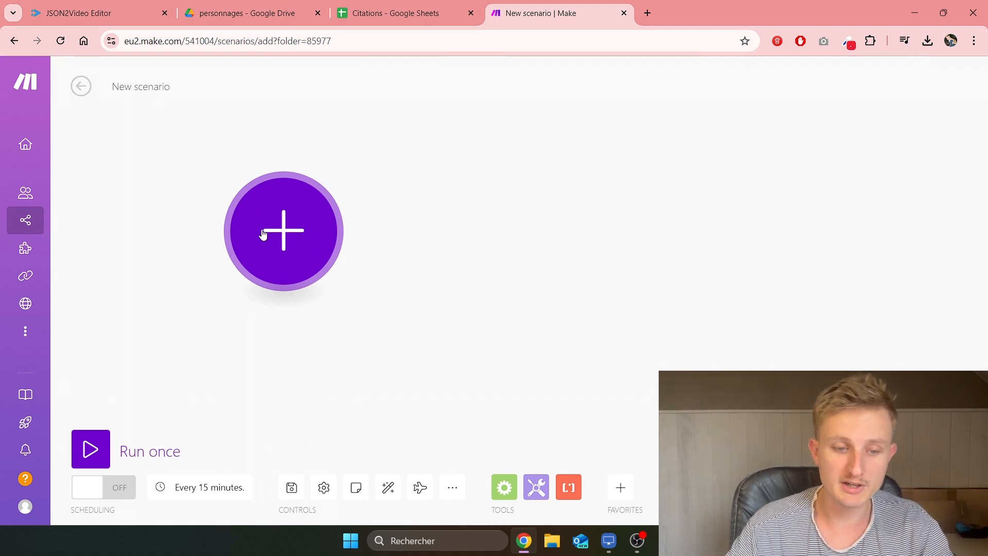
drag(537, 263, 493, 297)
drag(416, 272, 516, 242)
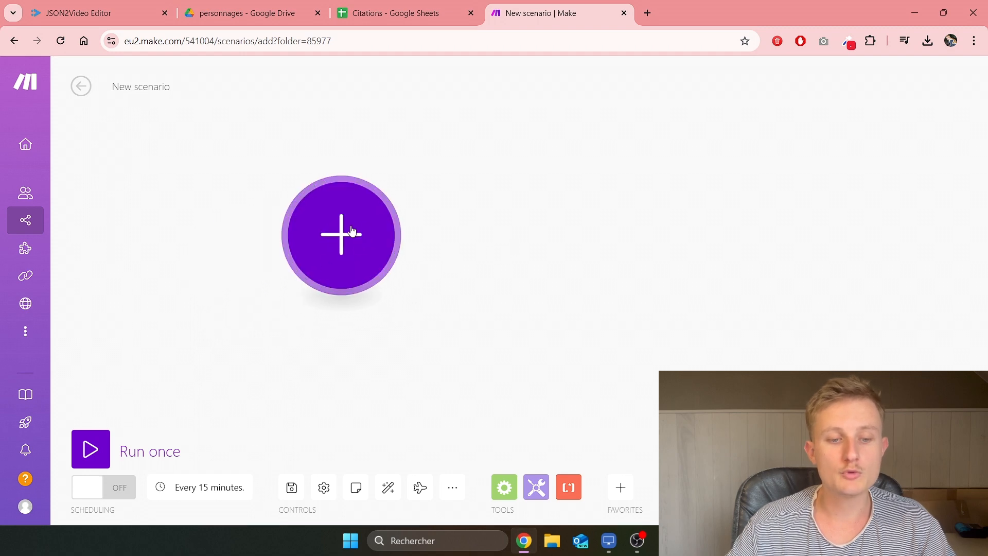
click(342, 242)
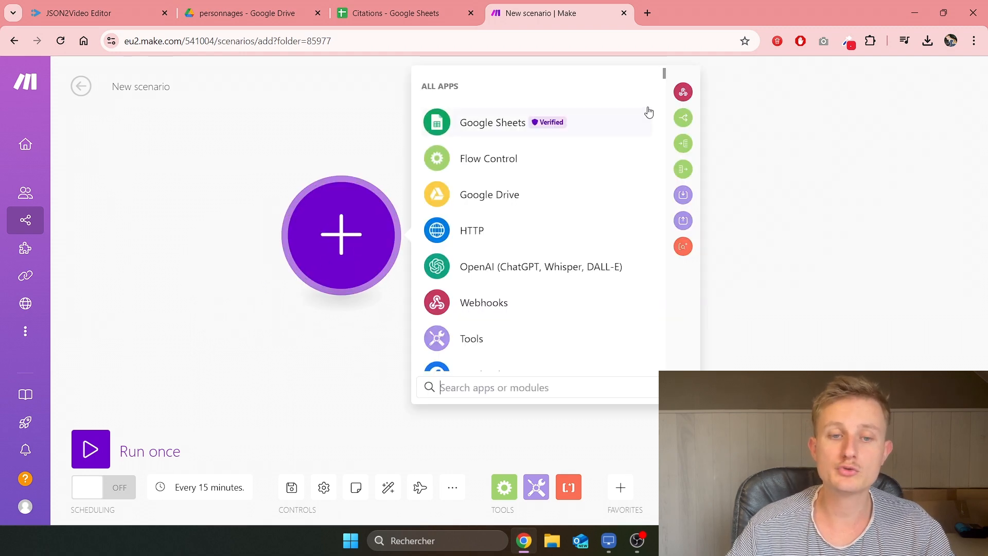
Step: Search the apps for 'sheets', pick Google Sheets and add its Search Rows module
click(453, 14)
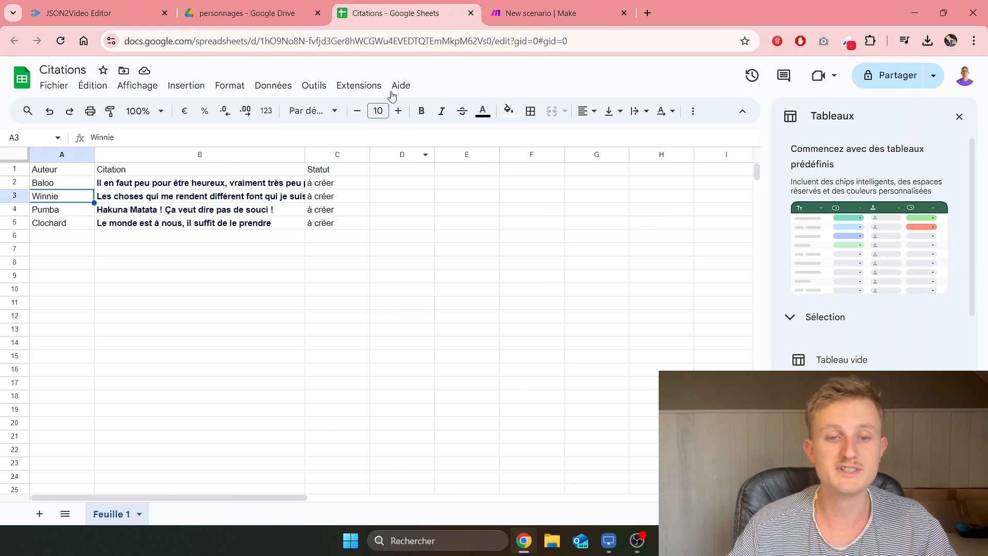
click(545, 13)
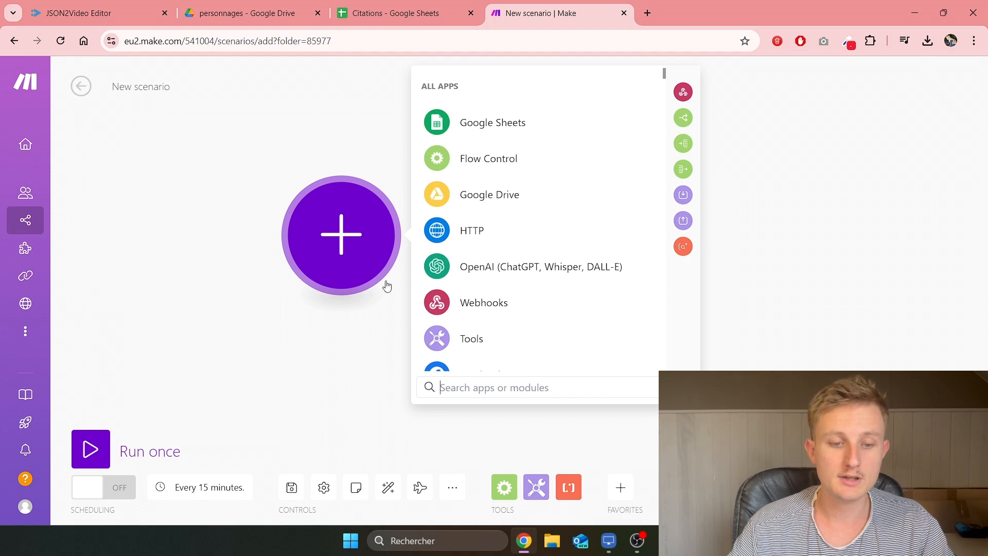
text(sheet)
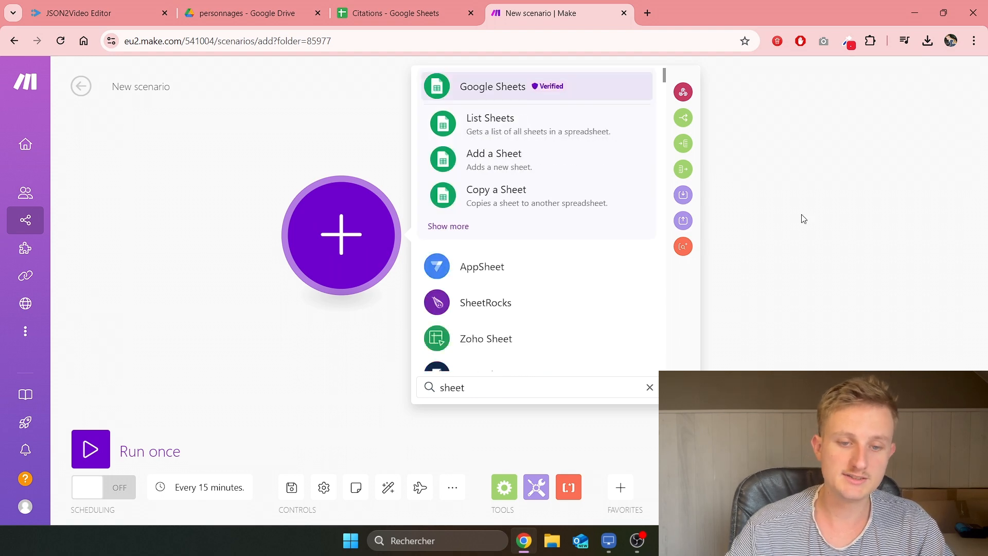
text(s)
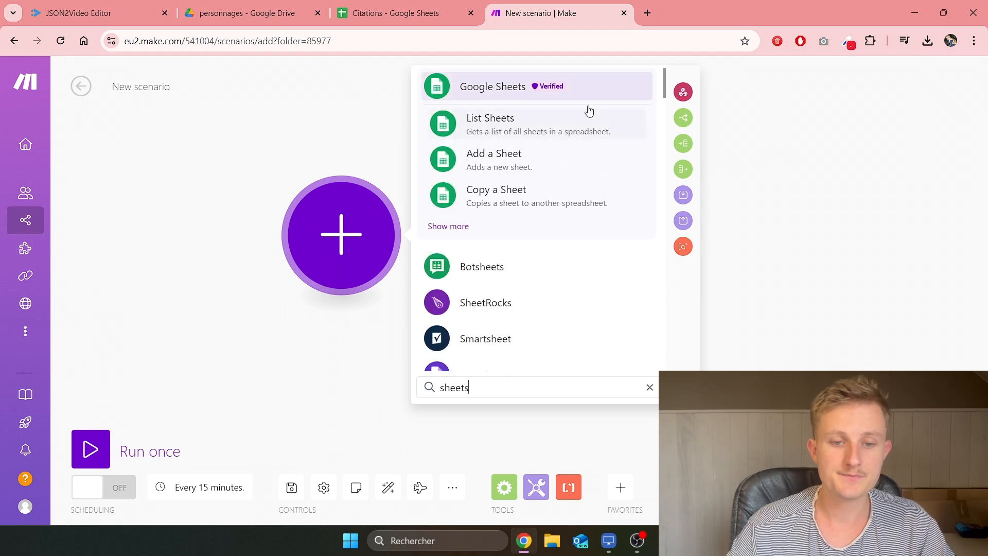
click(484, 89)
scroll(525, 175, down, 8)
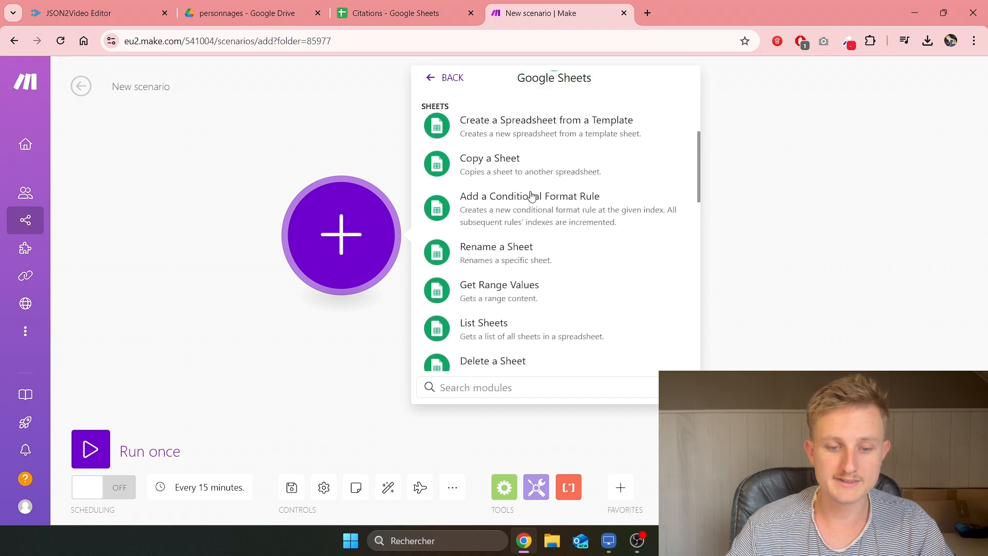
scroll(532, 196, down, 5)
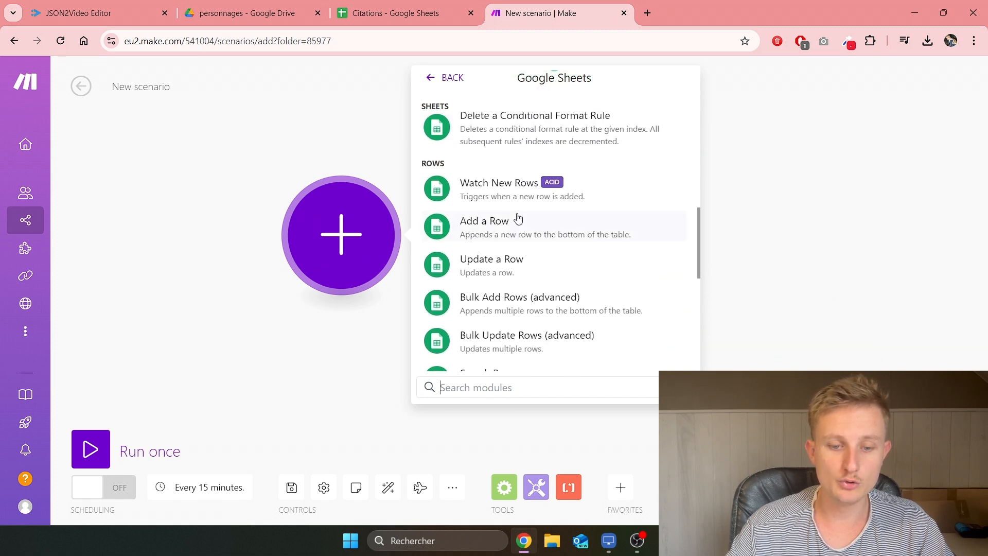
scroll(523, 220, down, 1)
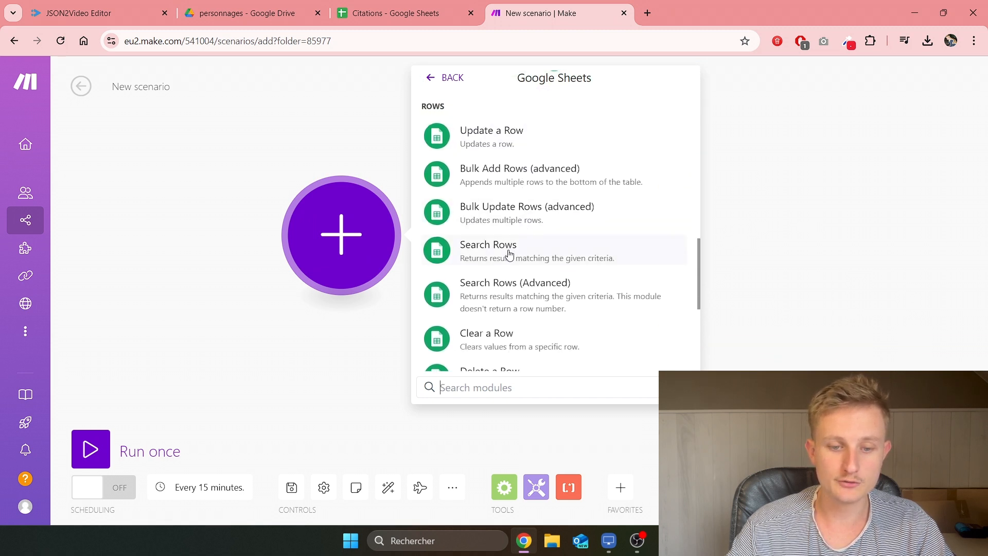
click(510, 254)
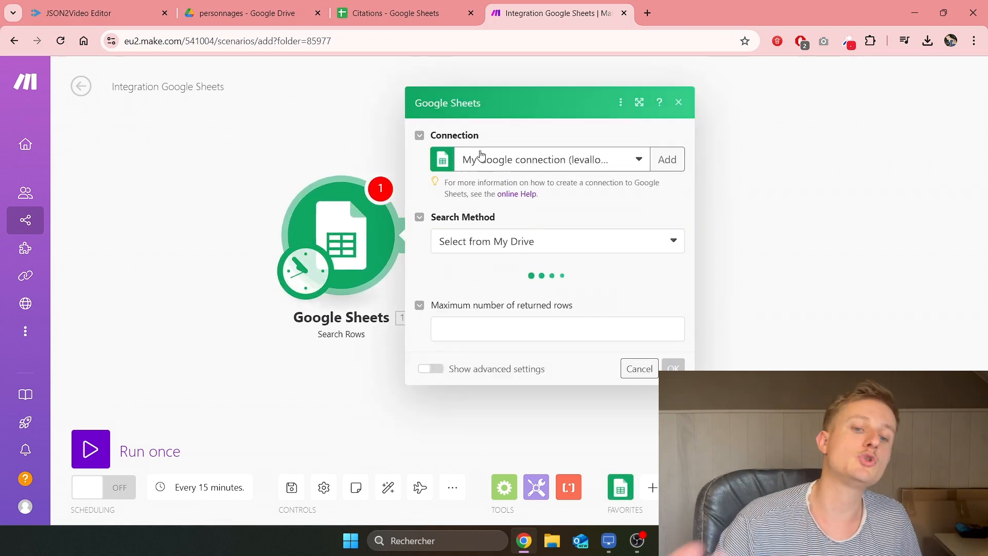
Step: Use the other Google connection and select the Citations spreadsheet, sheet Feuille 1
click(543, 154)
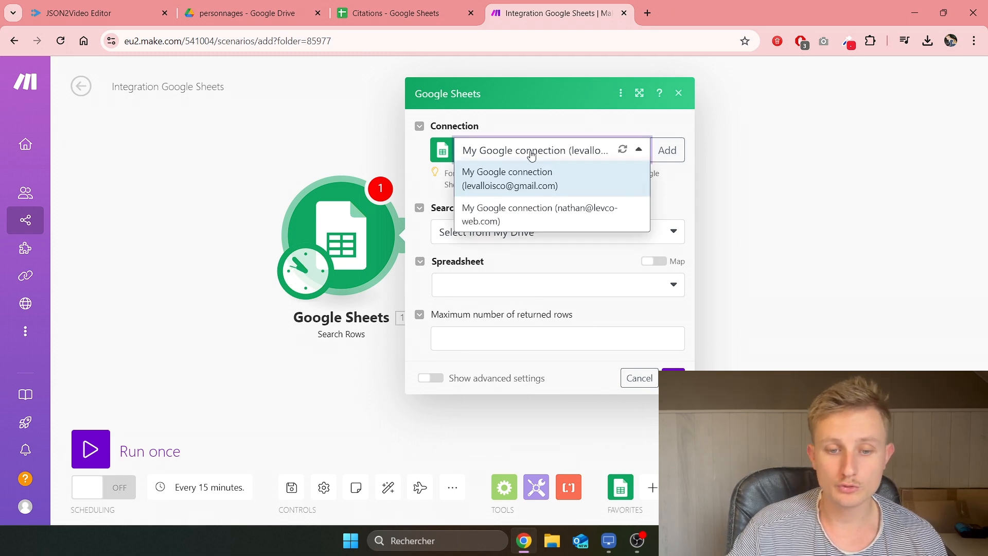
click(523, 214)
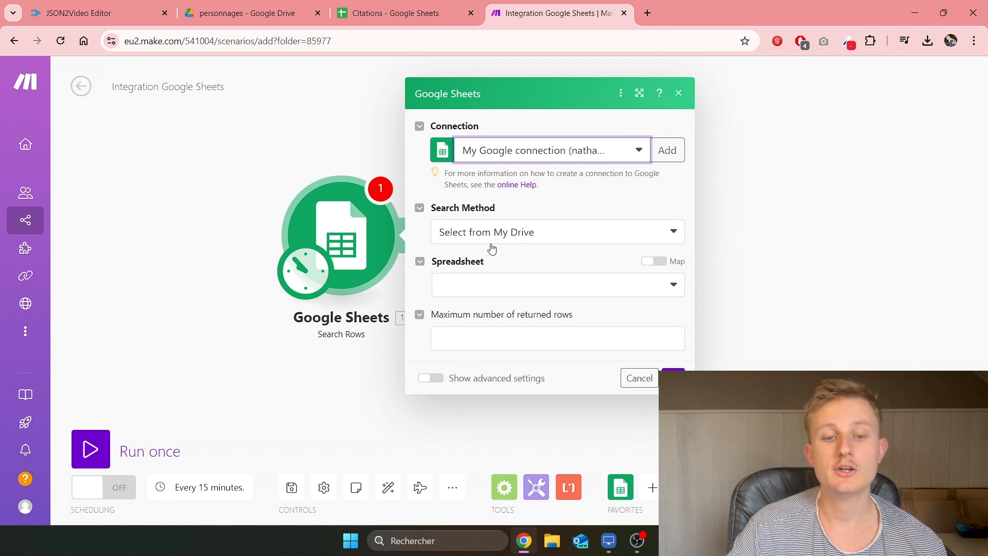
click(438, 13)
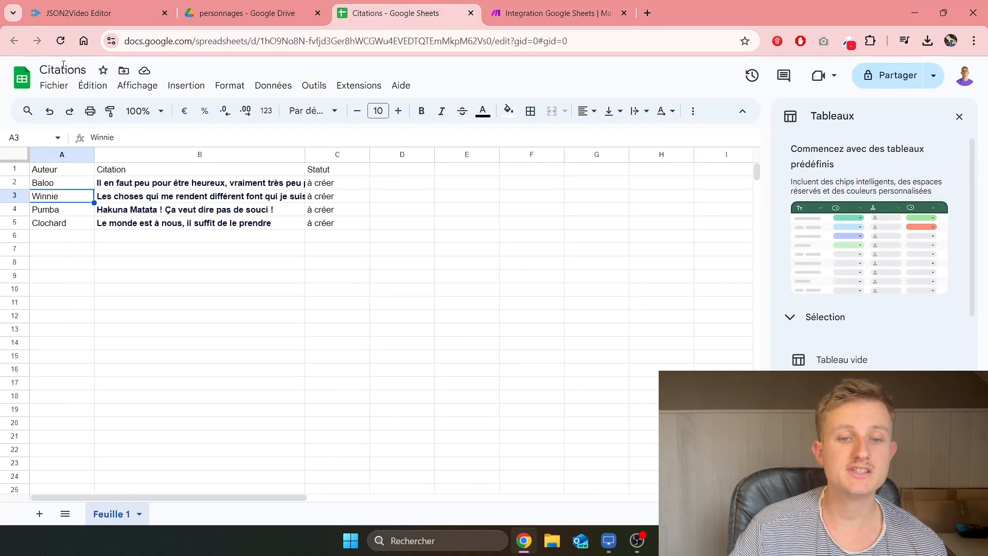
click(551, 13)
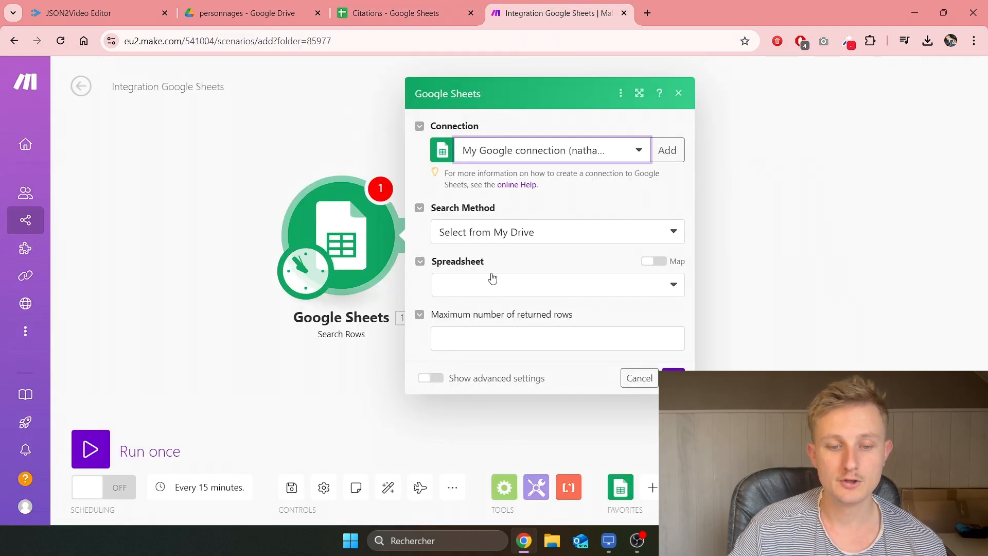
click(497, 288)
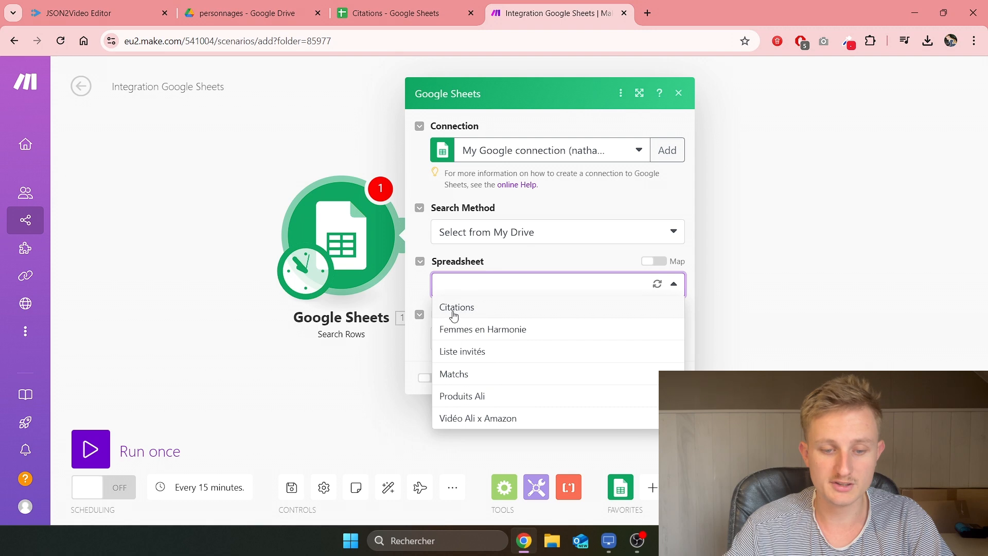
click(456, 309)
click(500, 330)
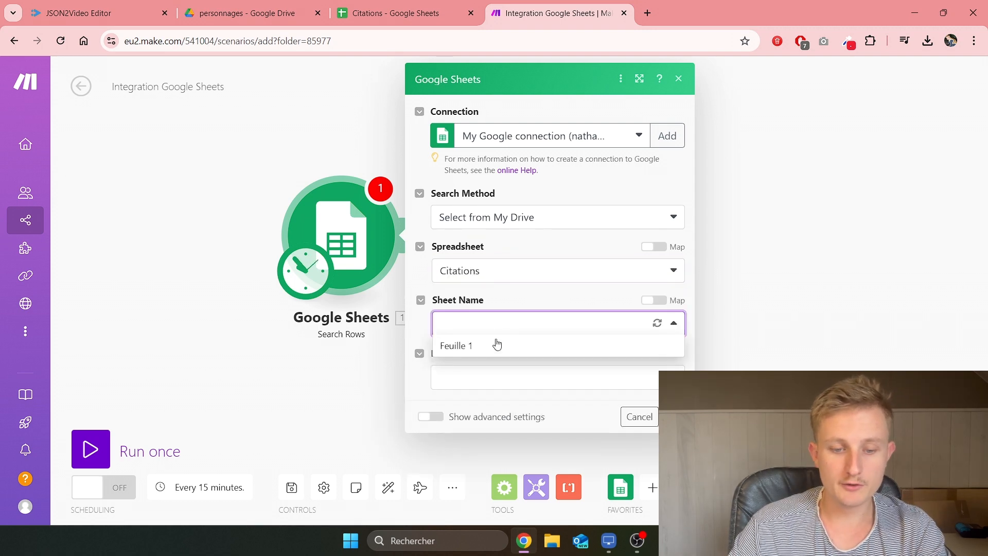
click(487, 352)
scroll(466, 288, down, 1)
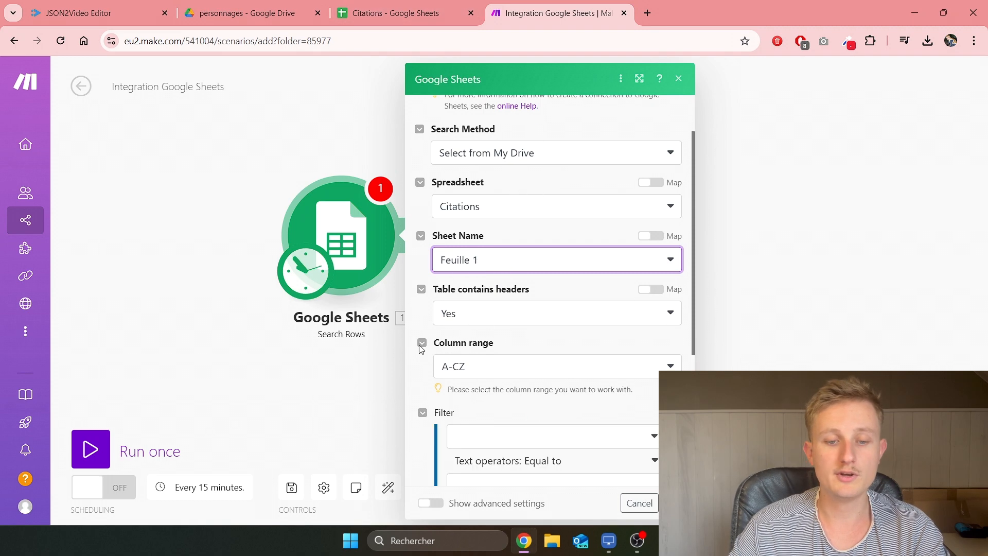
Step: Check the sheet's Auteur, Citation and Statut headers, then set the column range to A-Z
click(416, 6)
drag(59, 172, 320, 170)
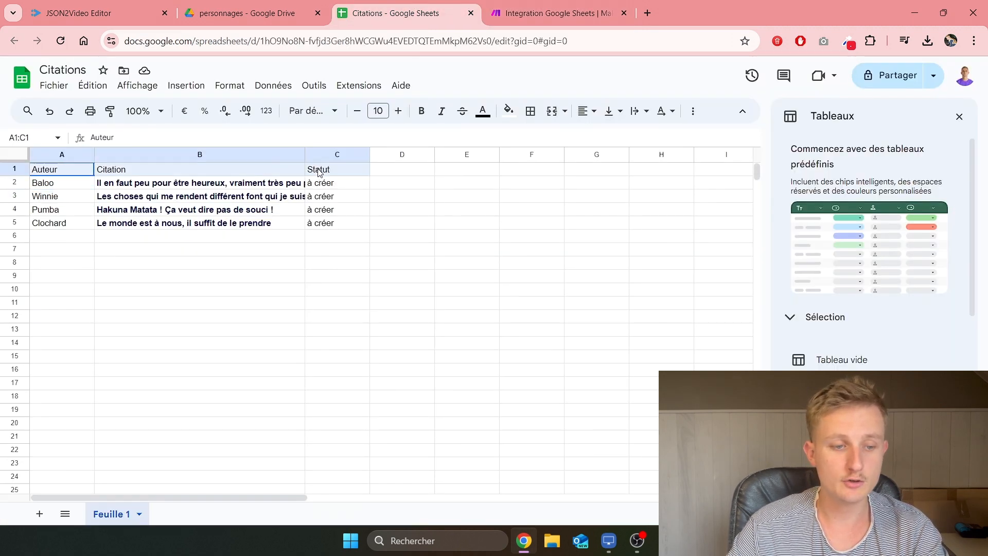
click(568, 7)
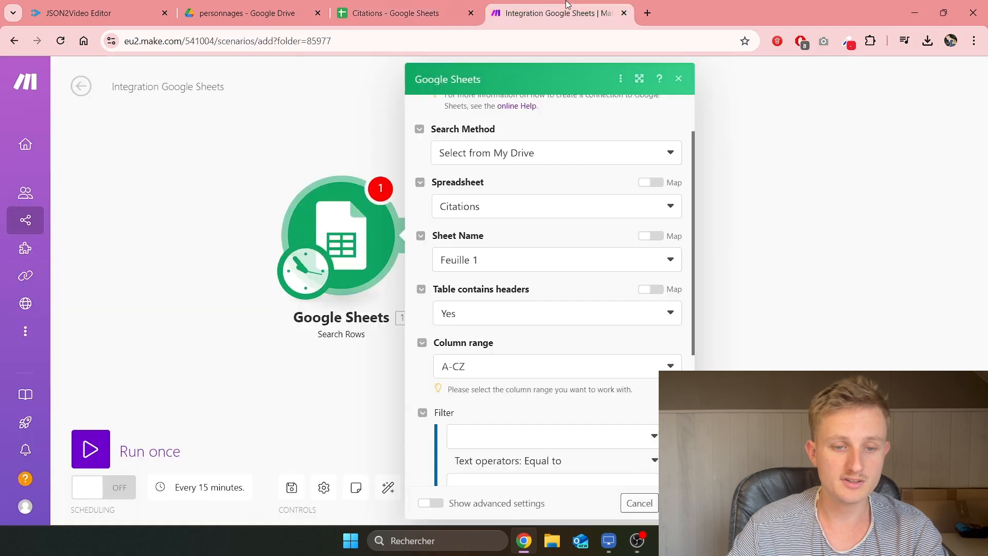
scroll(488, 309, down, 1)
click(495, 305)
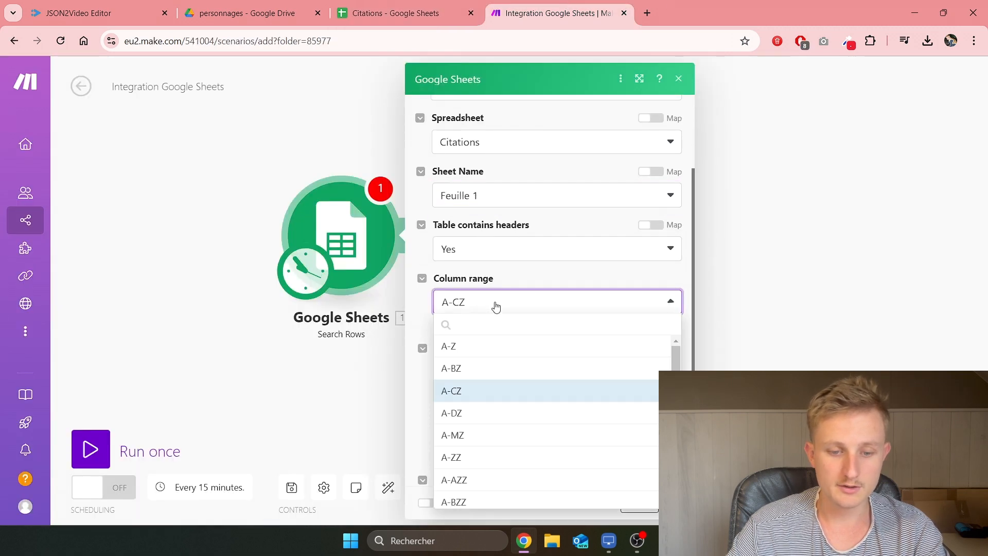
click(479, 346)
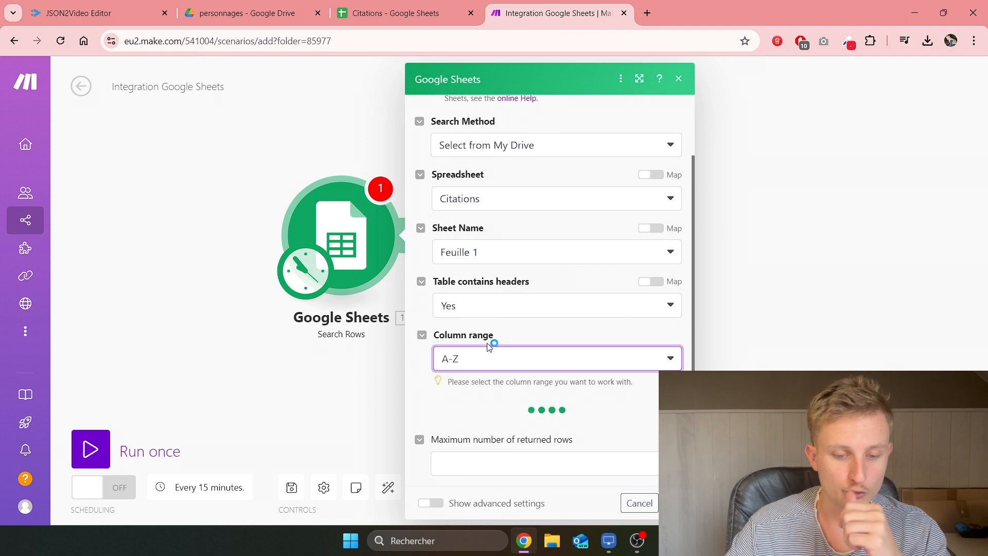
Step: Filter rows where Statut (C) equals 'à créer', limit results to 1 row, and confirm
scroll(497, 334, down, 2)
click(493, 311)
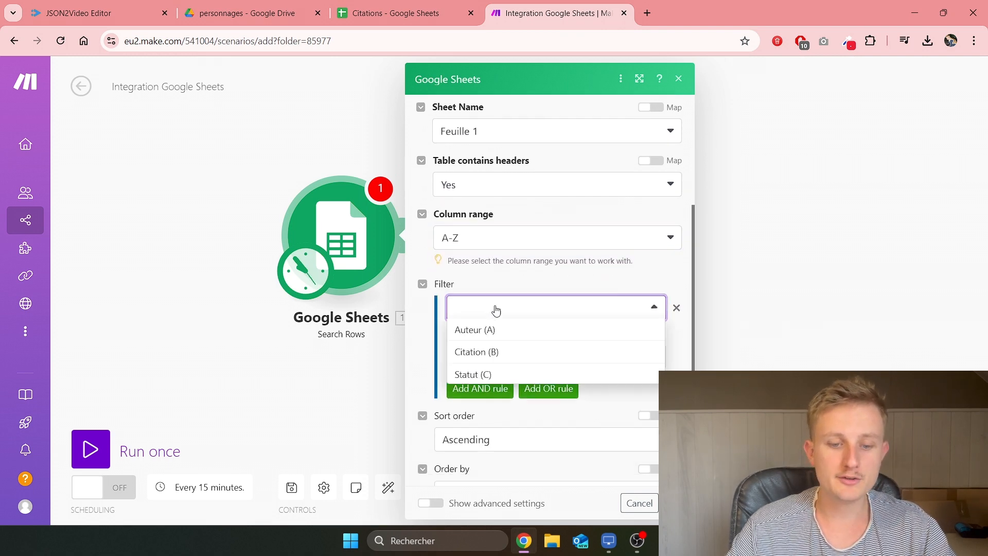
click(493, 374)
click(494, 359)
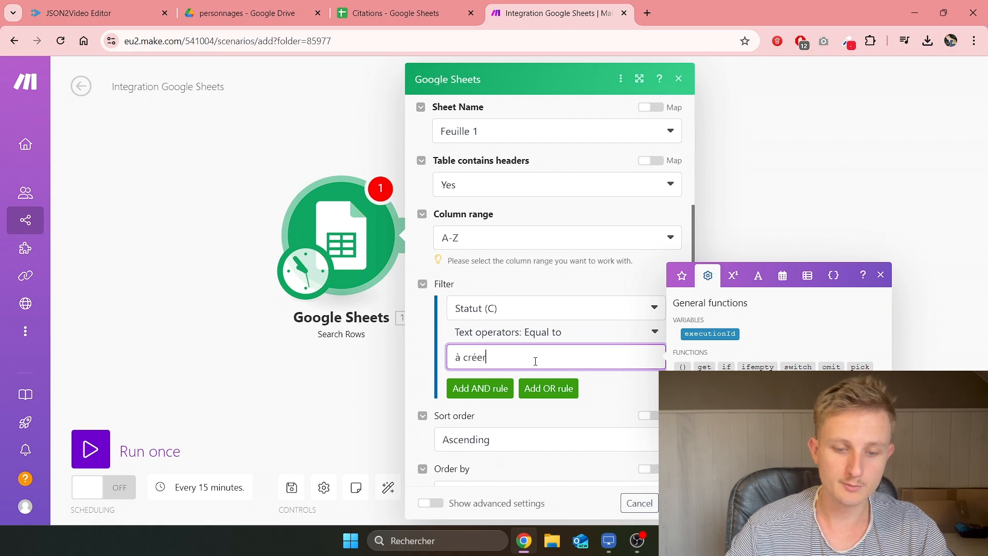
click(609, 385)
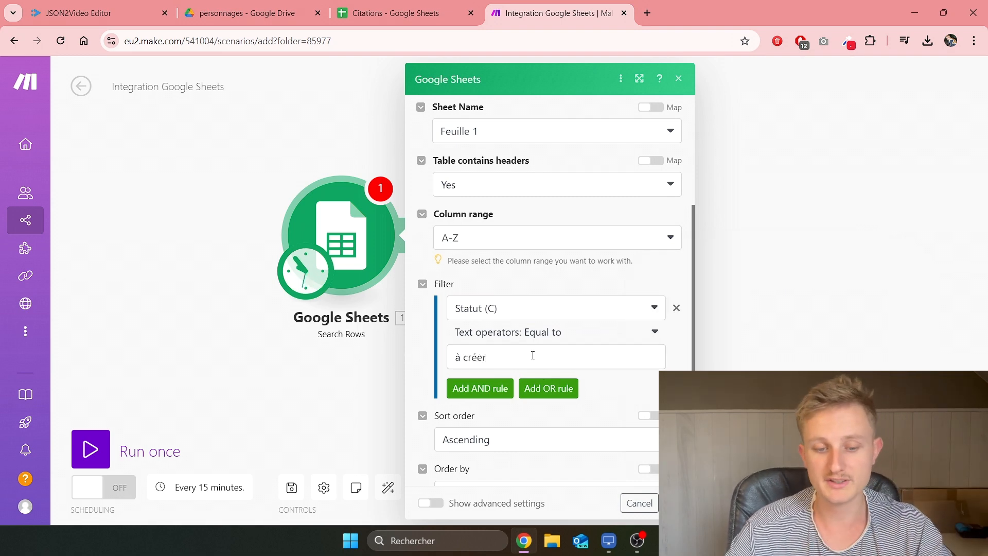
scroll(531, 353, down, 1)
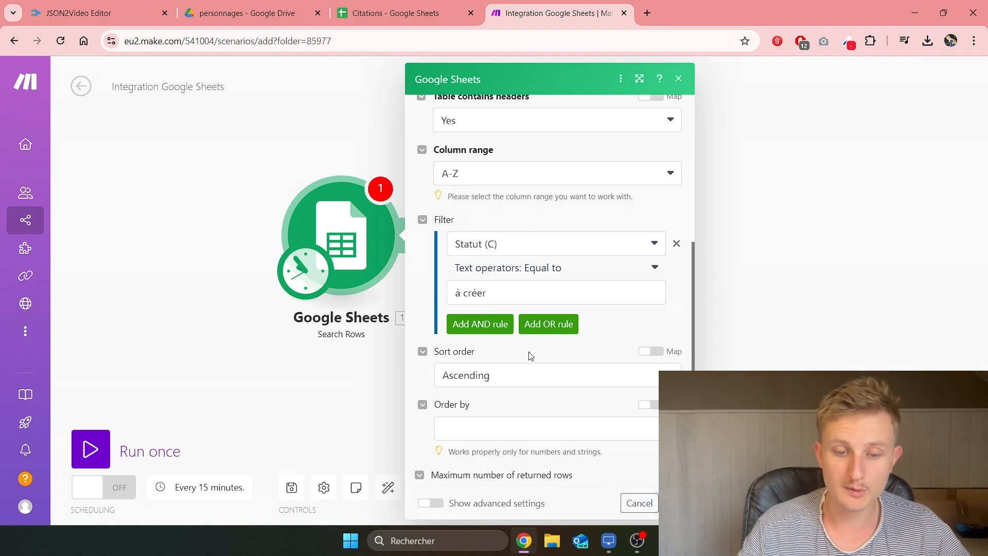
scroll(514, 334, down, 1)
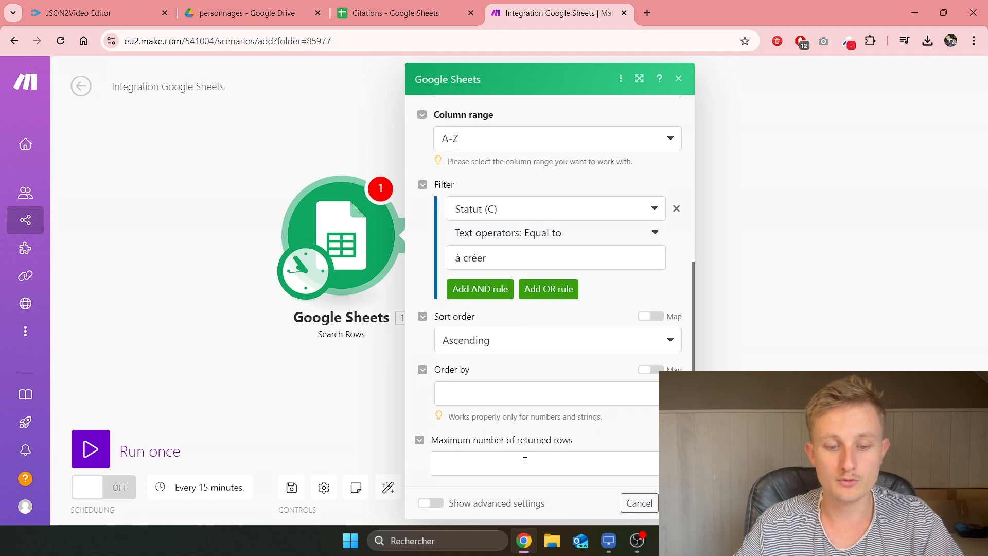
click(552, 464)
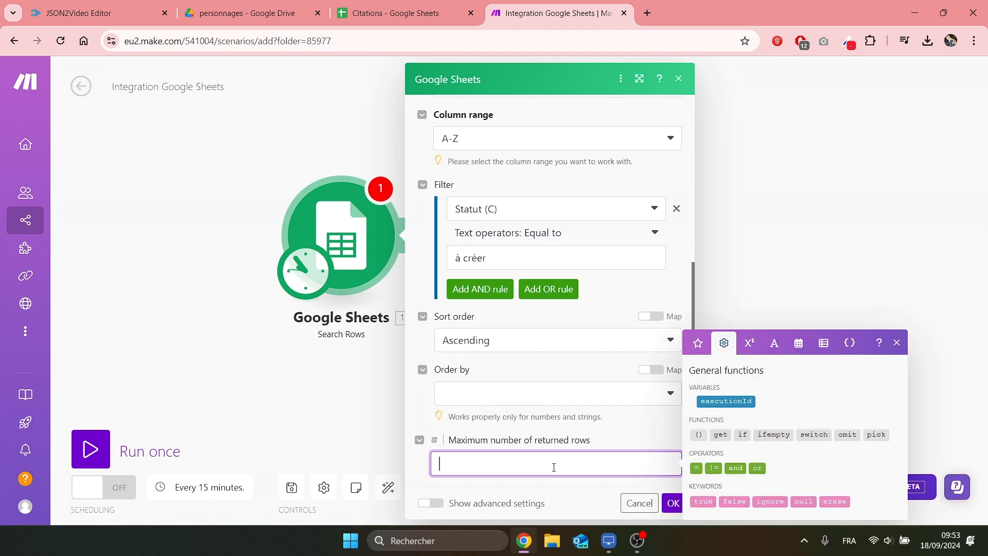
text(1)
click(669, 503)
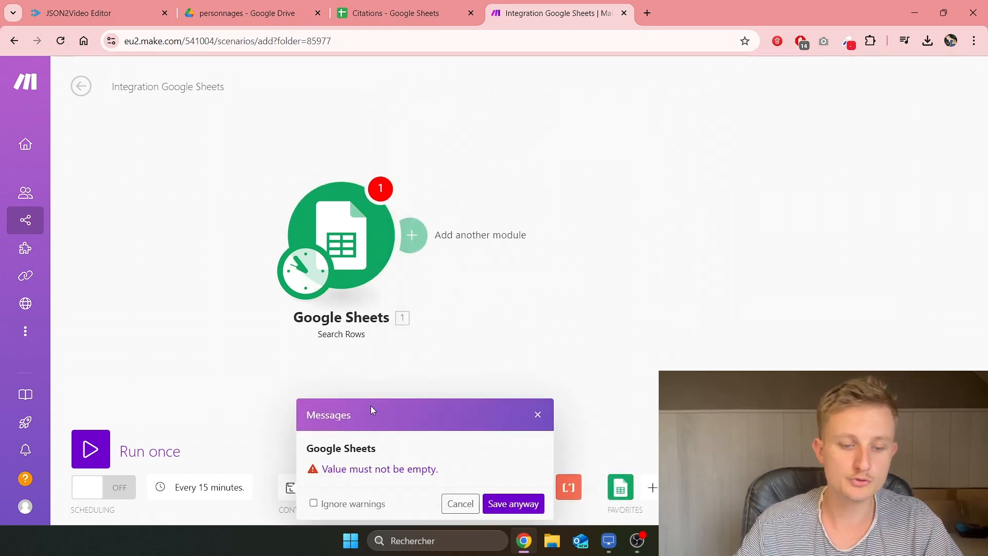
Step: Save the scenario anyway despite the 'Value must not be empty' warning
click(488, 502)
click(370, 225)
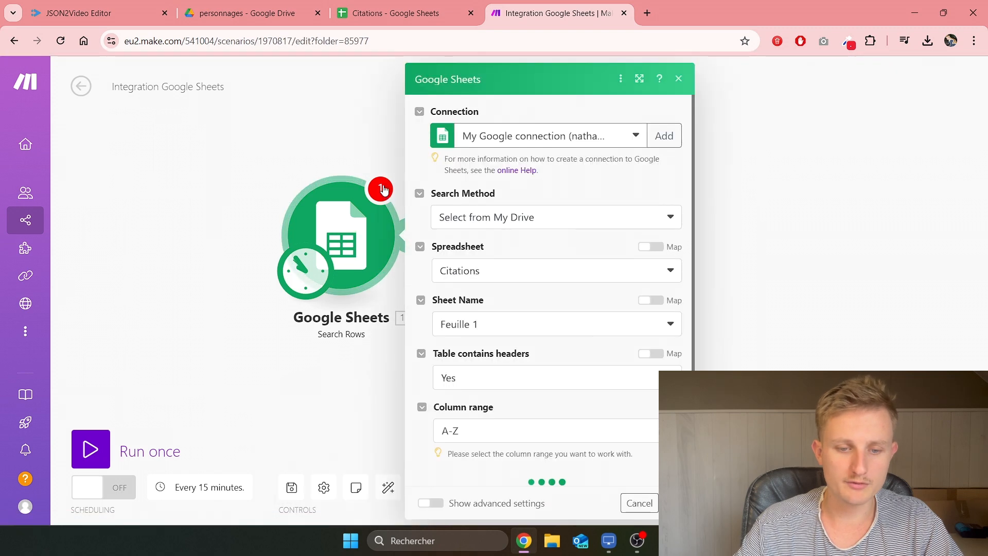
scroll(601, 423, down, 2)
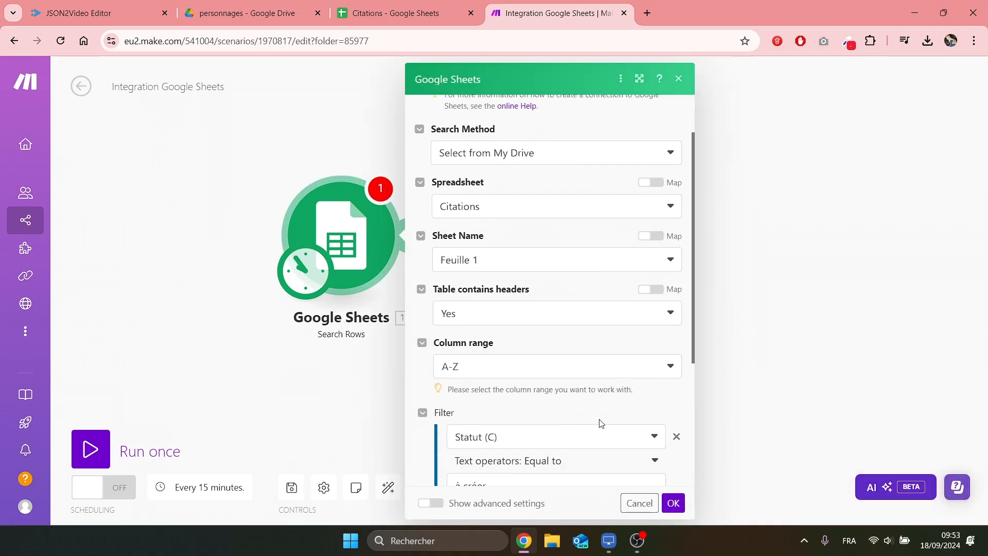
click(679, 503)
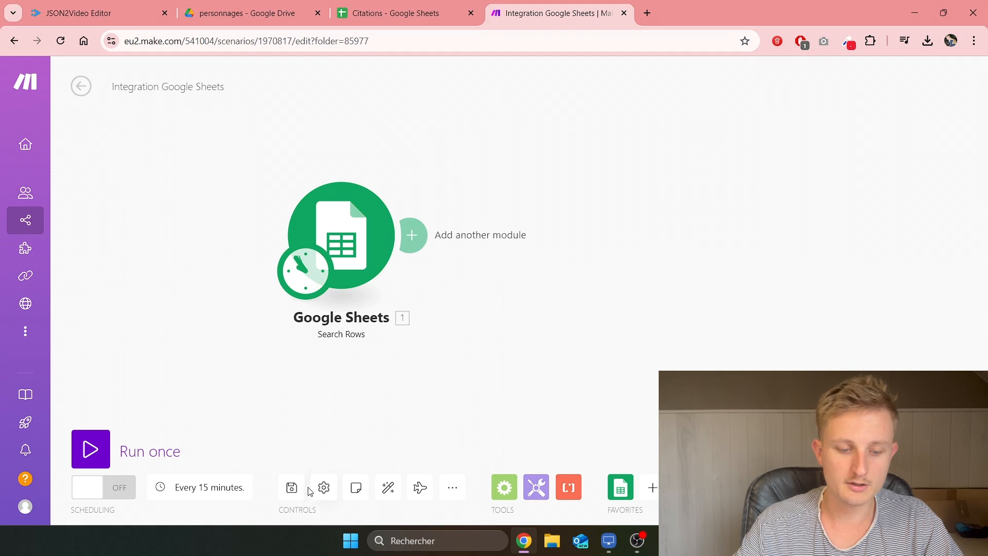
click(292, 488)
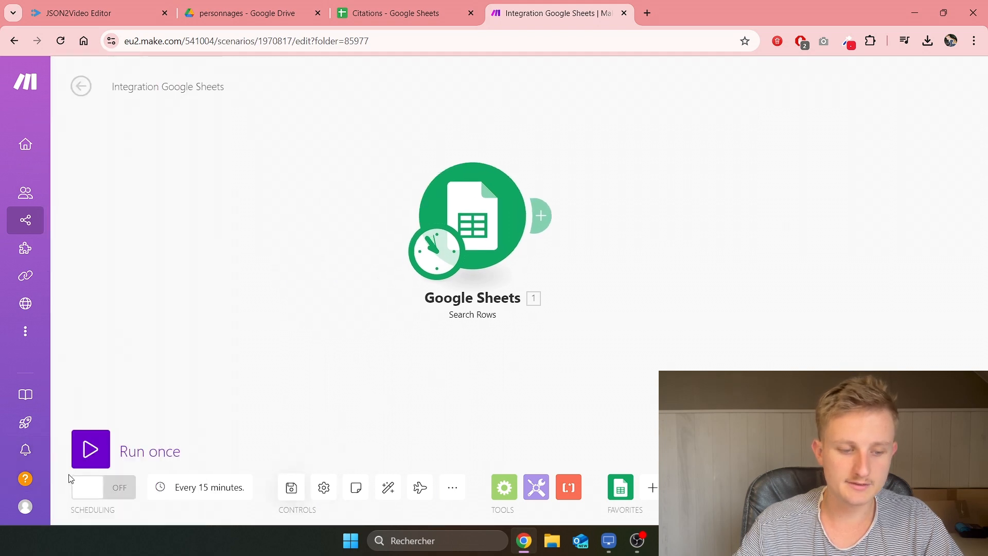
Step: Run once and confirm the output bundle is Baloo's row 2 with status 'à créer'
click(154, 448)
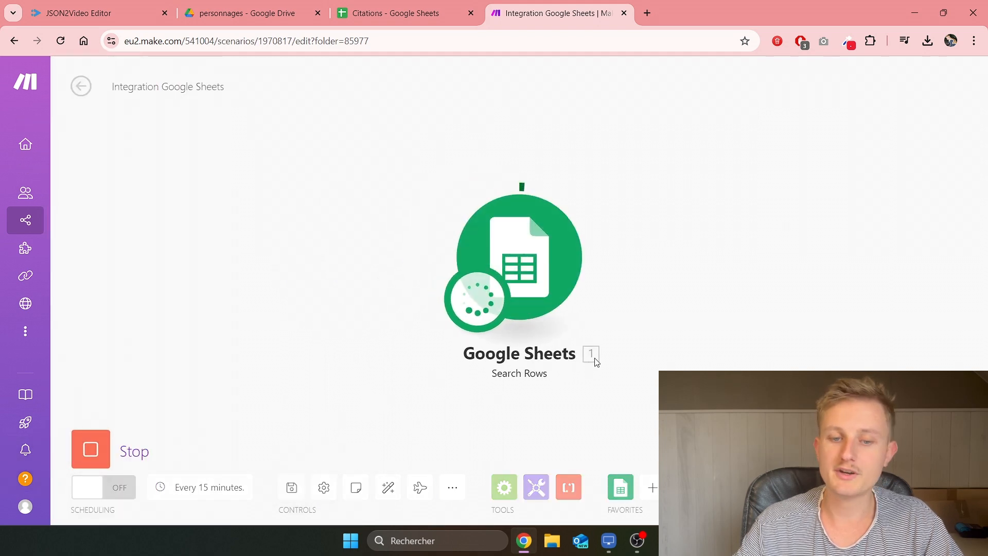
click(594, 353)
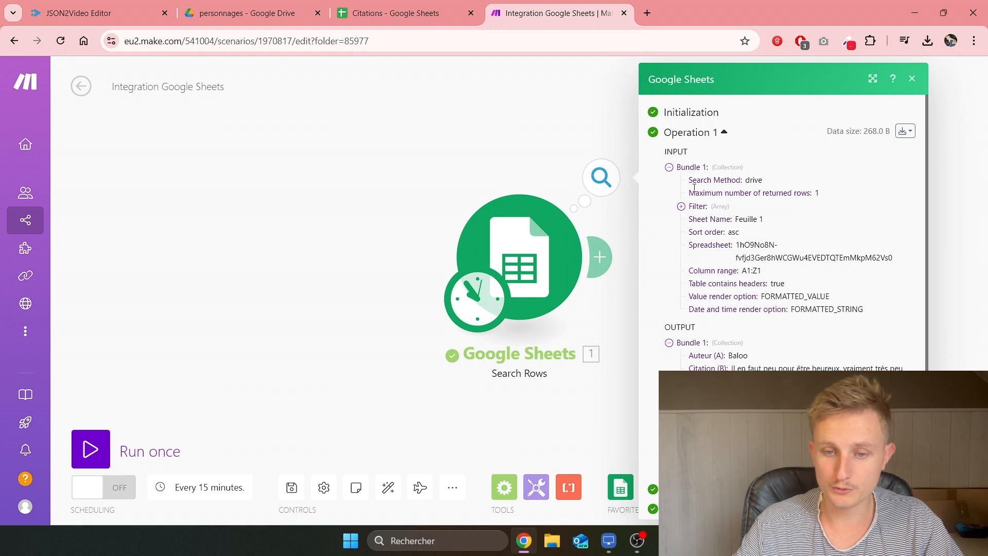
scroll(686, 273, down, 1)
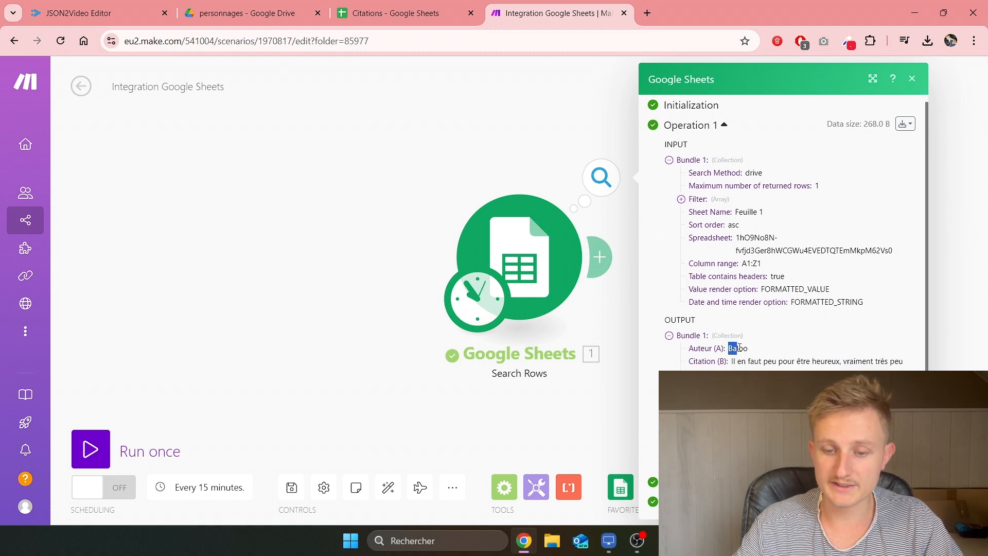
drag(740, 348, 810, 376)
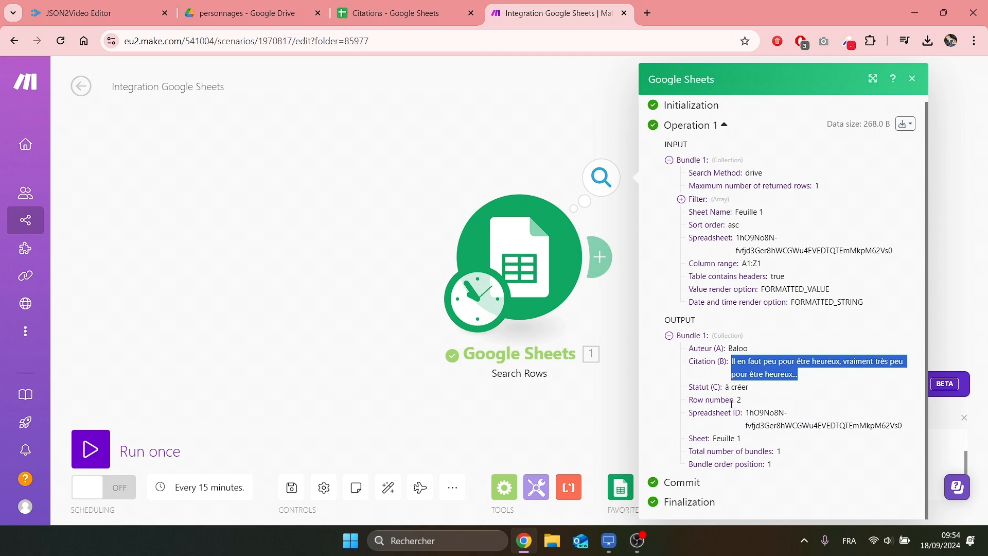
drag(737, 387, 765, 388)
click(396, 13)
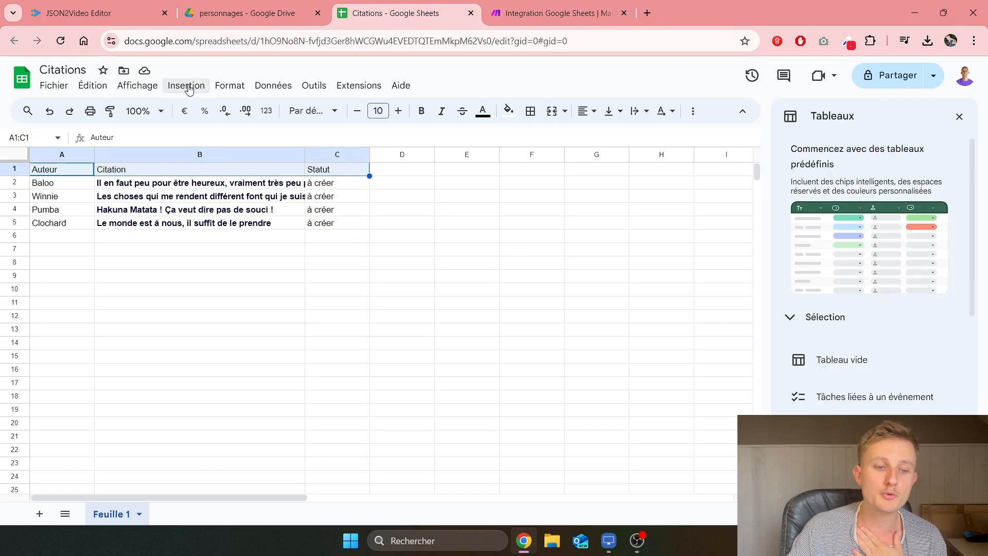
click(550, 13)
click(340, 312)
drag(340, 312, 66, 331)
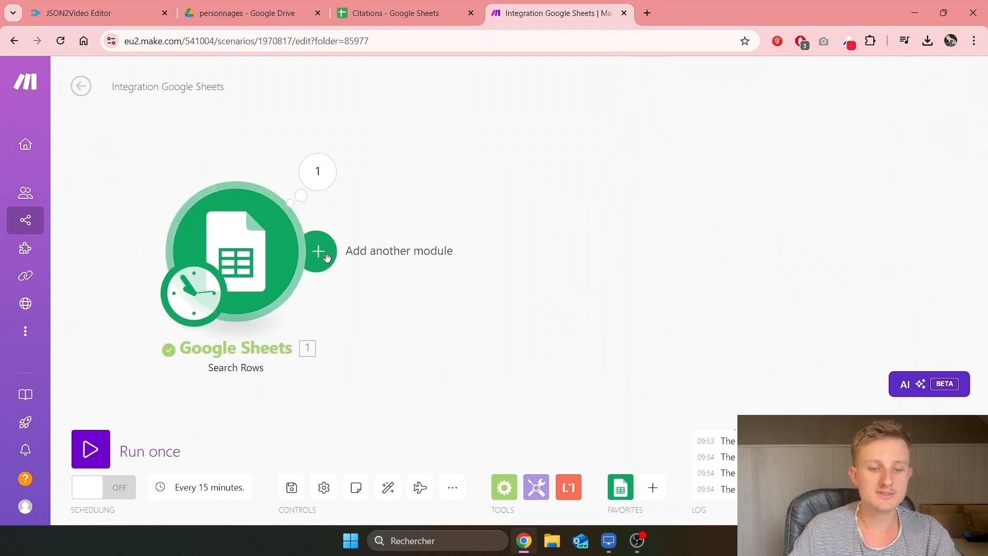
Step: After Search Rows, search apps for 'google drive' and add Search for Files/Folders
click(320, 251)
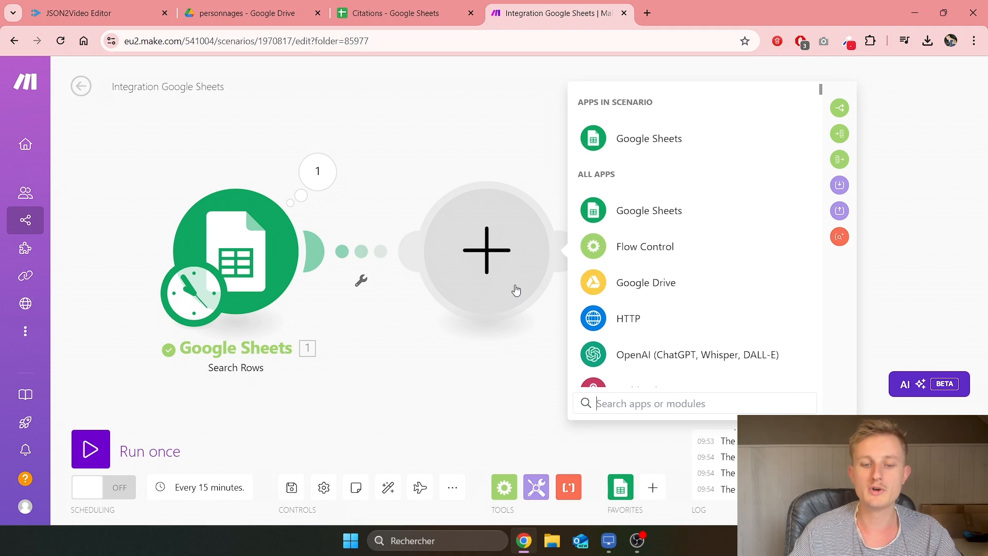
click(247, 13)
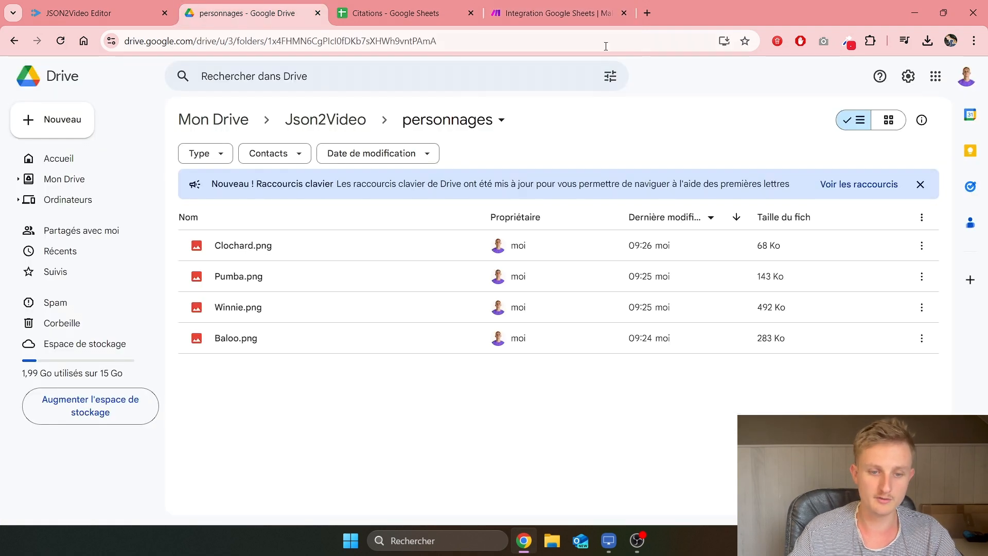
click(558, 13)
click(624, 282)
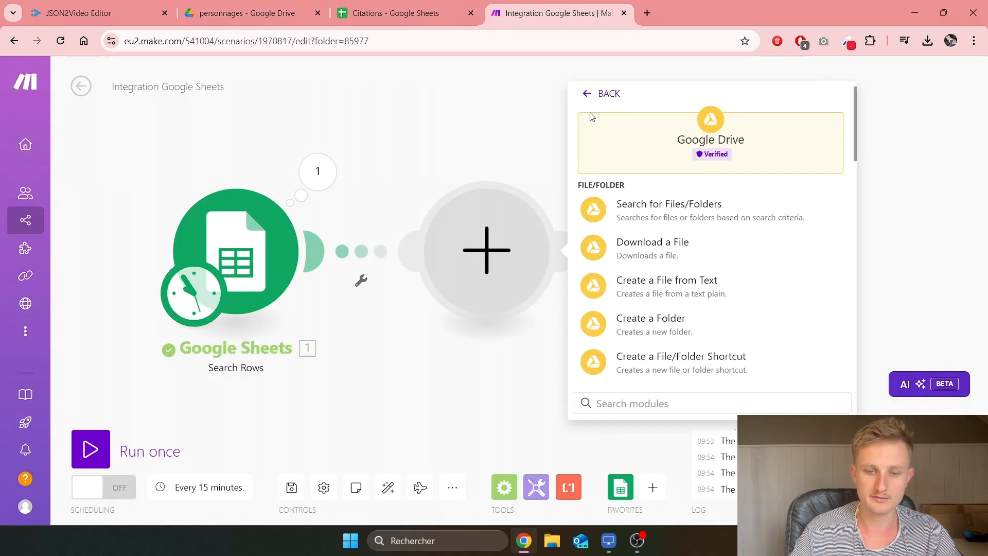
click(587, 97)
text(google drive)
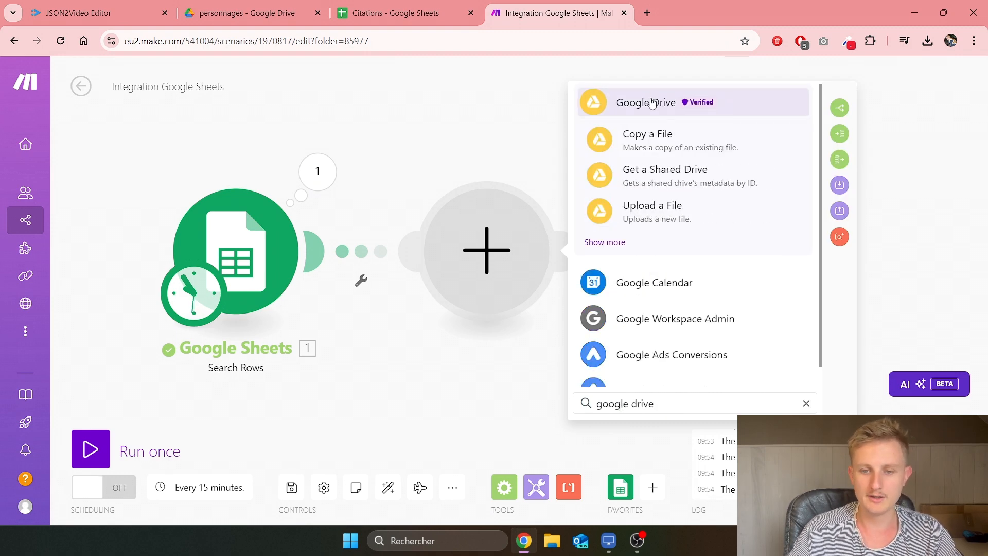
click(651, 105)
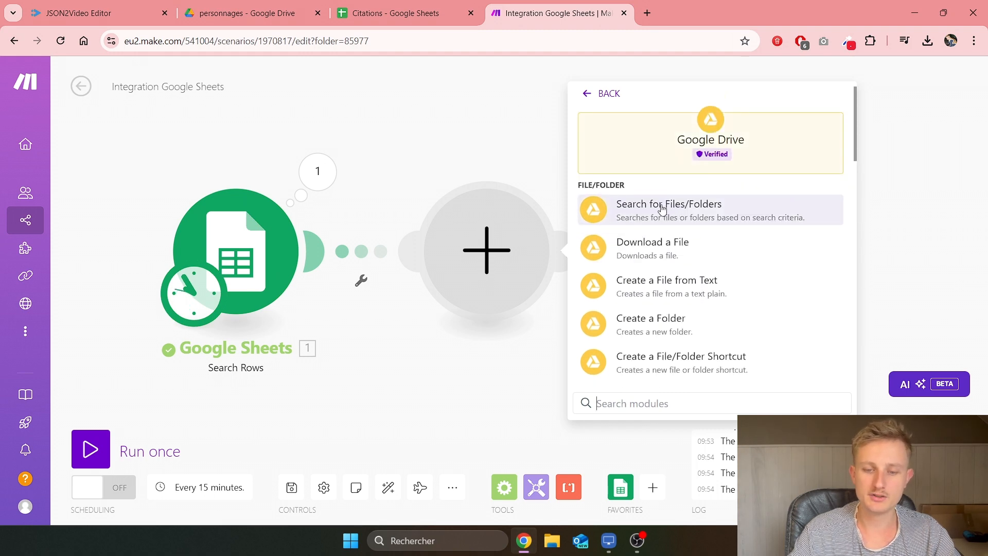
click(706, 211)
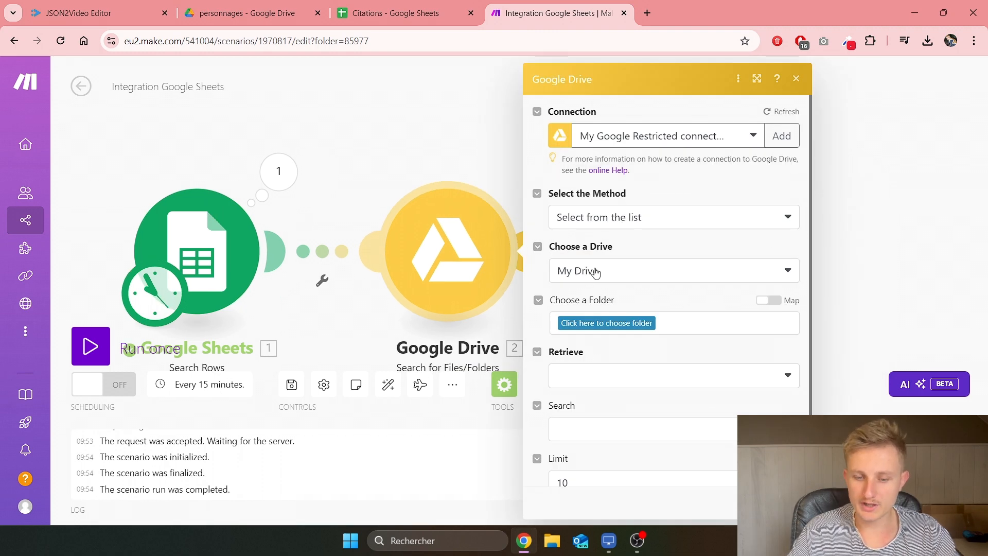
Step: Search the /Json2Video/personnages folder, retrieving files only with fulltext search
click(608, 325)
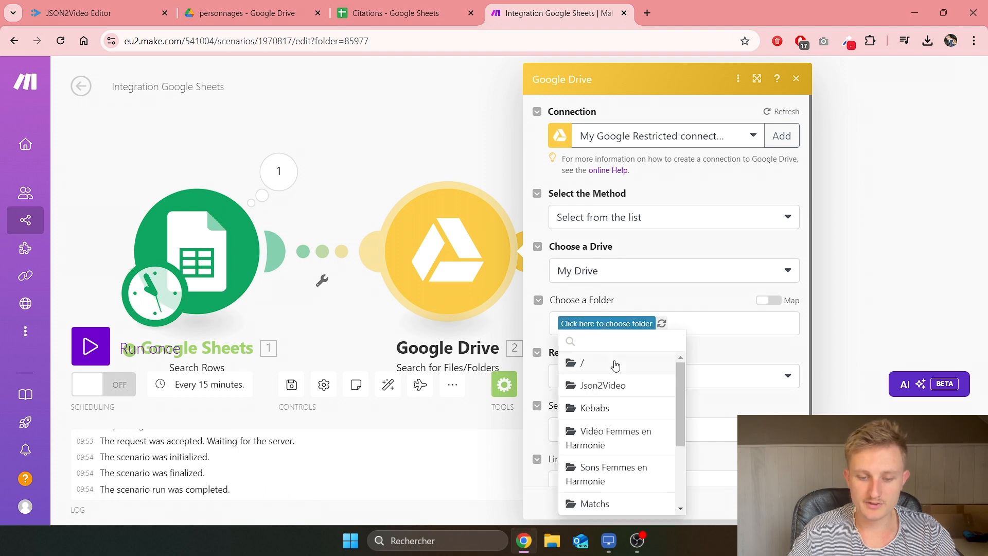
click(608, 386)
click(641, 326)
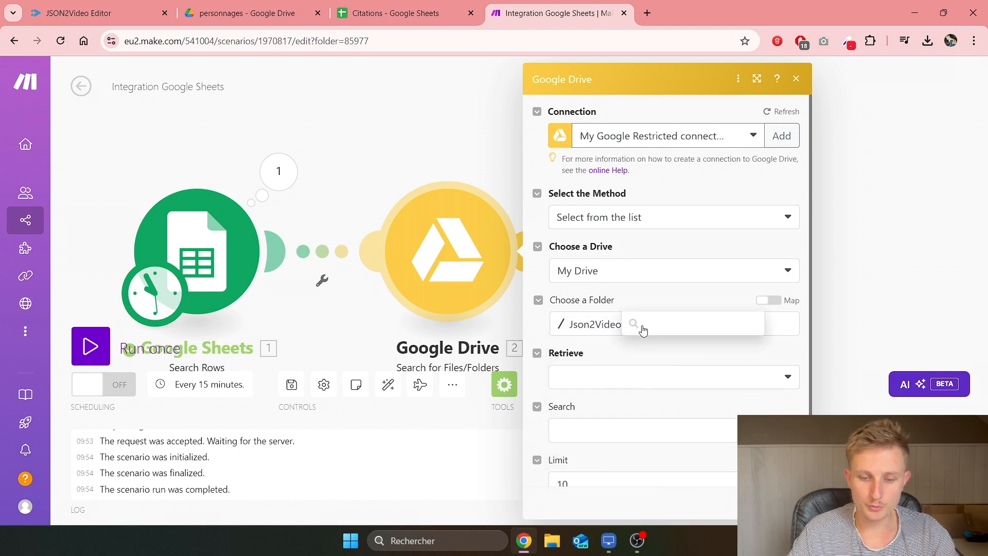
click(649, 348)
scroll(668, 341, down, 1)
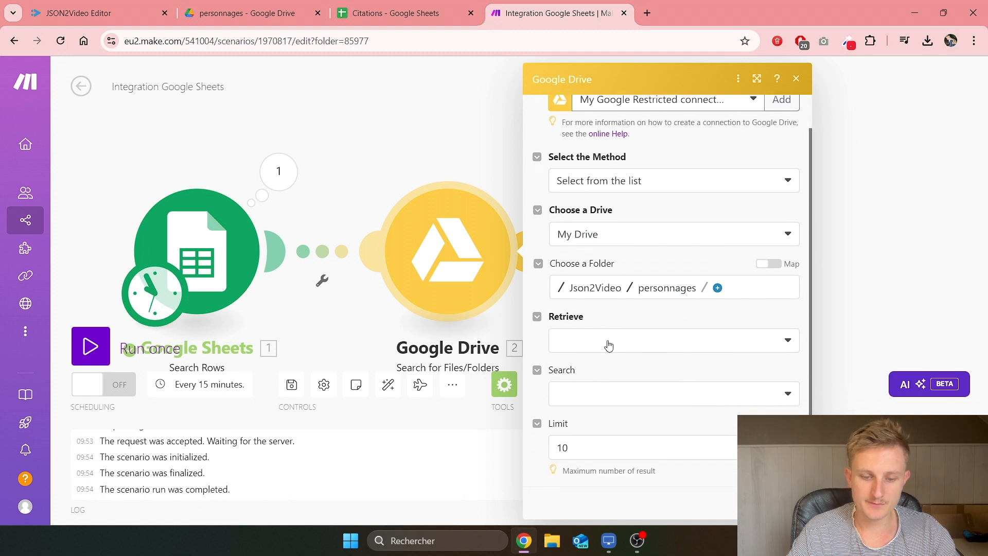
click(609, 344)
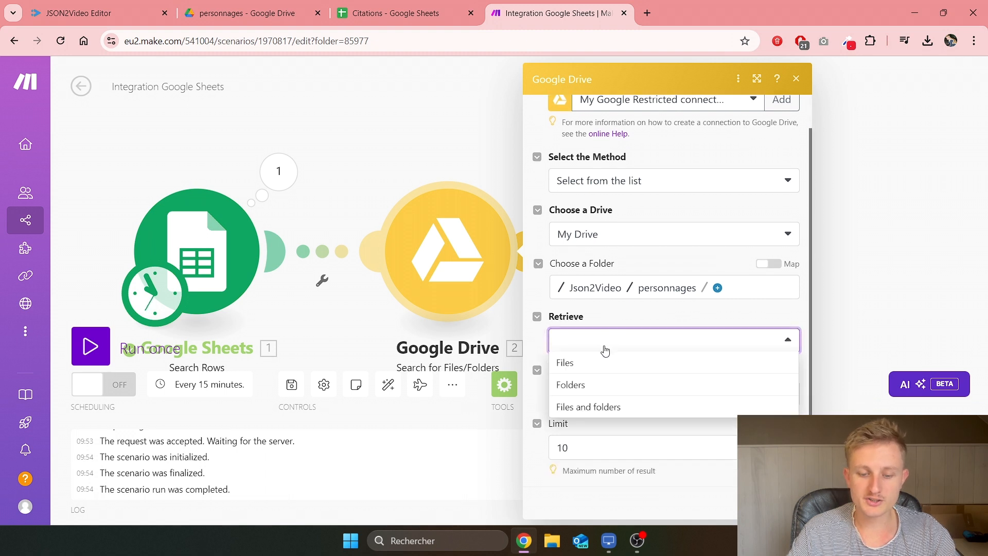
click(591, 364)
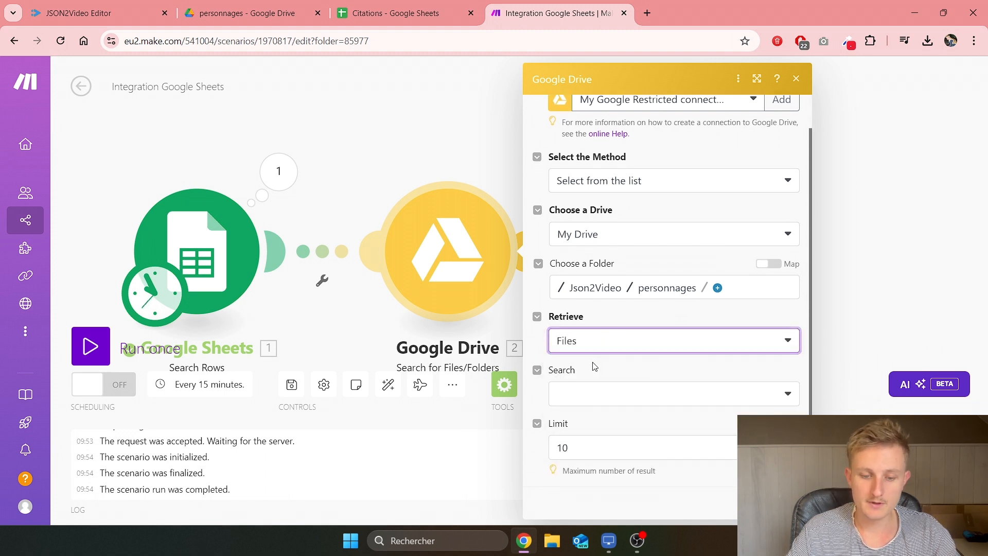
click(598, 394)
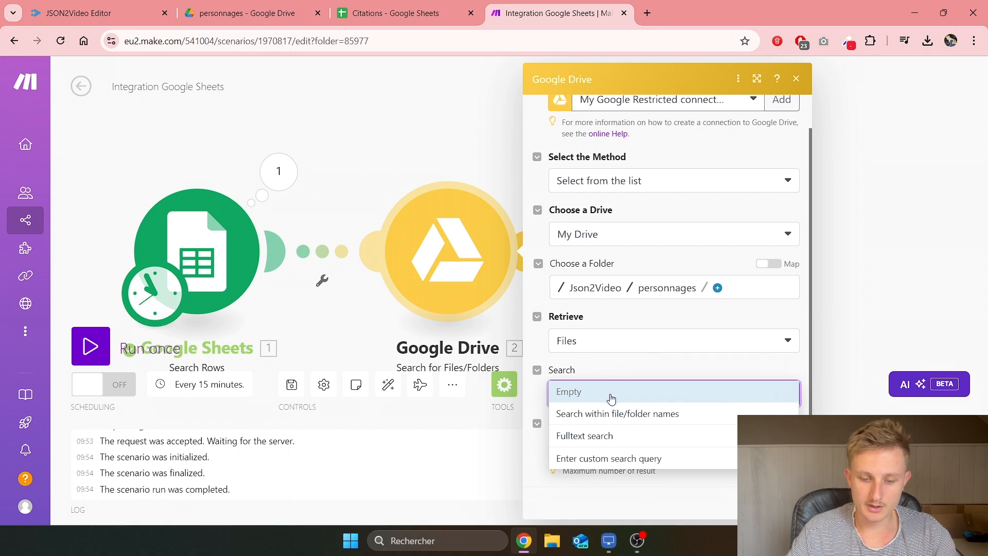
click(595, 444)
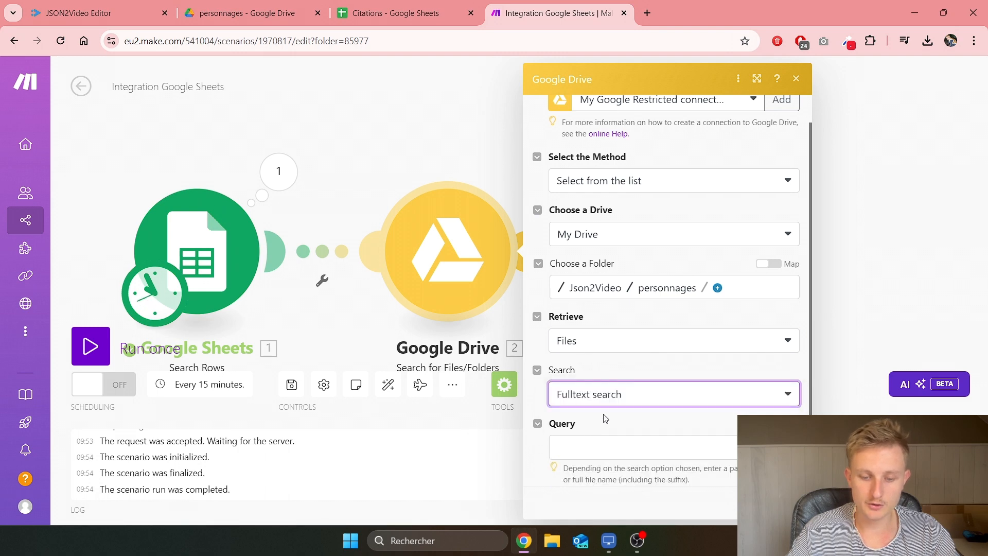
Step: Set the query to Auteur (A).png with limit 1, confirm, and save the scenario
scroll(643, 412, down, 2)
click(607, 364)
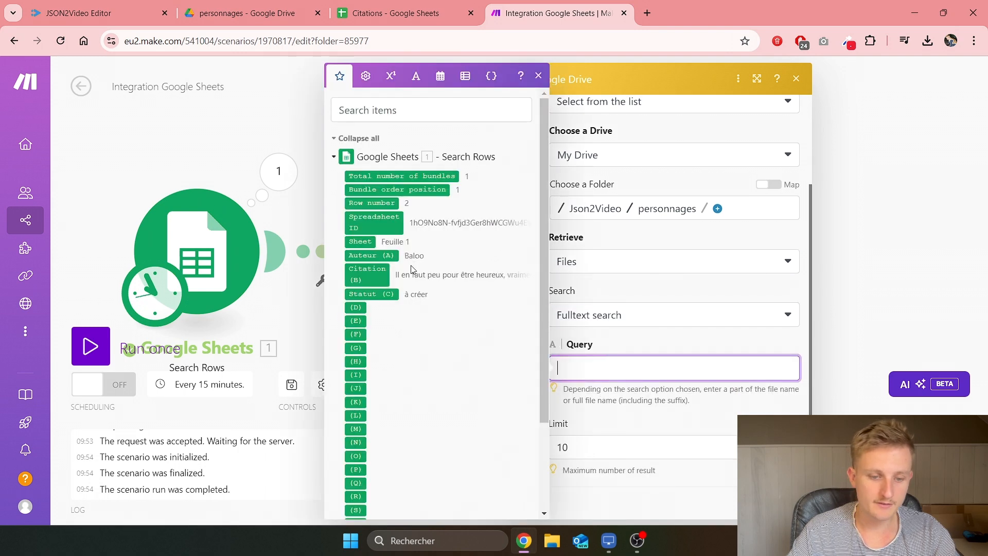
click(372, 255)
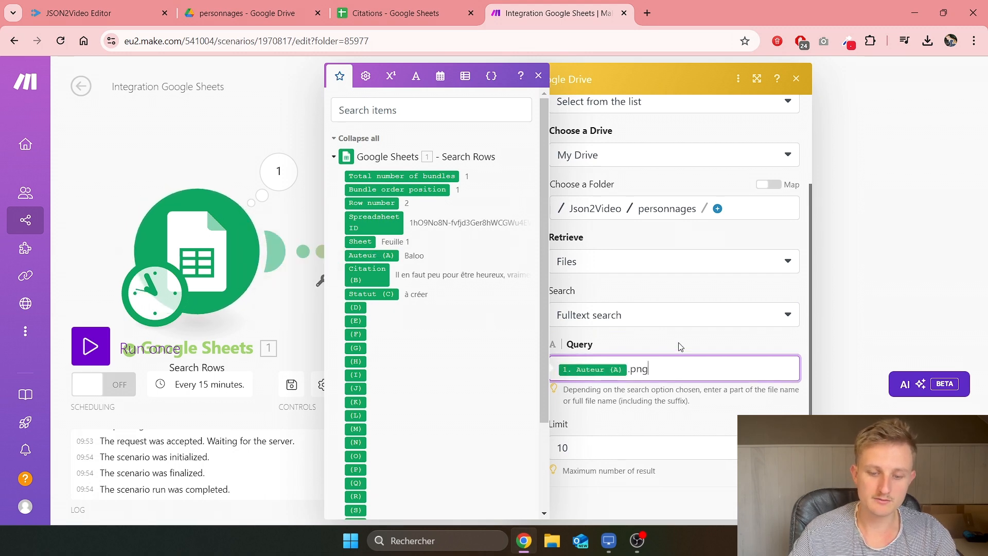
click(396, 13)
click(247, 12)
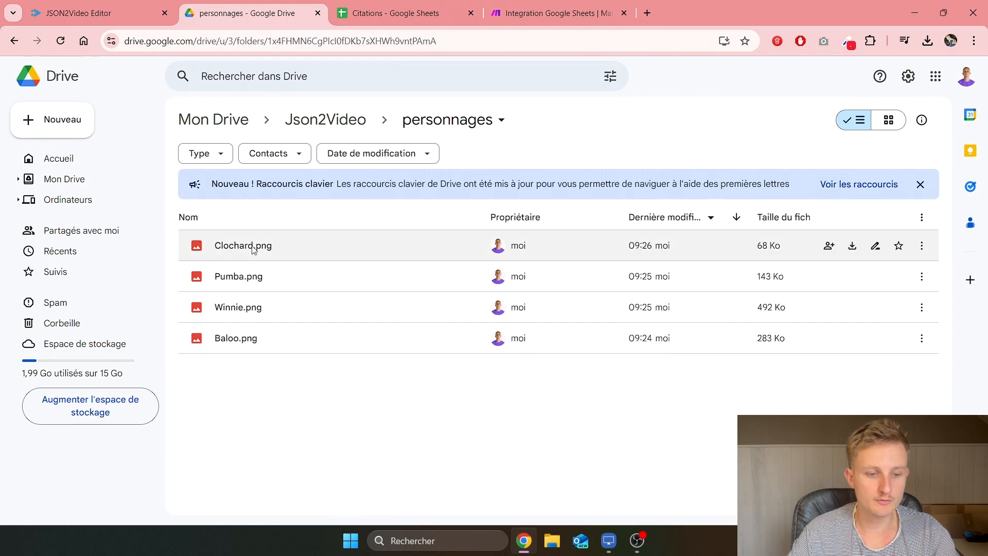
mouse_move(217, 344)
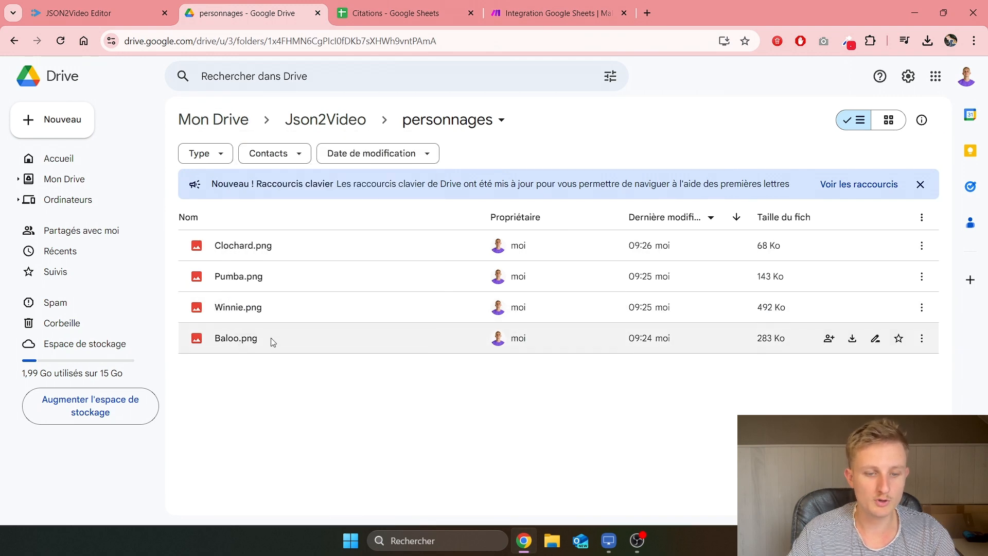
click(503, 7)
click(597, 446)
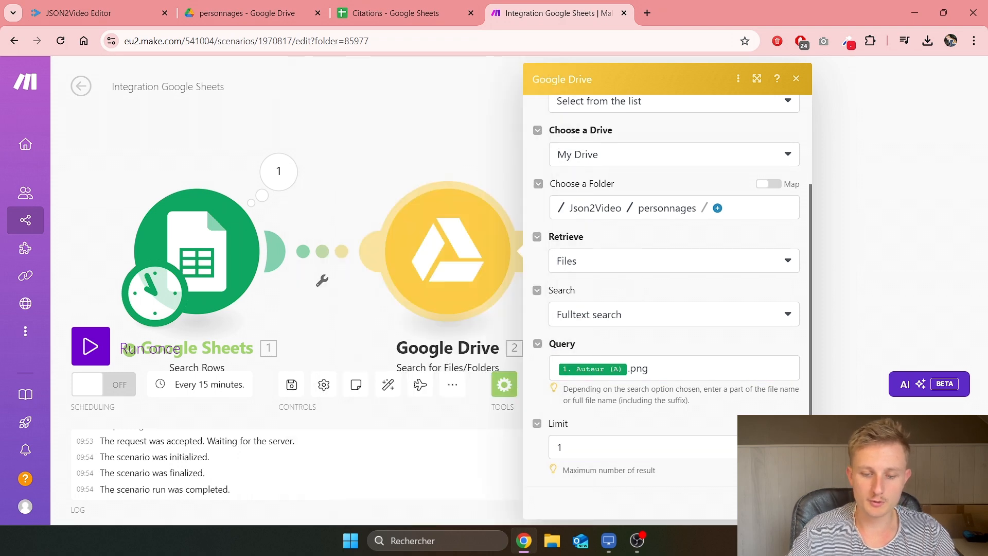
click(783, 502)
click(291, 385)
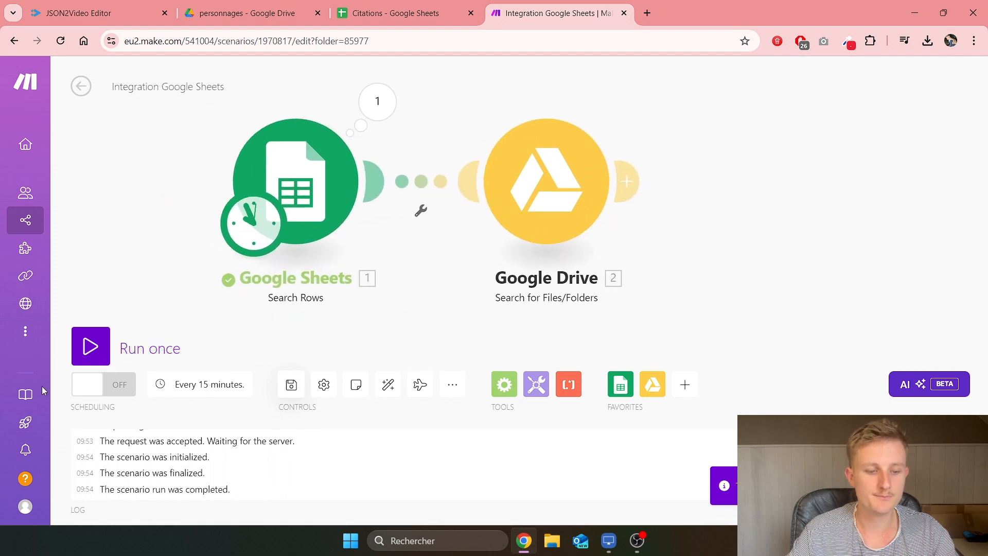
Step: Run once and verify the Drive search output's Name field is Baloo.png
click(102, 359)
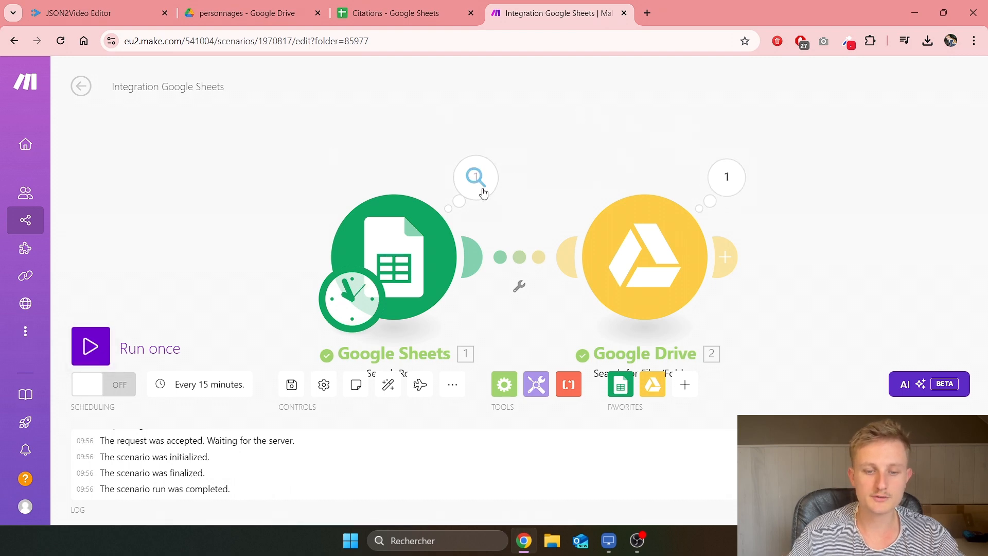
click(726, 177)
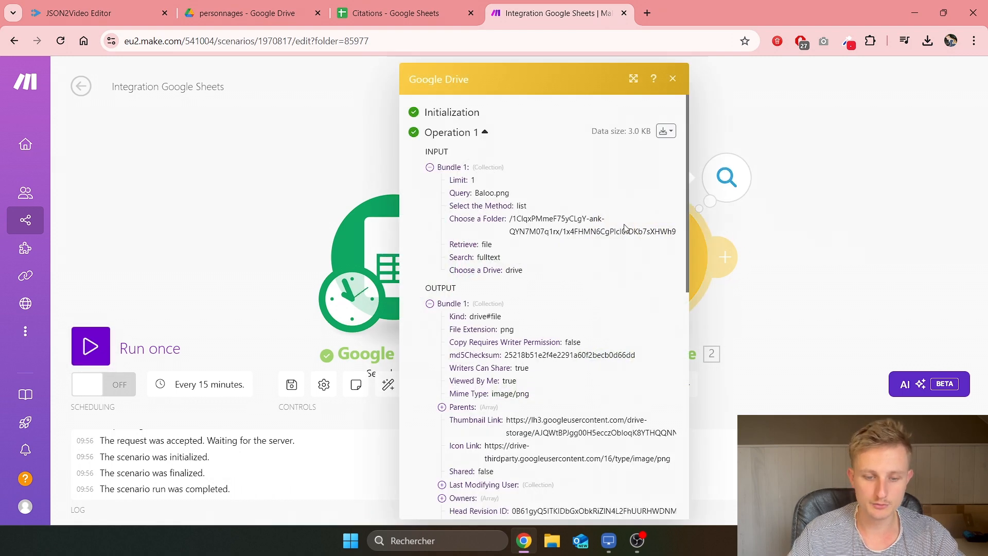
scroll(494, 216, down, 3)
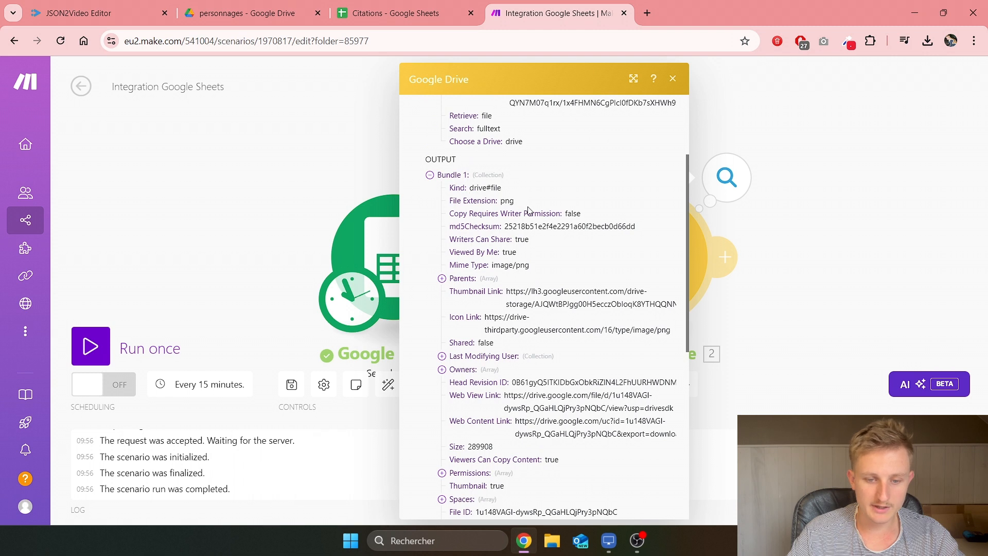
scroll(481, 266, down, 5)
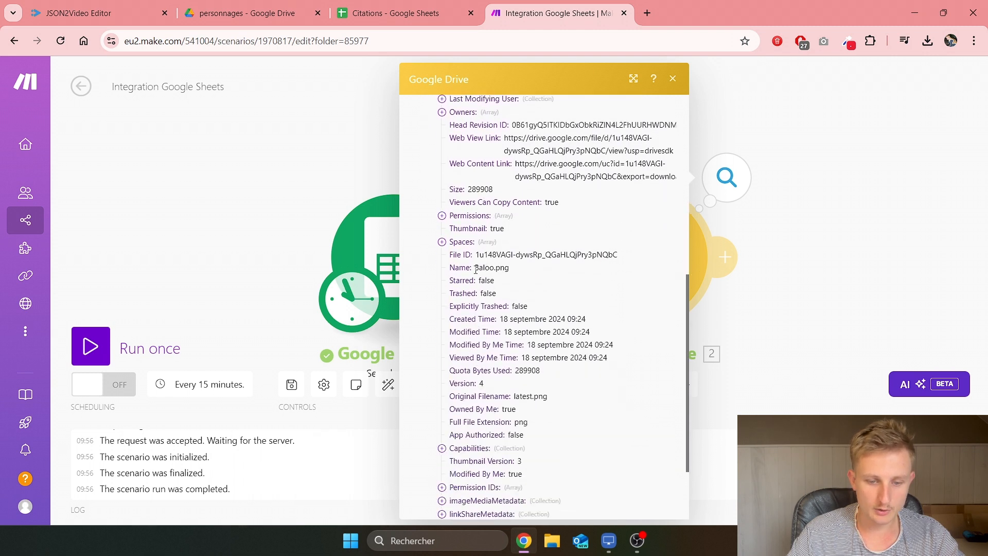
drag(474, 268, 509, 268)
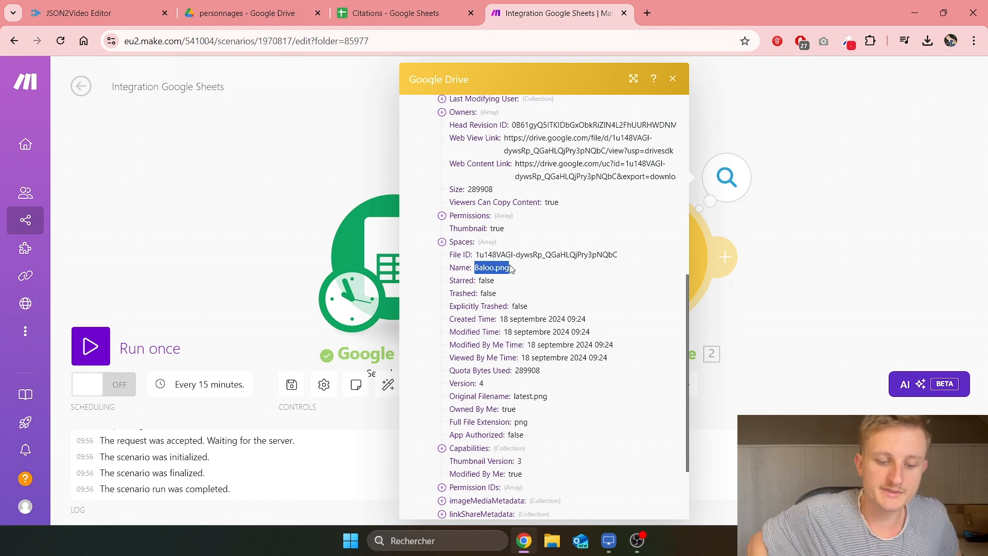
click(813, 246)
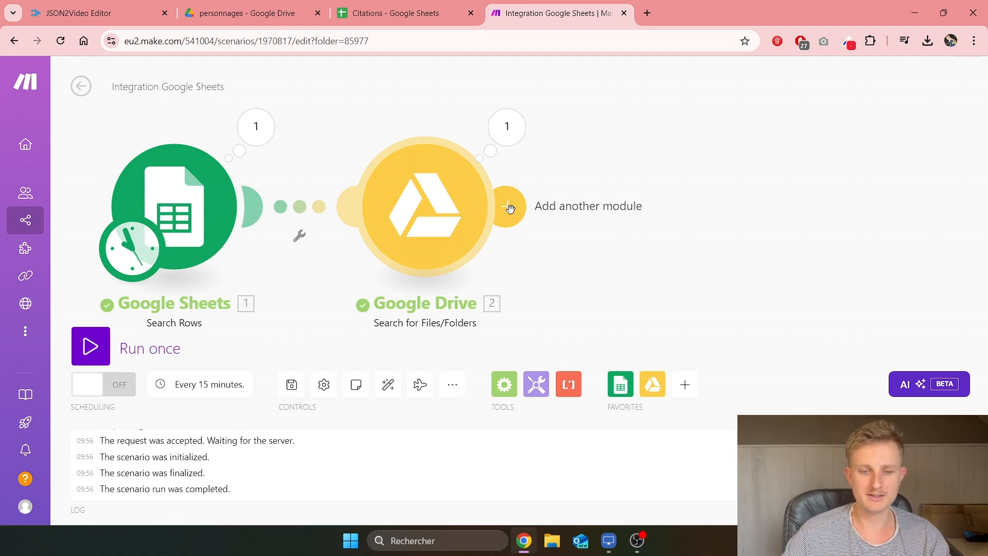
Step: Add a Google Drive Get a Share Link module mapped to the found file's ID
click(513, 207)
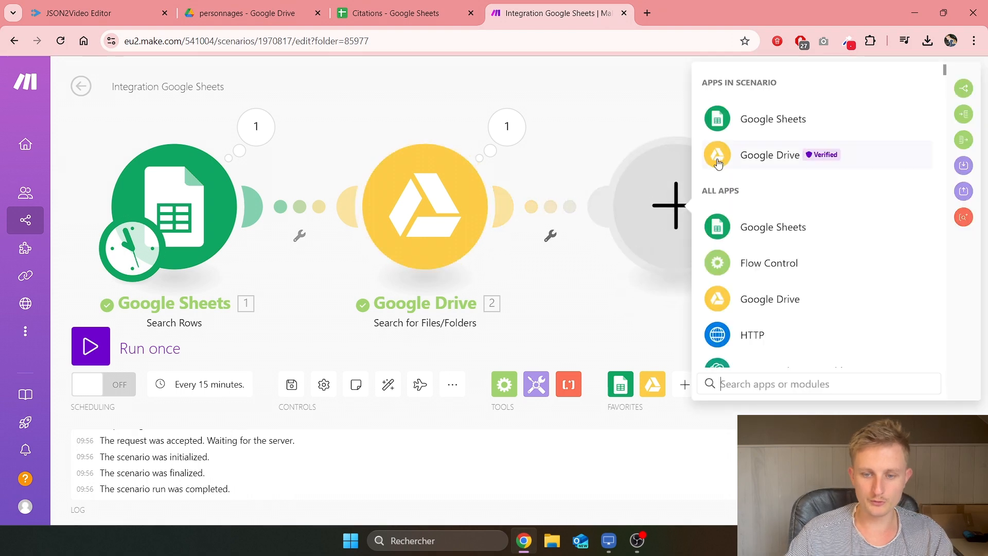
click(768, 158)
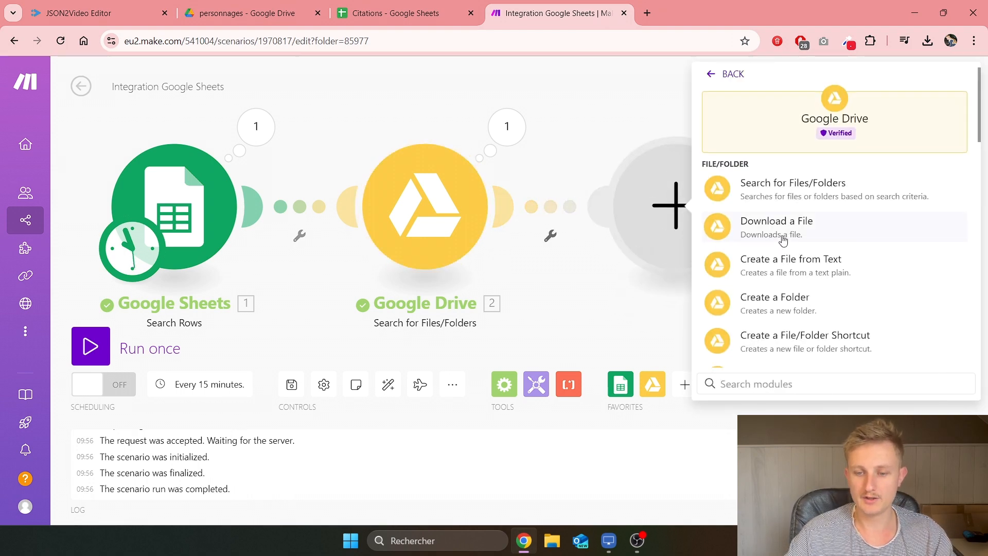
scroll(767, 229, down, 5)
scroll(786, 232, down, 3)
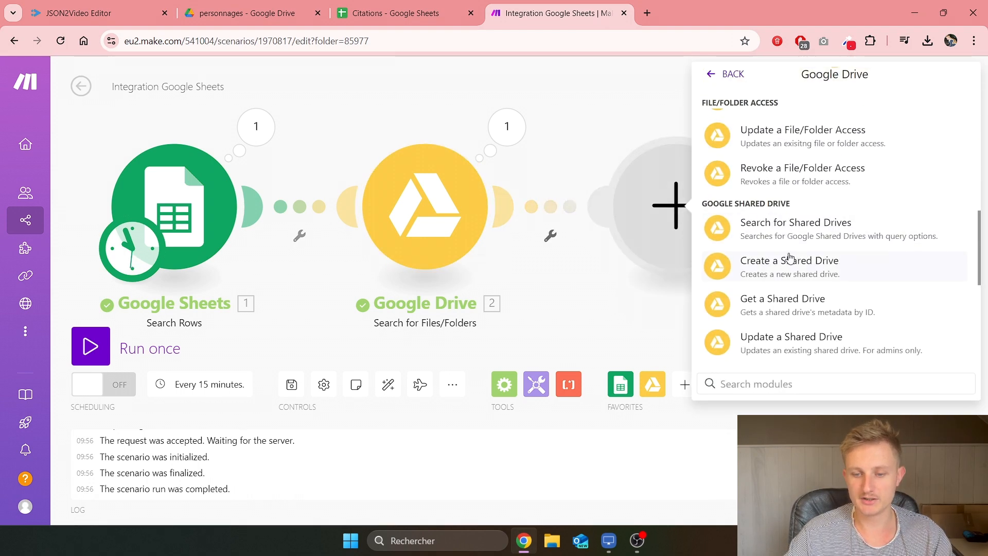
scroll(777, 275, up, 3)
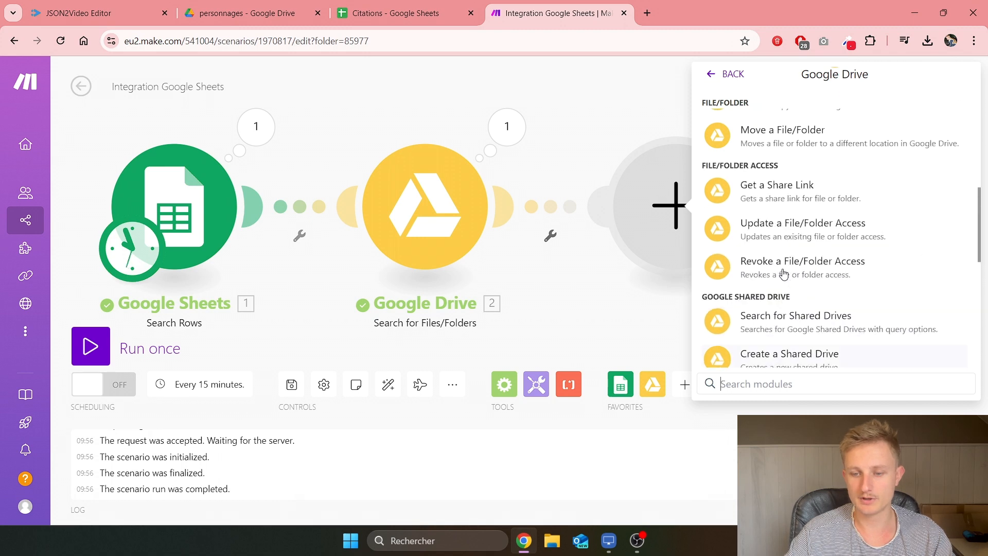
click(783, 232)
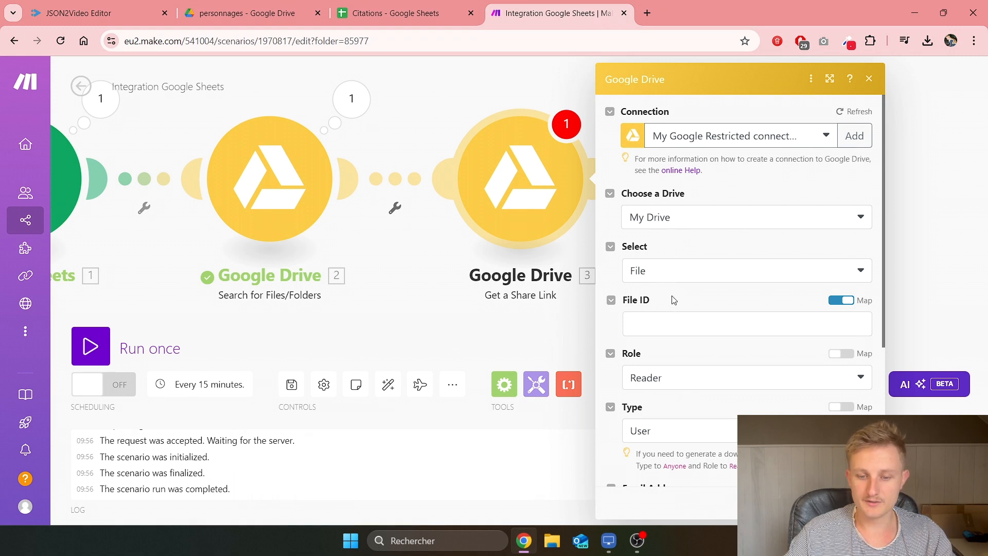
click(666, 330)
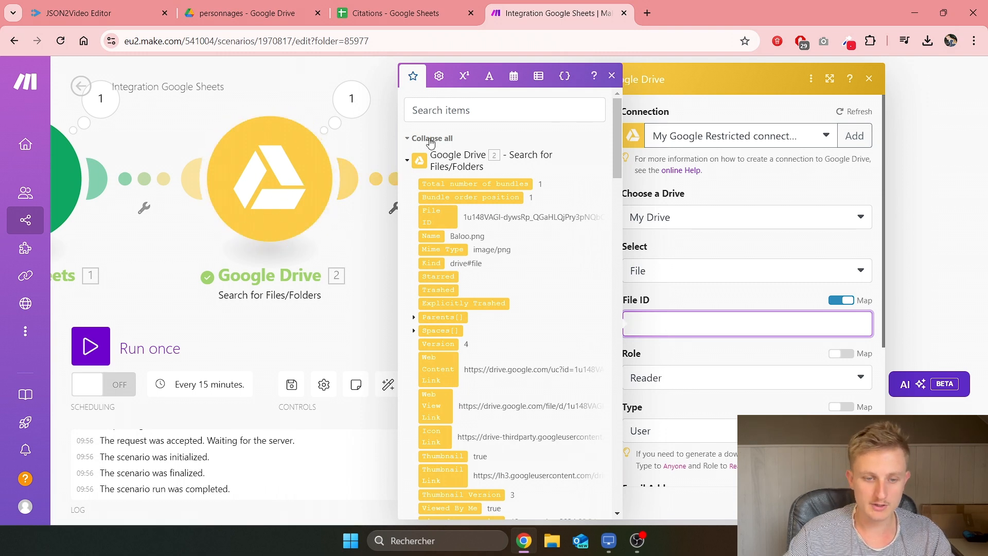
scroll(455, 170, down, 1)
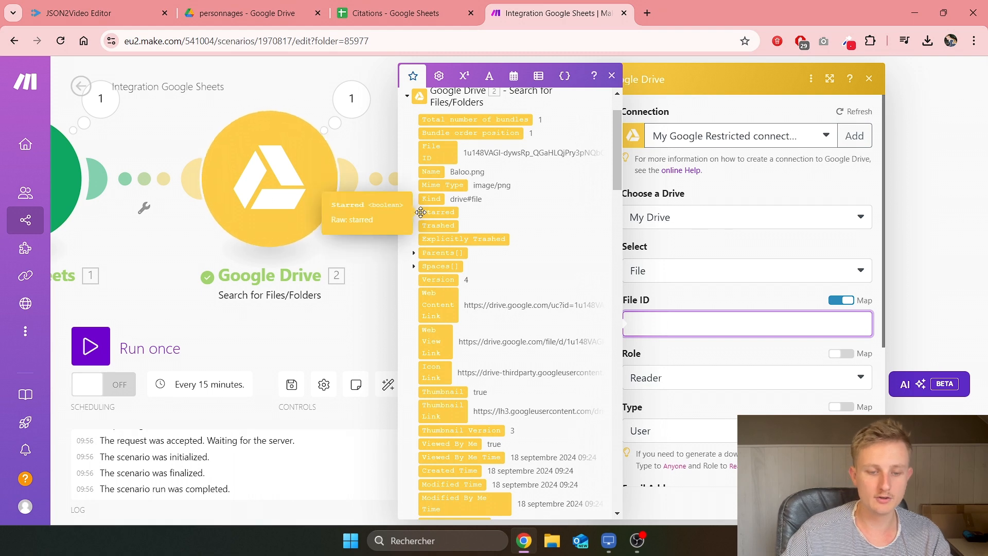
scroll(435, 214, down, 2)
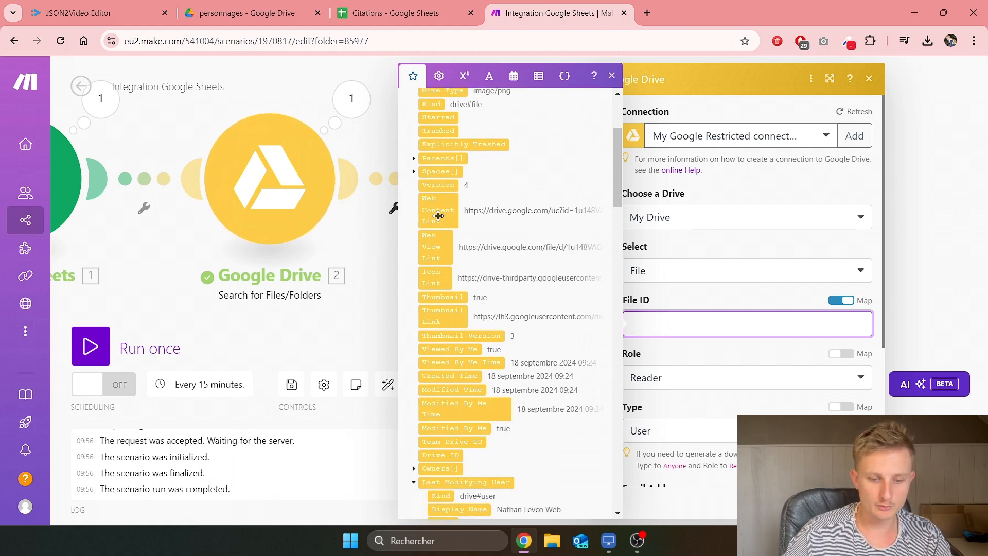
scroll(438, 215, down, 5)
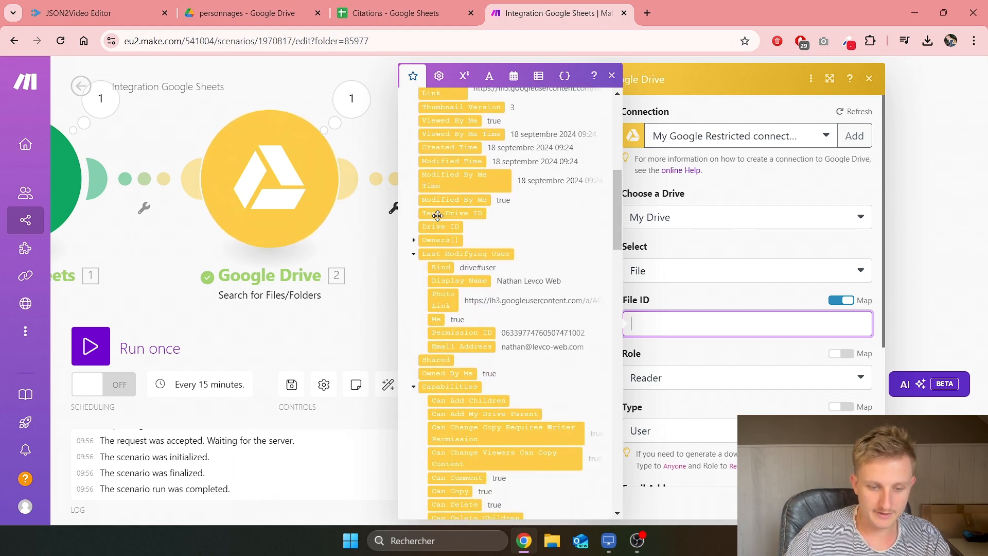
scroll(440, 226, up, 6)
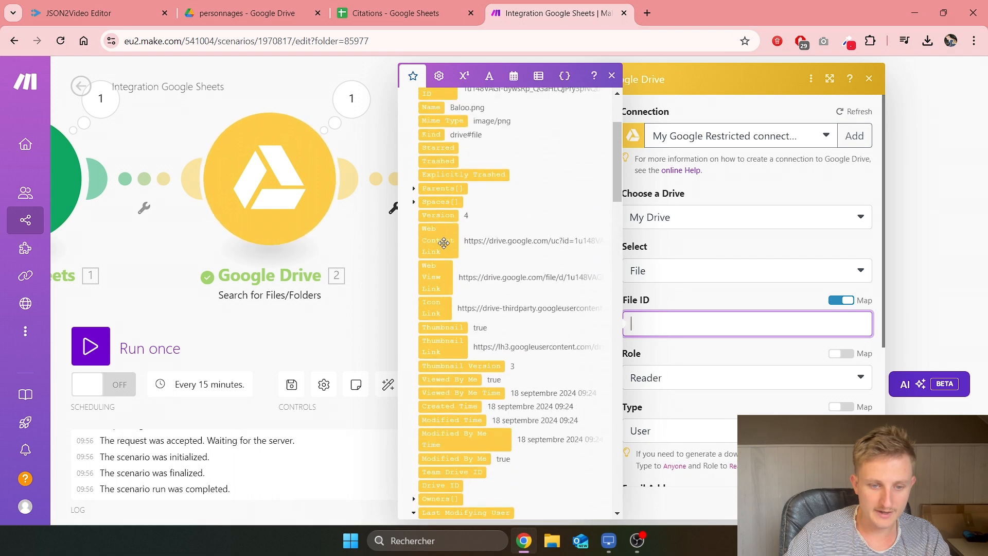
scroll(443, 243, up, 3)
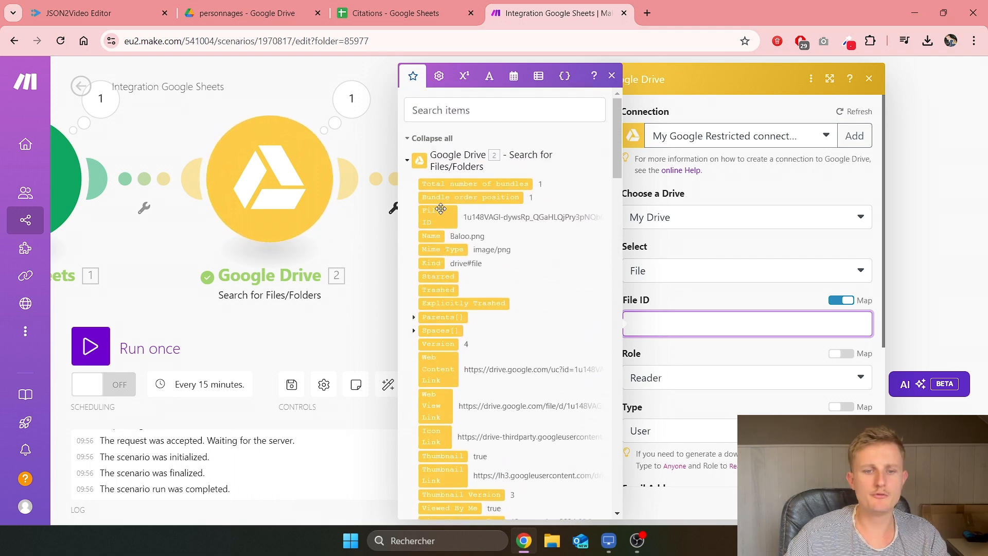
drag(440, 208, 640, 315)
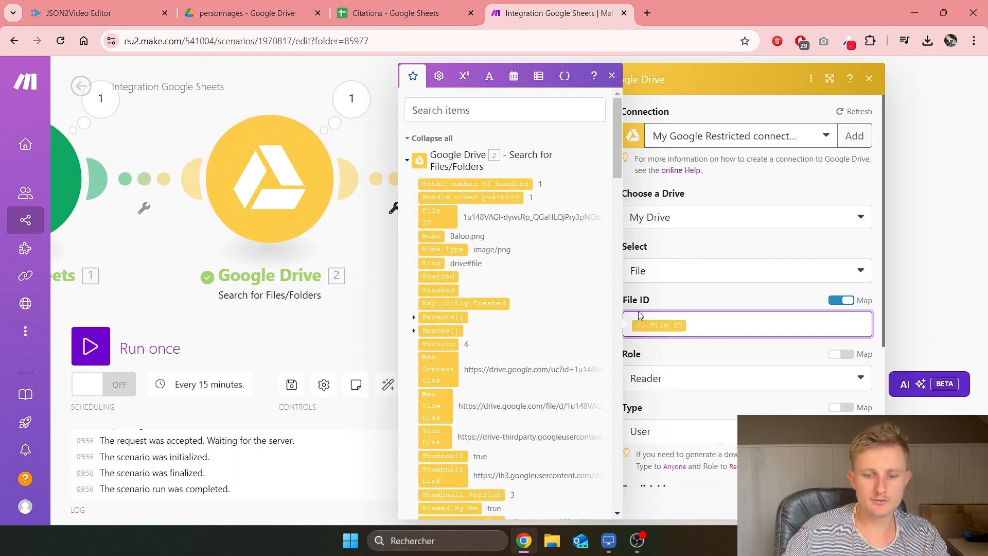
Step: Set the share role to Reader and type to Anyone, confirm, and save
click(681, 379)
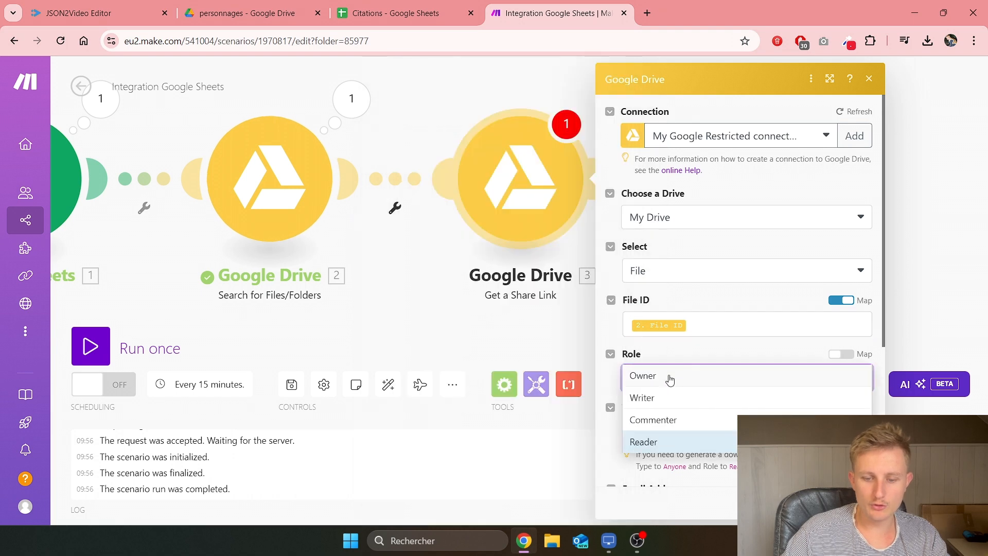
click(672, 446)
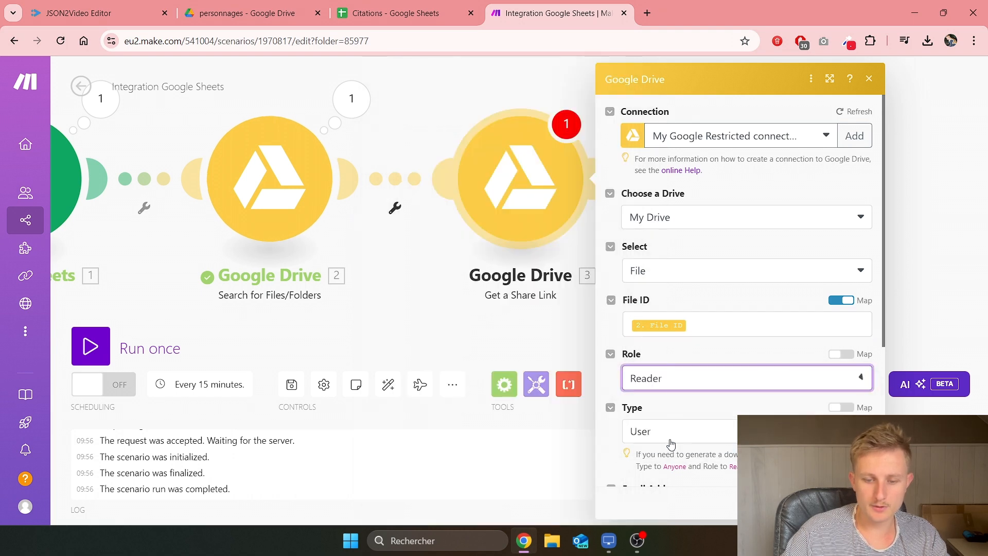
scroll(669, 350, down, 3)
click(657, 314)
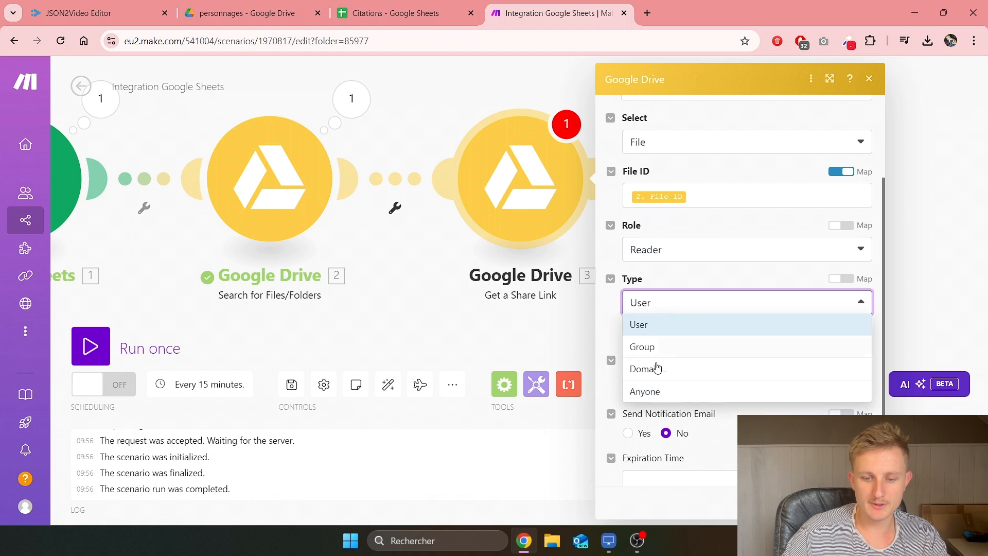
click(651, 391)
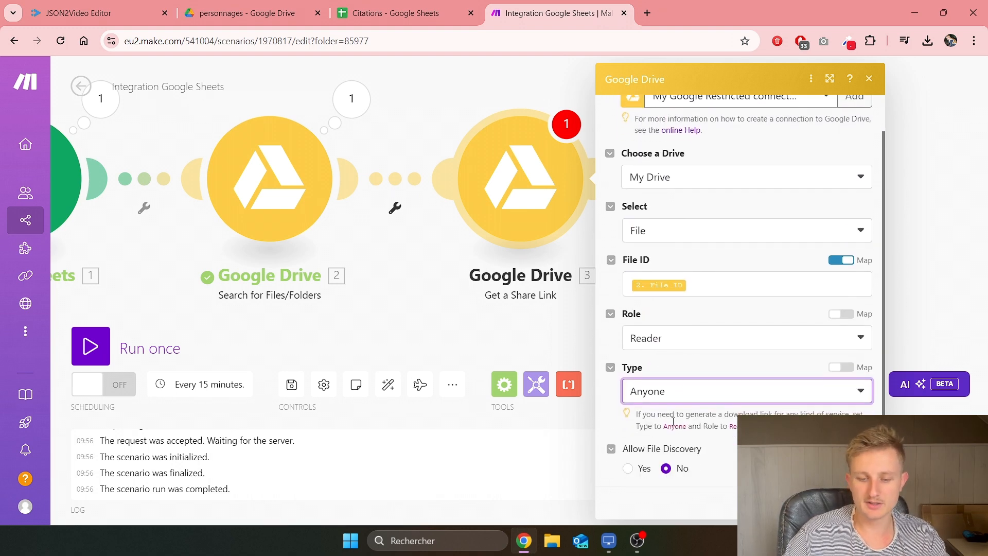
click(851, 503)
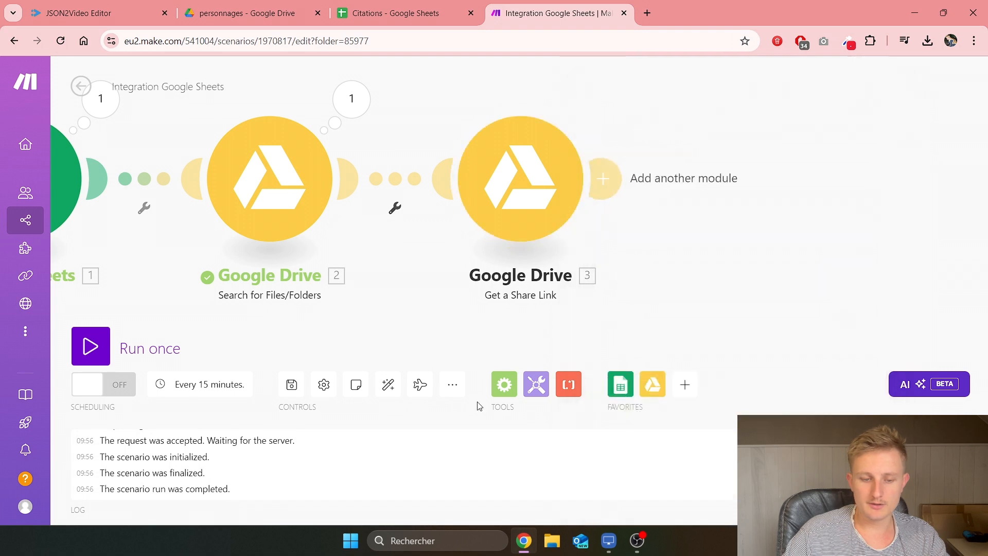
click(295, 387)
Step: Check the Drive folders, moving up to Json2Video, then return to Make
scroll(403, 319, down, 1)
scroll(740, 185, down, 1)
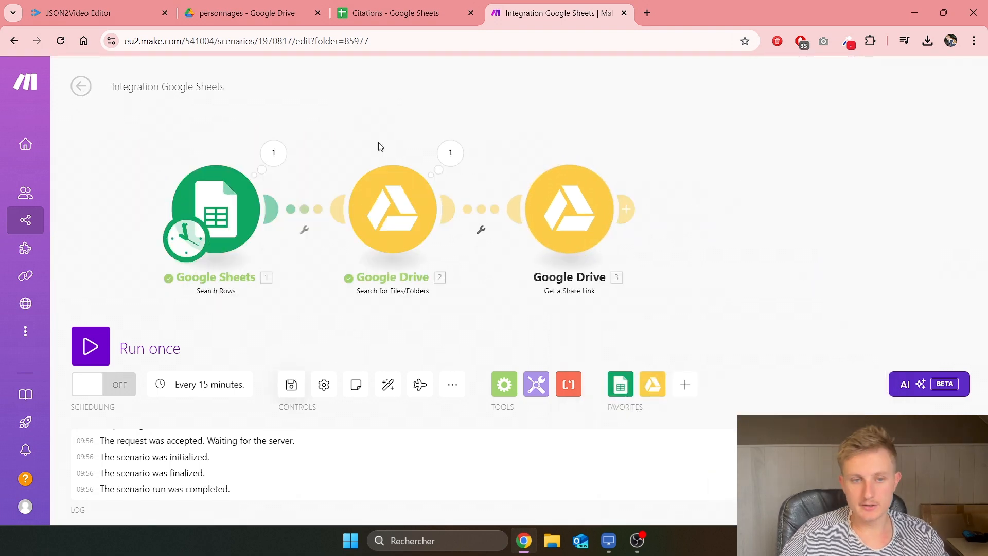
click(247, 13)
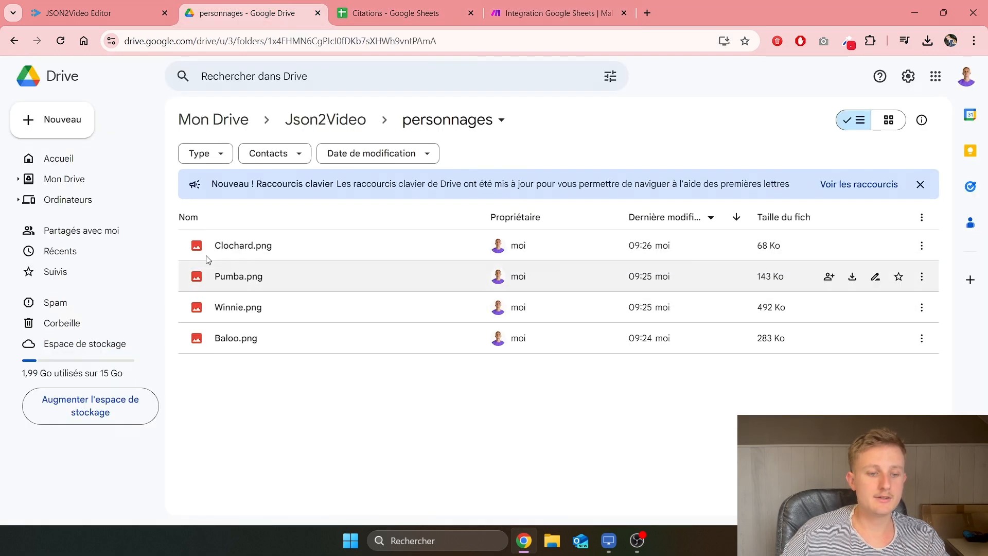
click(321, 120)
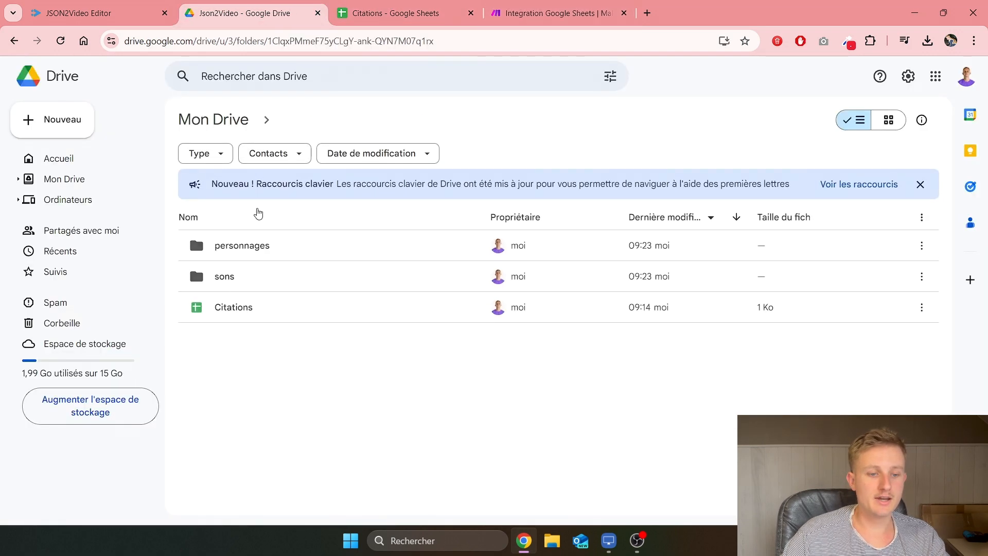
click(545, 13)
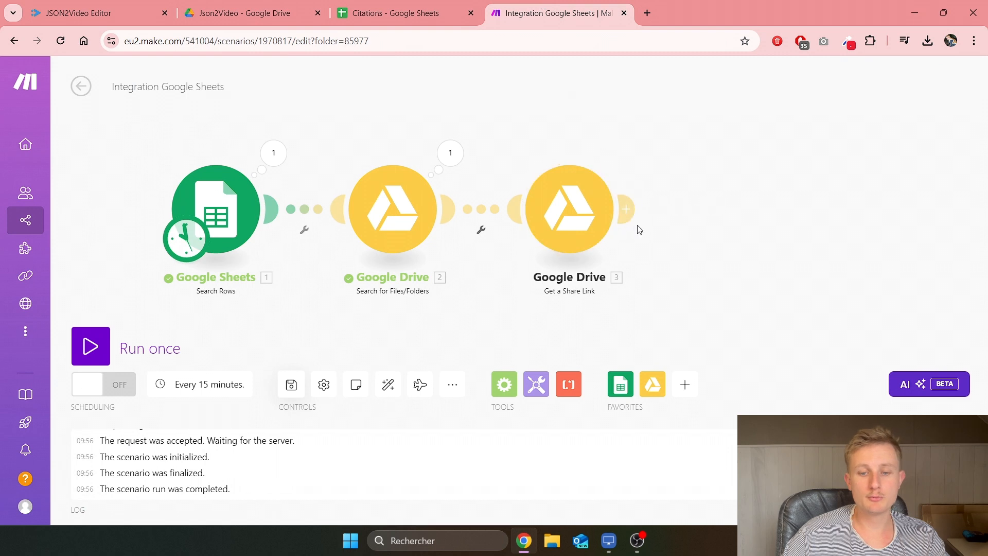
Step: Add a Drive file search in Json2Video/sons, retrieving files only with limit 1
mouse_move(616, 221)
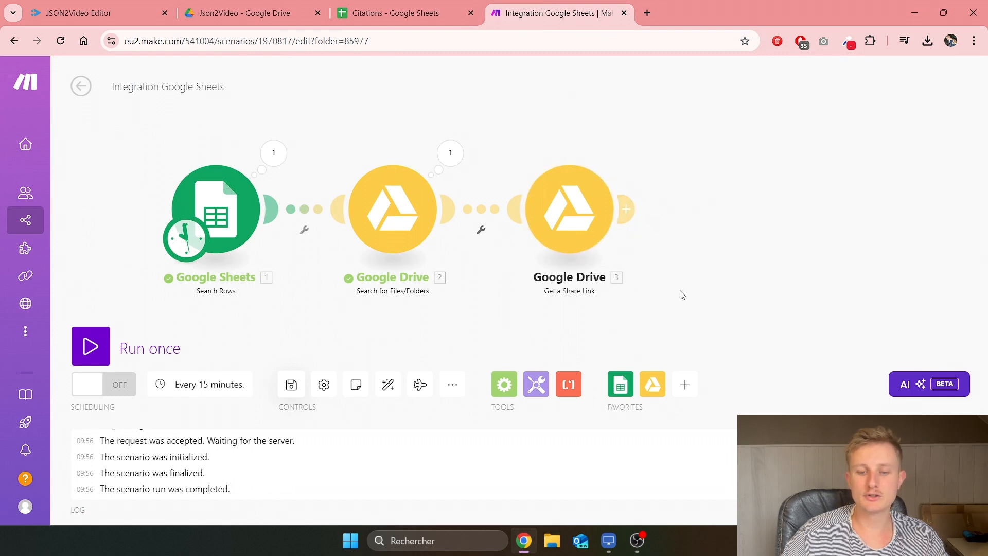
drag(681, 293, 514, 284)
click(487, 208)
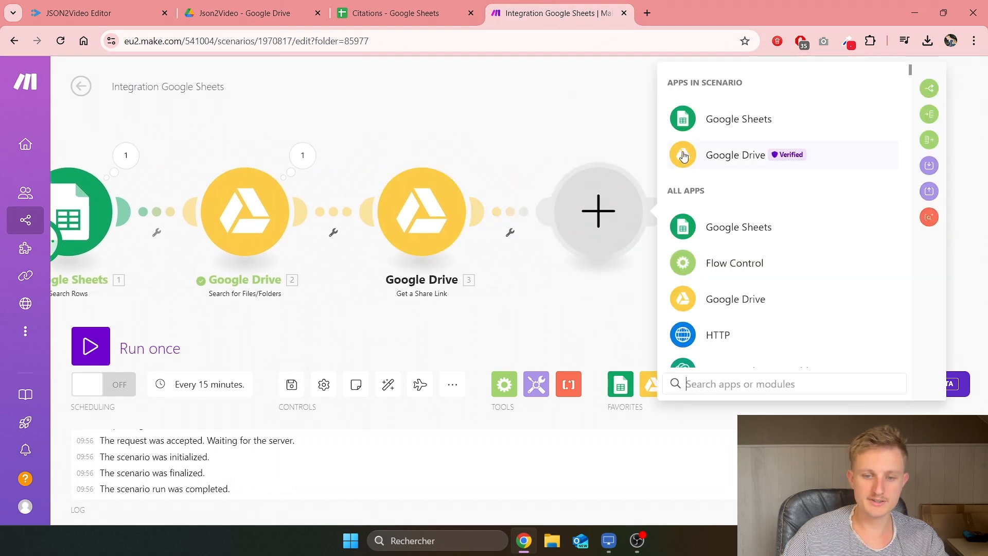
click(706, 152)
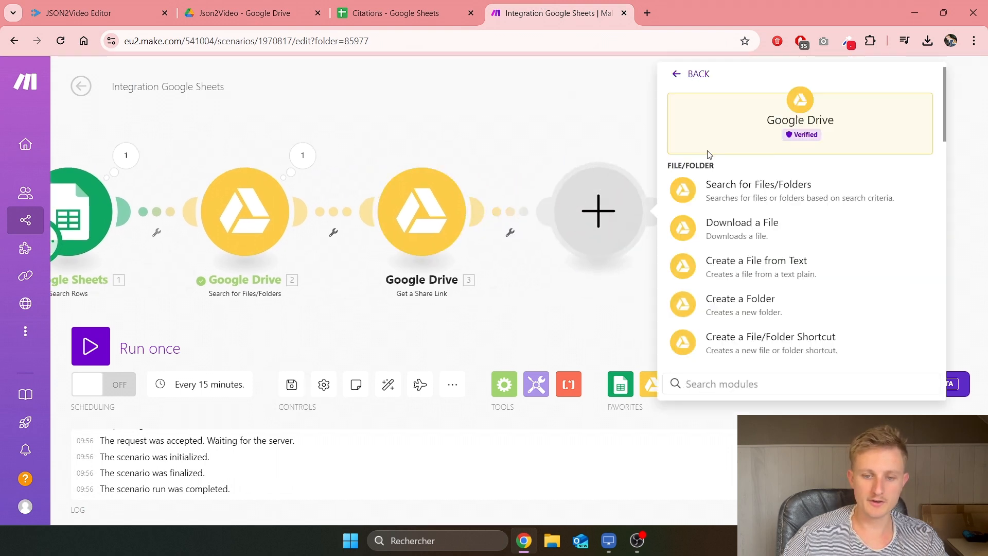
click(743, 194)
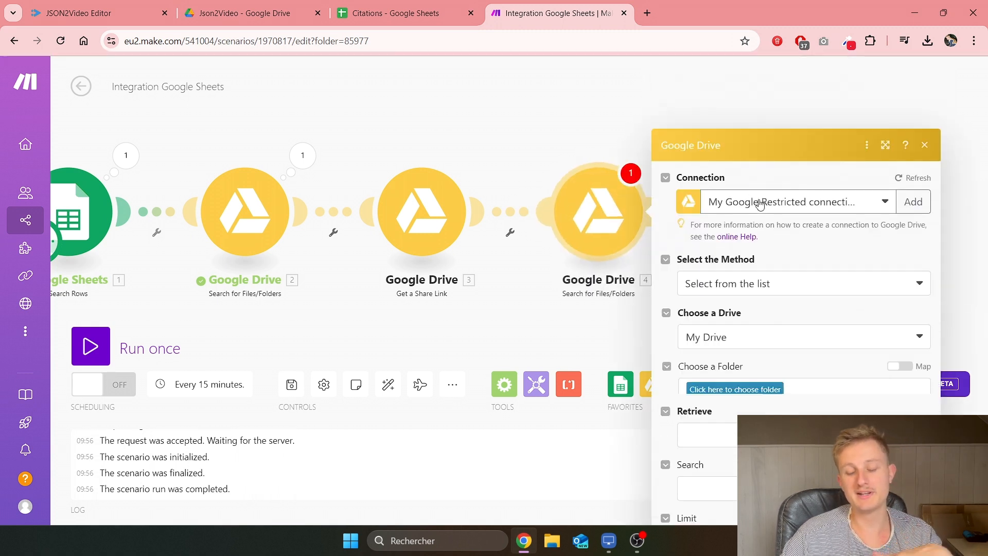
click(732, 323)
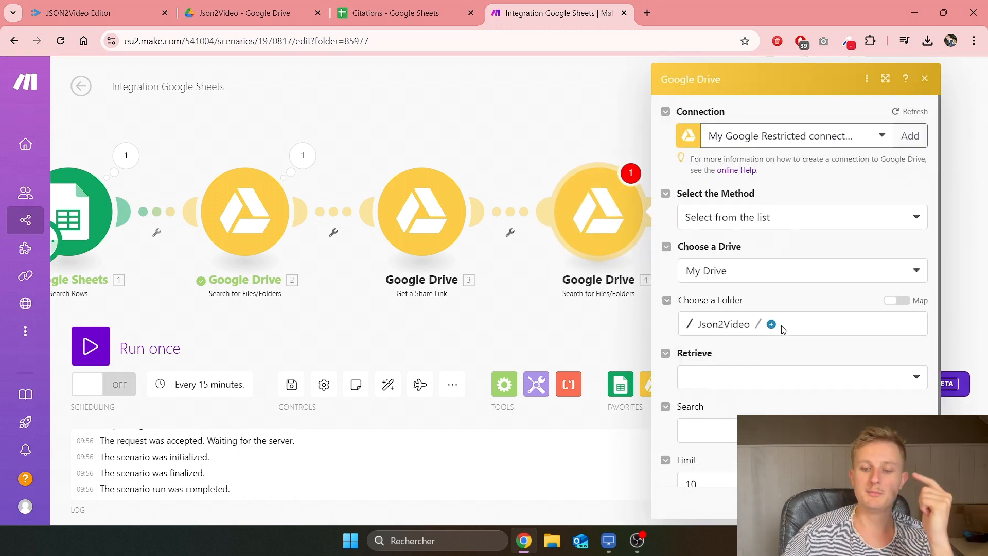
click(771, 326)
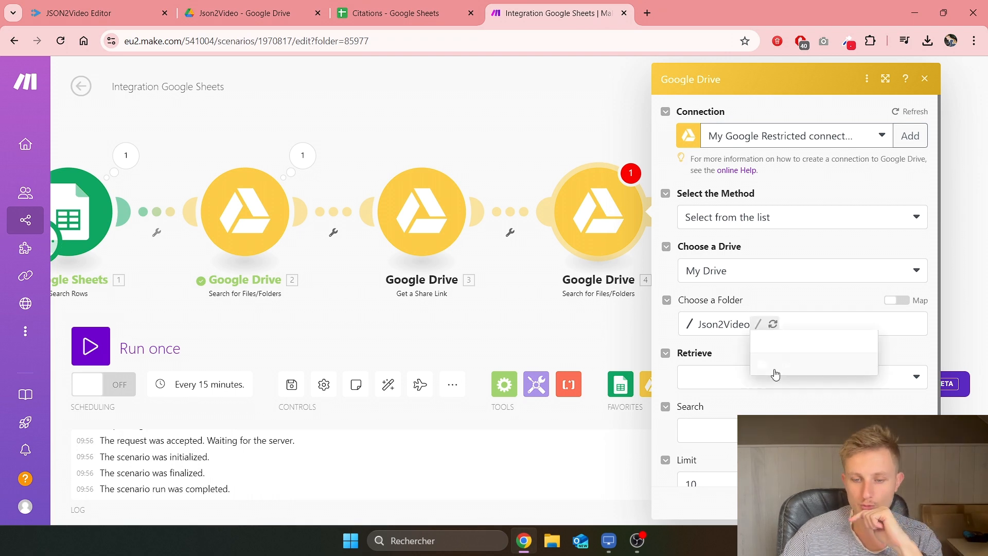
click(773, 373)
scroll(759, 335, down, 1)
click(757, 339)
click(734, 365)
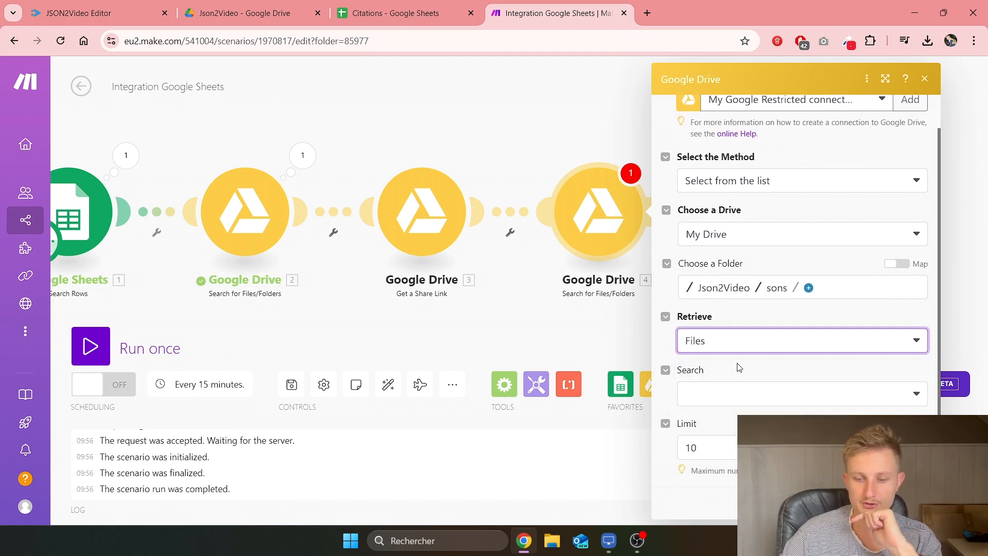
click(725, 441)
click(690, 482)
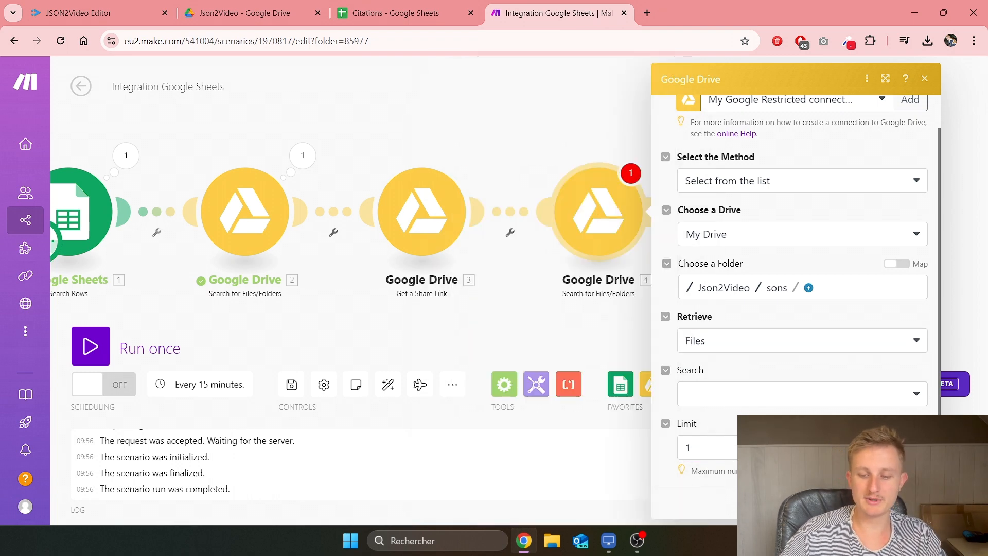
click(910, 503)
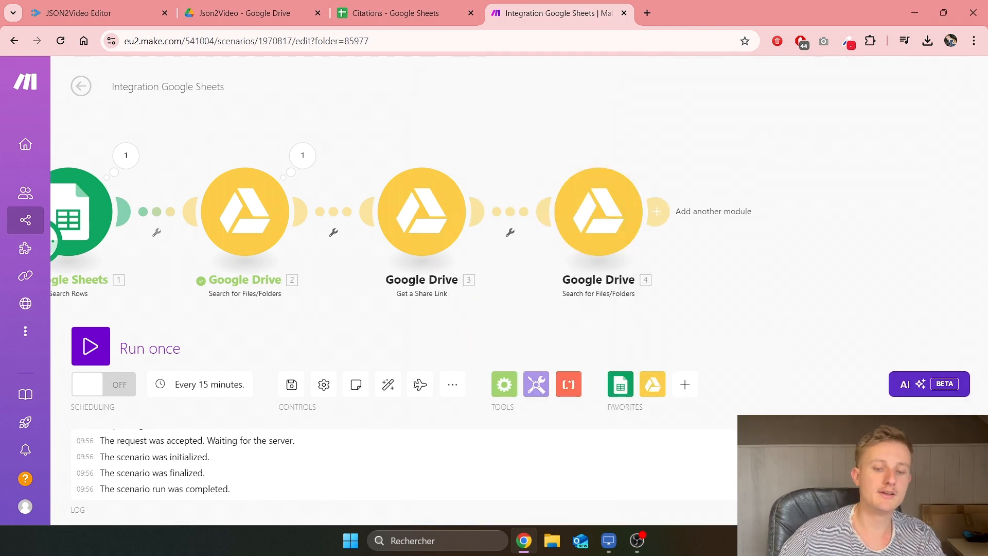
Step: Add a Drive file-access module sharing module 4's File ID with Anyone
click(657, 211)
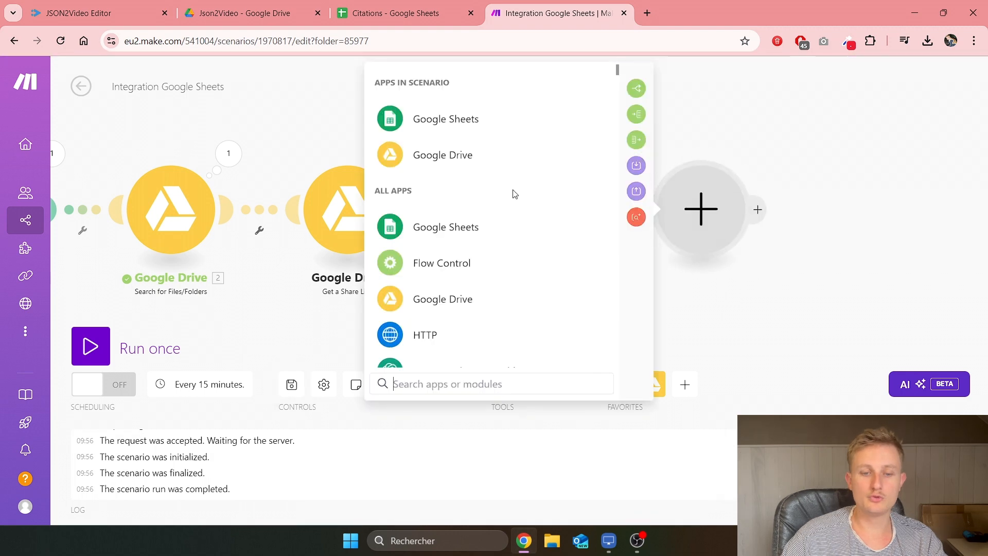
click(507, 155)
scroll(510, 258, down, 8)
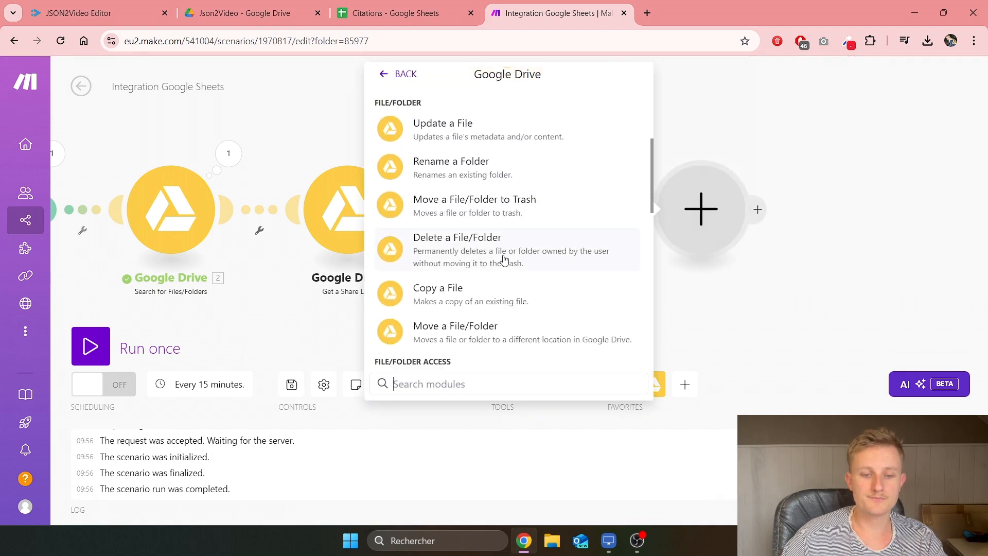
click(499, 259)
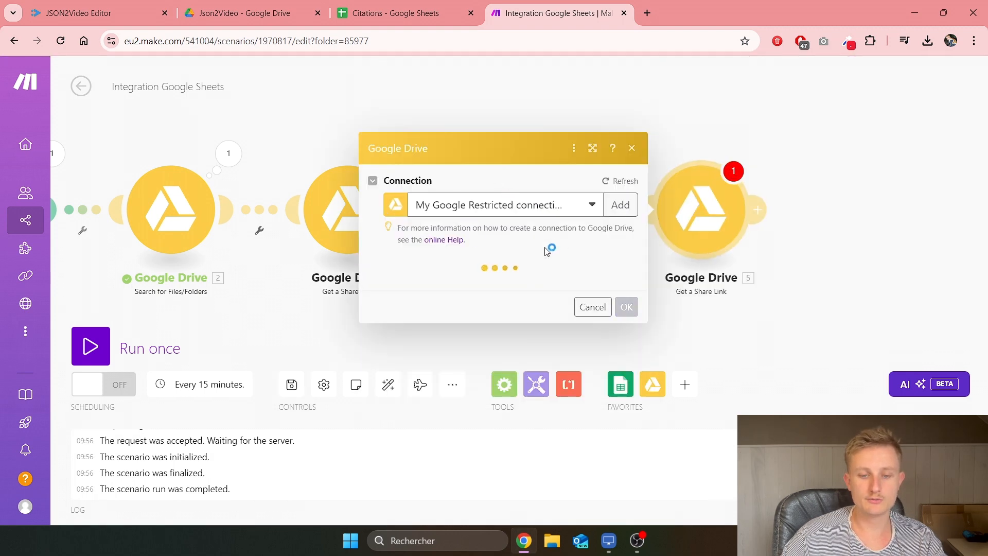
click(682, 211)
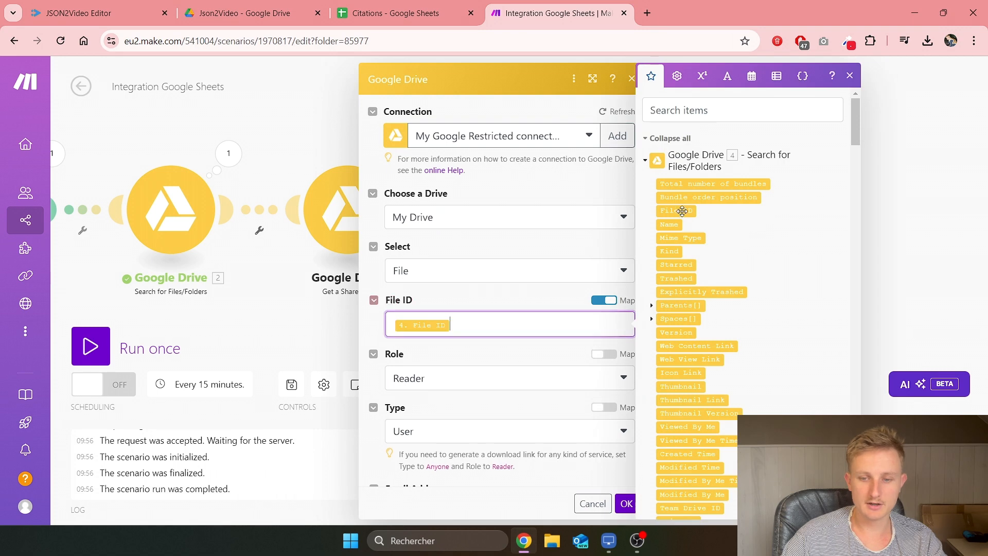
scroll(446, 384, down, 2)
click(445, 372)
click(418, 432)
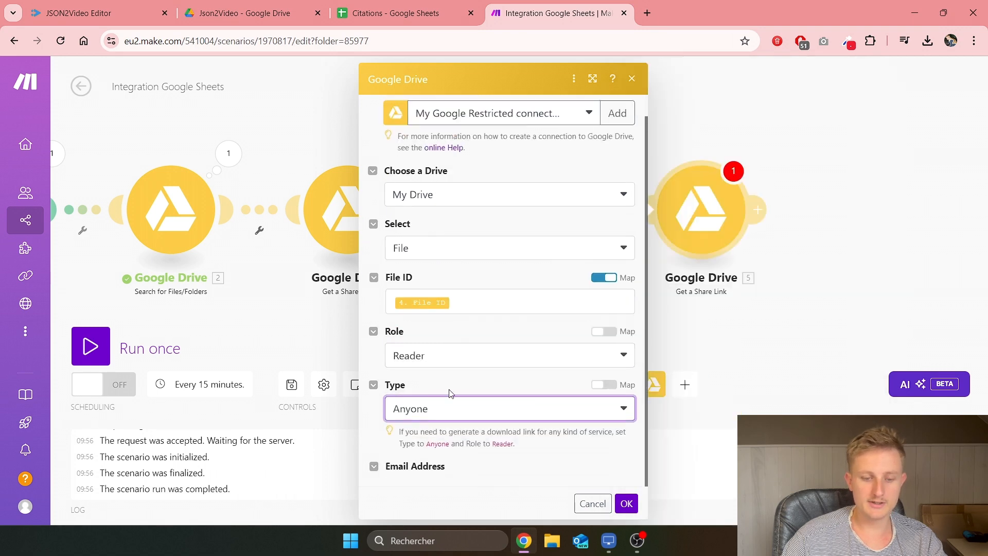
click(626, 503)
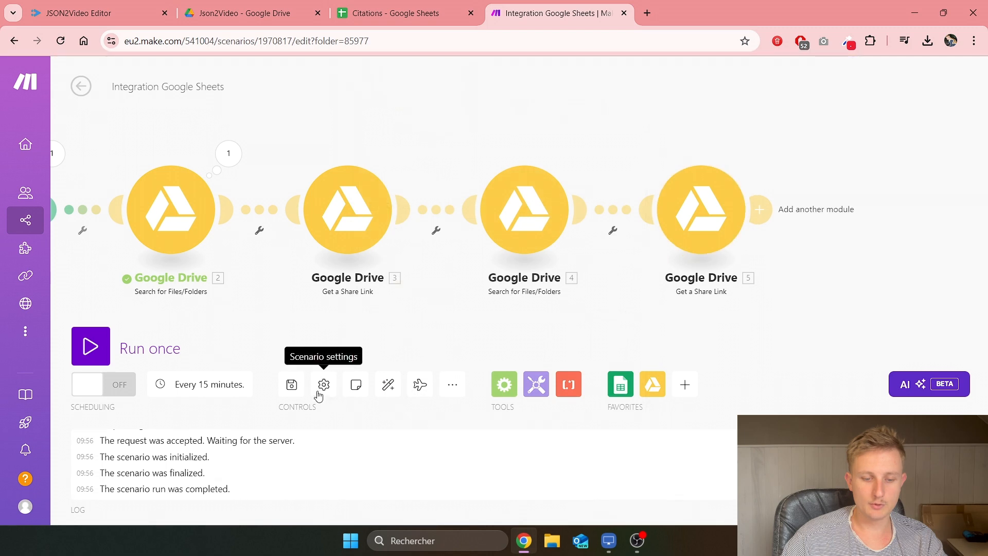
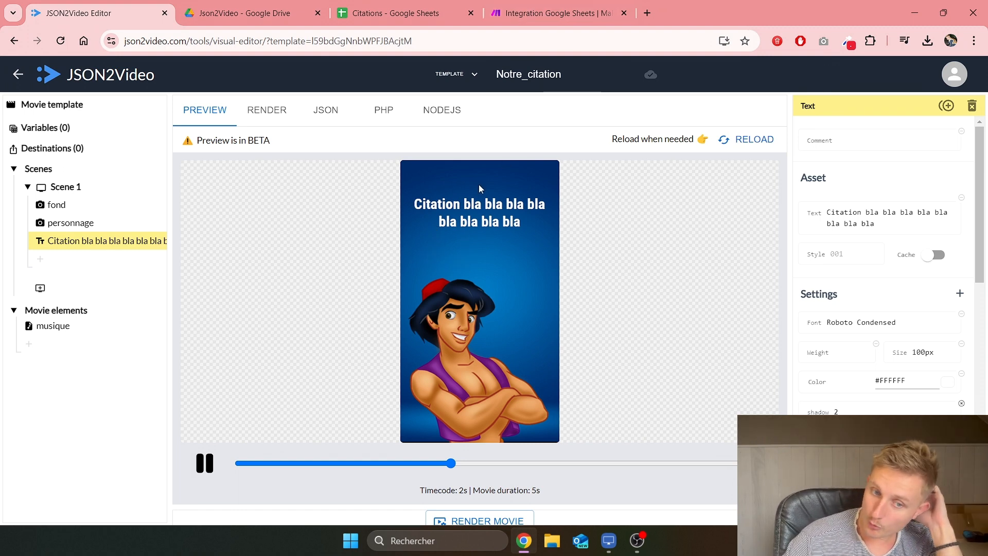
Step: Rewind the preview and add an image_personnage variable to the Notre_citation template
drag(452, 465, 214, 484)
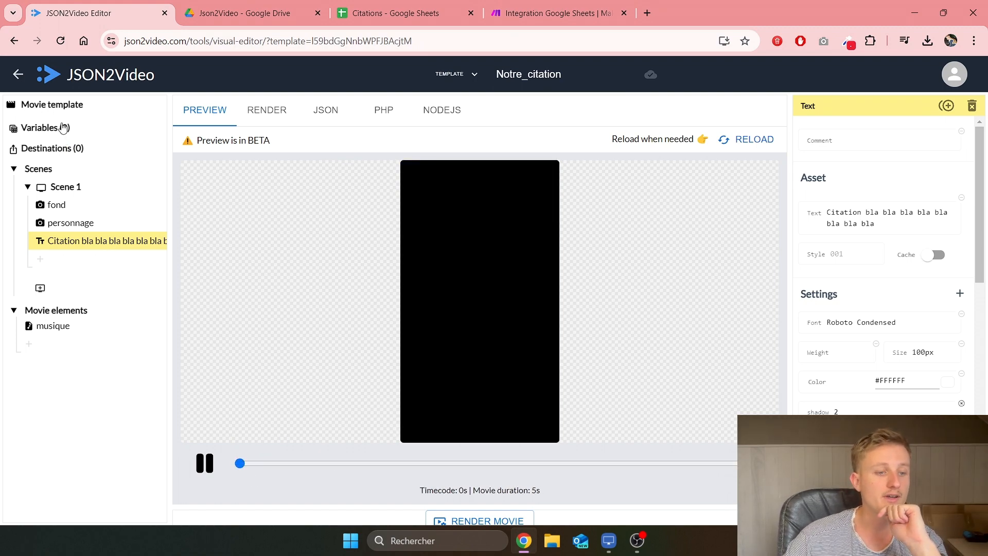
click(45, 131)
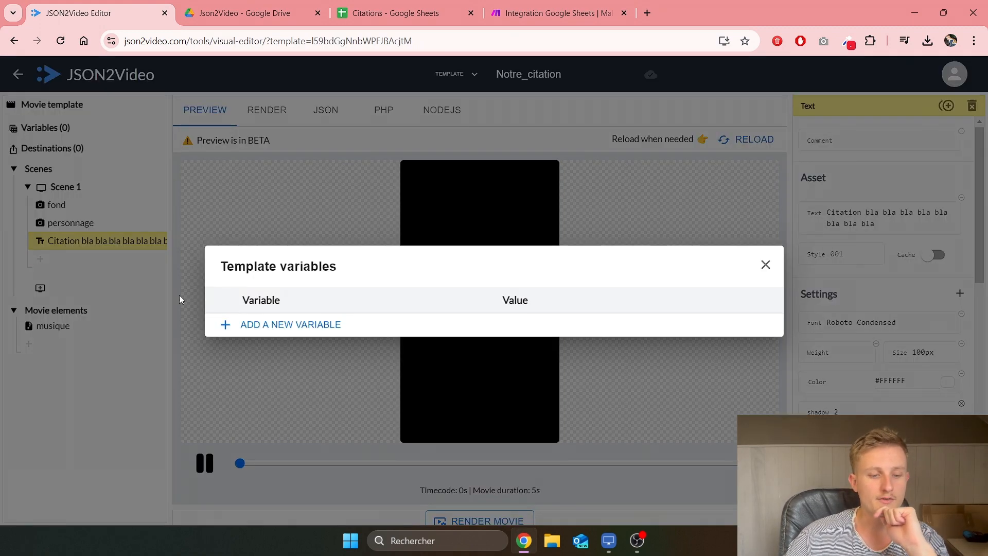
click(280, 325)
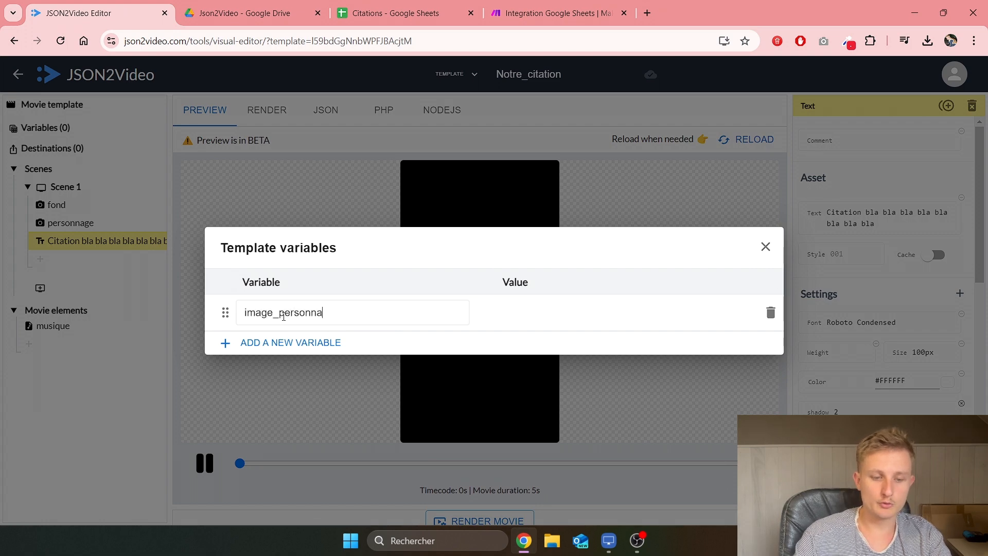
text(image_personnage)
click(435, 340)
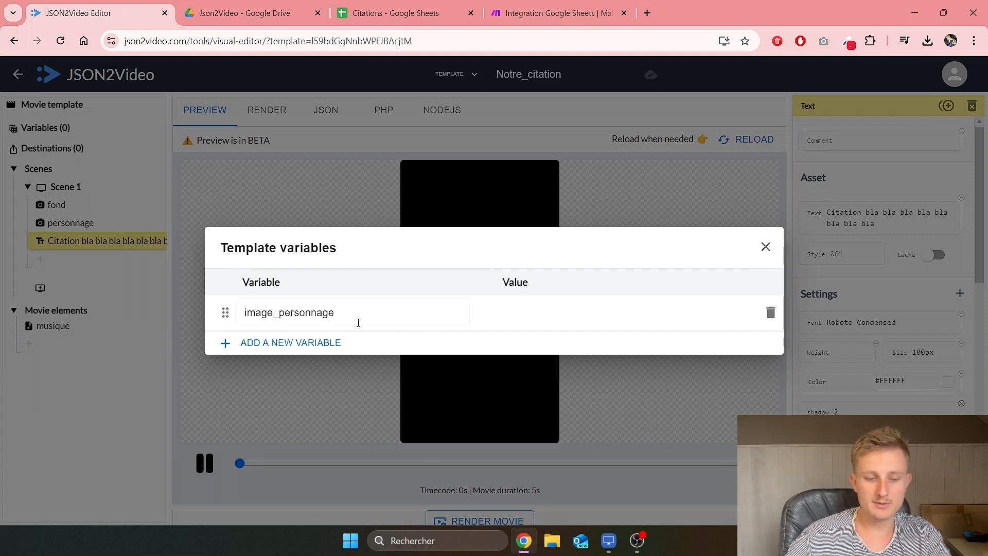
Step: Add the musique and citation variables and close the variables list
click(305, 343)
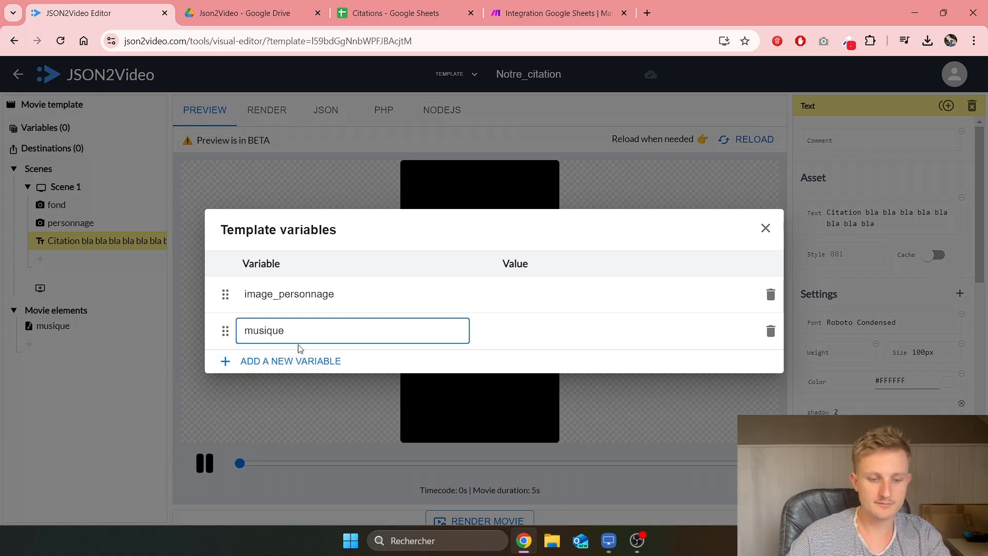
click(299, 361)
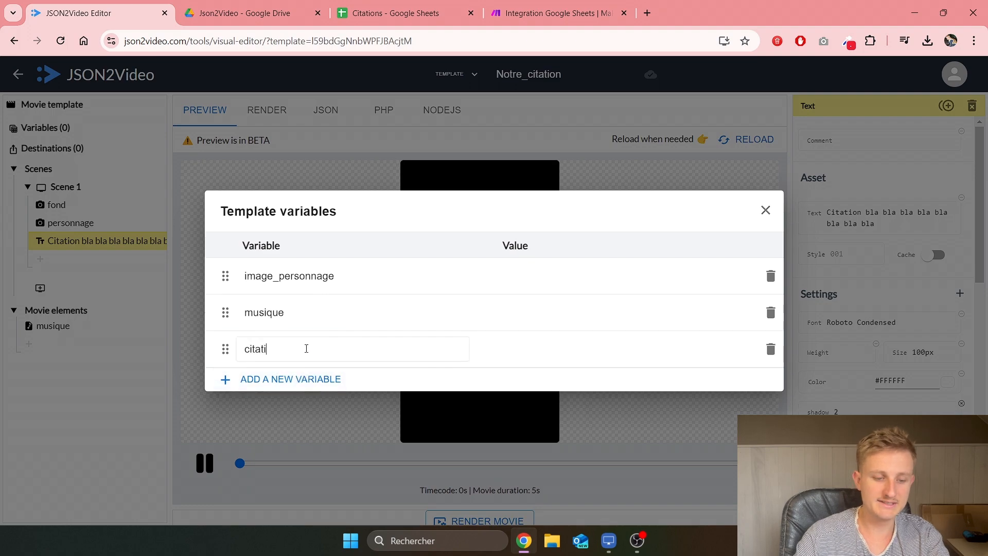
click(689, 267)
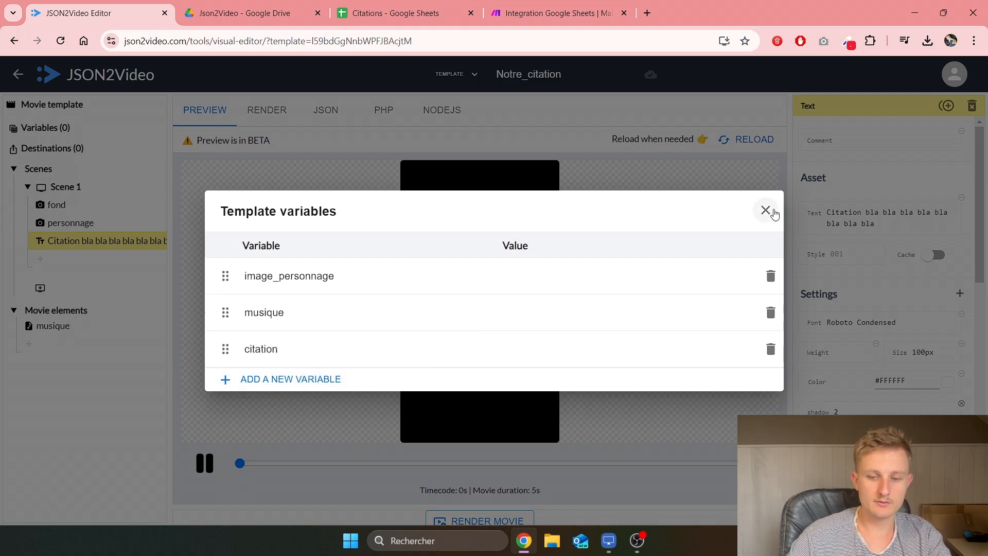
click(766, 211)
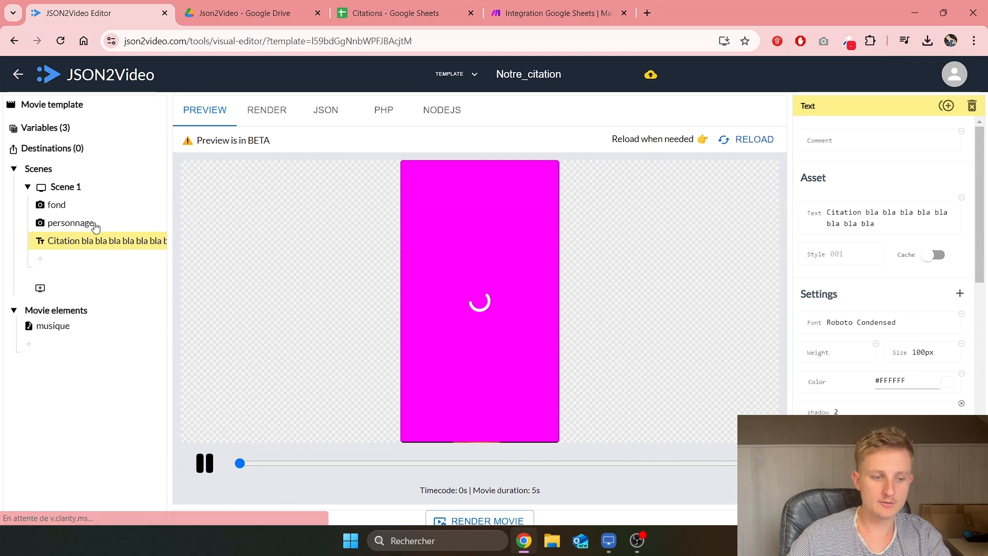
Step: Replace the personnage layer's image URL with {{image_personnage}}, declining to rescale the image
click(69, 224)
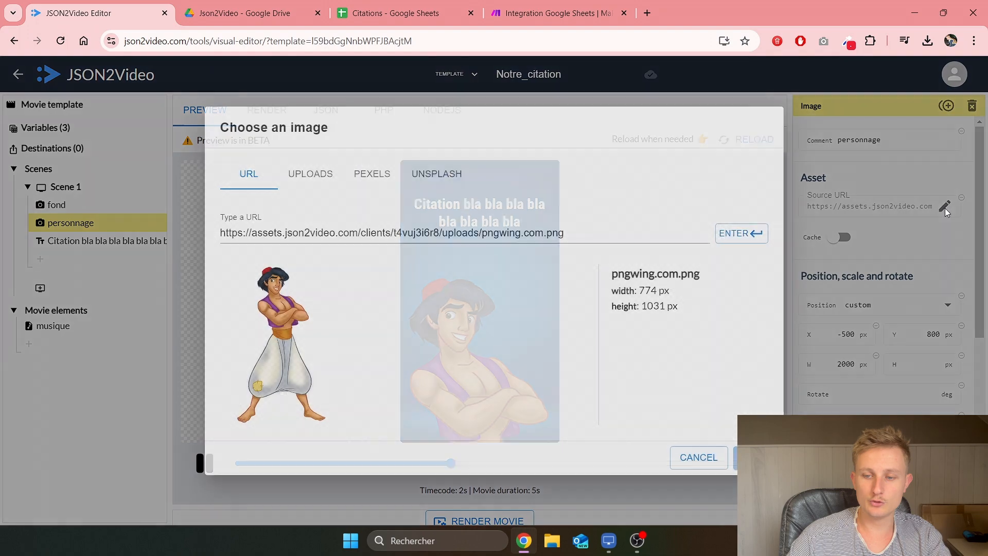
click(945, 206)
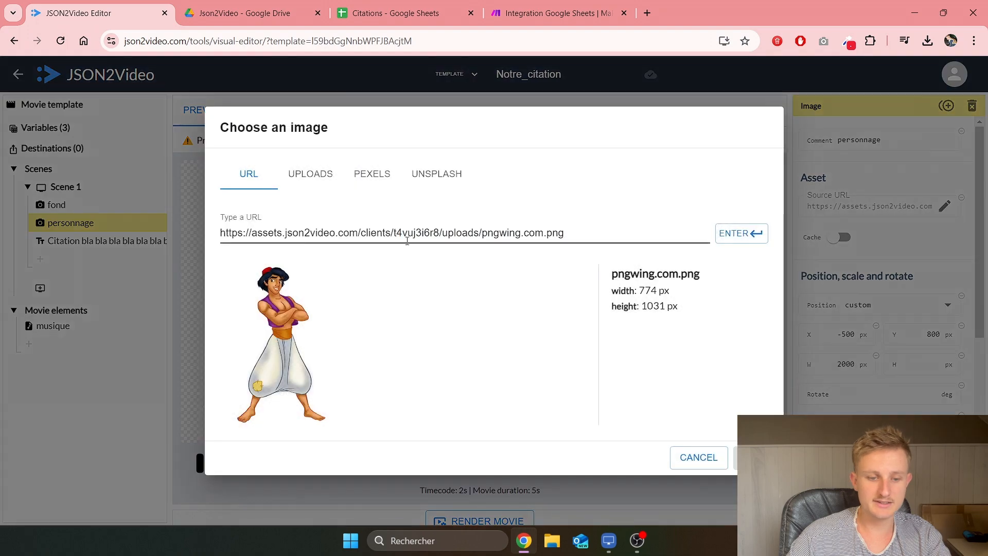
drag(582, 240, 219, 234)
key(BackSpace)
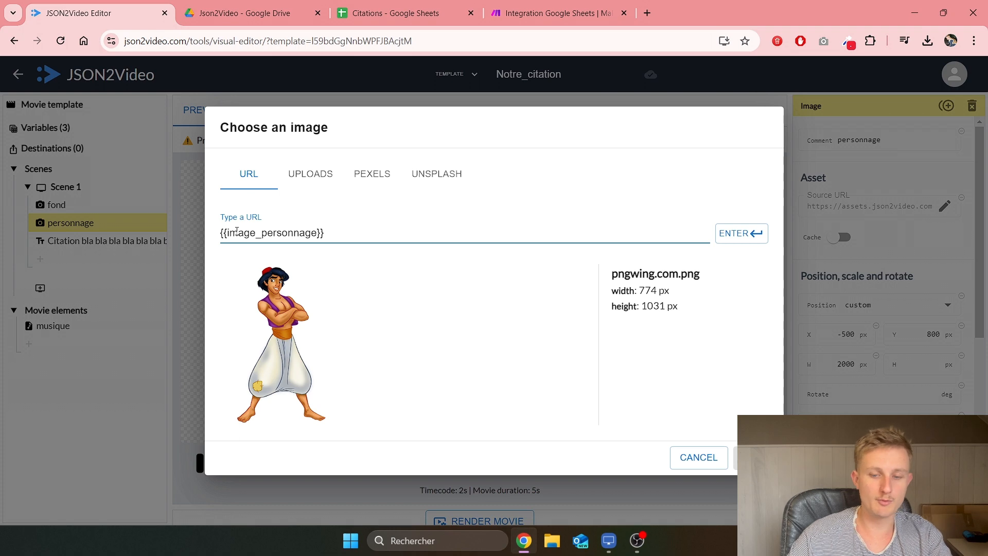
click(722, 235)
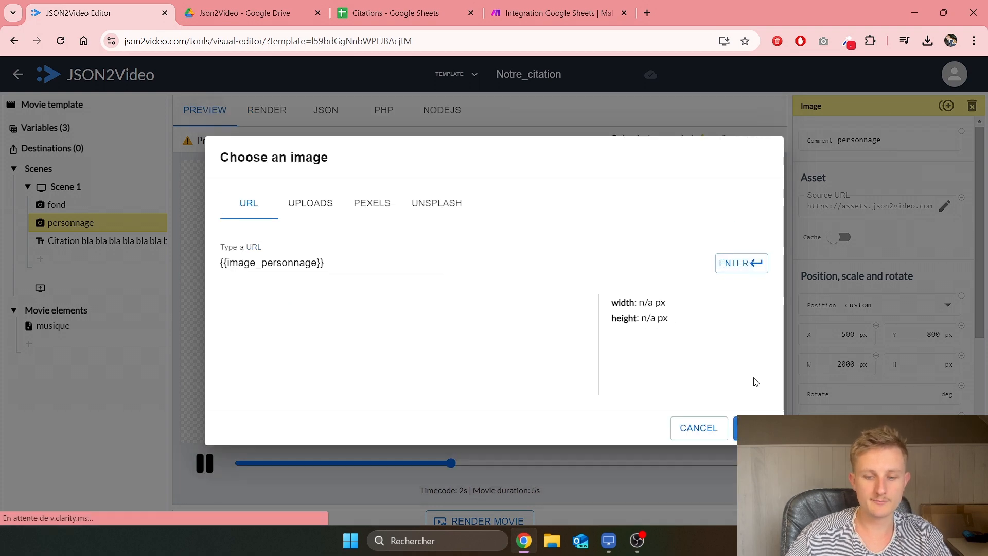
click(752, 456)
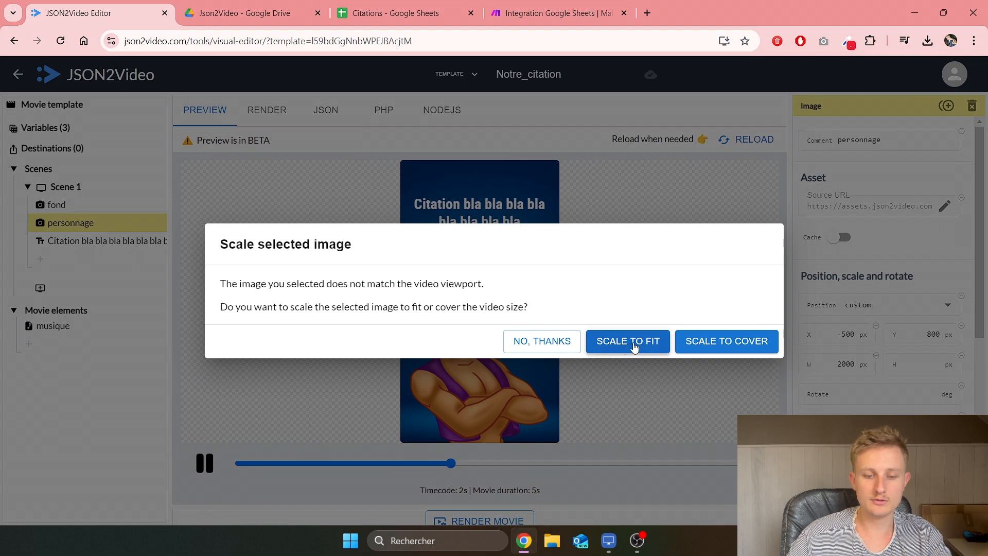
click(542, 343)
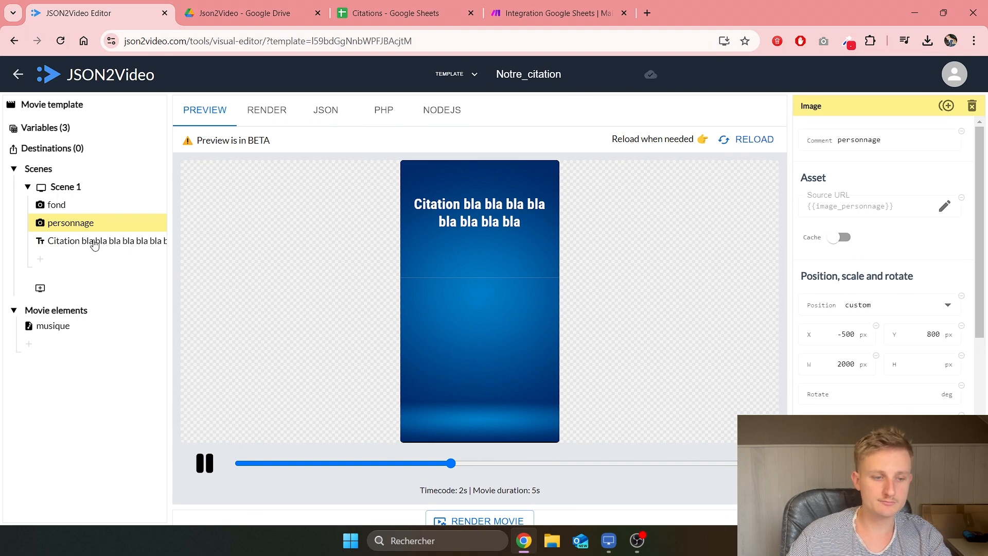
Step: Replace the Citation text layer's quote with {{citation}}
click(62, 135)
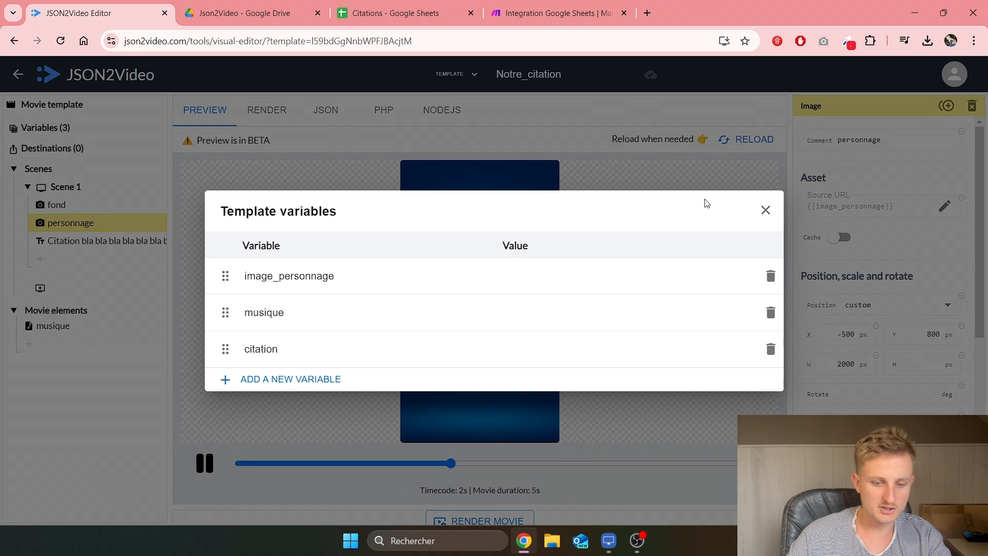
click(766, 210)
click(128, 242)
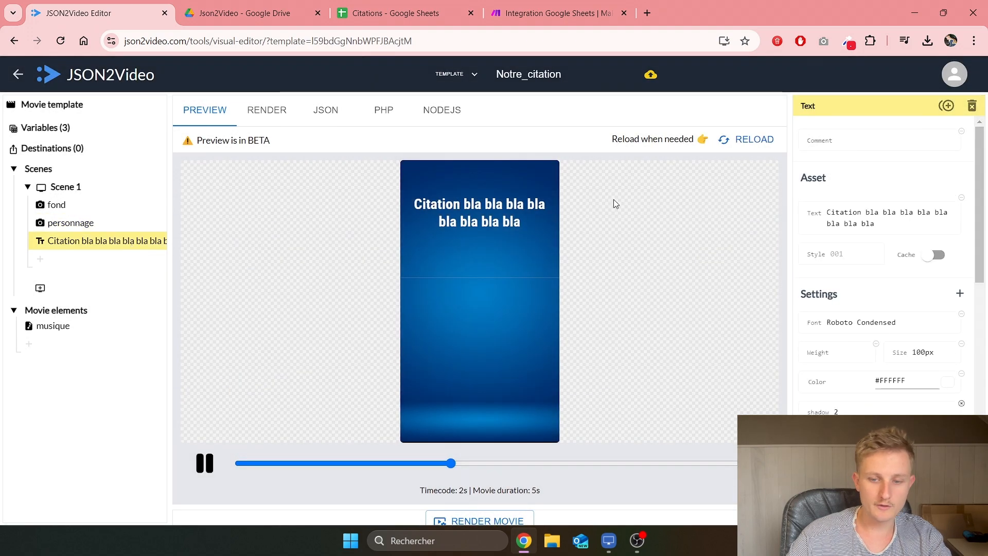
drag(881, 225, 819, 213)
text({{)
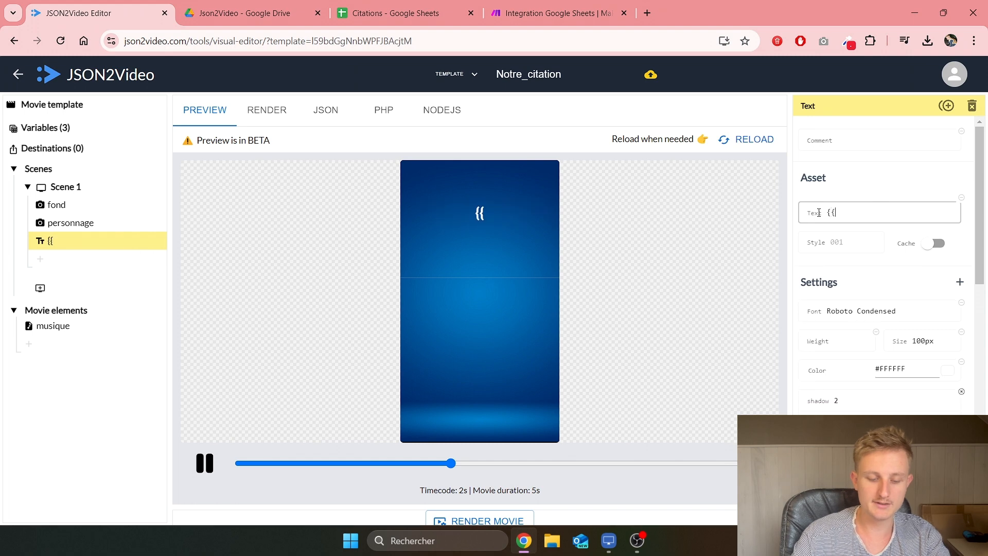
text(citation}})
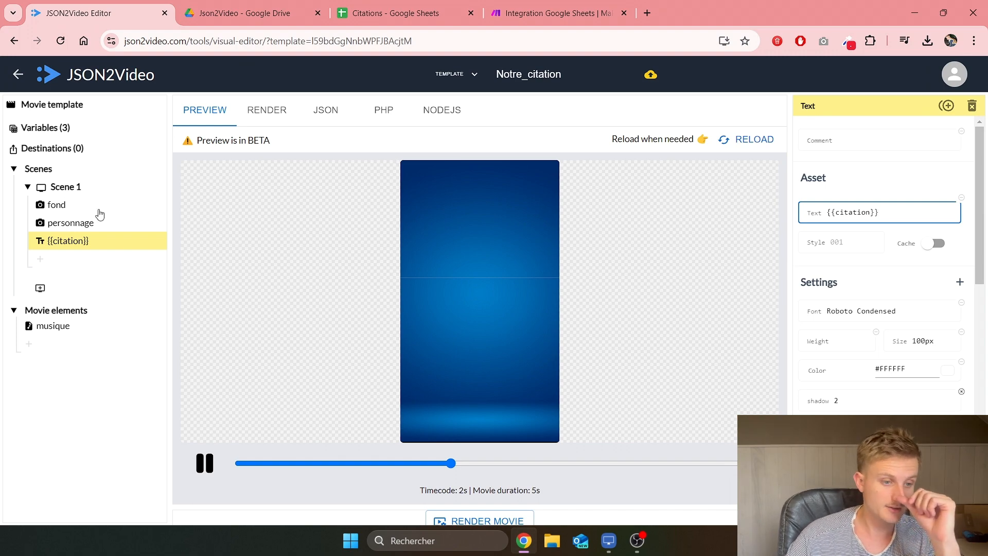
Step: Replace the musique audio's source URL with {{musique}}
click(68, 326)
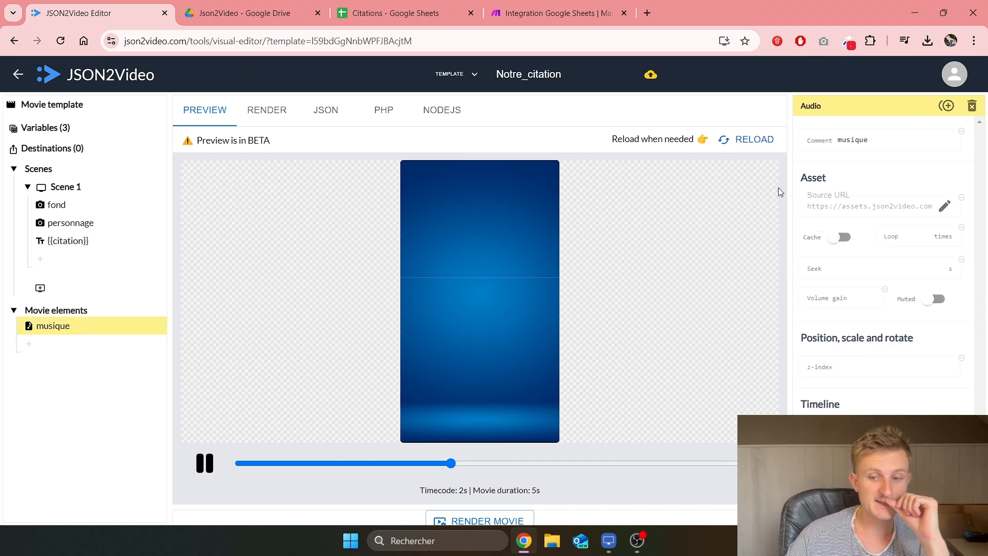
click(945, 208)
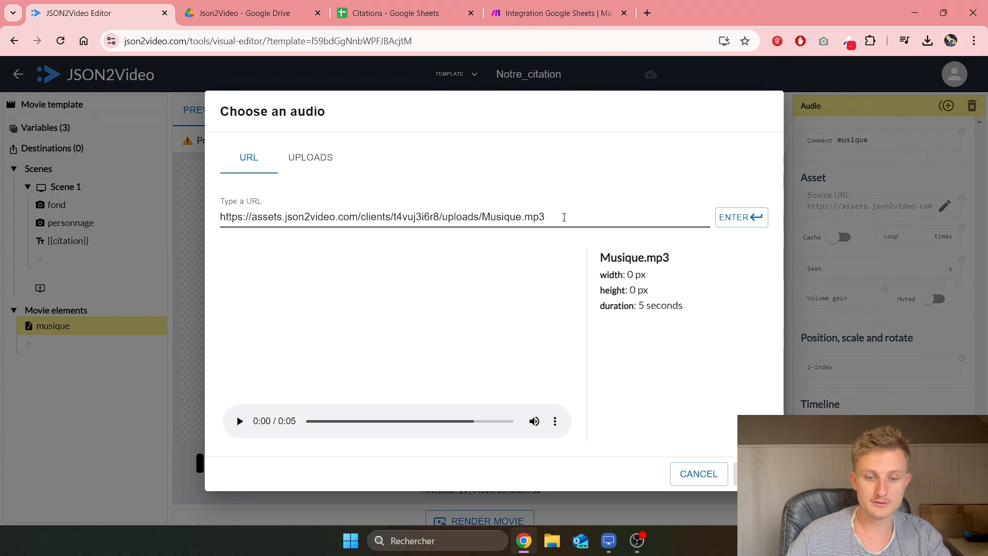
drag(564, 218, 196, 214)
key(BackSpace)
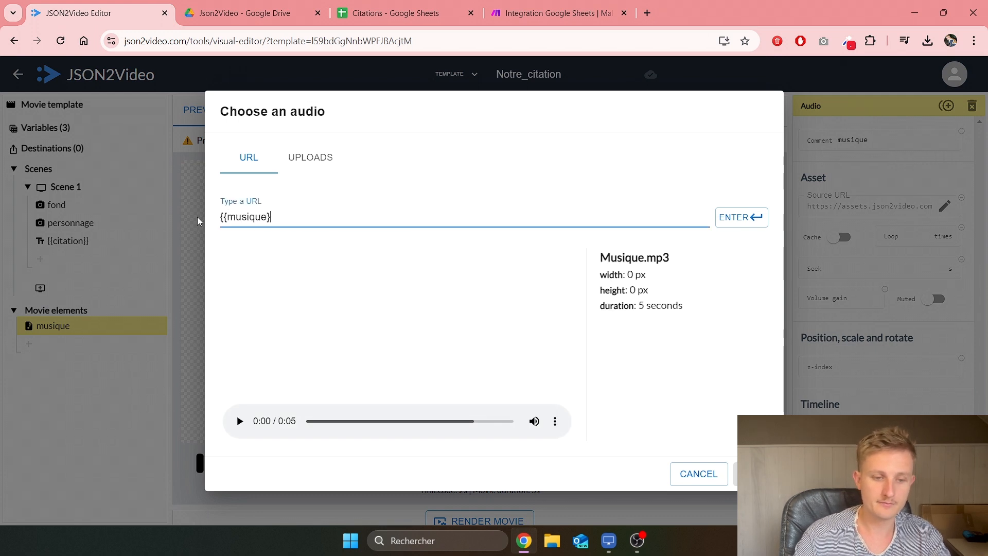
click(741, 217)
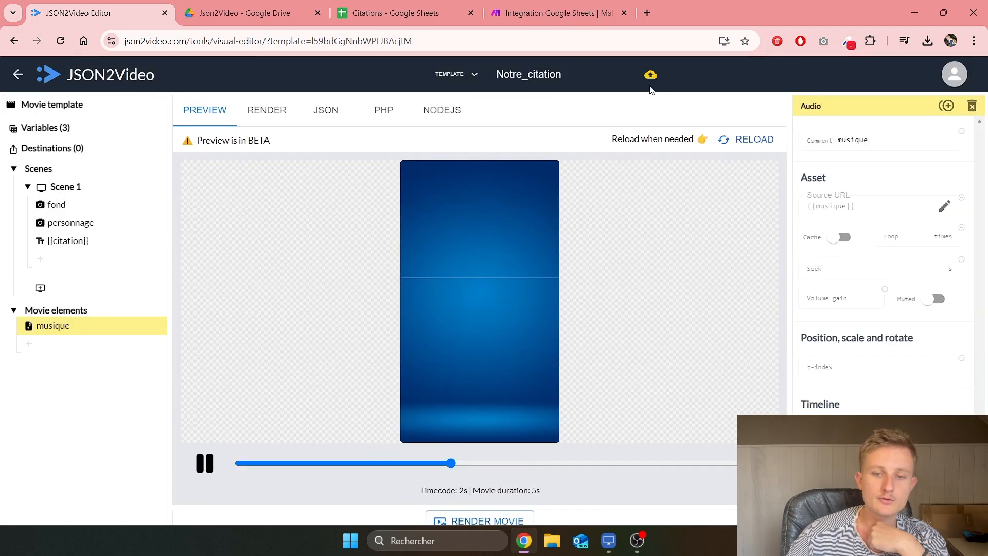
click(532, 10)
Step: Add a JSON2Video 'Create a Movie from my Template' module after the share-link step
drag(677, 224, 353, 229)
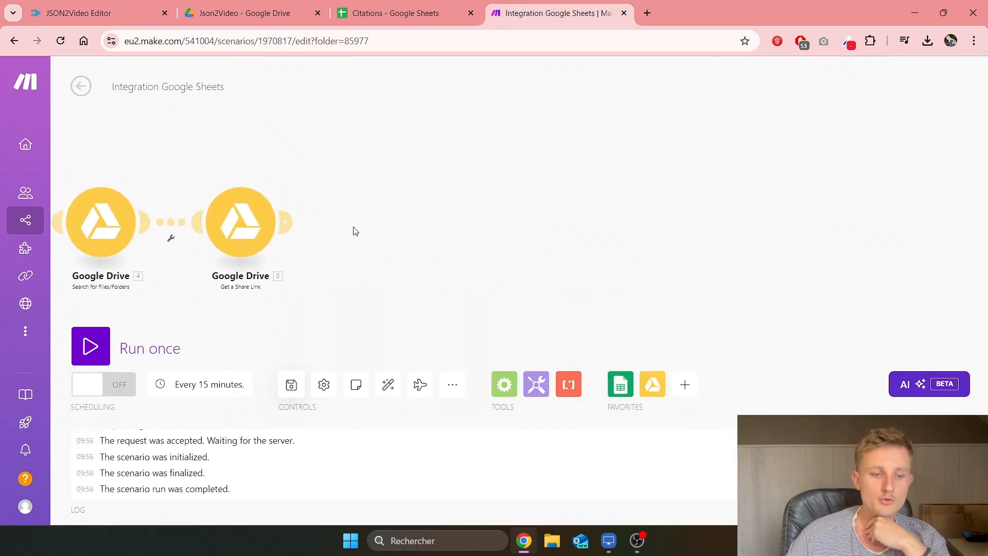
click(283, 222)
text(json2video)
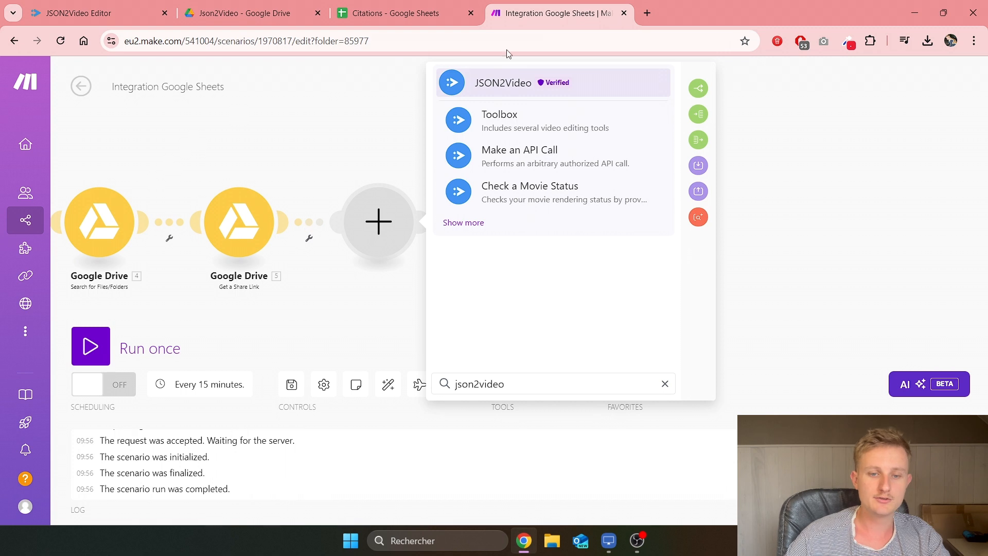
click(515, 93)
scroll(549, 157, down, 5)
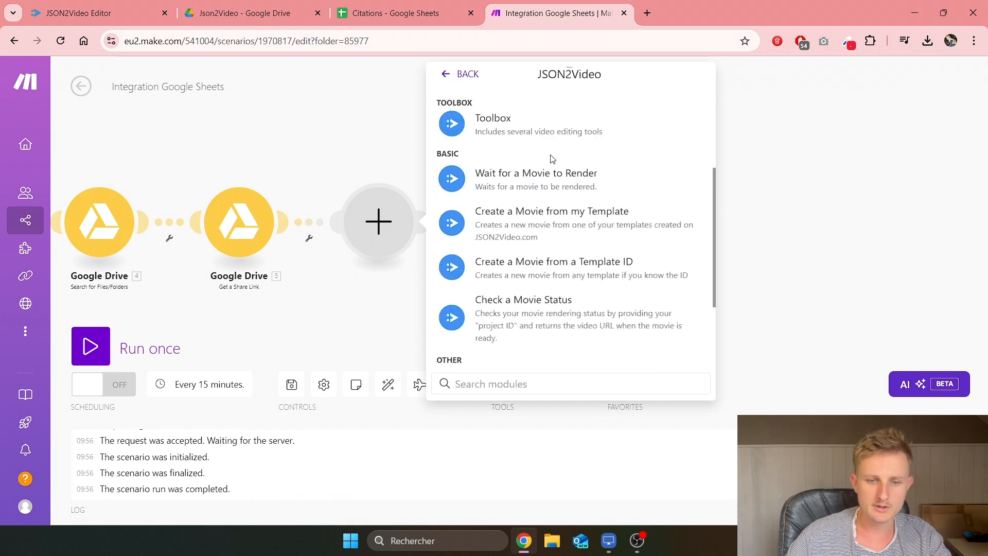
click(566, 222)
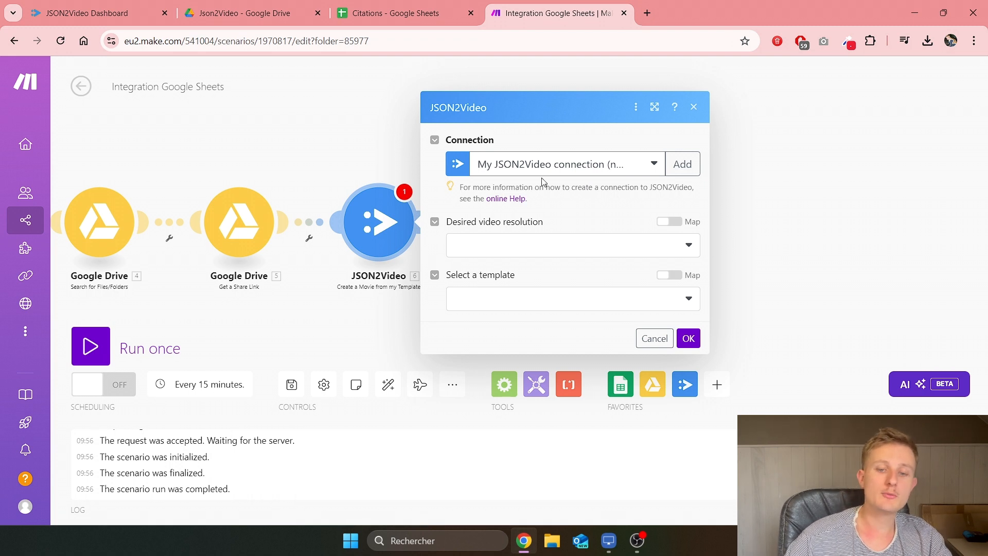
Step: Create a new JSON2Video connection by entering the API key and saving it
click(683, 164)
click(439, 192)
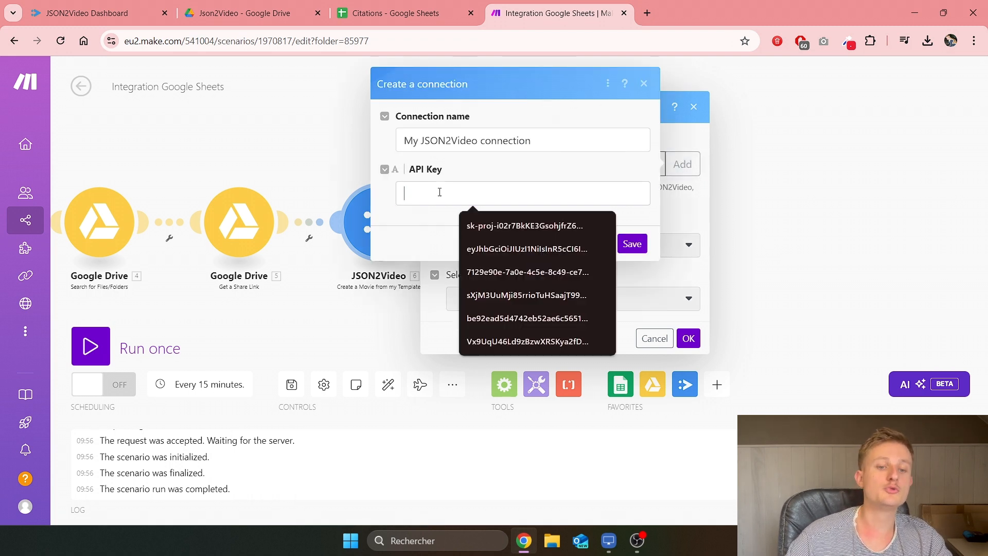
click(448, 169)
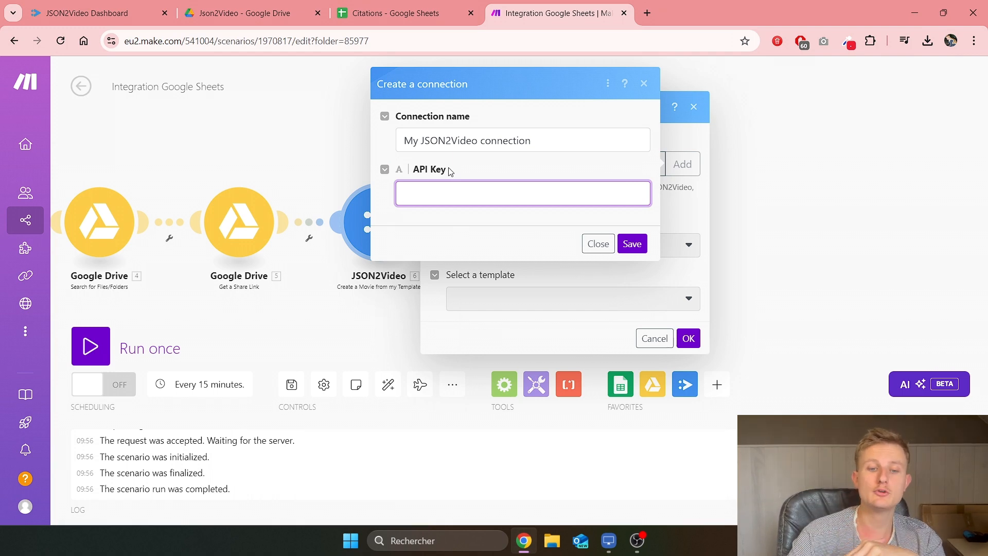
click(453, 191)
click(600, 163)
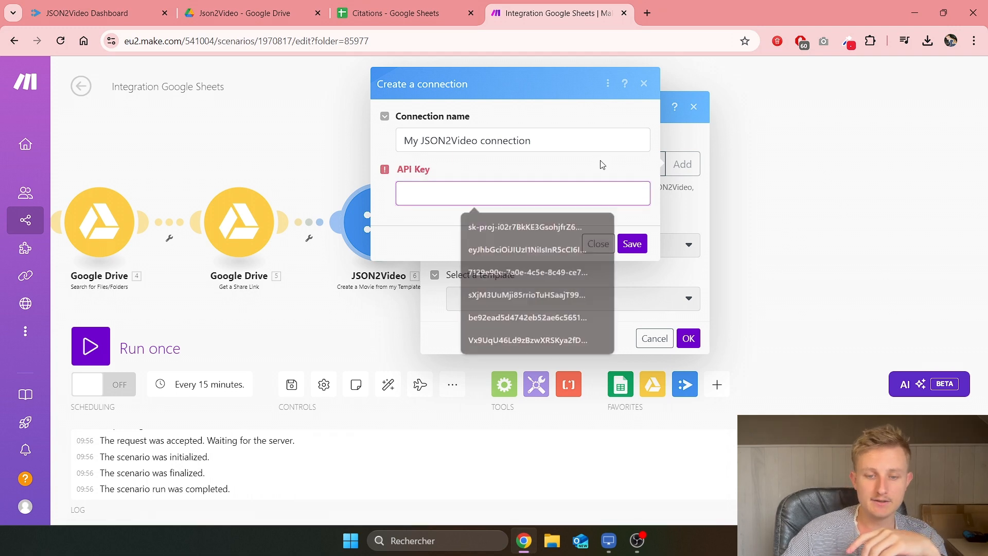
click(585, 265)
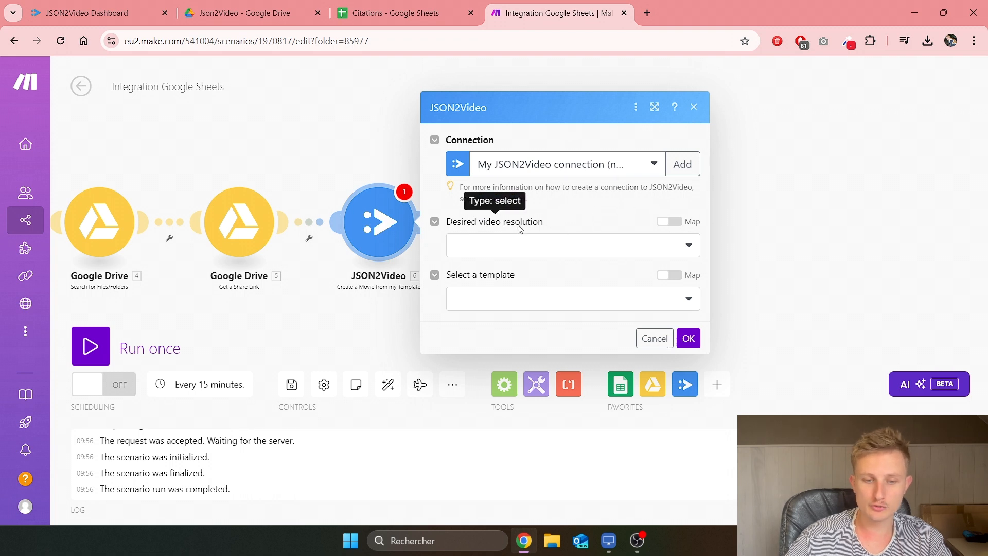
Step: Choose the Notre_citation template with a custom 1080 × 1920 video resolution and keep the settings
click(532, 305)
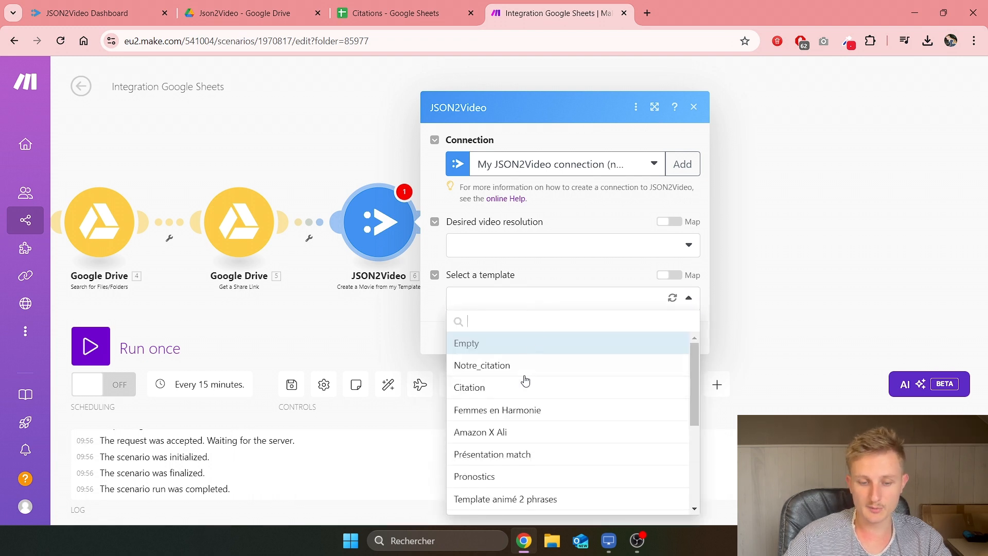
click(491, 371)
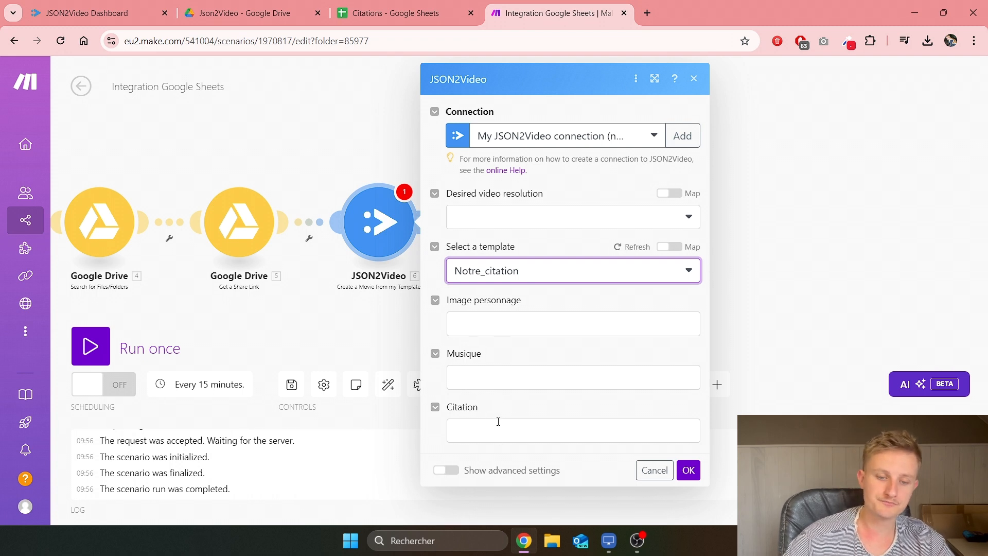
click(659, 217)
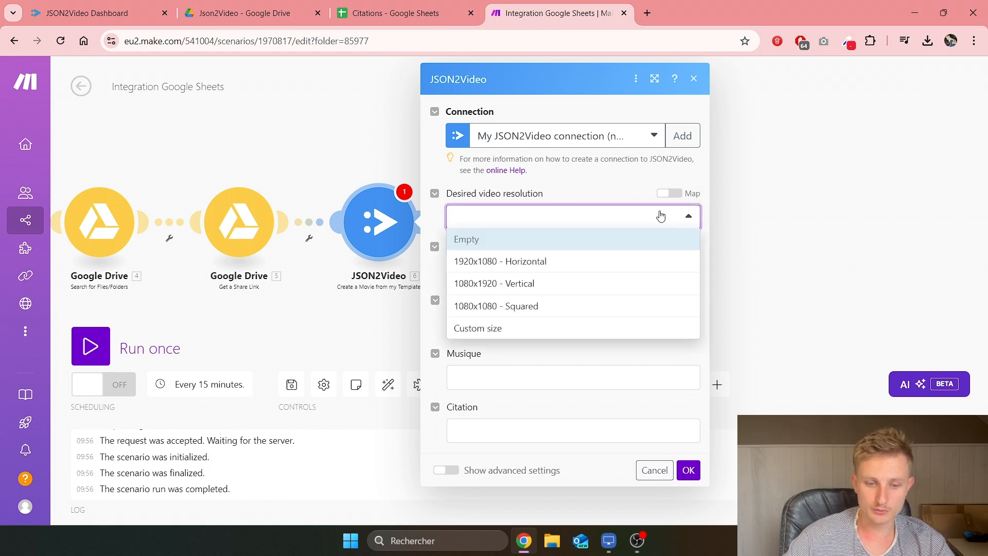
click(535, 330)
click(517, 263)
text(1)
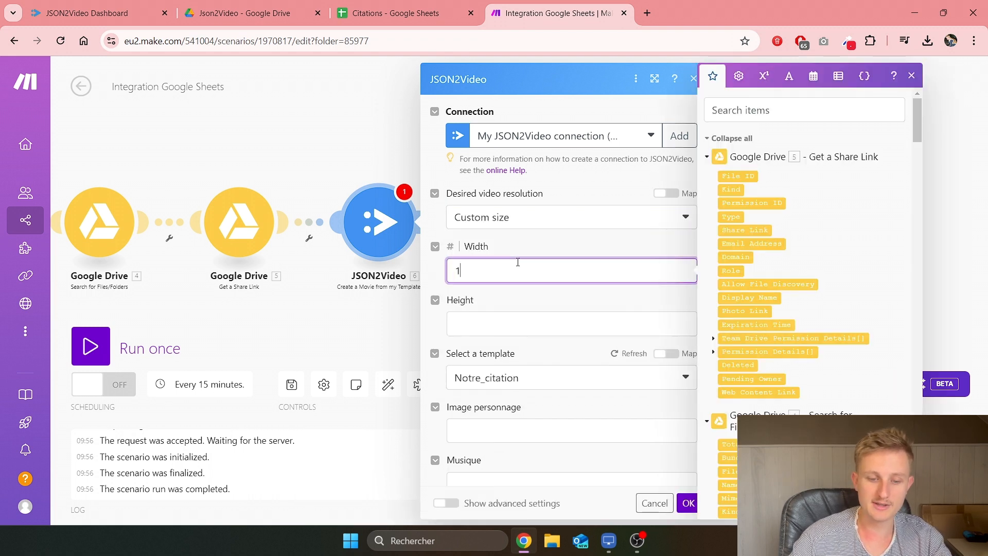
text(080)
key(Tab)
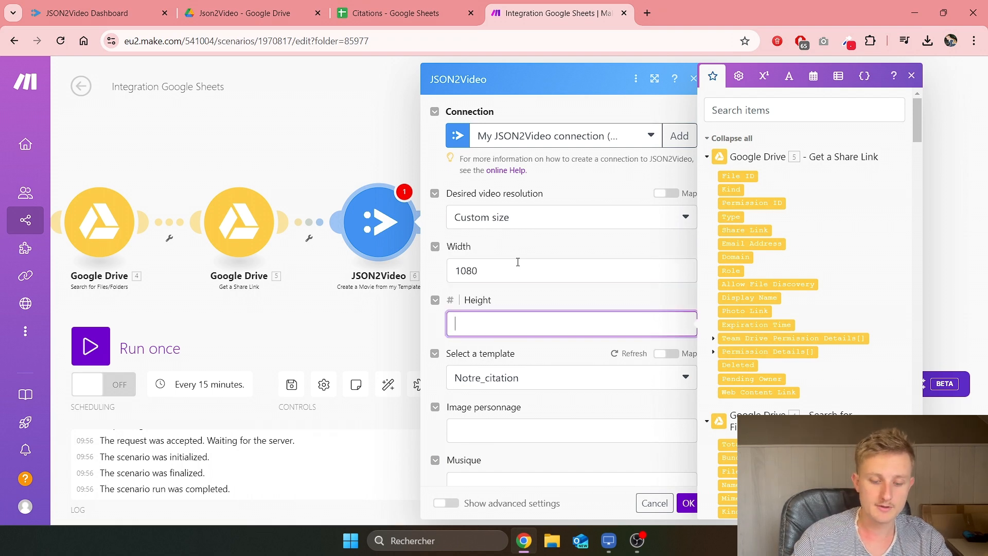
scroll(518, 262, down, 2)
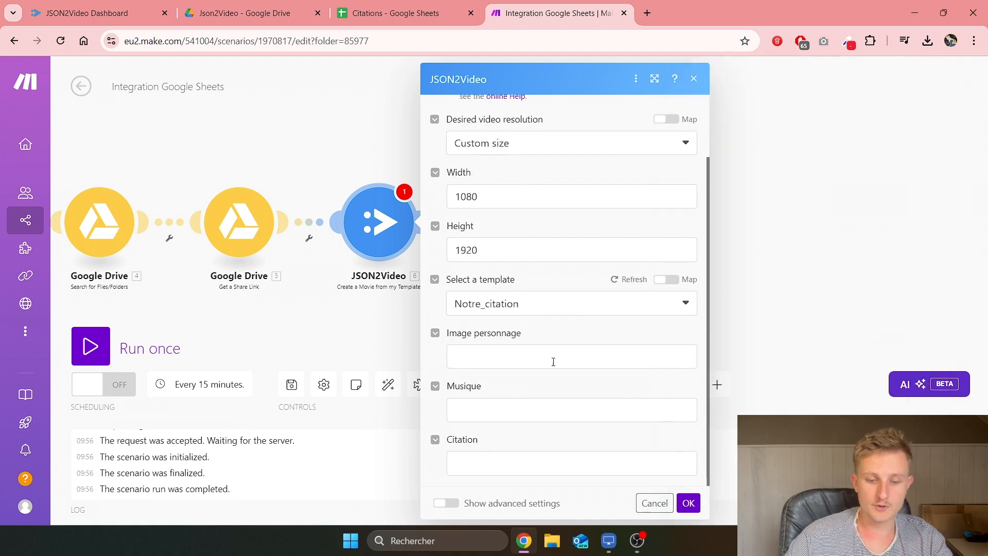
click(502, 353)
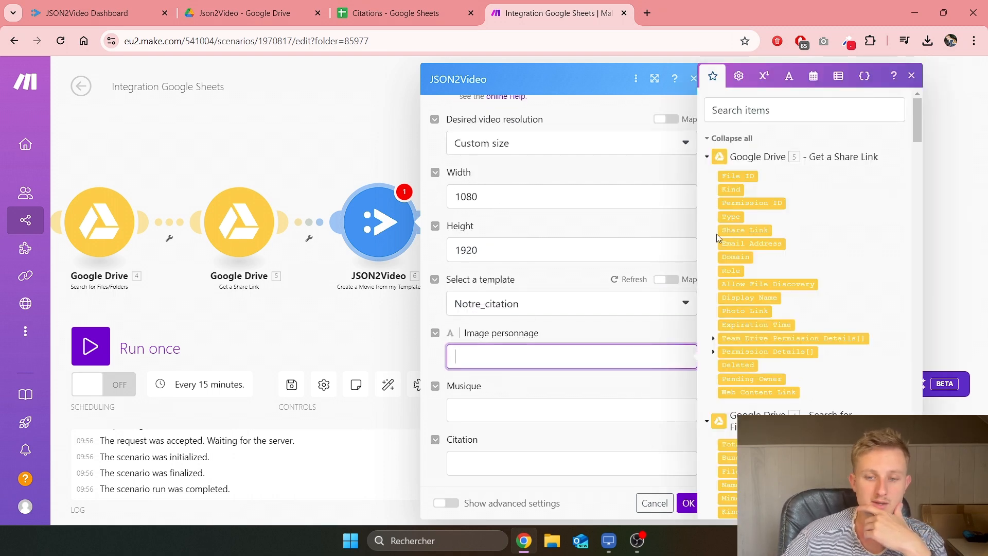
scroll(734, 214, down, 1)
scroll(735, 216, down, 8)
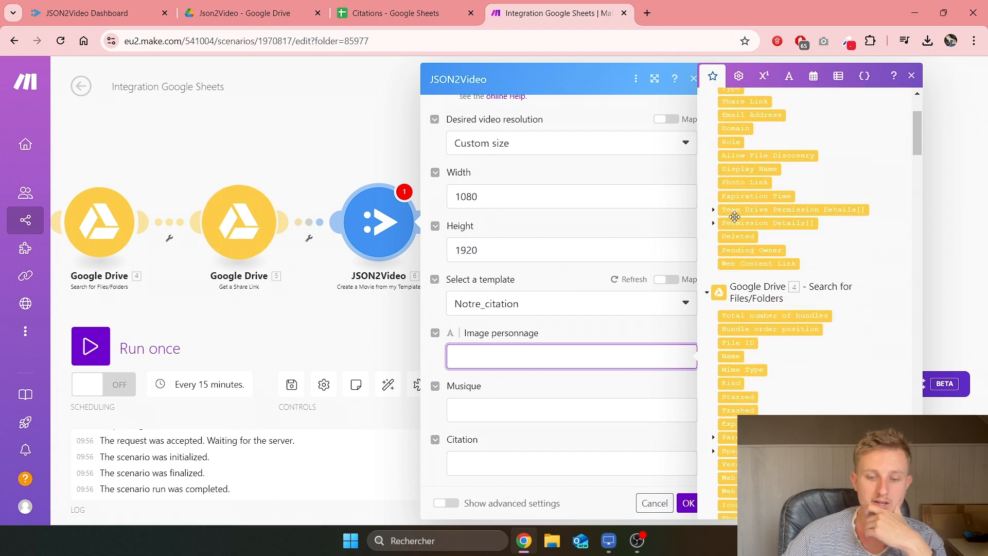
scroll(745, 225, down, 2)
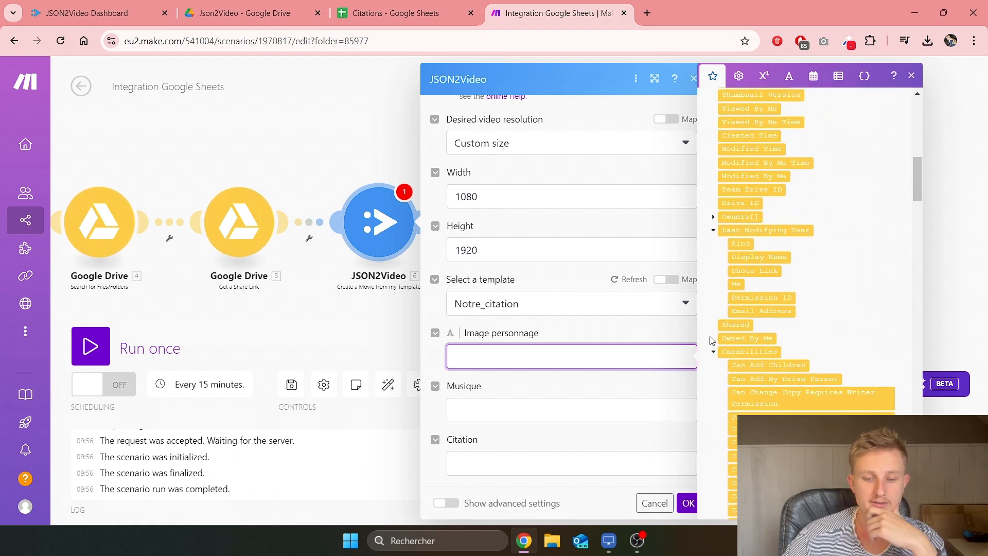
scroll(854, 288, up, 12)
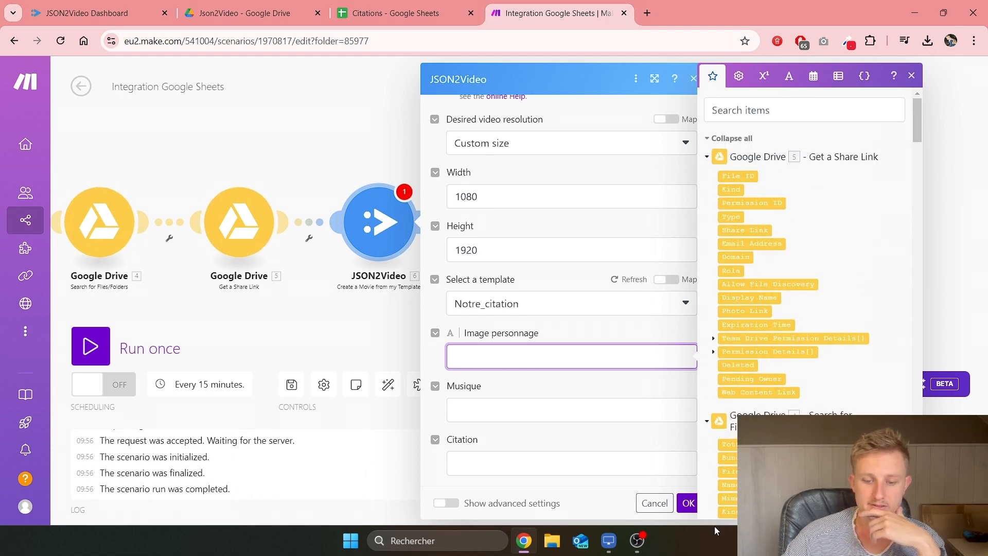
click(688, 502)
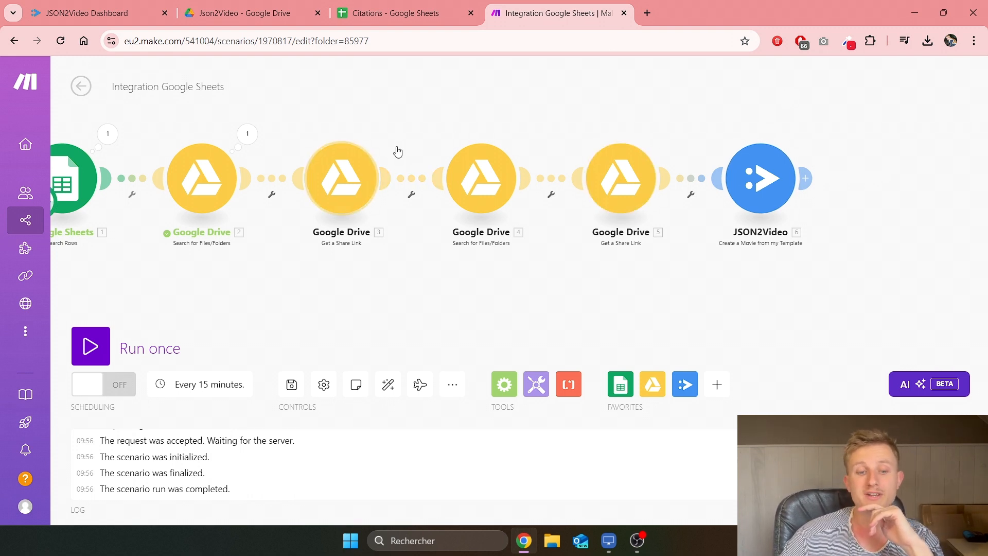
Step: Rename the music share-link module to 'Lien Musique'
right_click(626, 186)
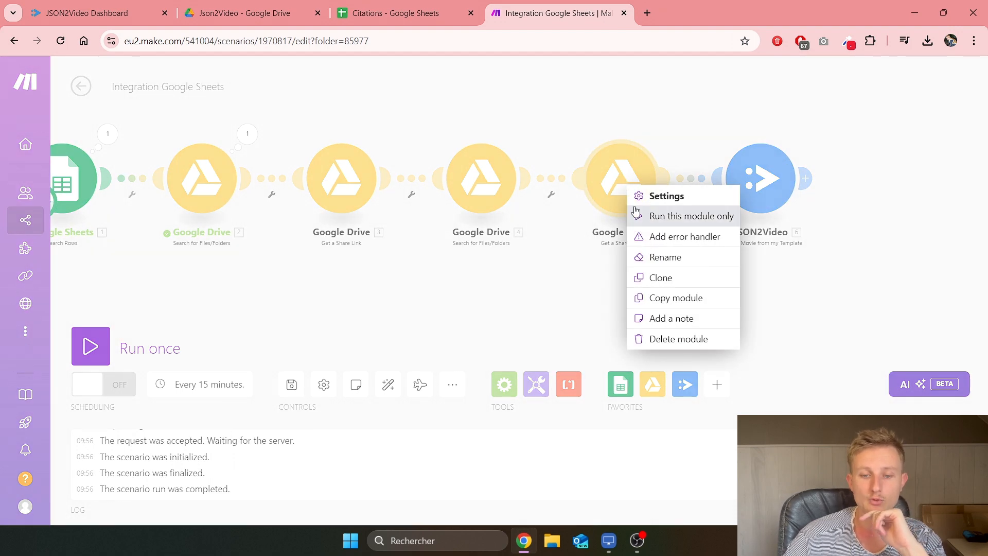
click(652, 255)
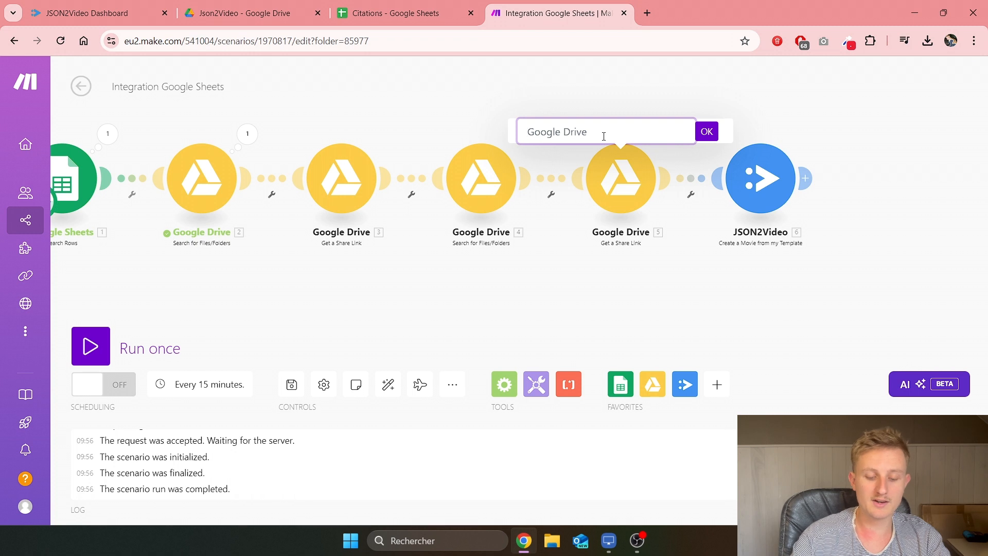
key(ctrl+a)
text(Li)
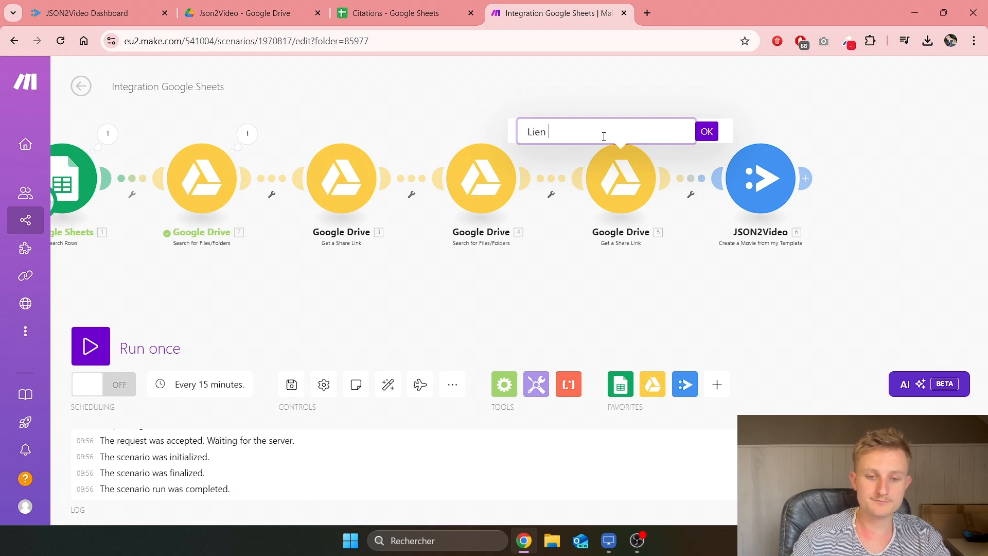
text(en Musique)
key(Return)
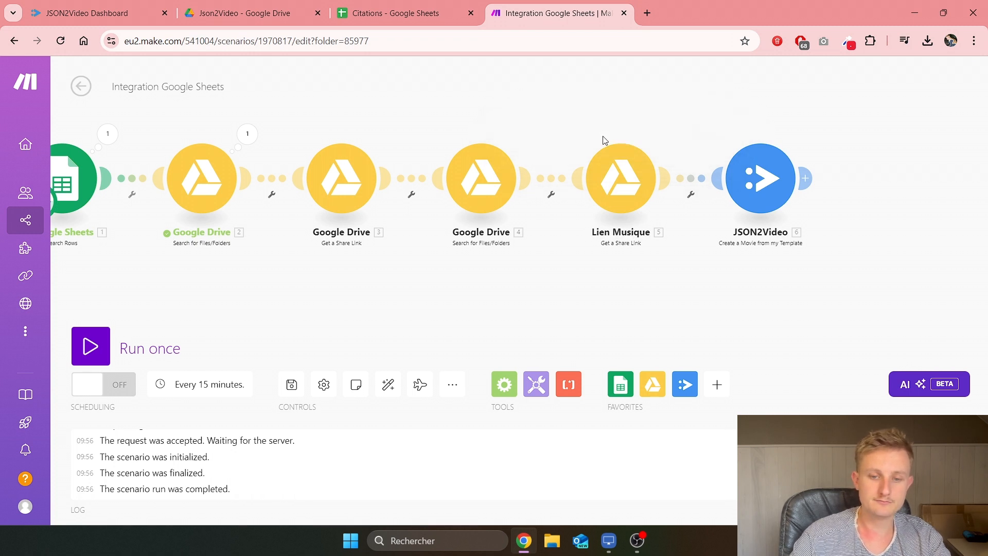
Step: Rename the image share-link module to 'Lien image personnage'
right_click(365, 186)
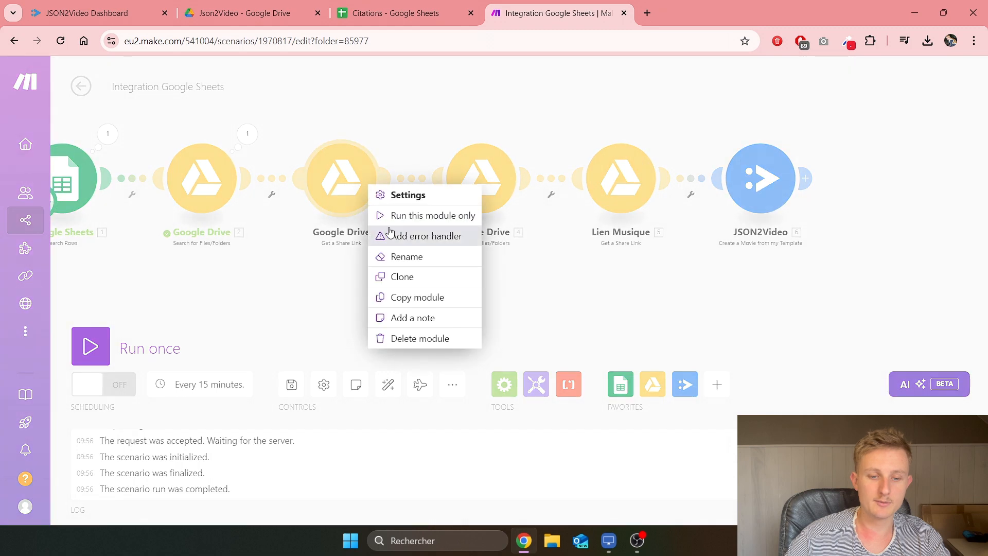
click(384, 259)
text(Lien image personnage)
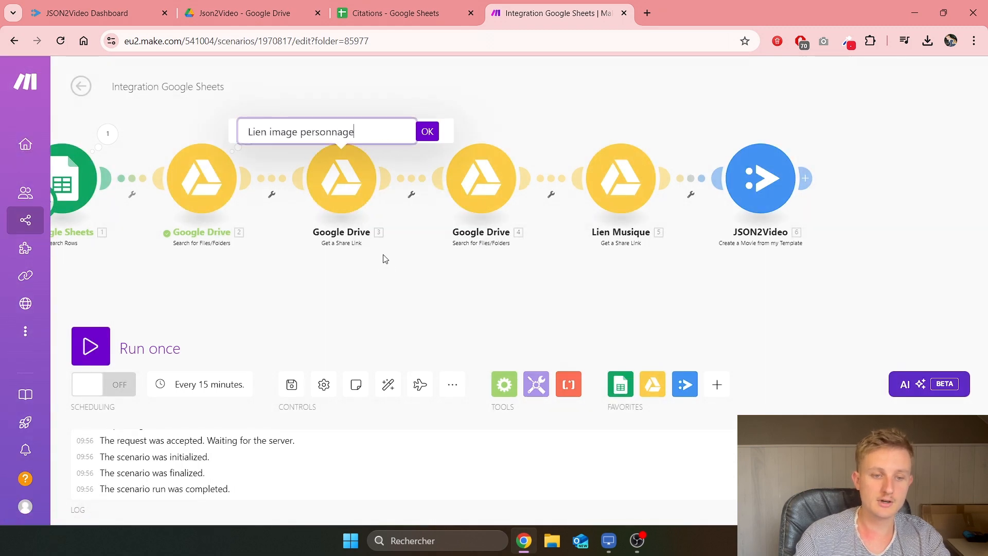
click(428, 131)
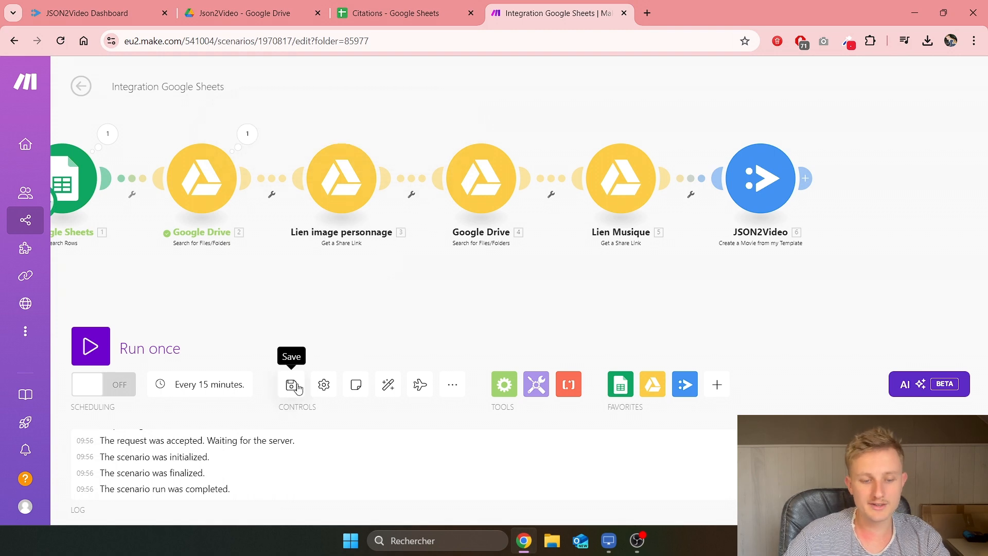
drag(697, 258, 599, 274)
Step: Map the Web Content Links of modules 3 and 5 into Image personnage and Musique
click(651, 195)
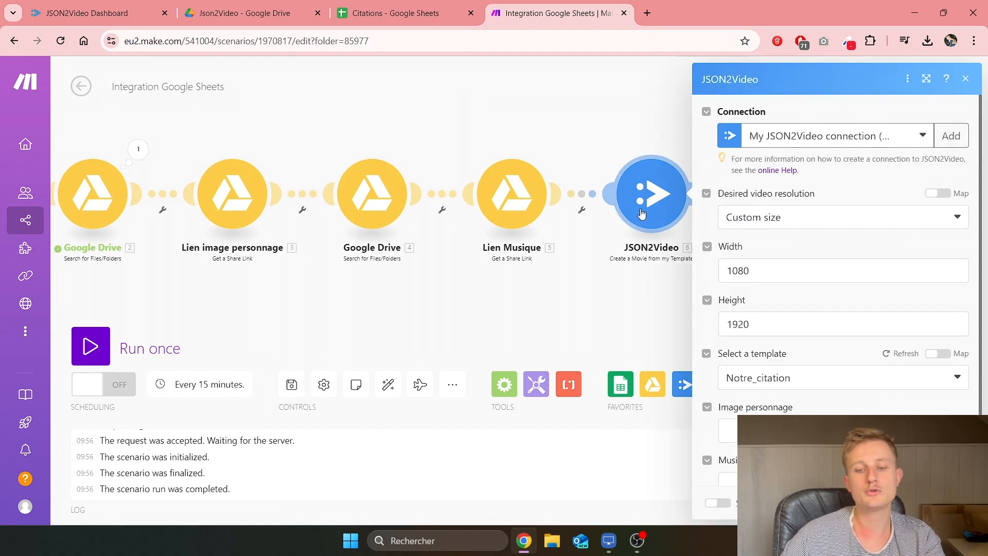
scroll(728, 314, down, 1)
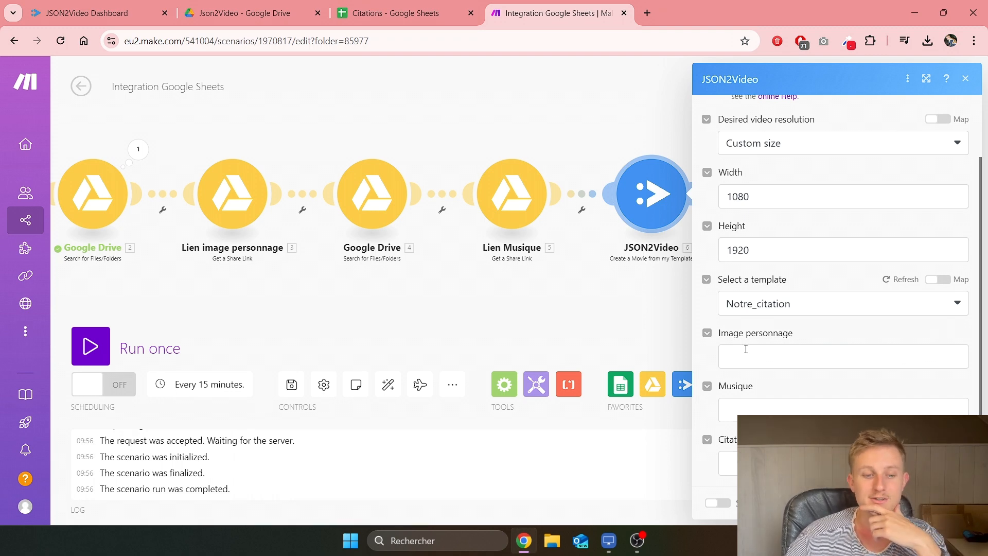
click(742, 357)
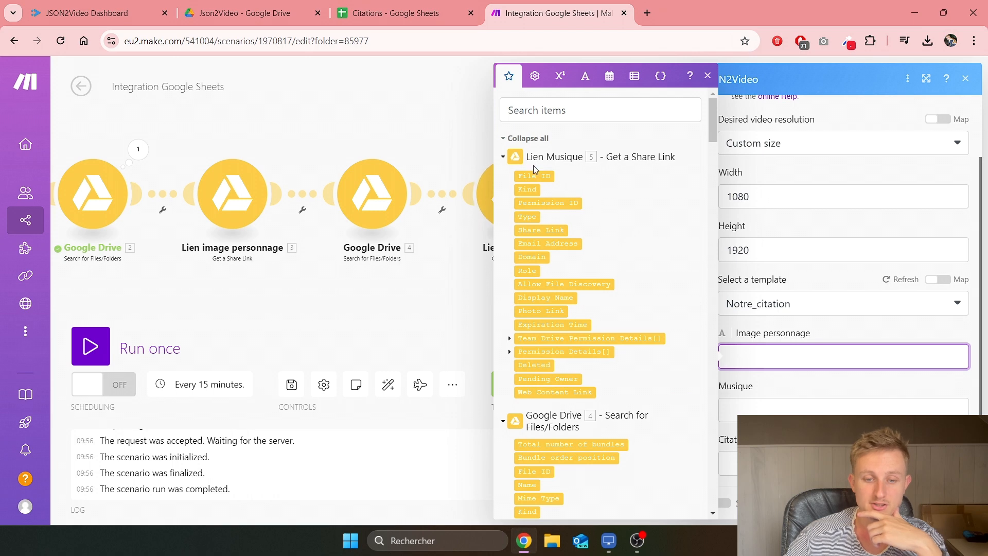
scroll(538, 263, down, 3)
scroll(538, 262, up, 7)
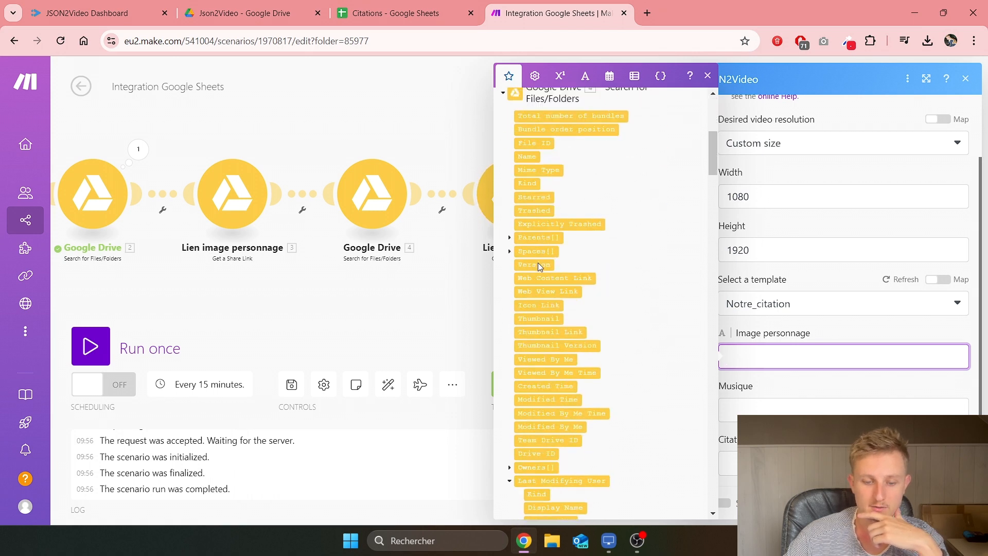
scroll(537, 260, down, 2)
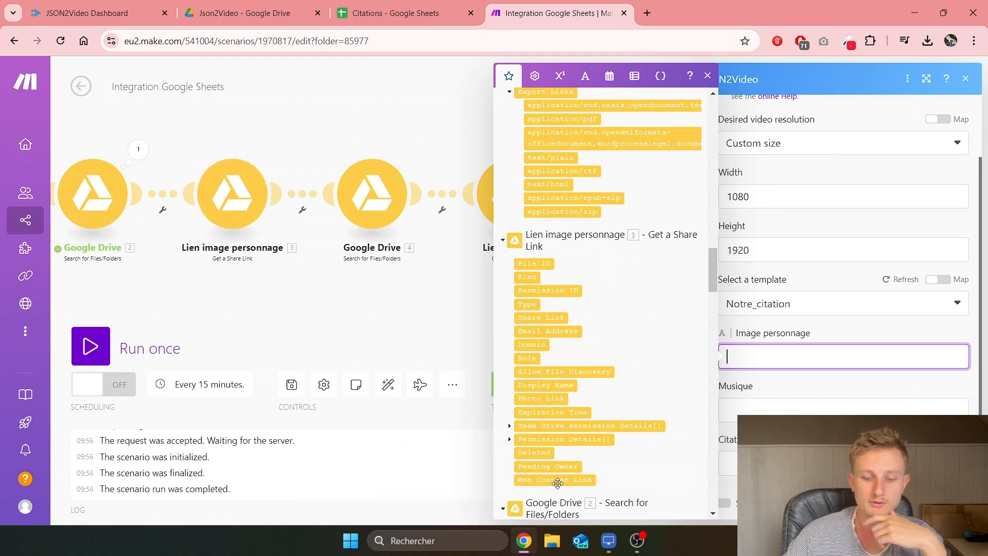
click(560, 480)
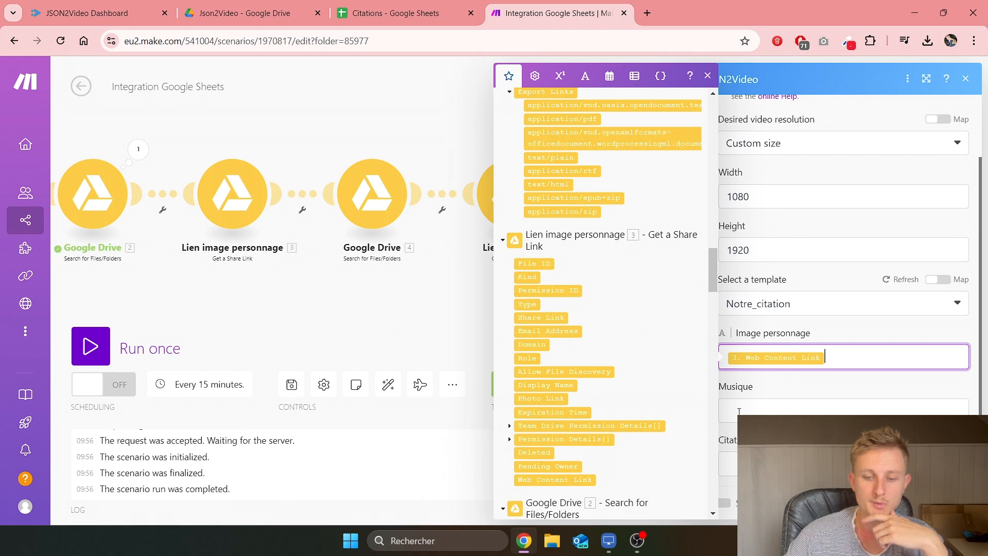
click(745, 411)
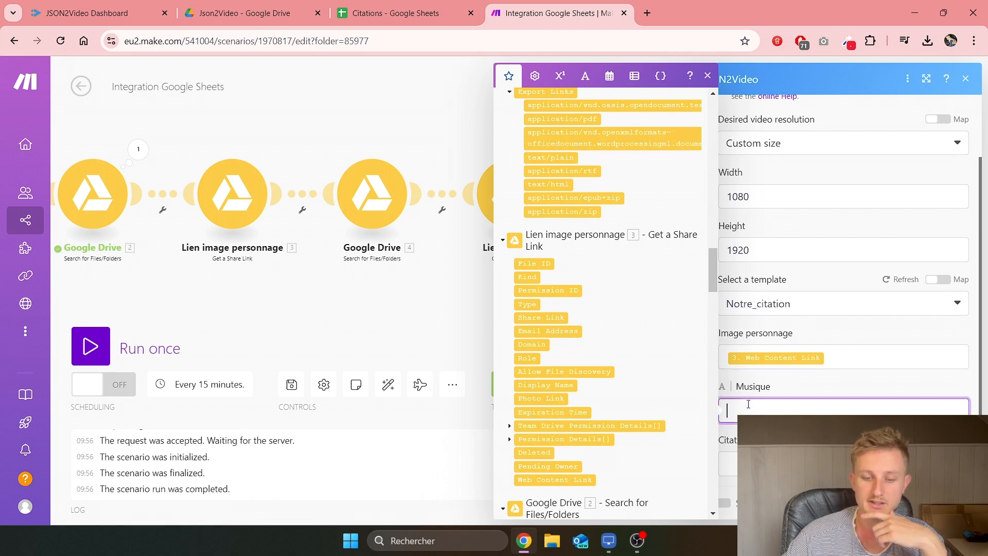
scroll(669, 332, up, 10)
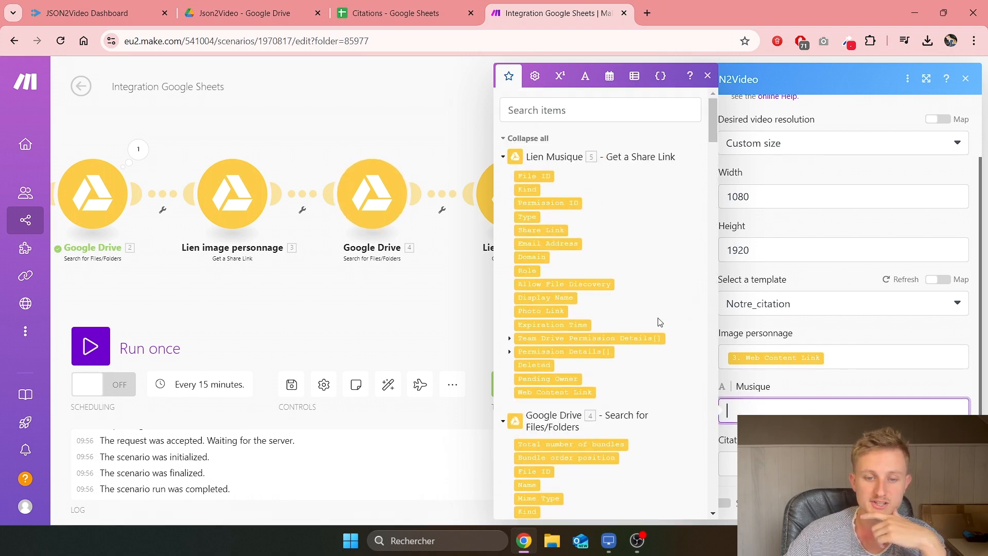
click(535, 392)
Step: Map the Search Rows Citation (B) value into Citation, confirm, and save the scenario
click(728, 463)
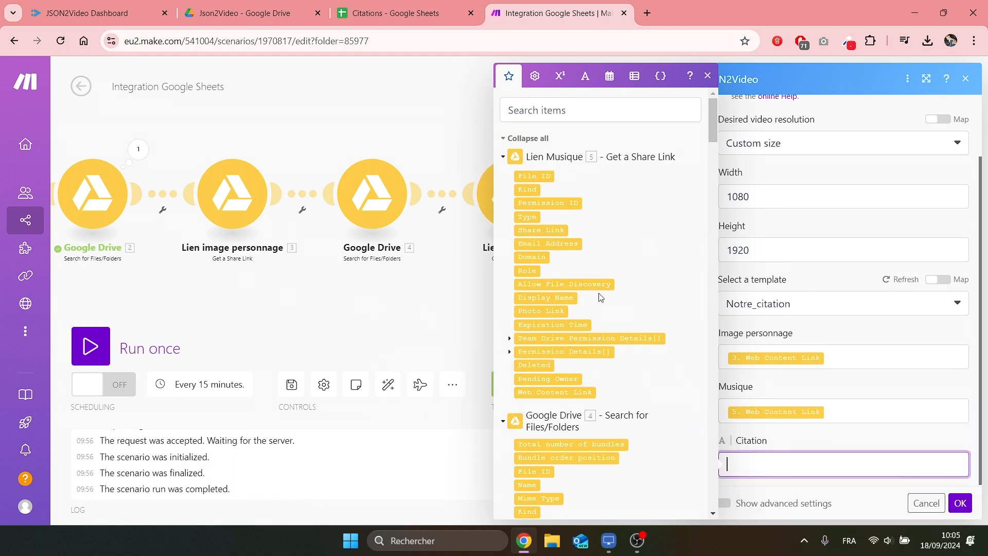
click(503, 157)
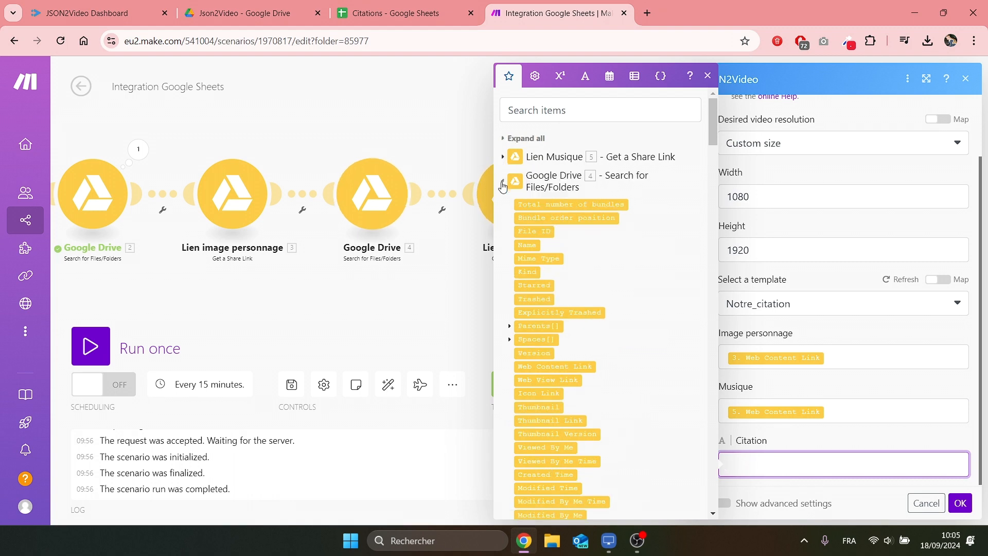
click(503, 182)
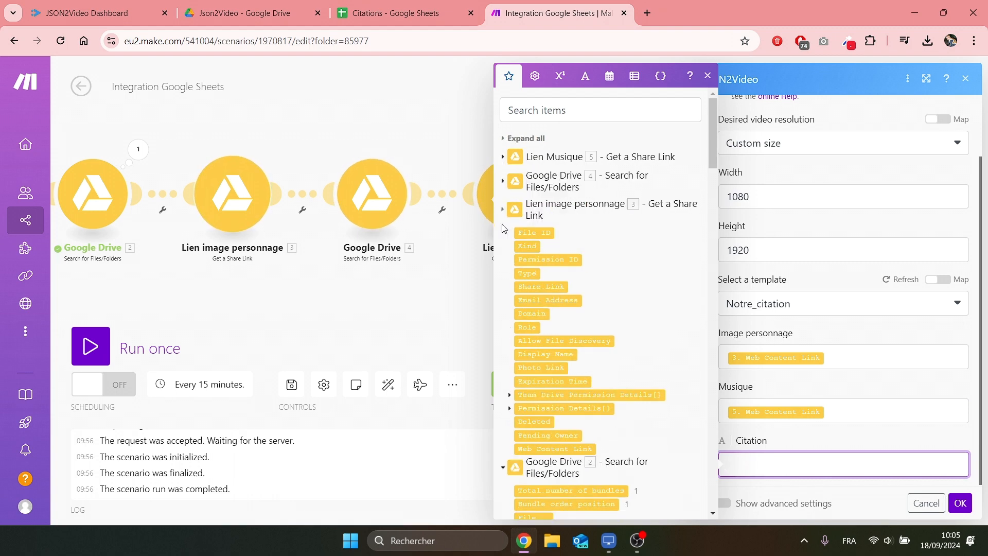
click(503, 209)
click(503, 238)
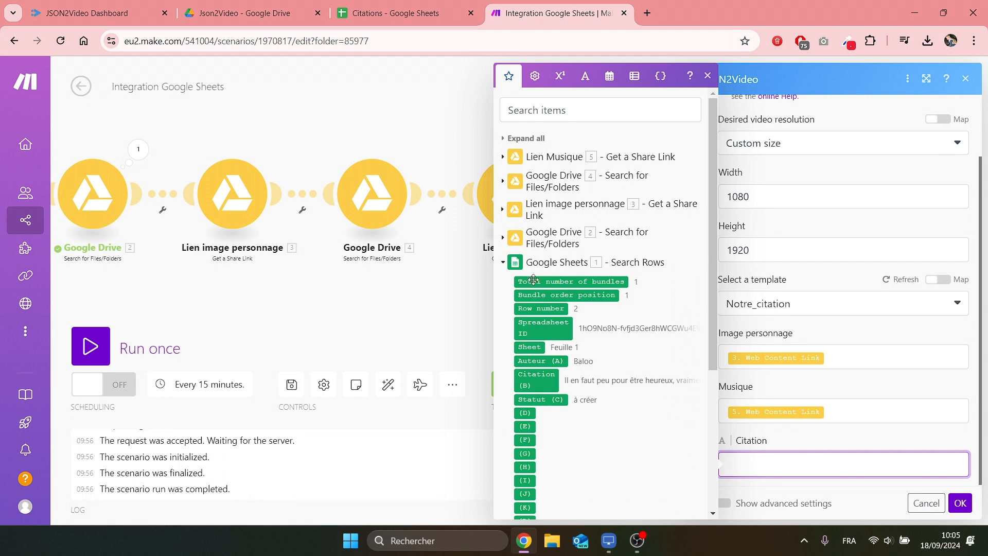
click(530, 388)
click(959, 505)
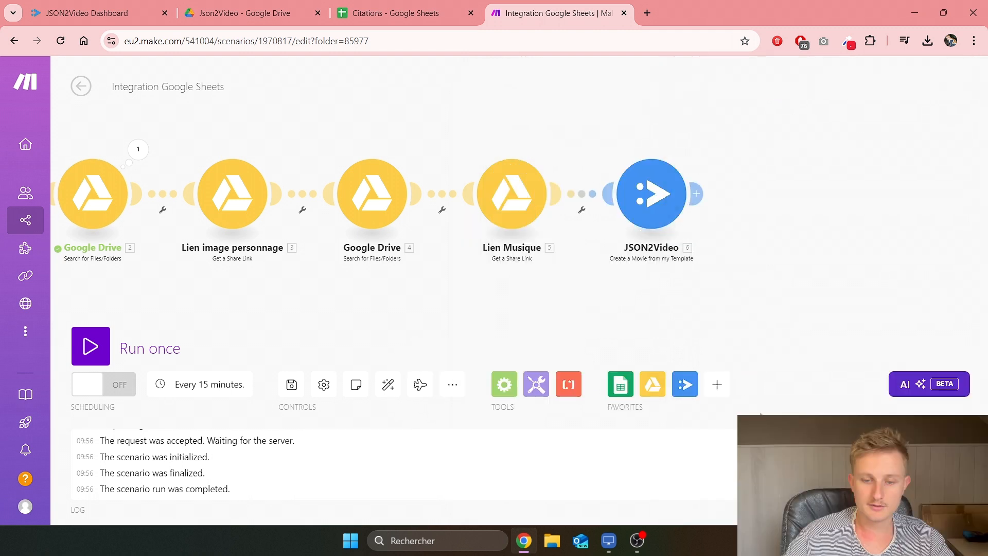
click(292, 399)
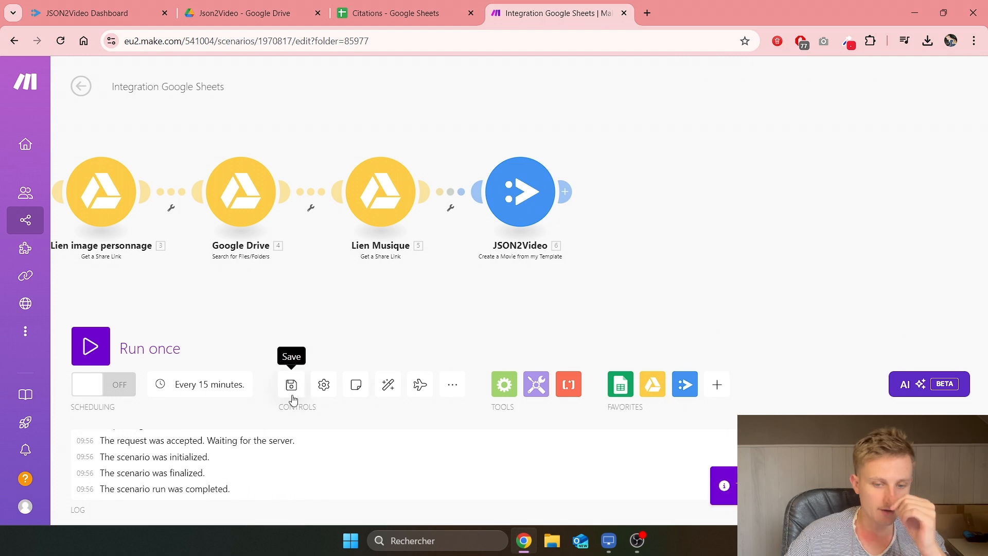
Step: Add a Google Sheets 'Update a Row' module after the JSON2Video step
drag(547, 274, 478, 289)
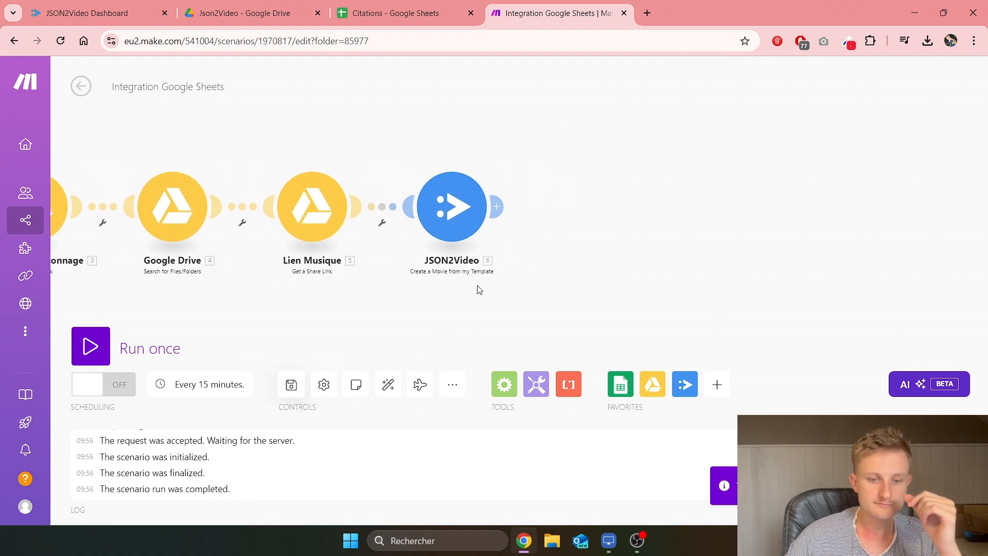
click(500, 212)
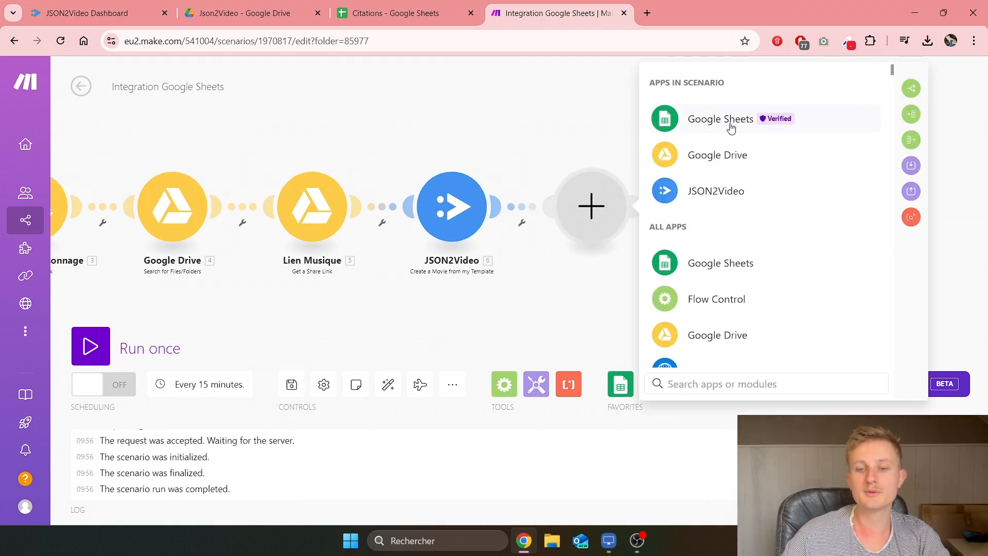
click(732, 128)
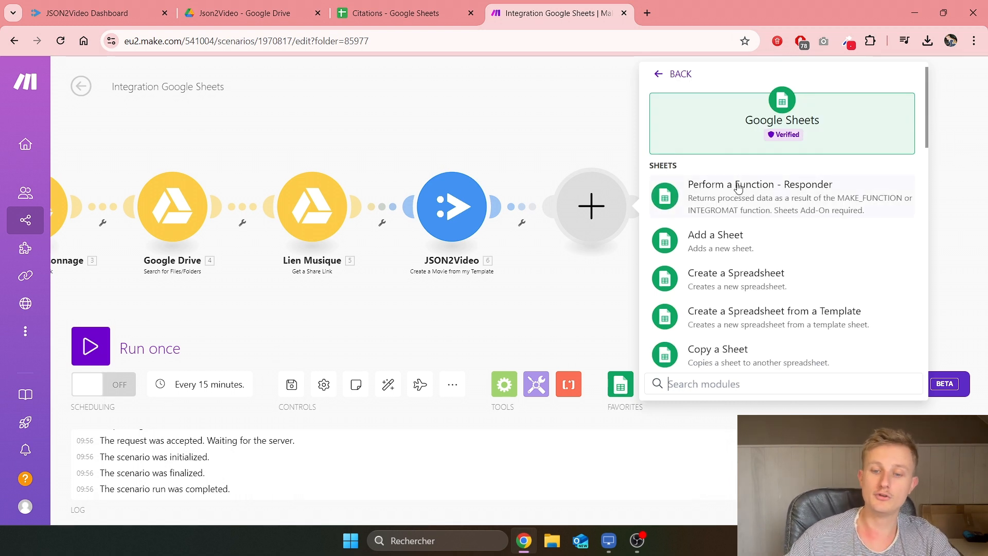
scroll(740, 260, down, 4)
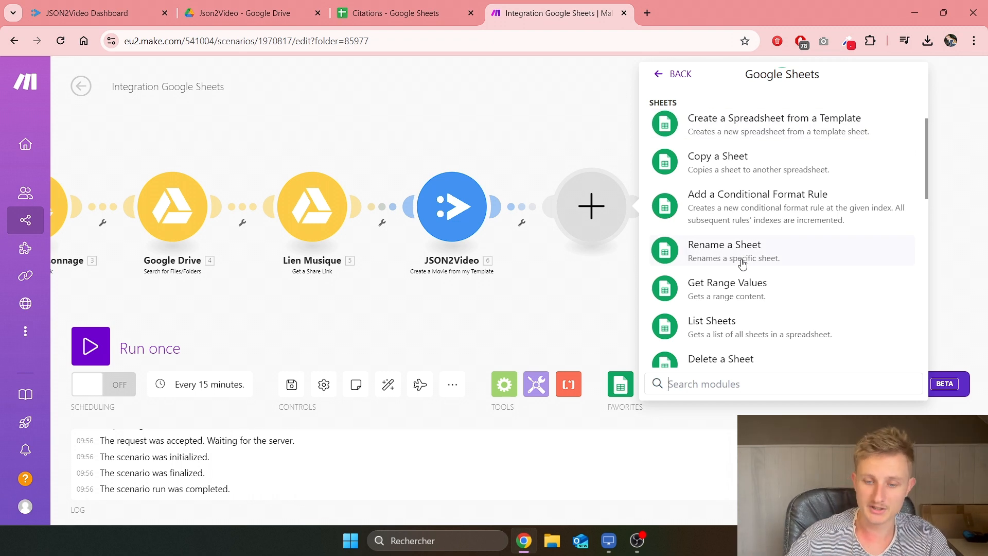
scroll(742, 263, down, 6)
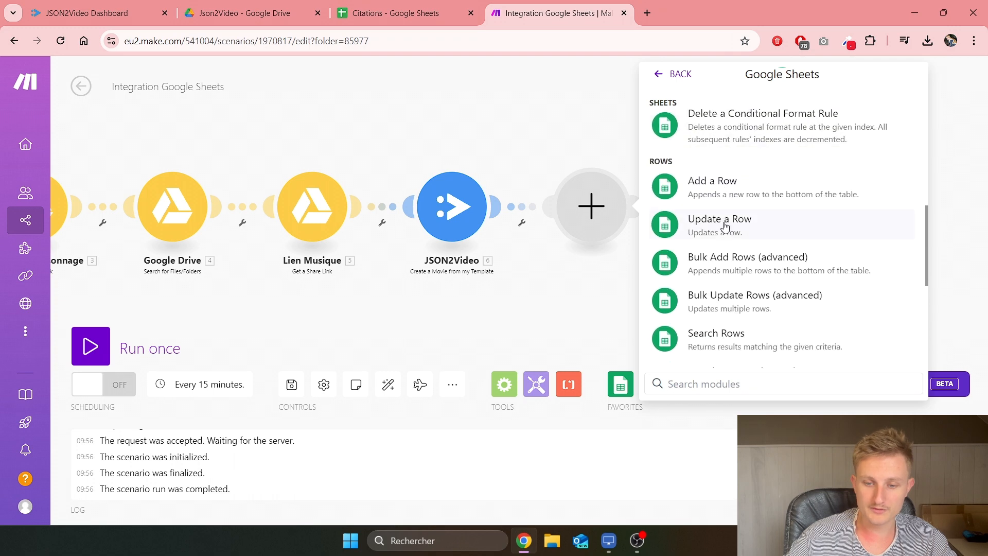
click(725, 227)
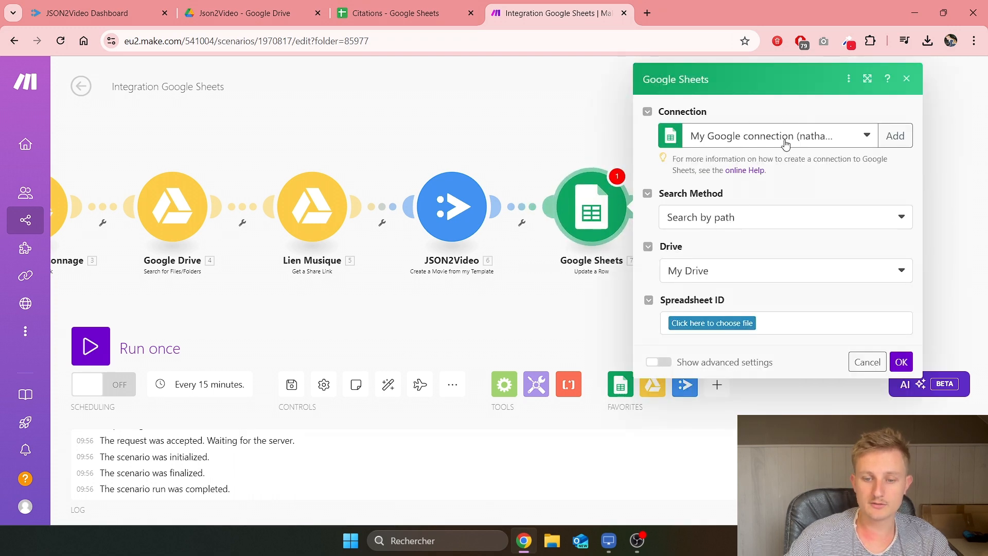
Step: Target the Json2Video/Citations spreadsheet and map the Search Rows row number into Row number
click(719, 322)
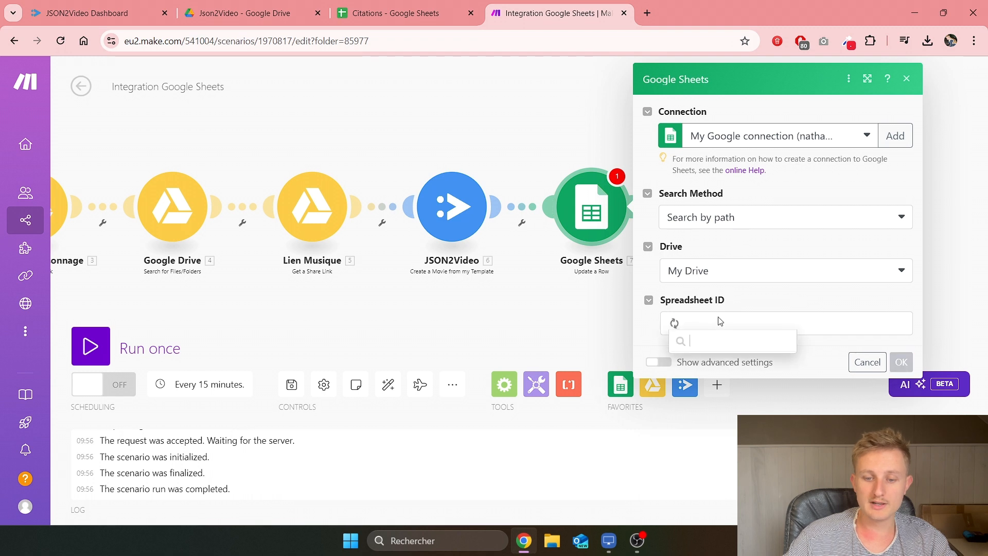
click(710, 455)
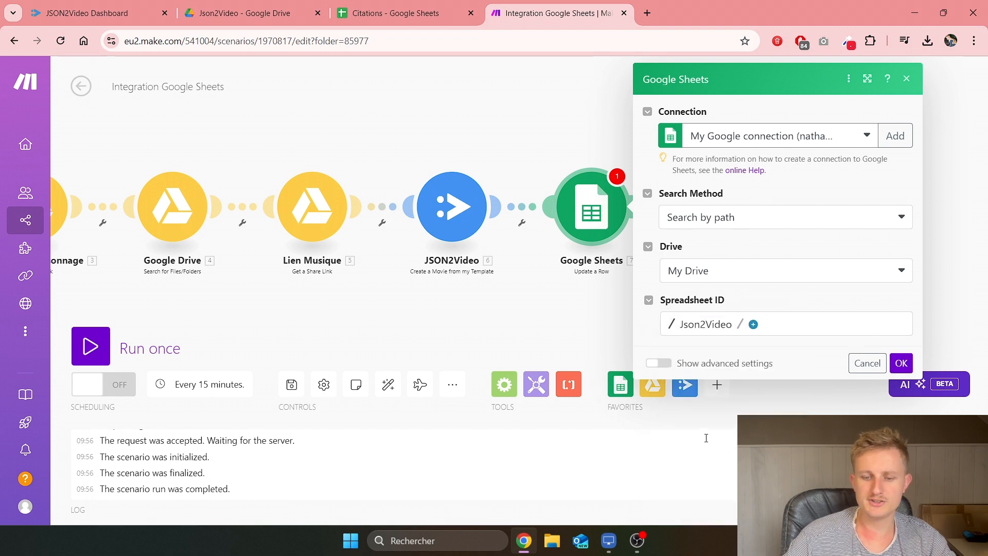
click(775, 344)
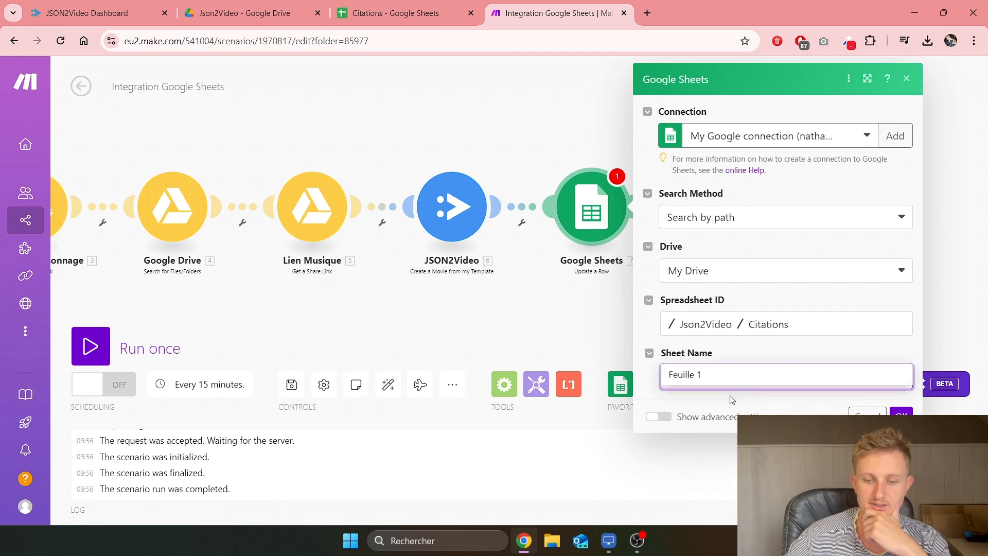
scroll(729, 360, down, 2)
click(729, 365)
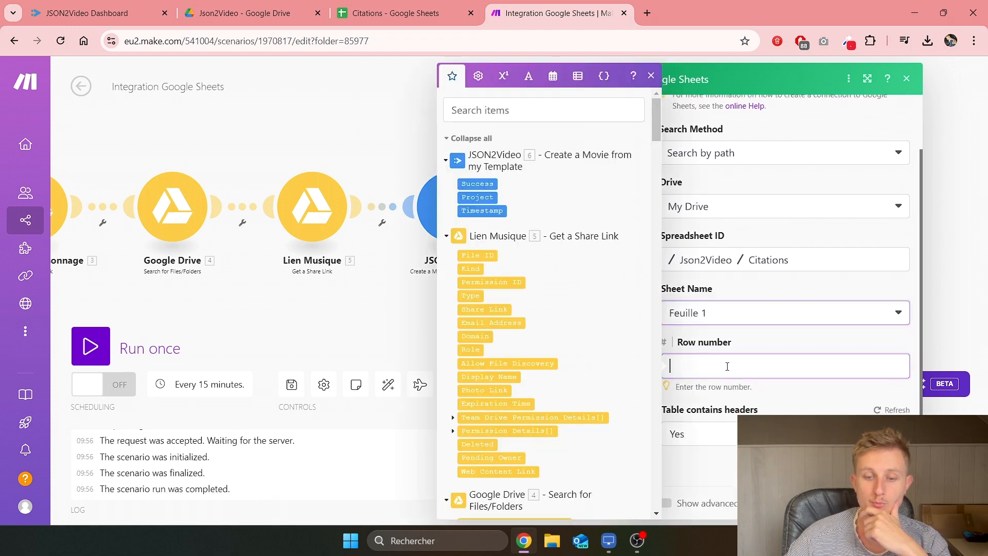
scroll(533, 242, down, 5)
scroll(533, 243, down, 10)
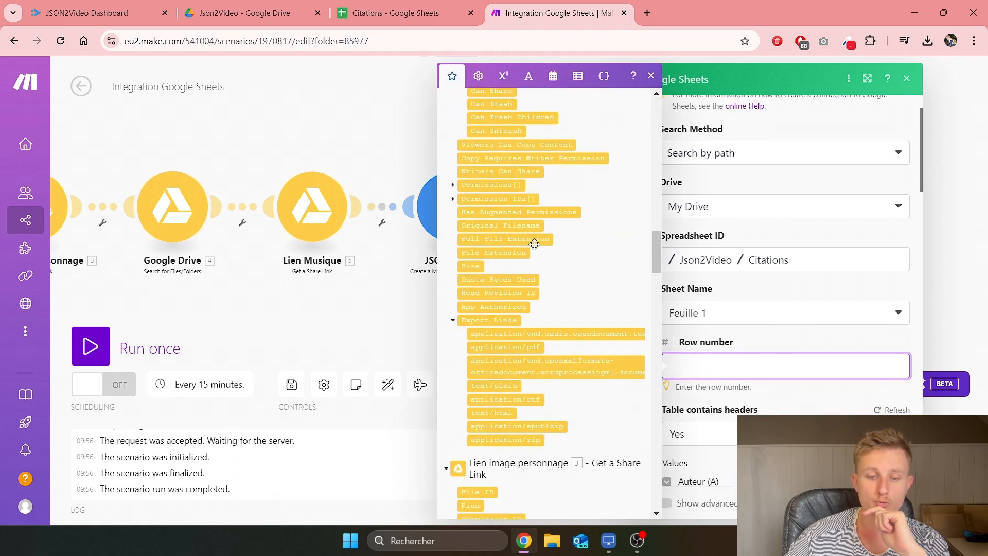
scroll(534, 244, down, 3)
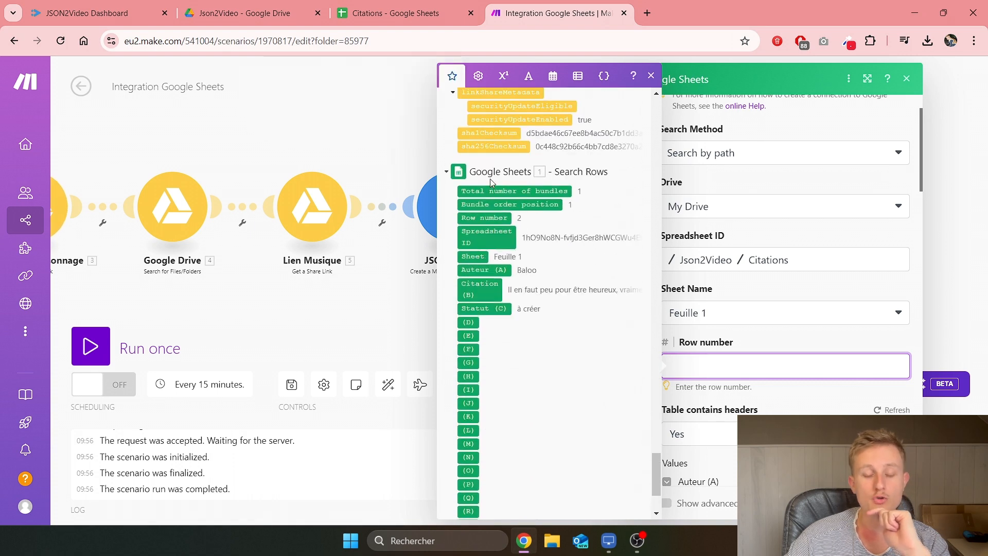
click(504, 218)
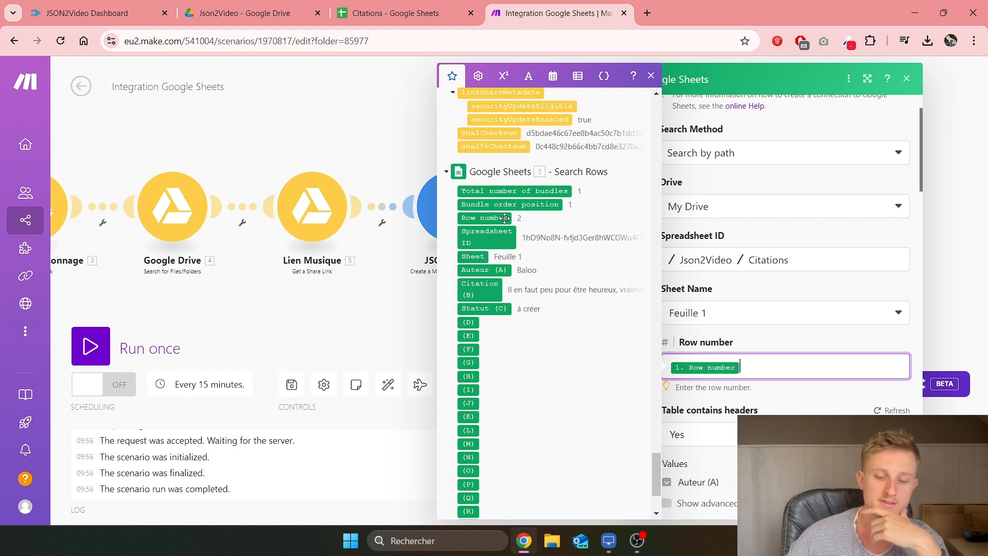
click(785, 407)
Step: Enter the completed status in Statut (C), confirm the module, and save the scenario
scroll(778, 404, down, 3)
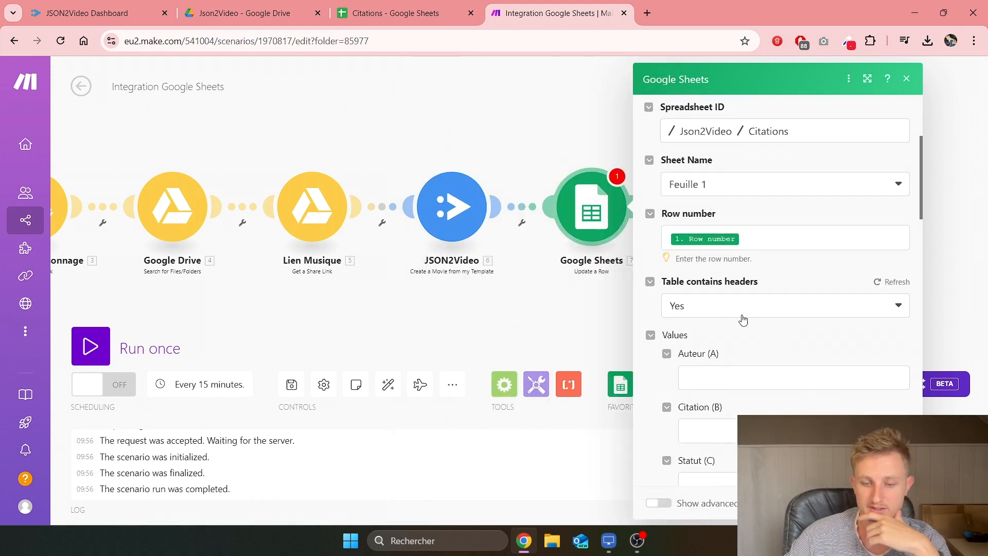
scroll(728, 345, down, 2)
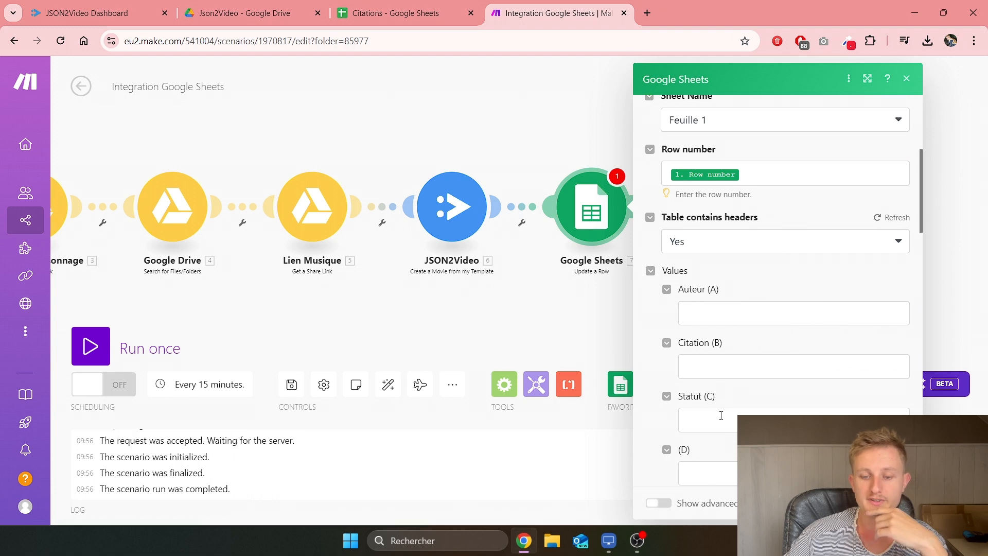
click(721, 416)
text(Terminée)
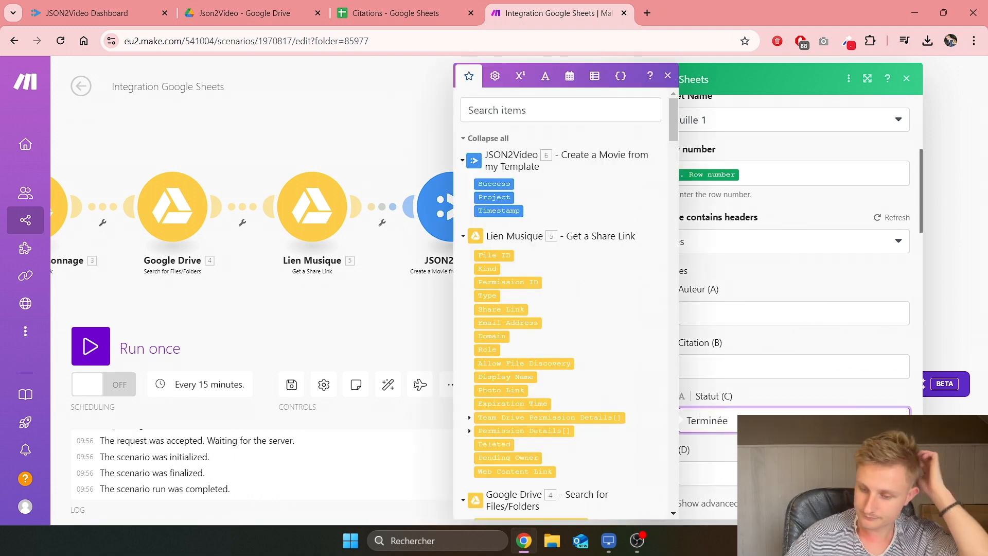
click(896, 503)
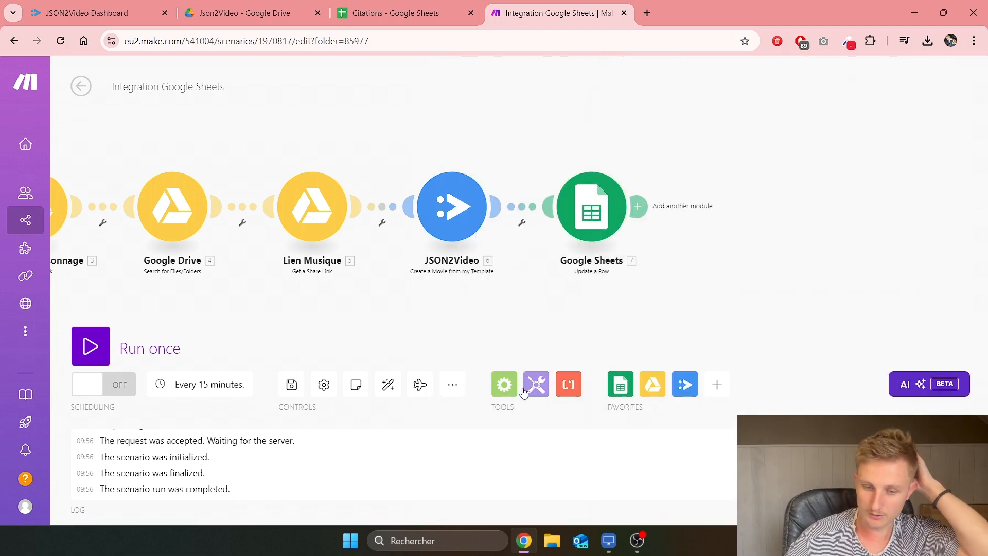
click(295, 390)
drag(348, 333, 624, 282)
scroll(532, 319, down, 3)
Step: Schedule the scenario Daily at 09:30, then toggle scheduling on and back off
scroll(623, 282, up, 1)
scroll(661, 278, down, 1)
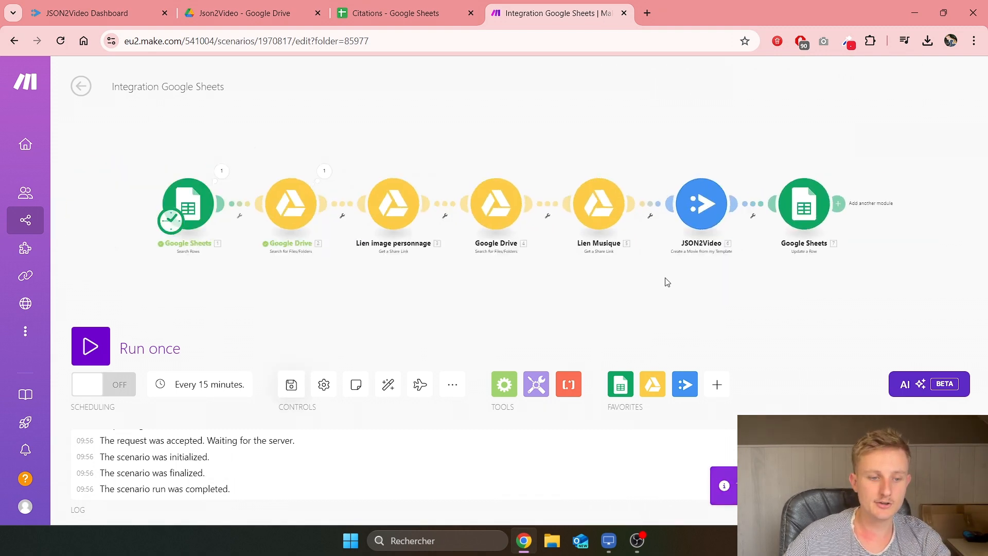
drag(700, 278, 679, 275)
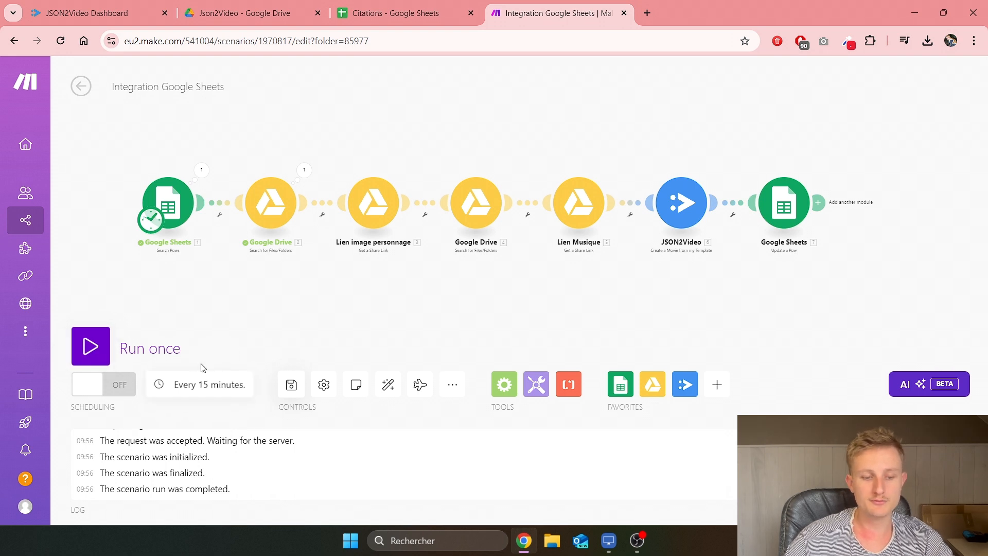
click(194, 390)
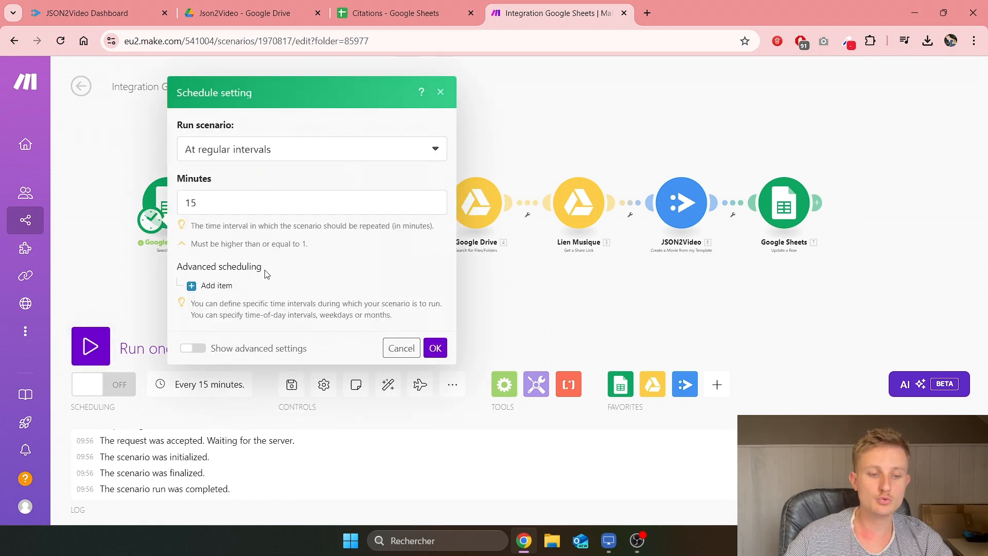
click(272, 148)
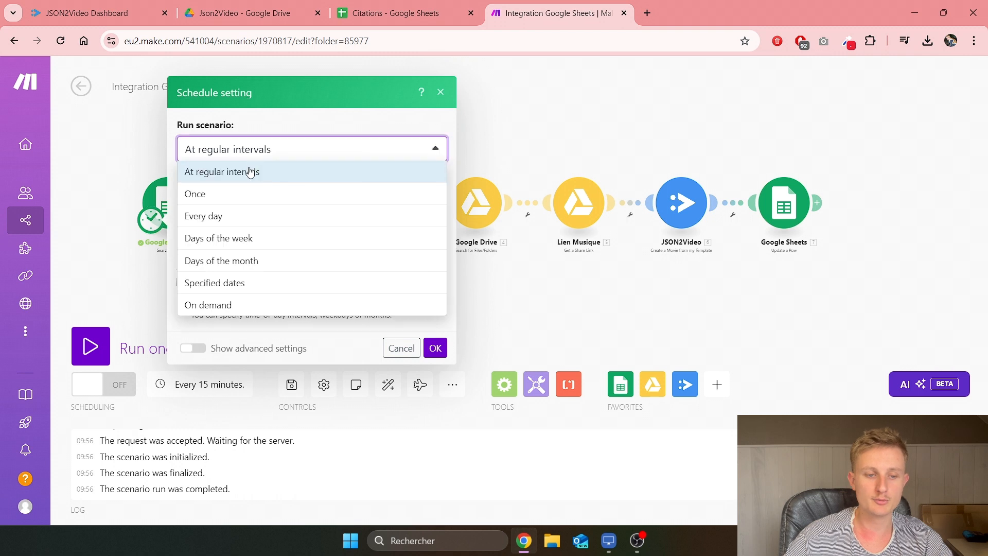
click(219, 221)
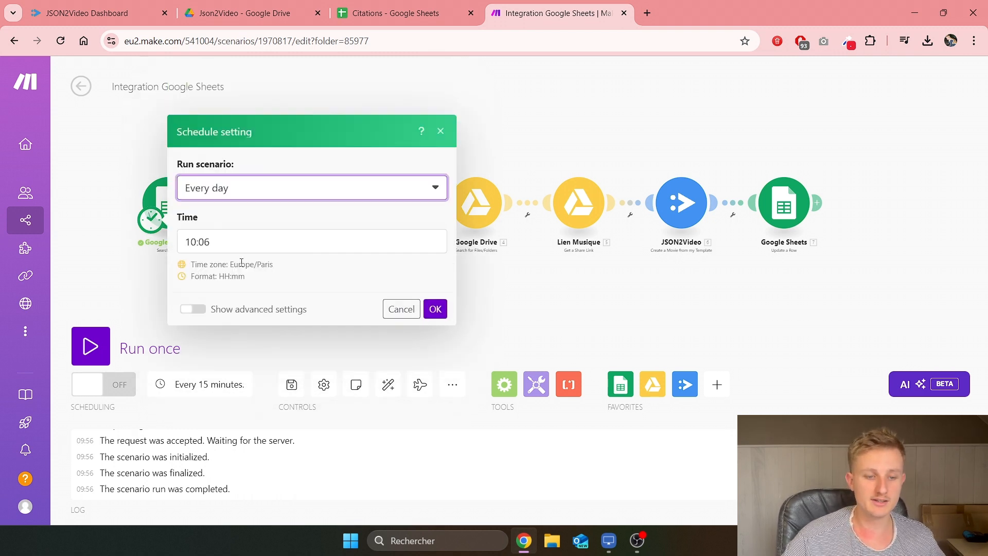
click(227, 250)
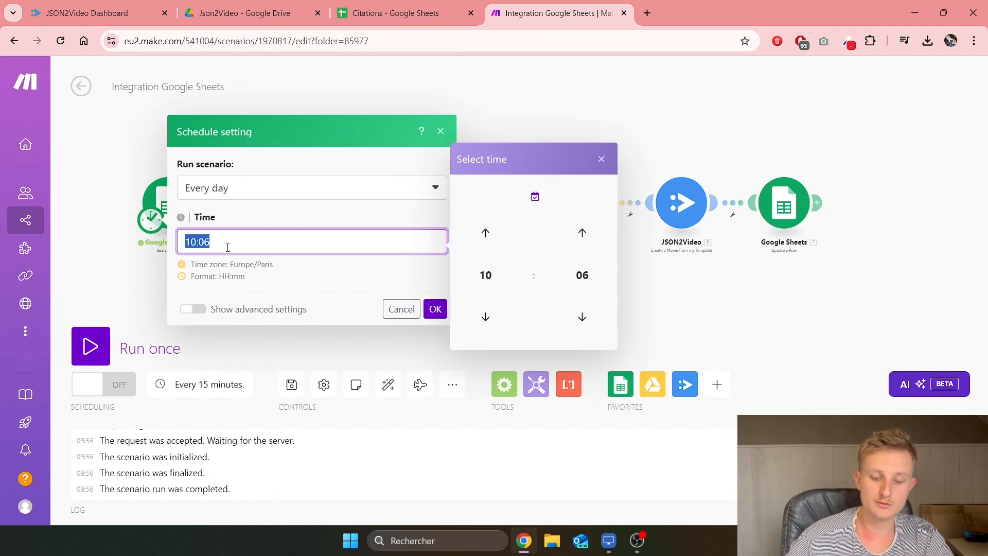
text(9:)
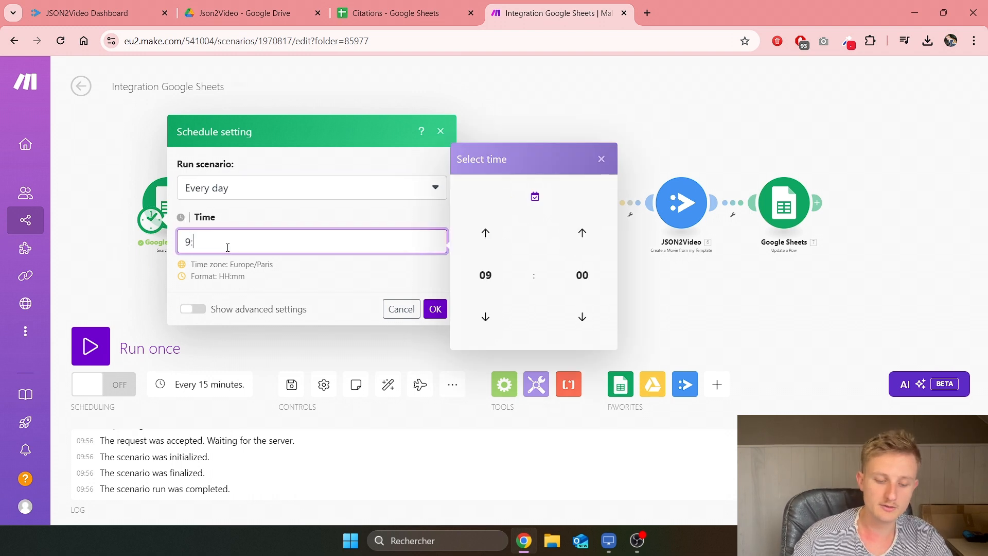
text(30)
click(439, 310)
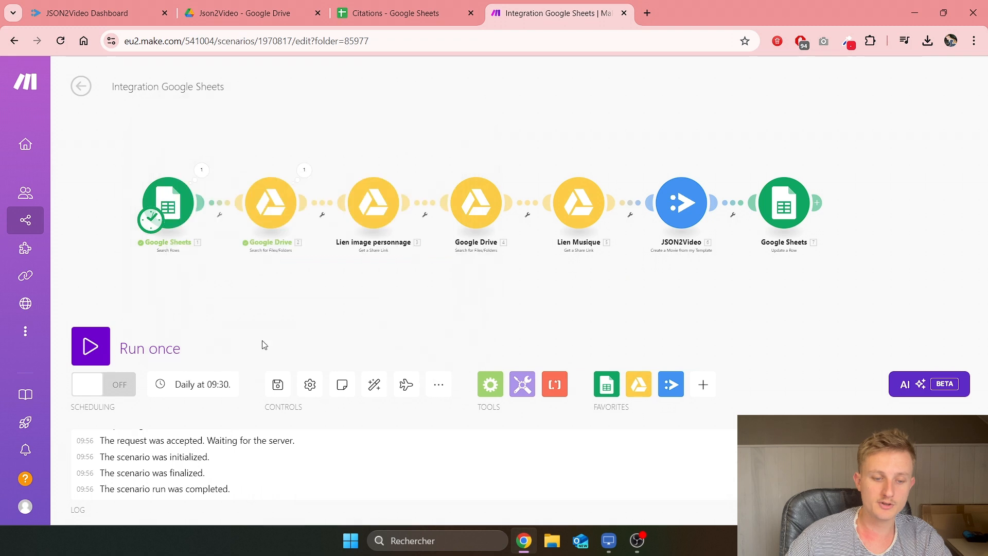
click(113, 391)
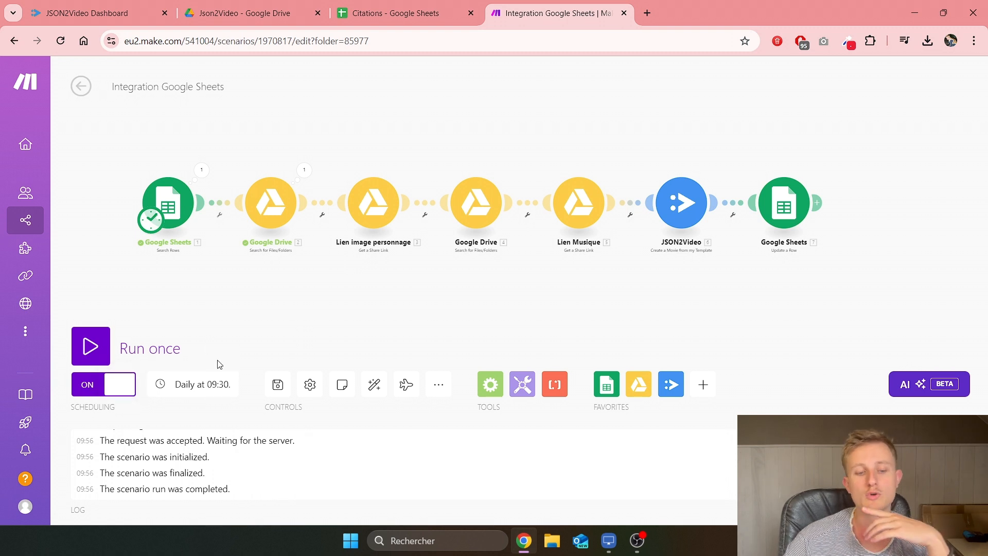
click(124, 393)
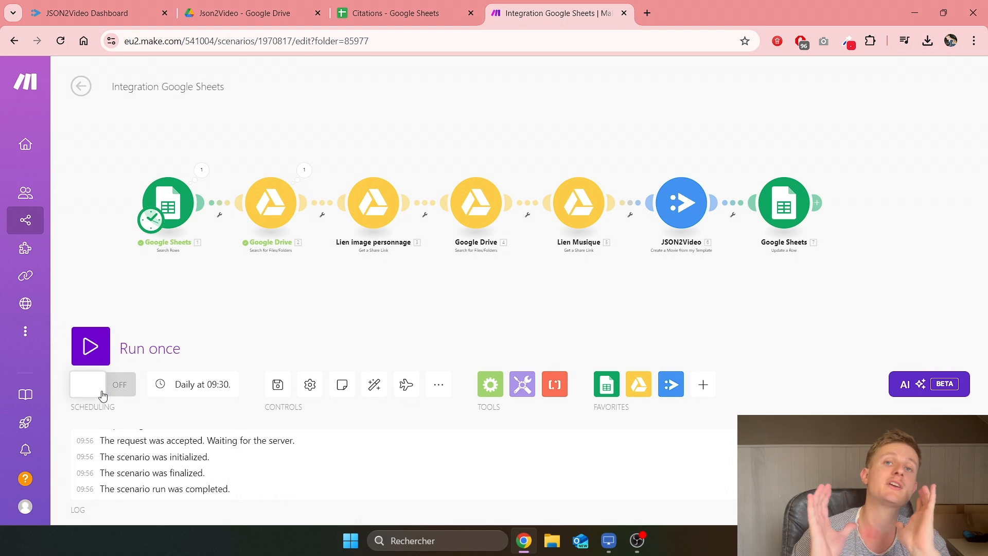
Step: Run the scenario once through all seven modules, then view the Citations spreadsheet
click(96, 352)
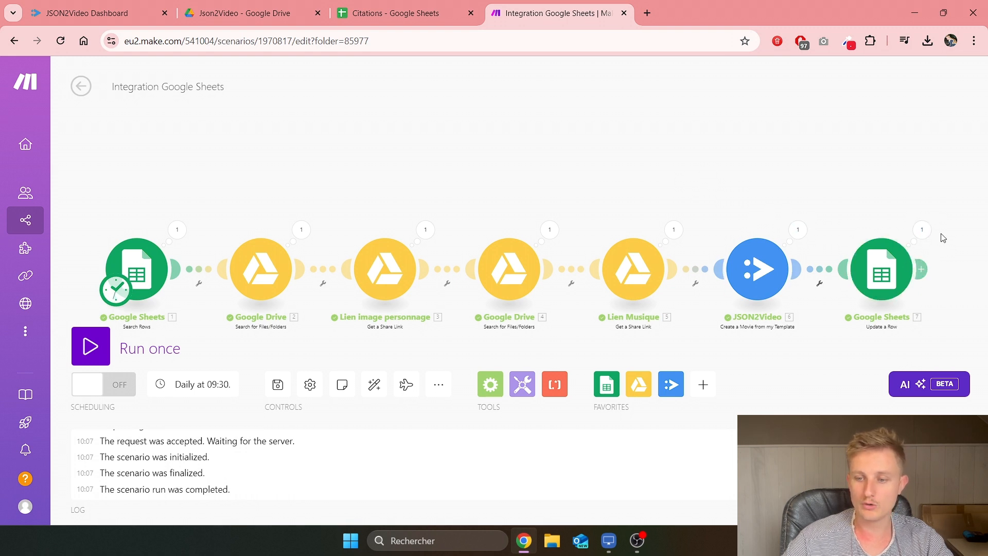
click(406, 13)
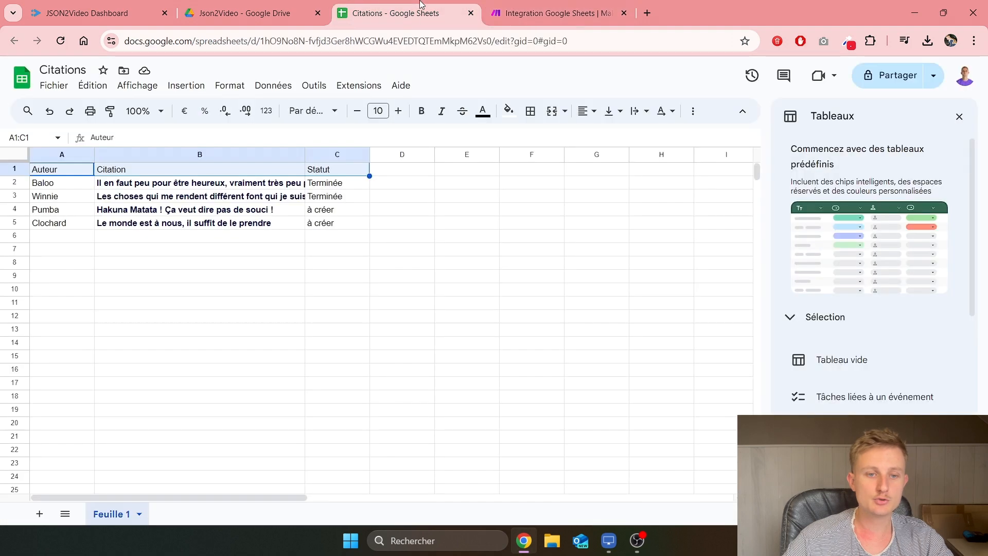
Step: Verify Baloo's (C2) and Winnie's (C3) Statut cells both read Terminée, then return to JSON2Video
drag(45, 186, 133, 186)
drag(250, 192, 356, 189)
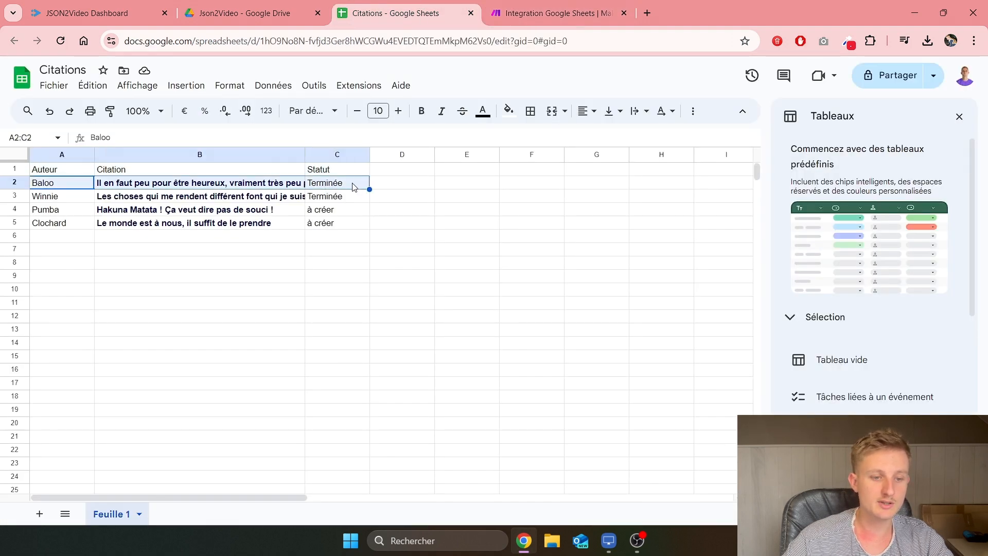
click(354, 187)
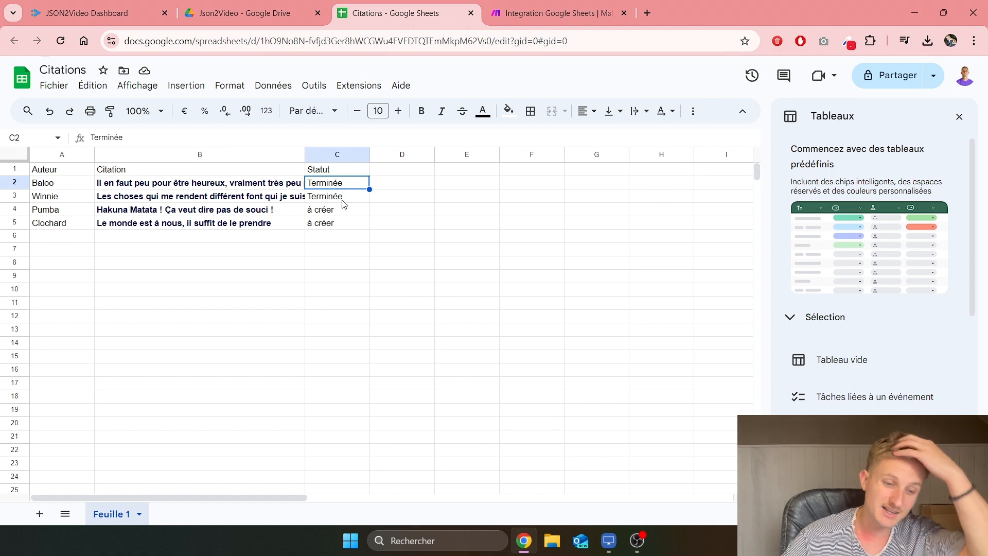
click(341, 201)
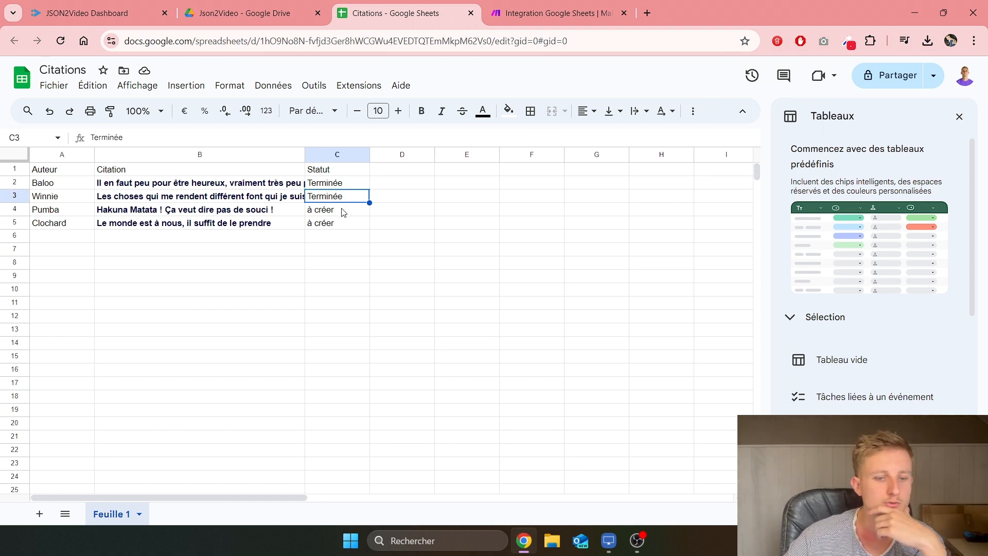
click(123, 4)
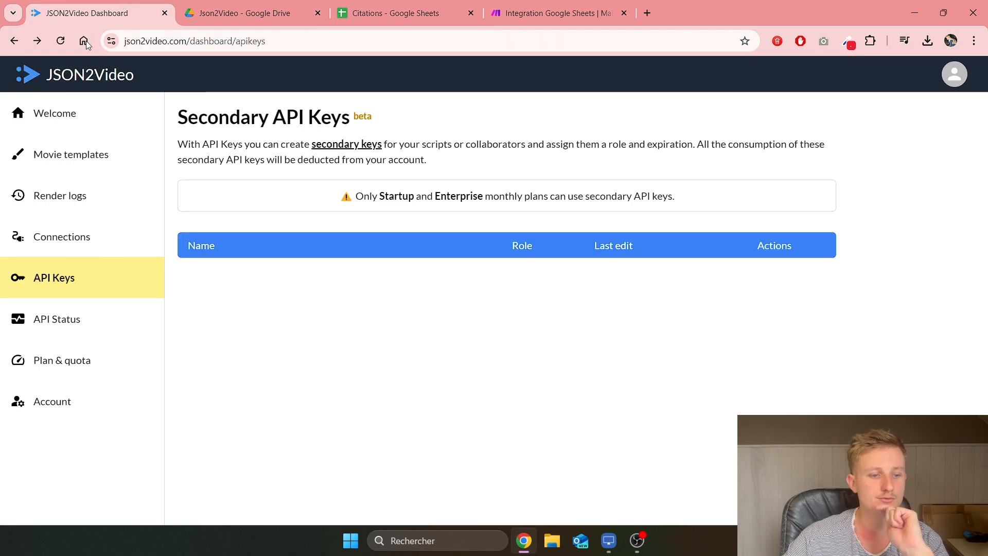
Step: Open the JSON2Video render logs and cross-check them against the Make run and Citations sheet
click(79, 200)
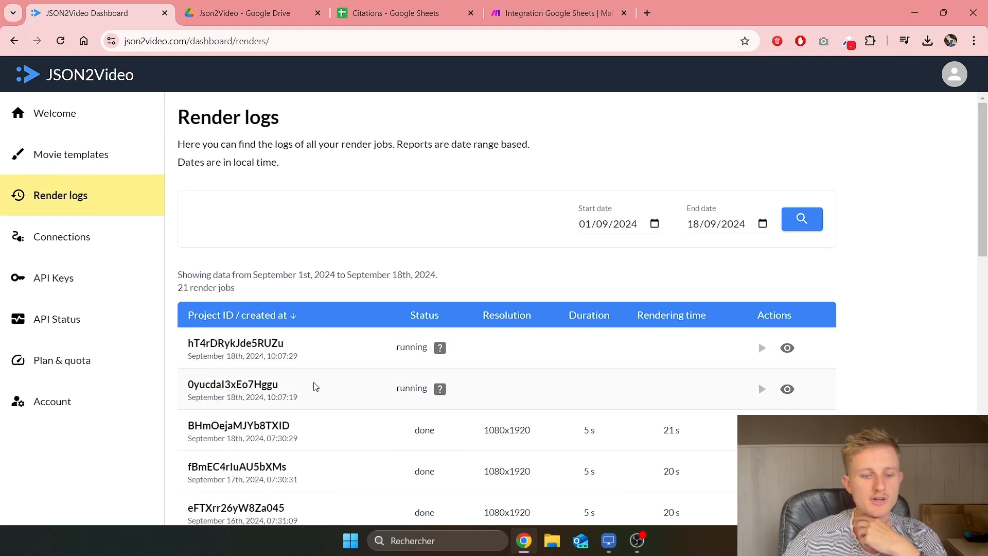
drag(187, 360, 305, 401)
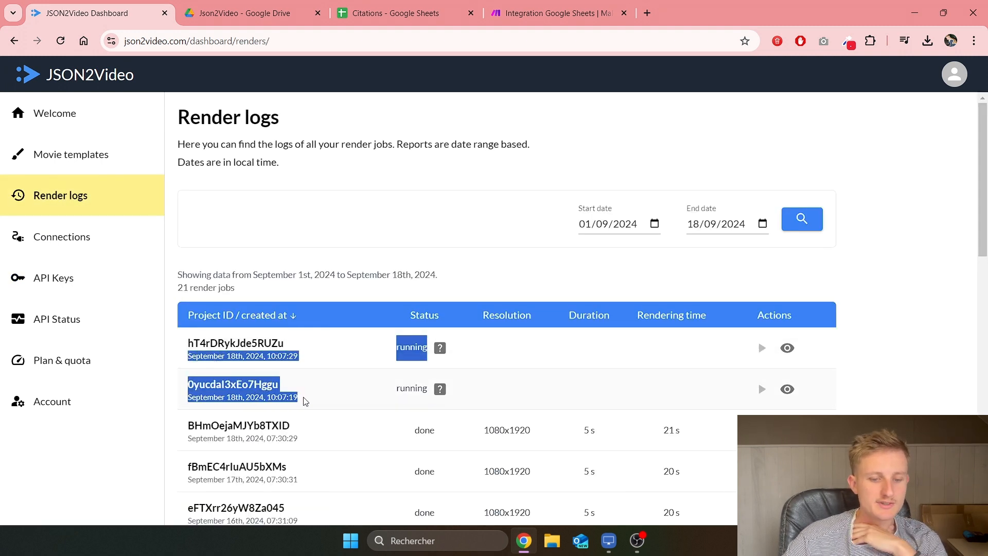
click(306, 387)
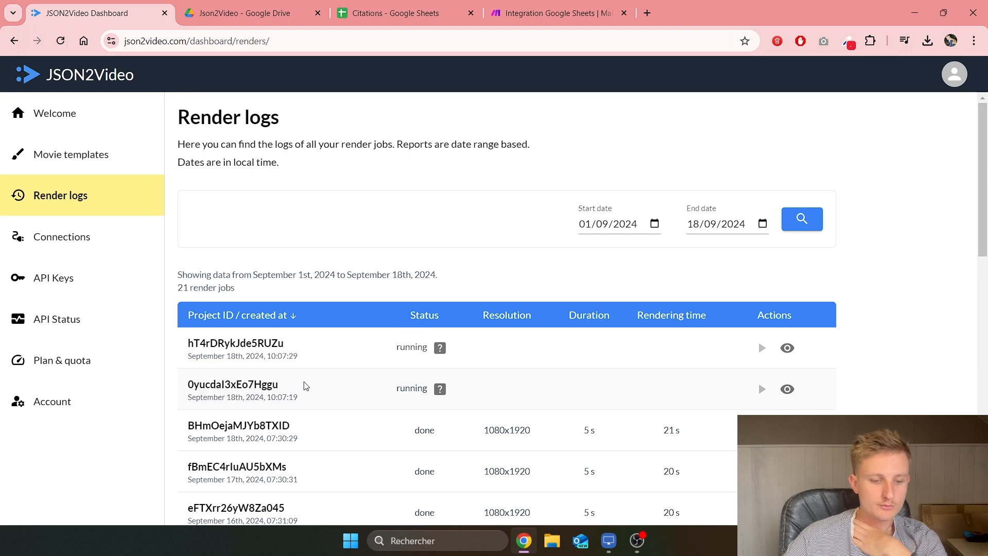
click(609, 5)
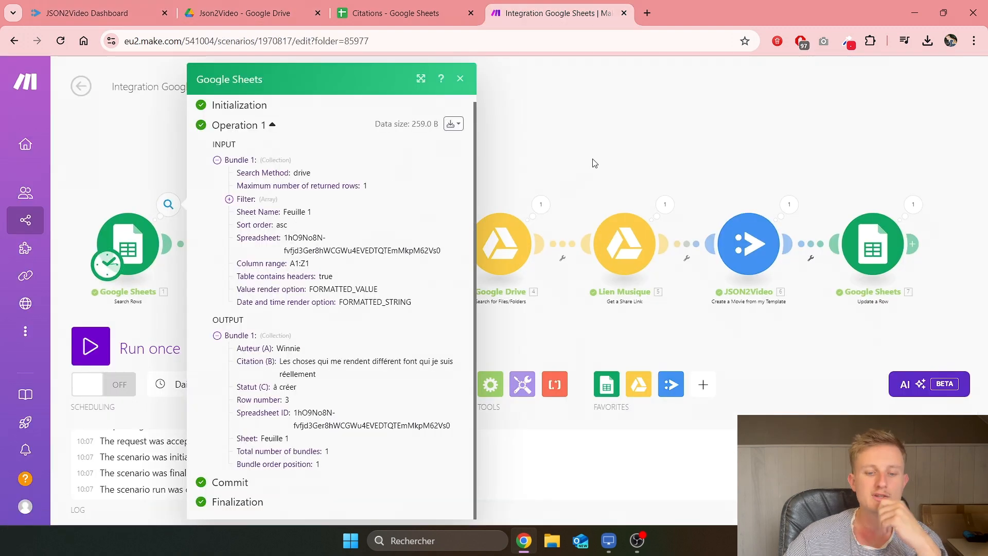
click(601, 149)
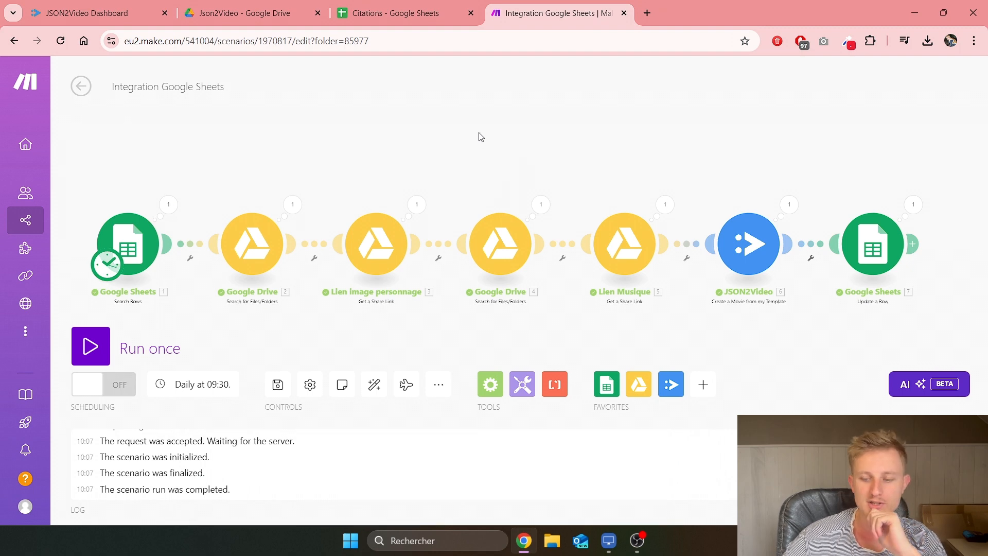
click(444, 10)
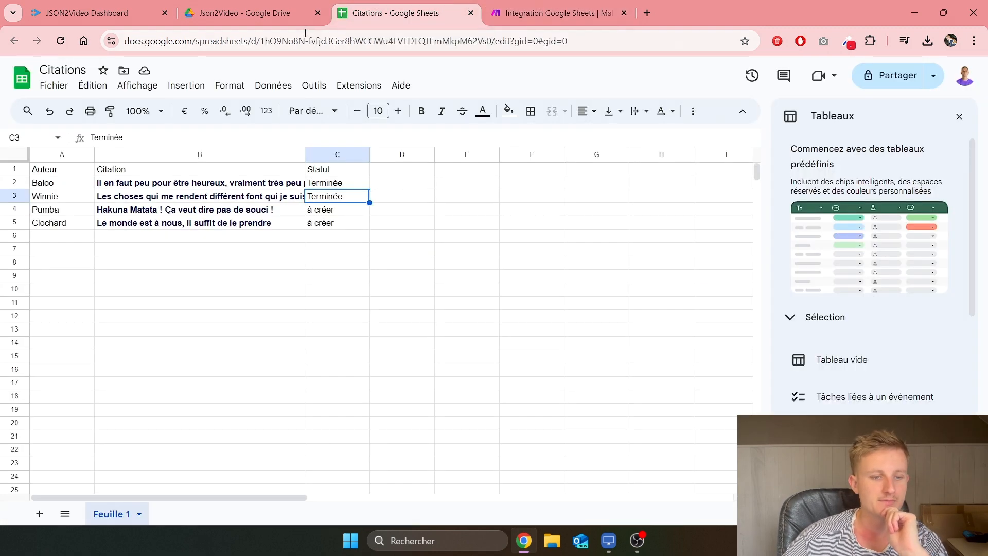
click(115, 14)
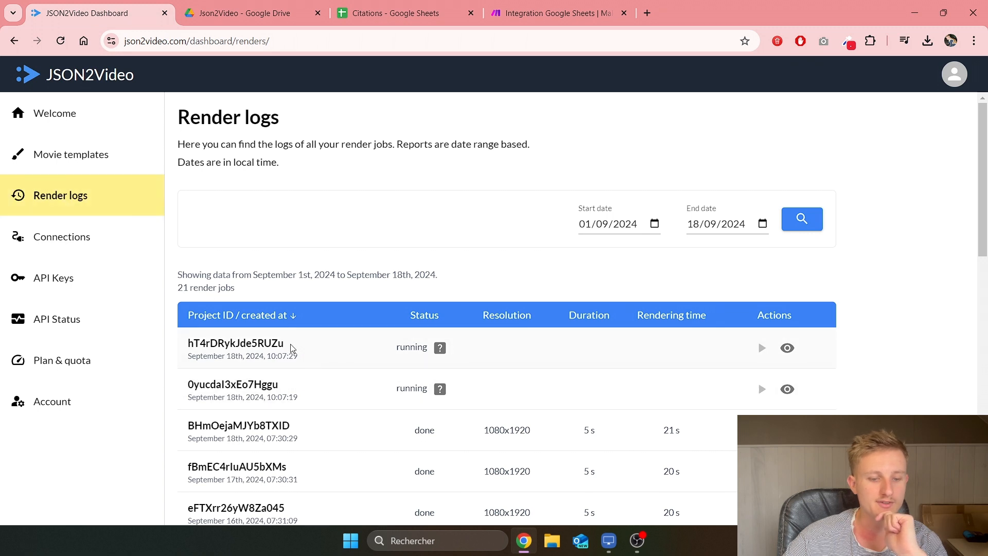
Step: Compare job statuses and rendering times (293 s, 229 s, 21 s, 20 s), then play the newest video
drag(293, 348, 176, 348)
double_click(292, 386)
double_click(430, 395)
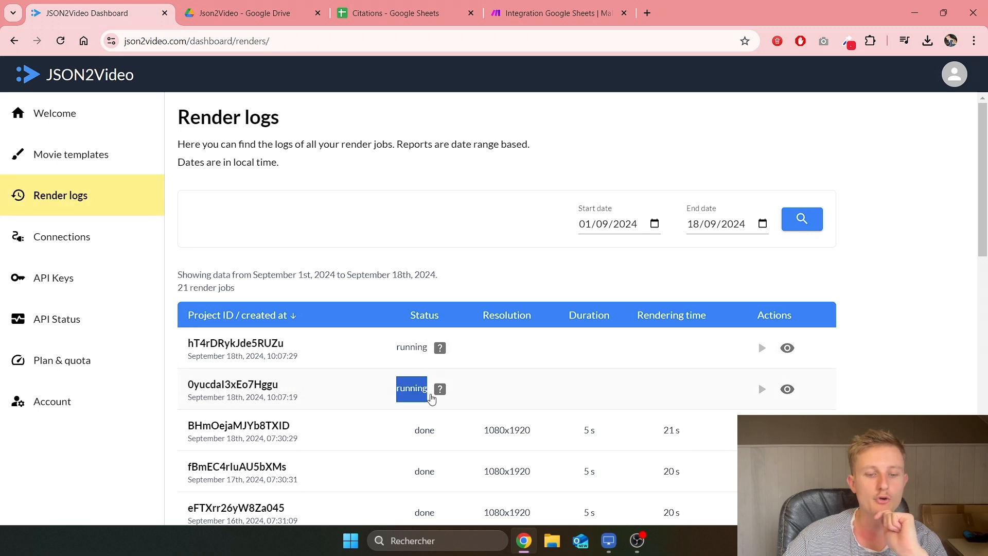
double_click(425, 351)
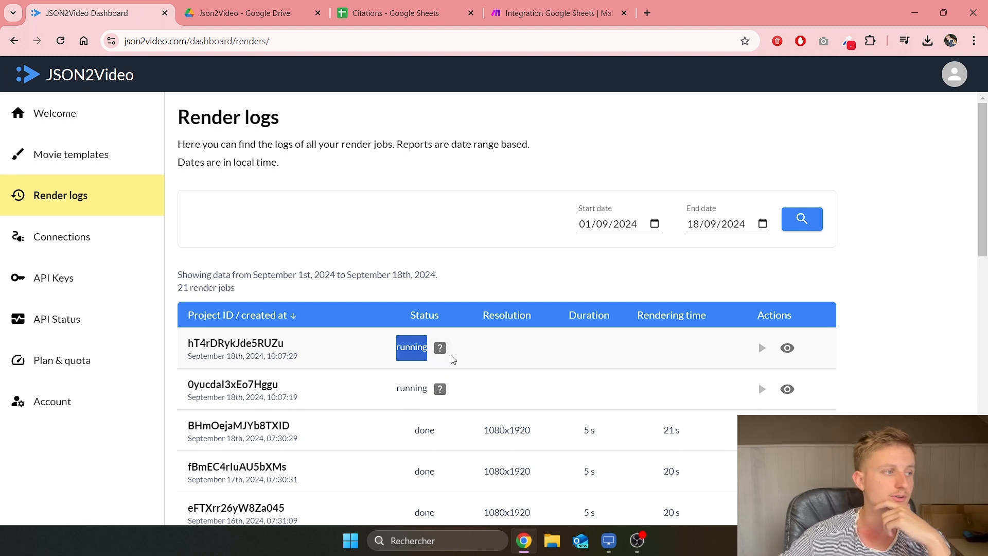
drag(661, 347, 684, 356)
drag(662, 389, 687, 393)
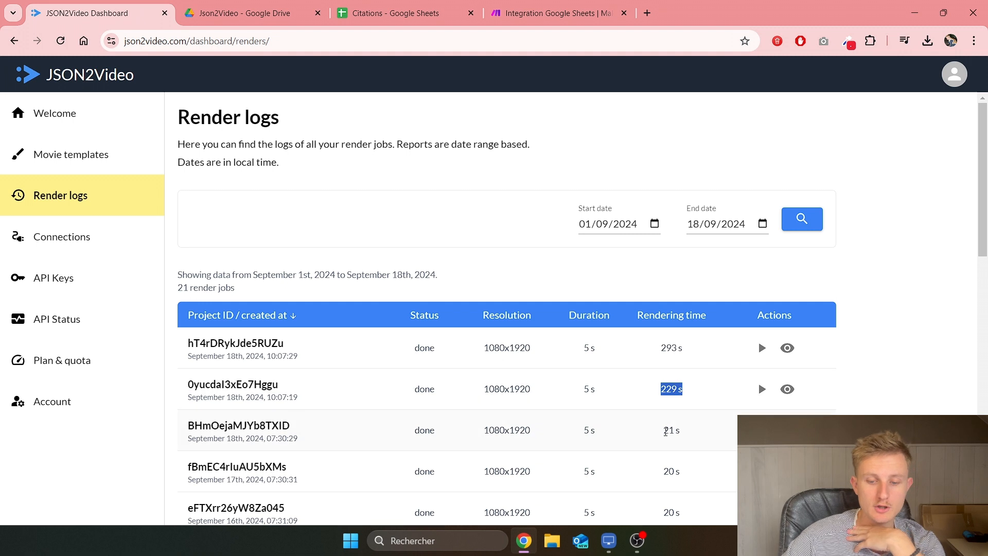
drag(666, 431, 678, 432)
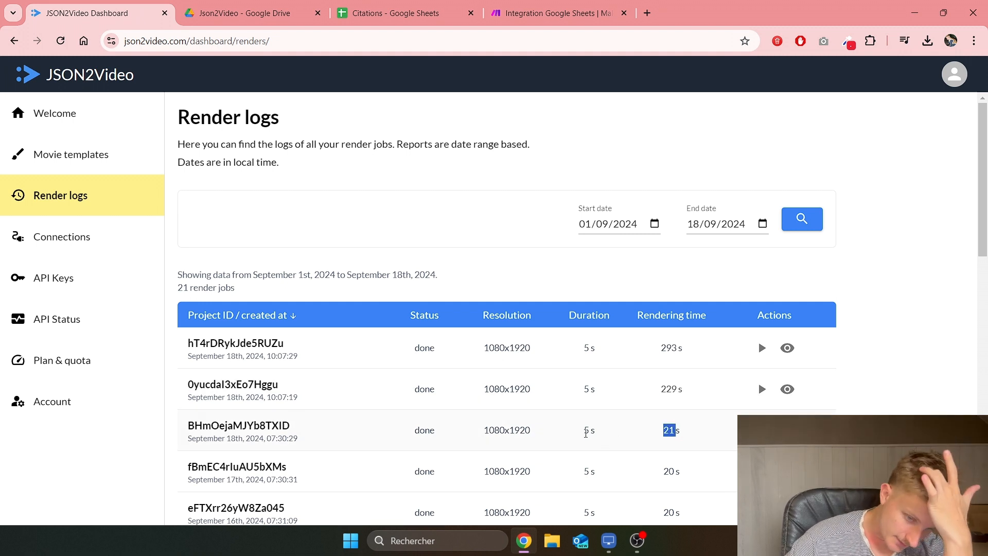
drag(582, 432, 596, 434)
drag(582, 471, 597, 472)
drag(661, 472, 692, 472)
drag(663, 431, 689, 429)
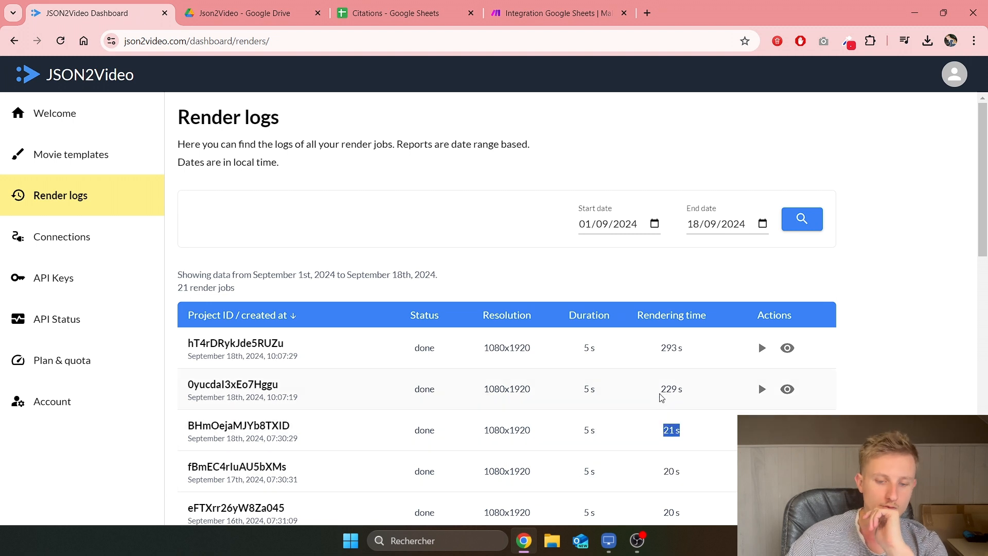
drag(660, 389, 679, 390)
drag(661, 344, 694, 348)
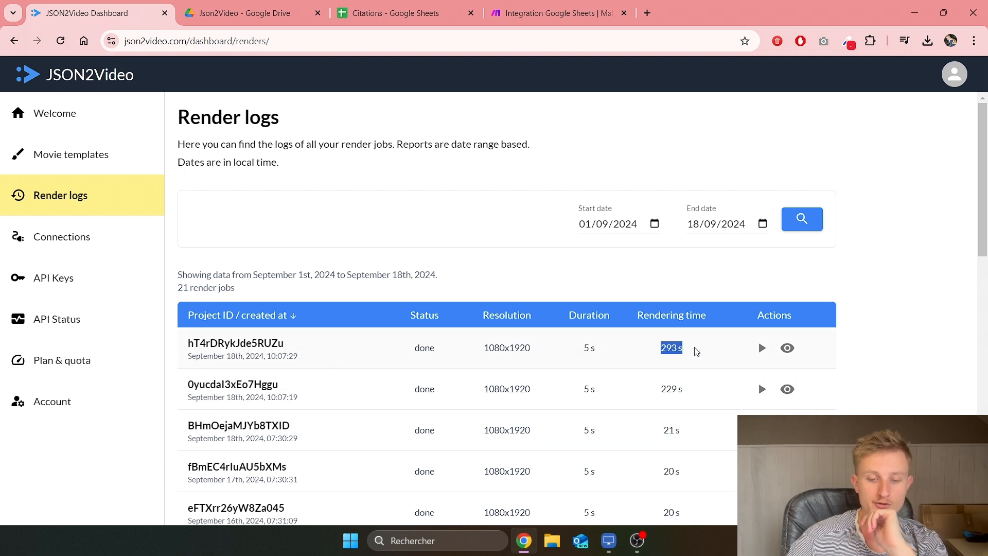
click(762, 348)
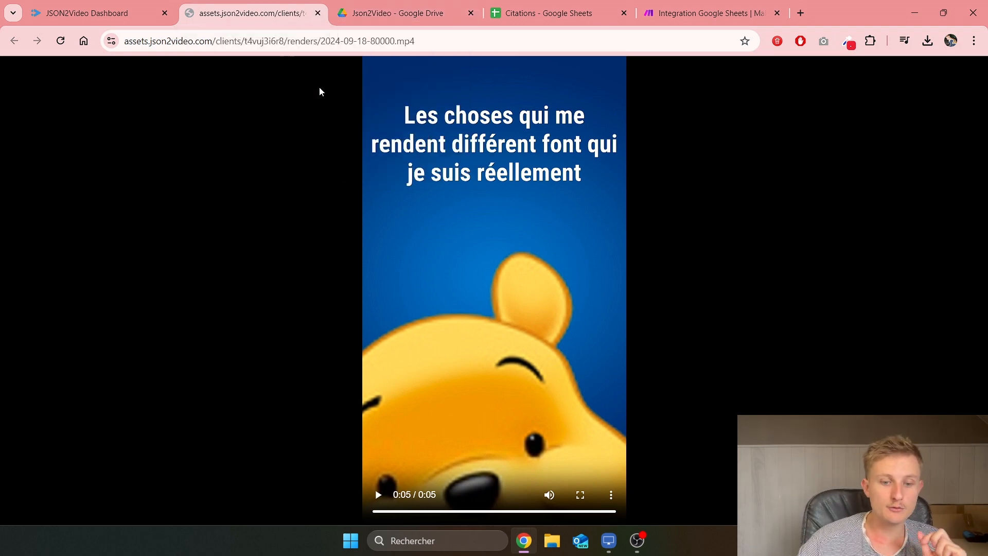
Step: Close the video tab and open the Notre_citation template for editing
click(318, 14)
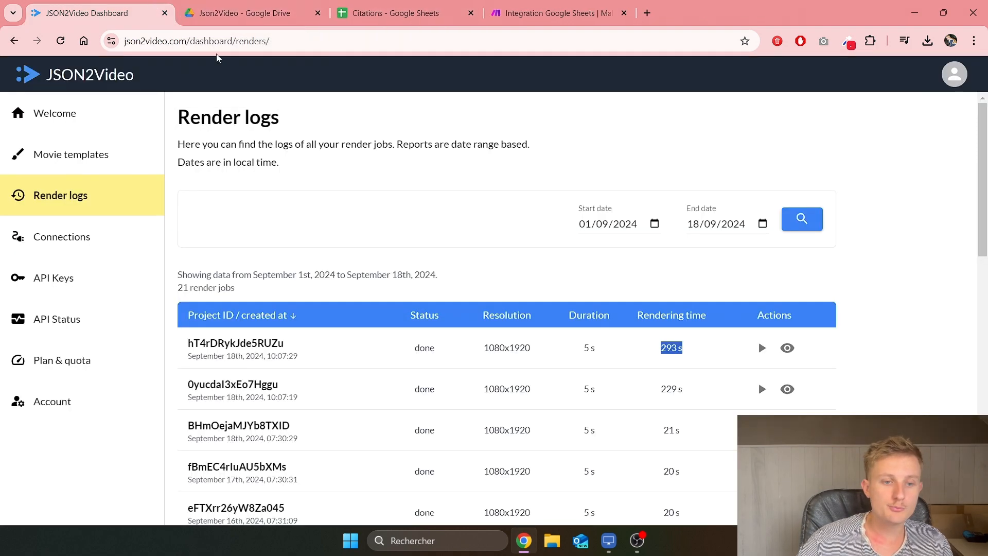
click(78, 158)
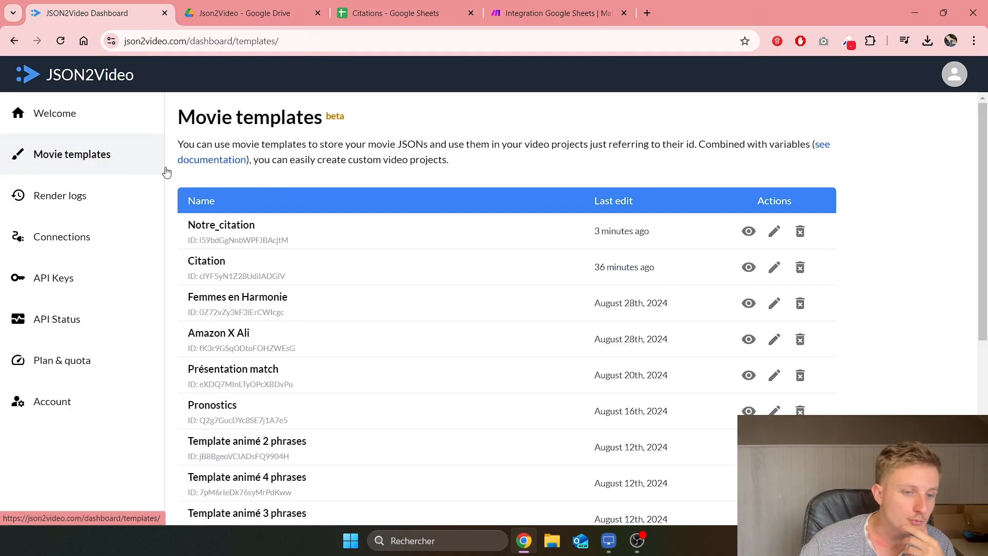
click(773, 231)
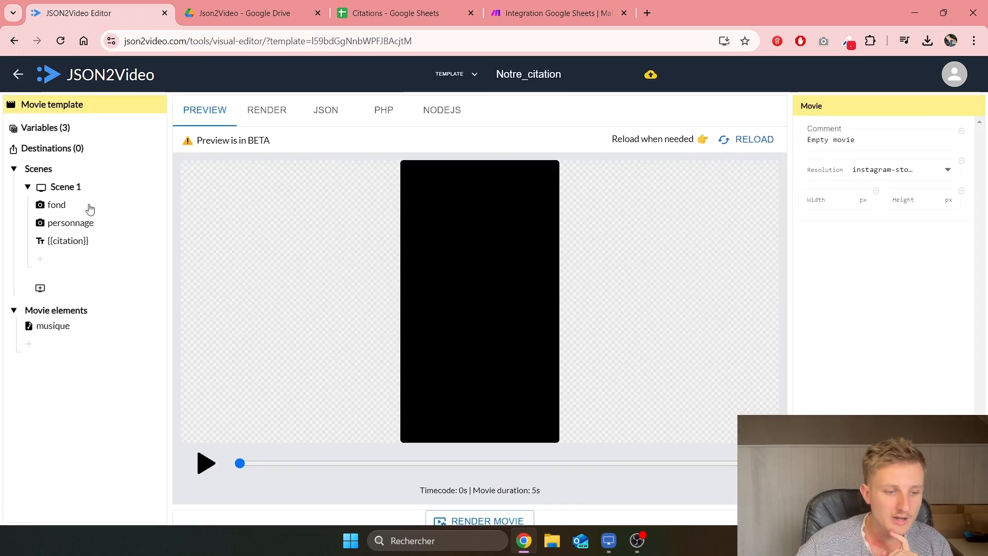
Step: Delete the leading 2 from the personnage layer's 2000 width, then view the Citations sheet
click(96, 223)
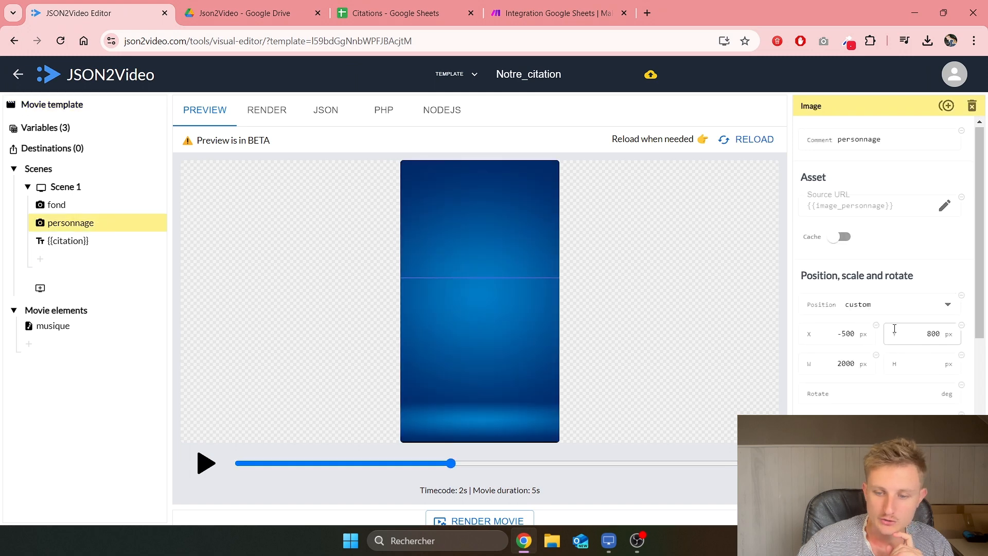
scroll(845, 300, down, 1)
double_click(859, 301)
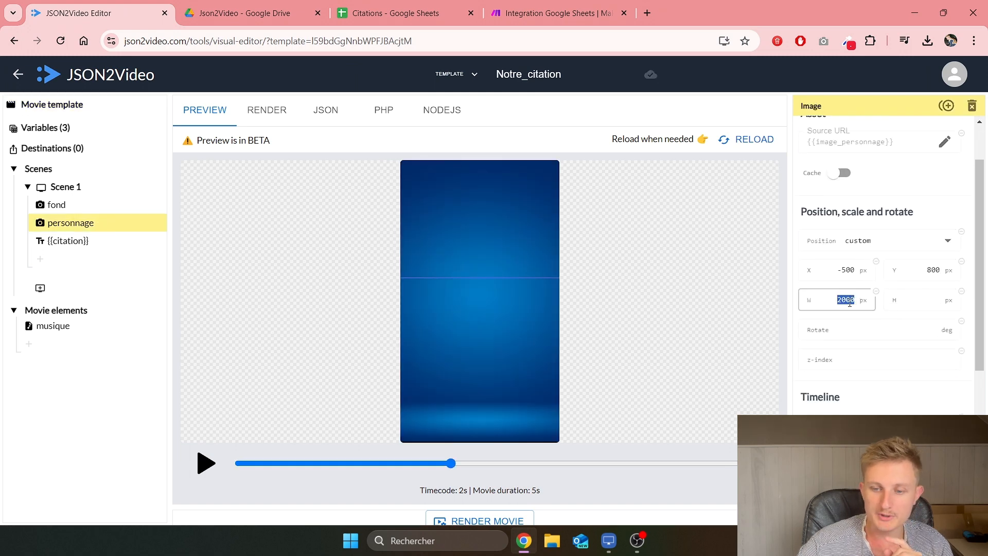
click(853, 306)
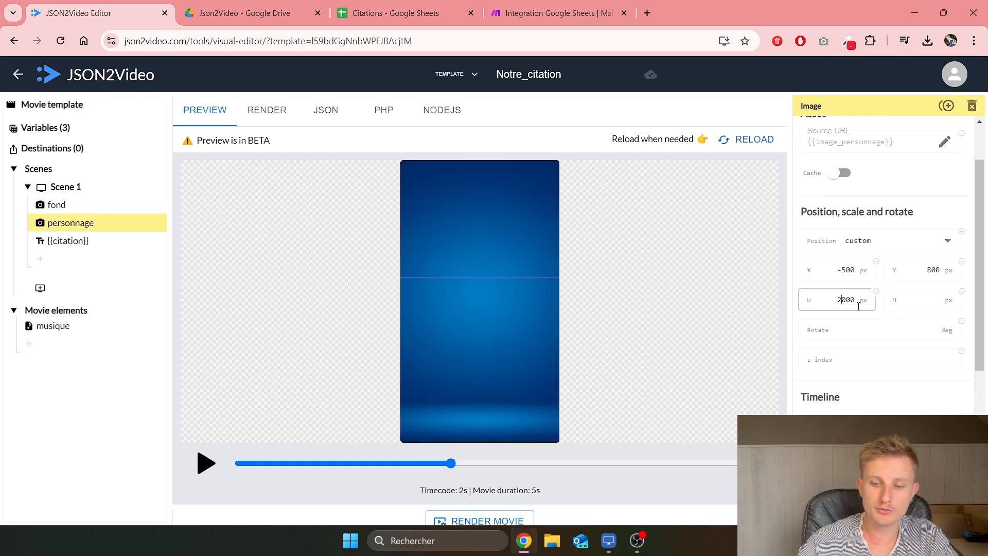
key(BackSpace)
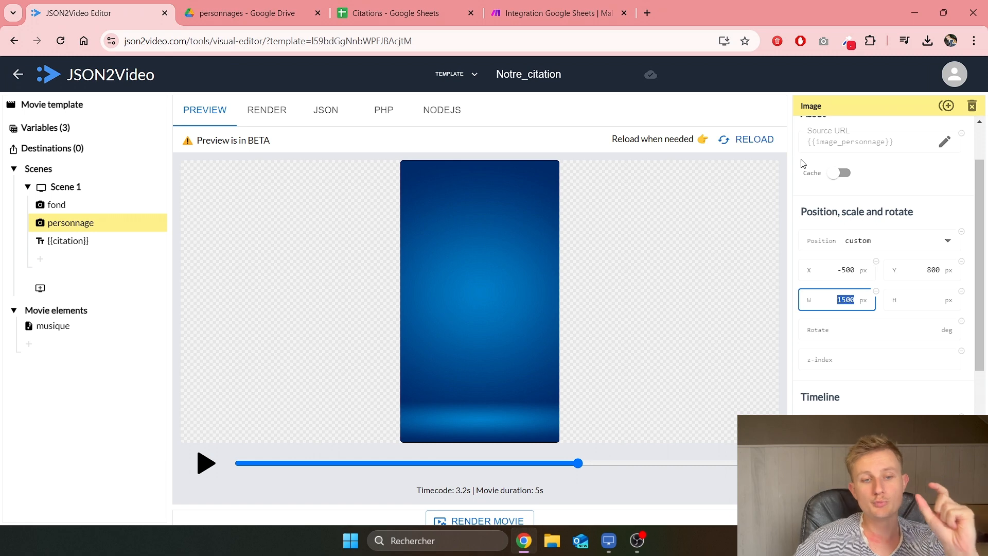
click(447, 5)
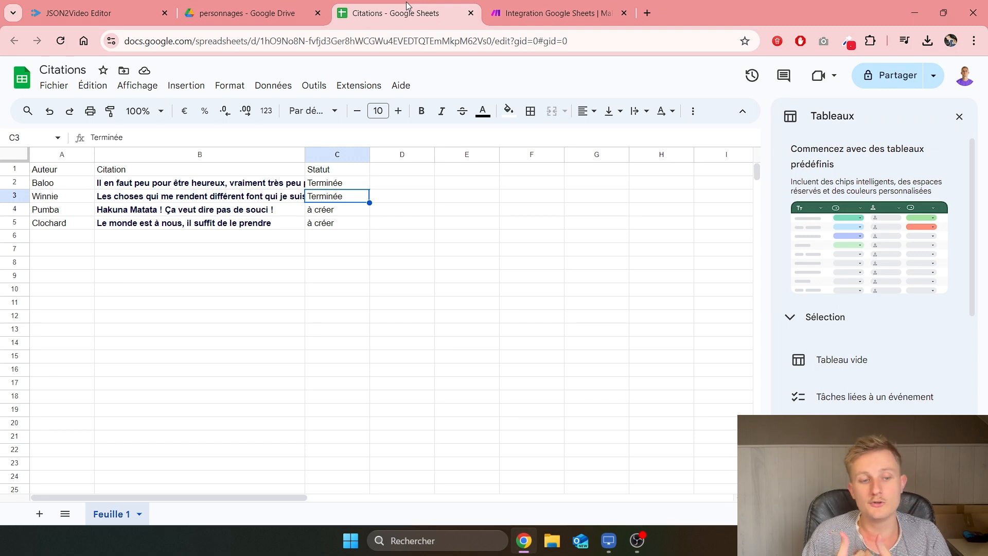
Step: Review the Citations statuses and pan the Make scenario to show its later modules
click(553, 13)
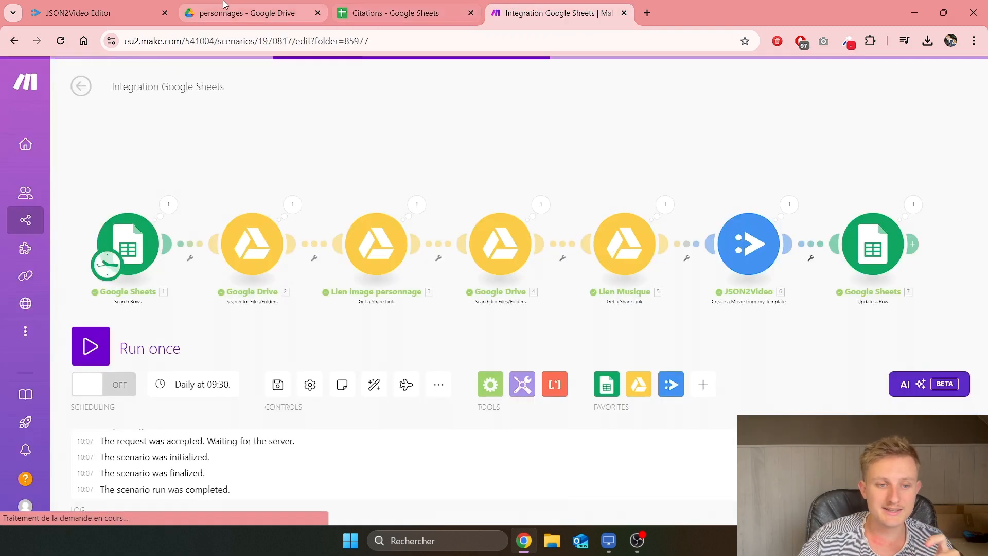
click(97, 13)
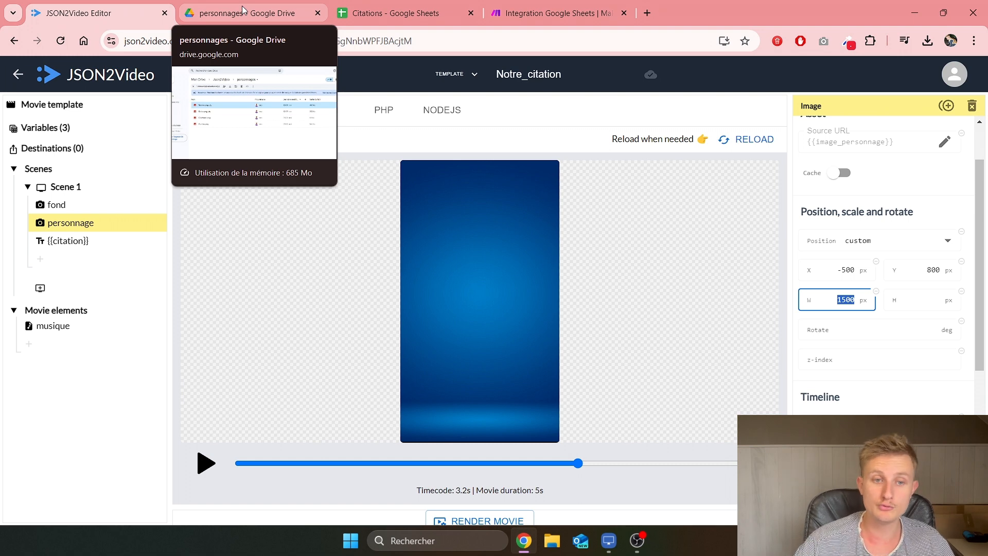
click(431, 6)
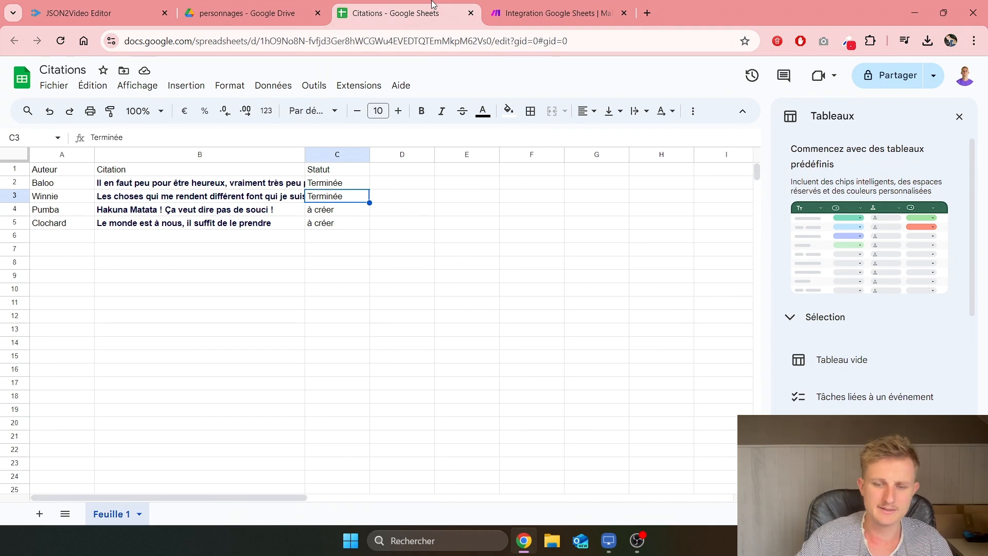
click(418, 227)
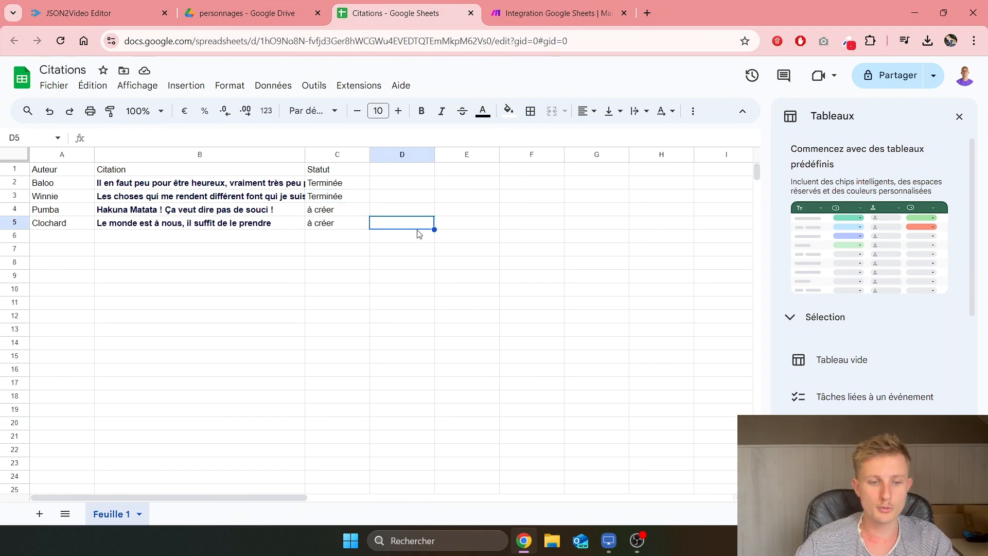
click(241, 8)
click(592, 11)
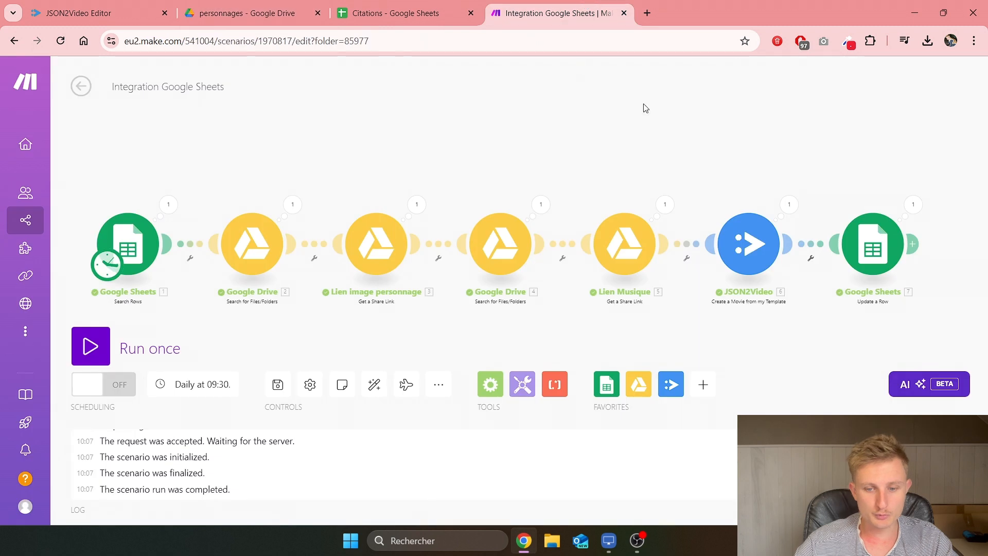
drag(771, 307, 586, 300)
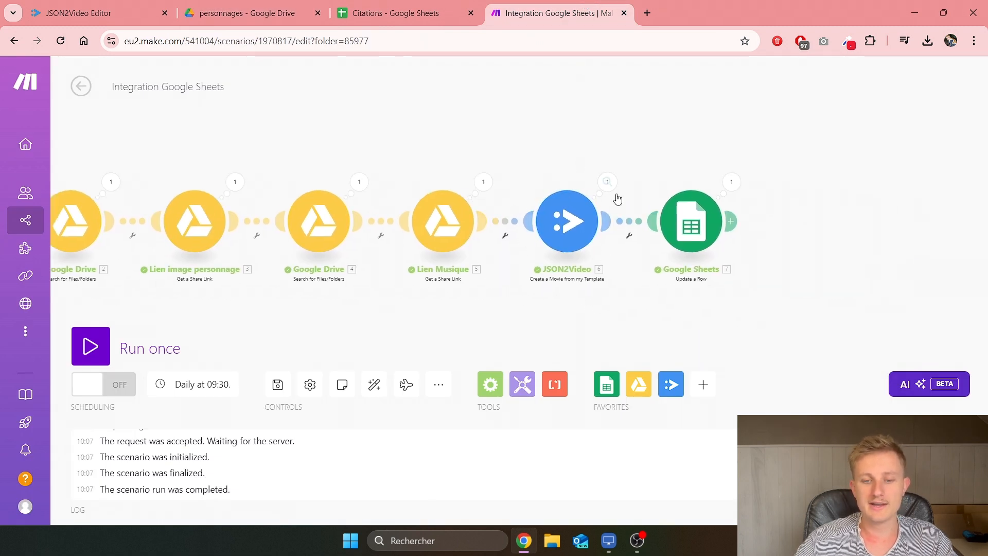
Step: Open JSON2Video's render logs from the template editor, then return to the Make scenario
click(98, 13)
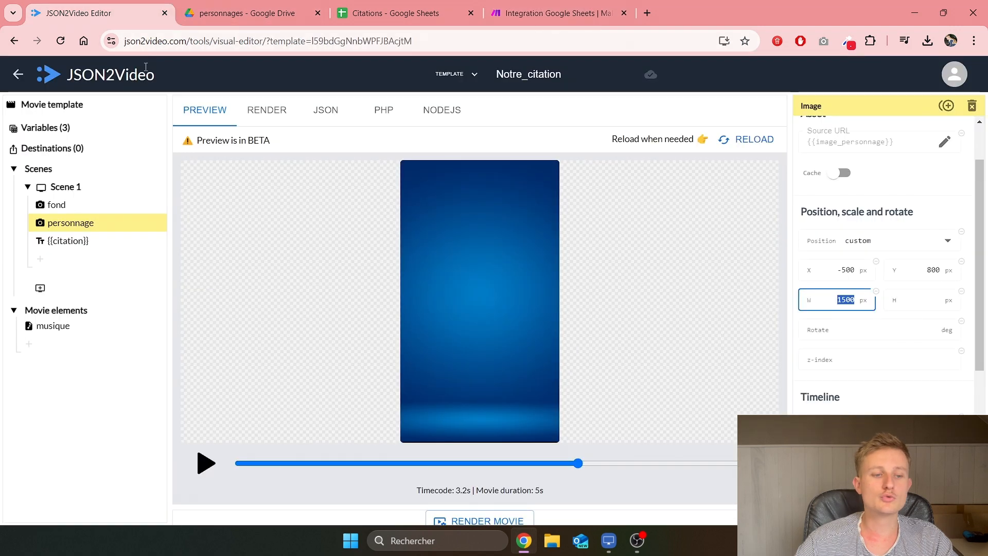
click(18, 74)
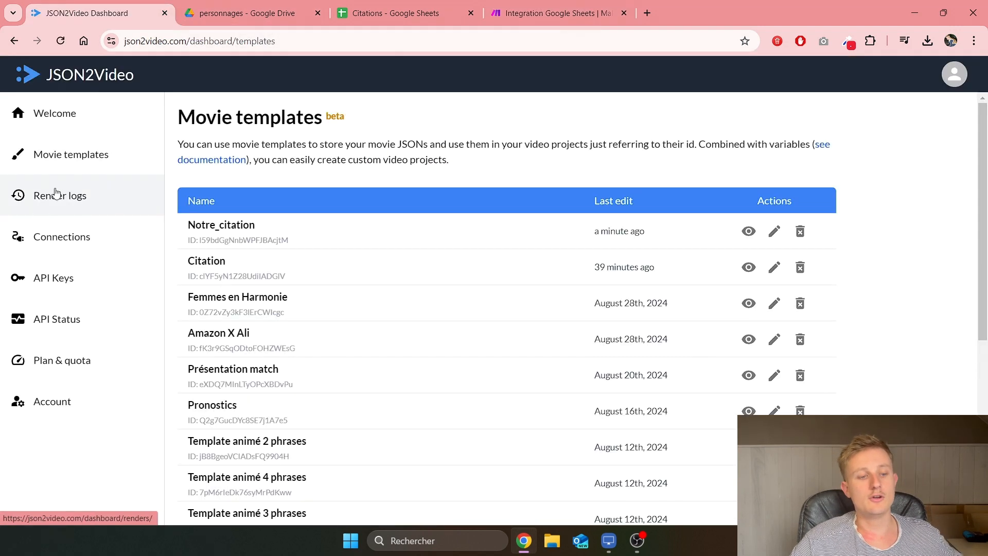
click(52, 204)
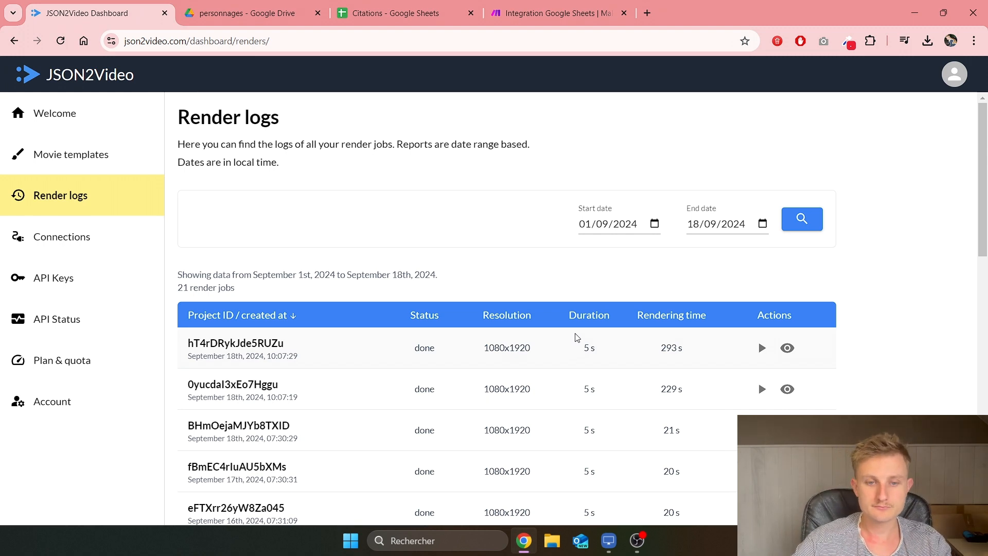
click(436, 4)
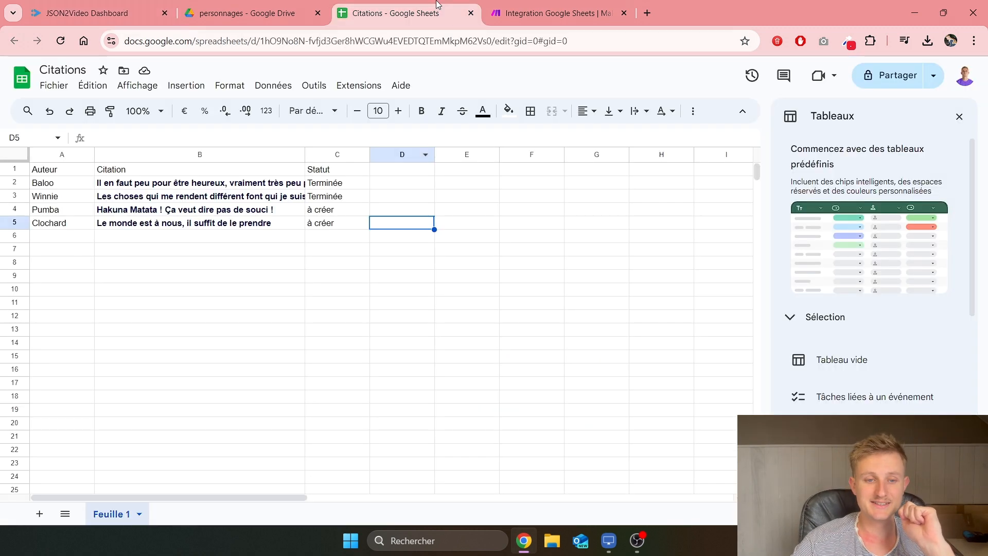
click(492, 14)
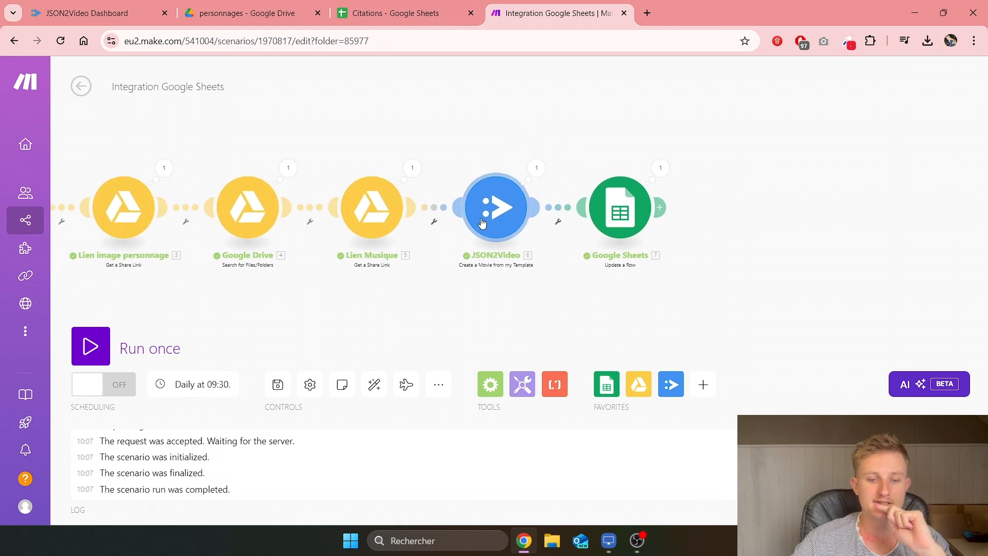
Step: Find the Webhook URL under the JSON2Video module's advanced settings, then save and exit the scenario
click(567, 225)
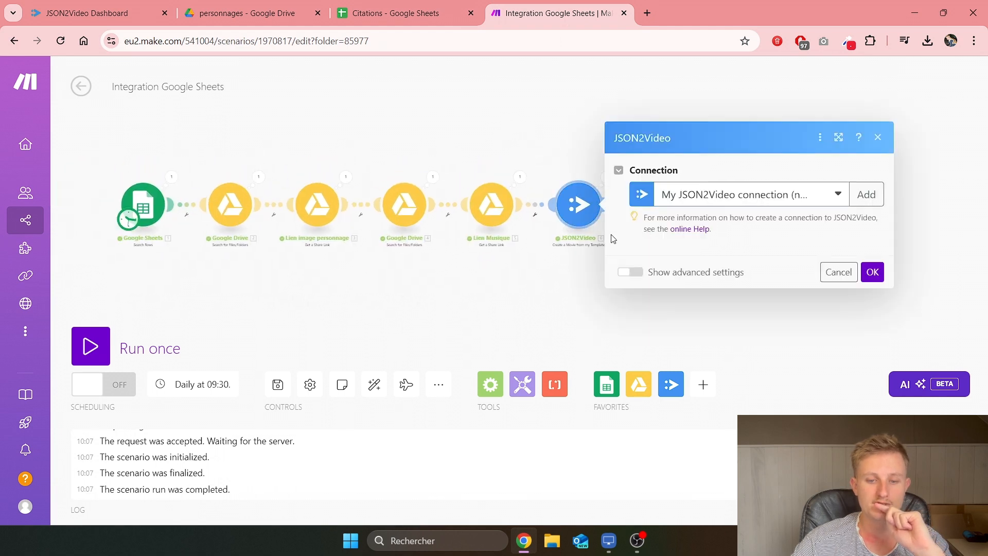
scroll(653, 361, down, 2)
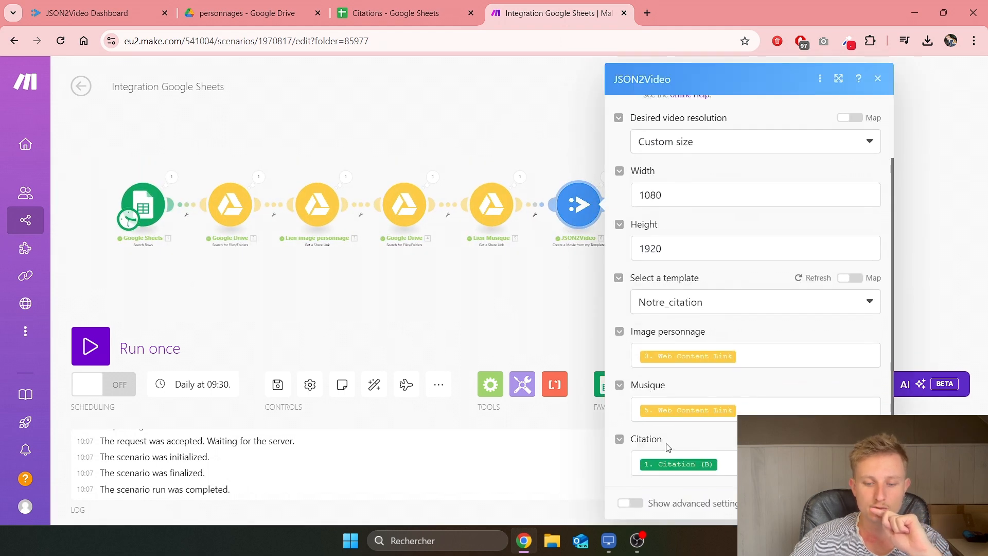
click(631, 503)
scroll(693, 391, down, 3)
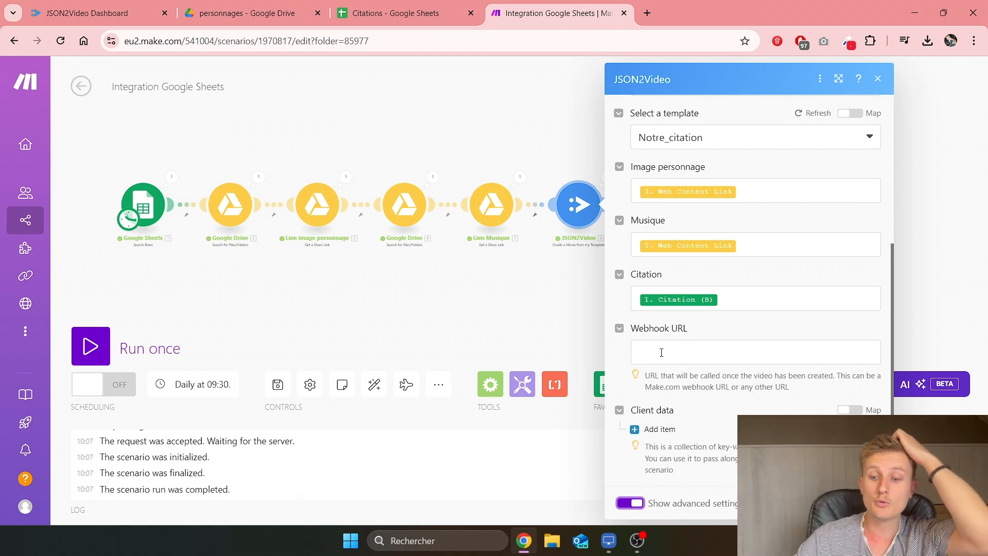
click(868, 503)
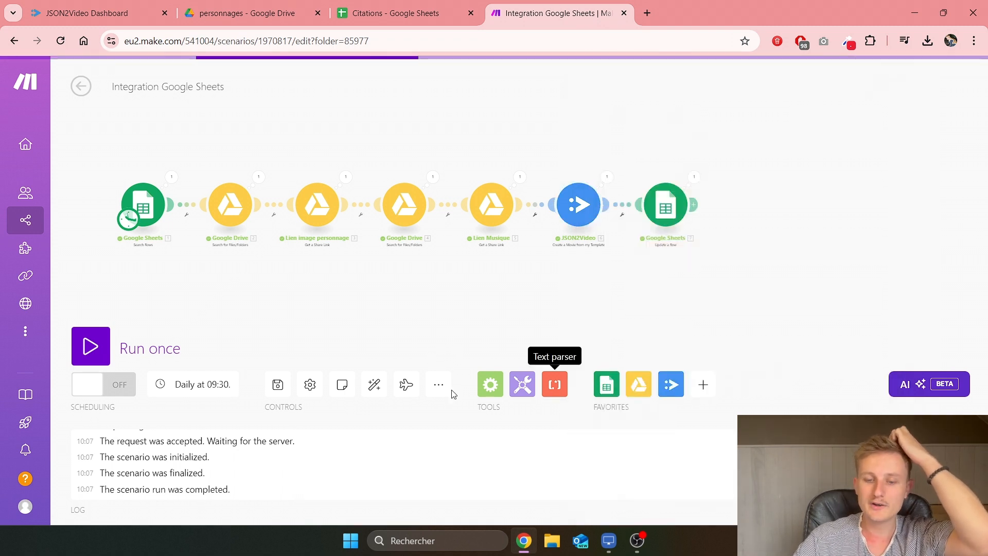
click(279, 386)
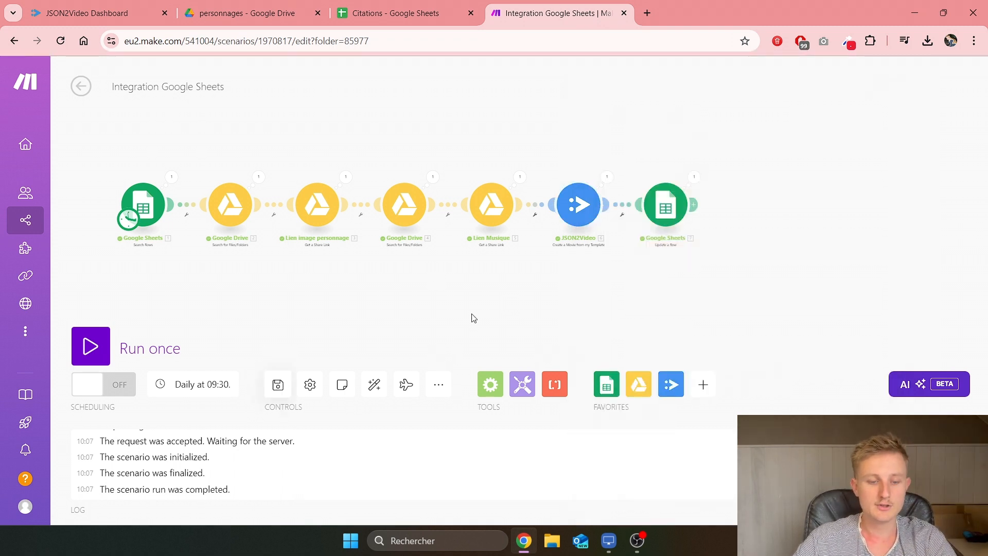
click(83, 85)
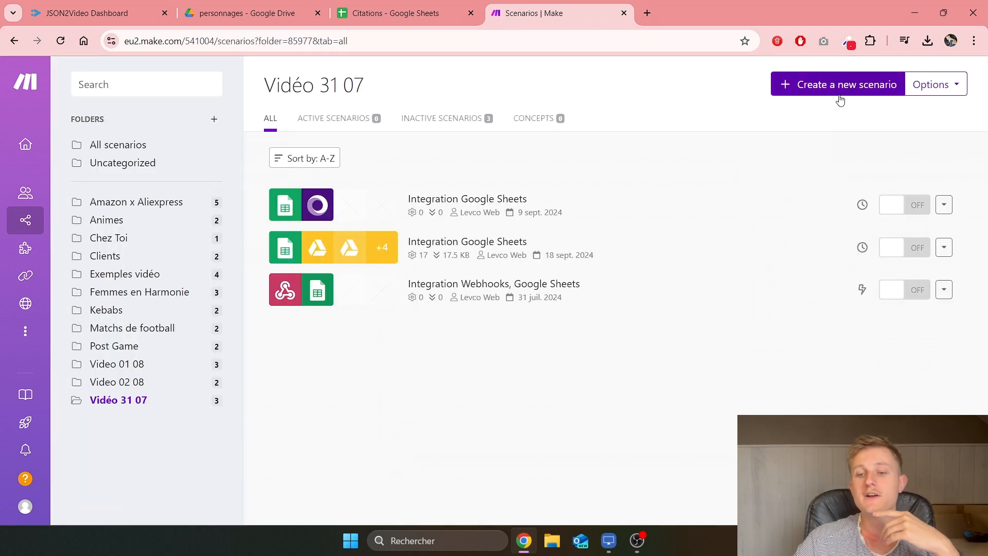
Step: Start a new scenario with a Custom webhook named 'Json2Video Terminée' and copy its address
click(840, 90)
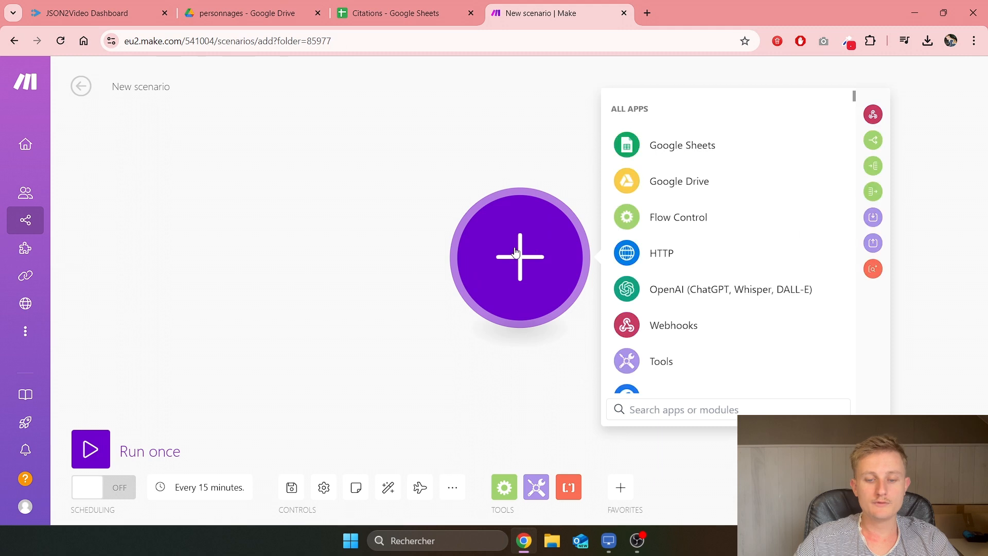
click(666, 410)
text(web)
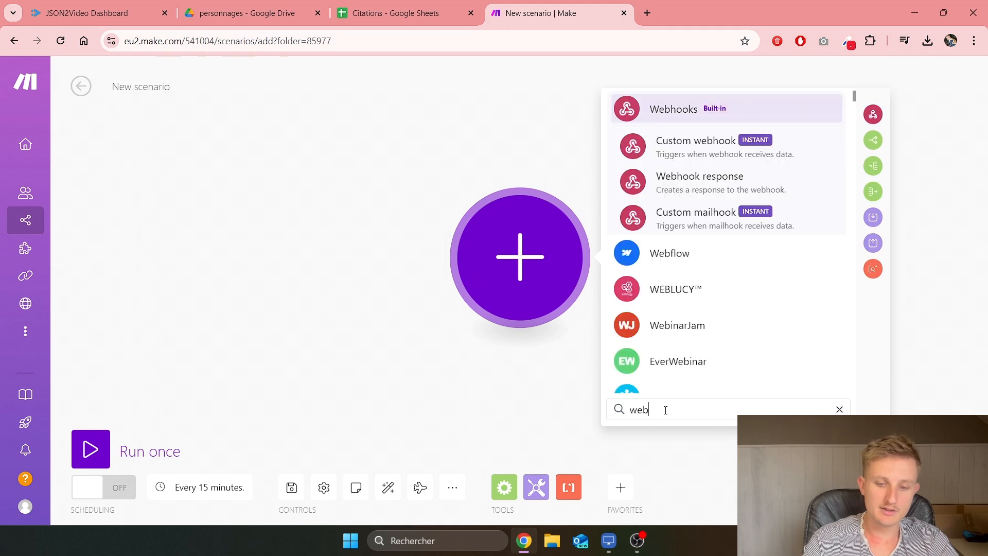
click(700, 149)
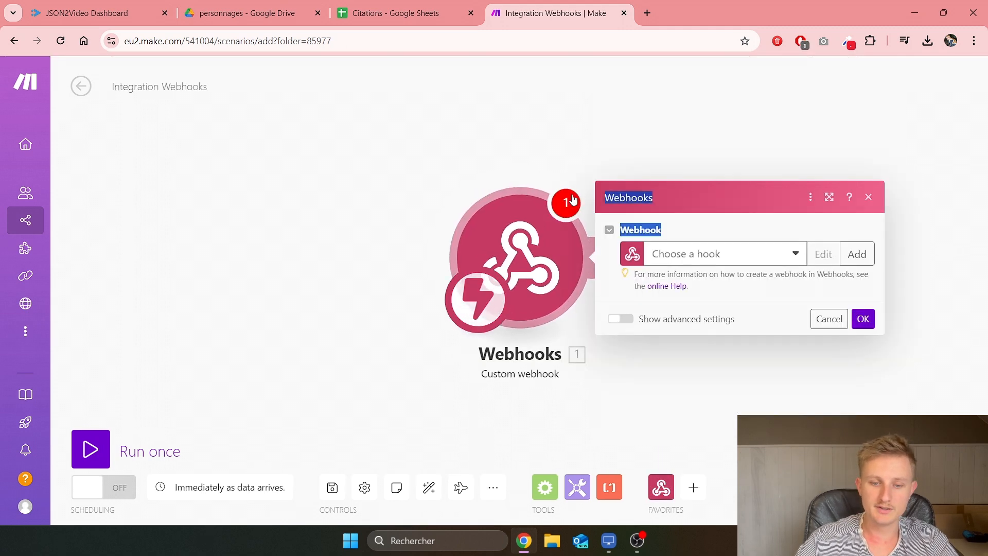
click(858, 253)
drag(728, 203, 562, 214)
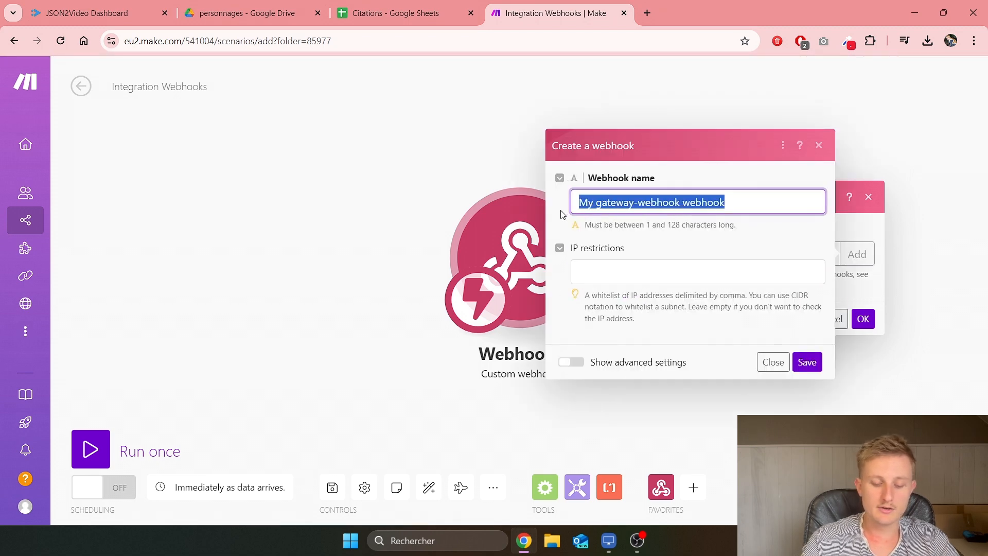
text(Json2Video )
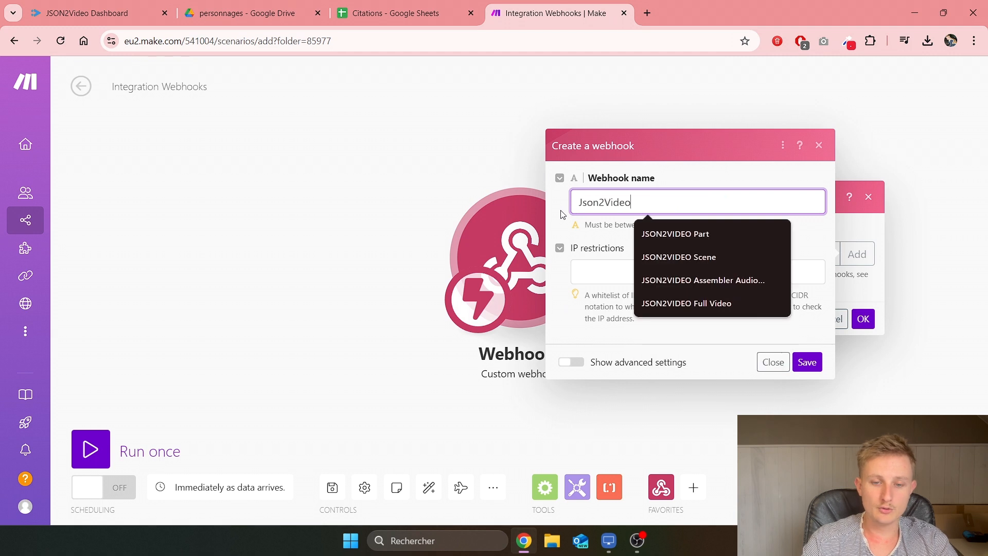
text(Terminé)
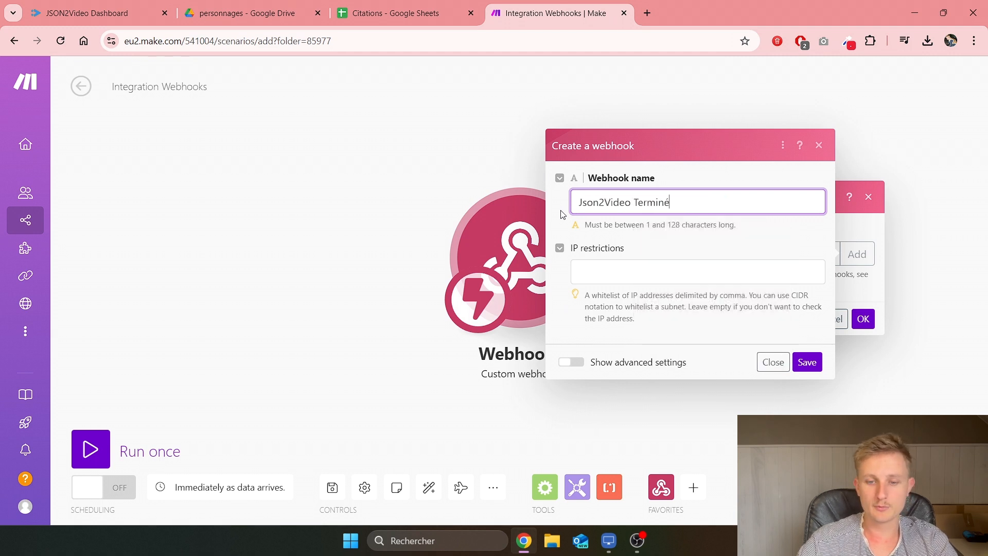
text(e)
click(806, 363)
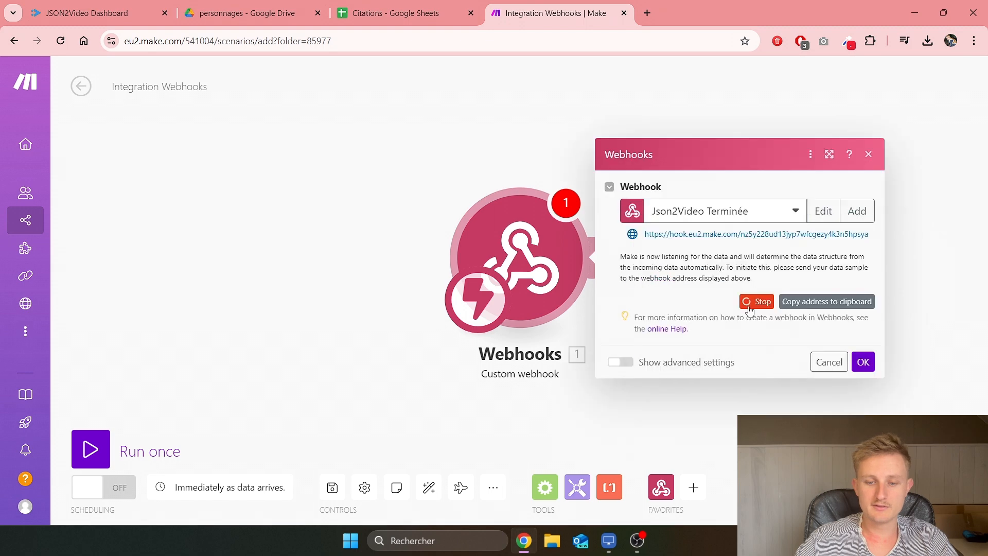
click(780, 308)
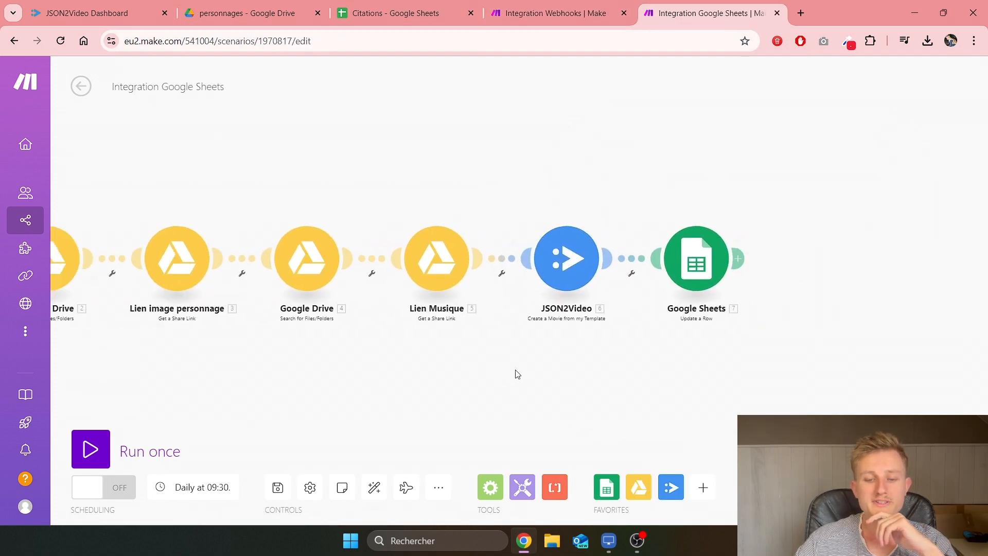
Step: Paste the copied hook address into the JSON2Video Webhook URL field and save the scenario
click(579, 268)
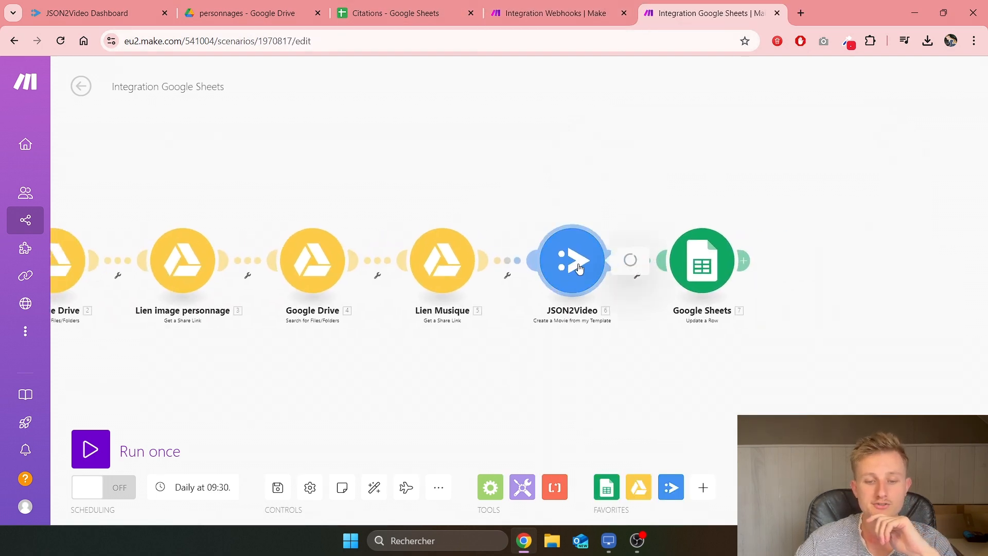
scroll(679, 309, down, 5)
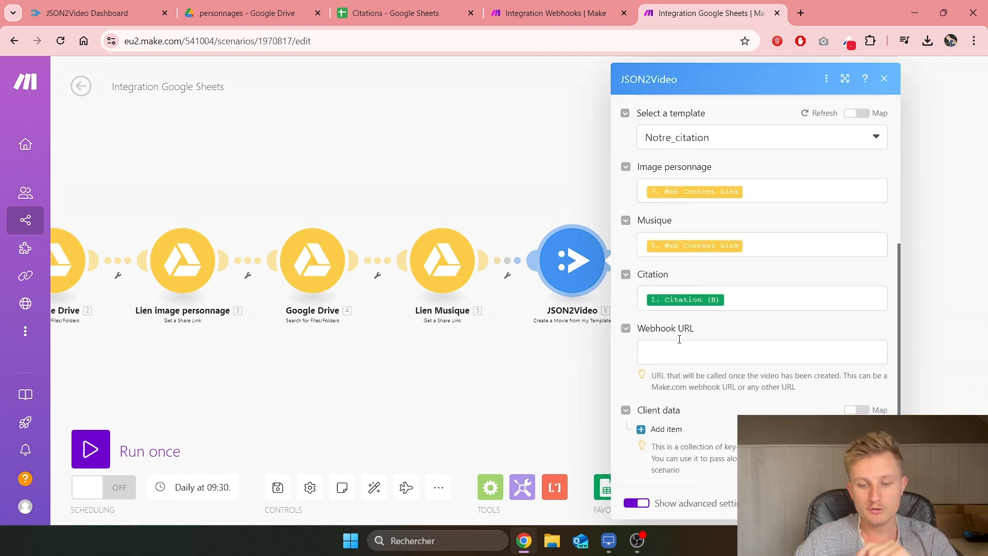
click(681, 352)
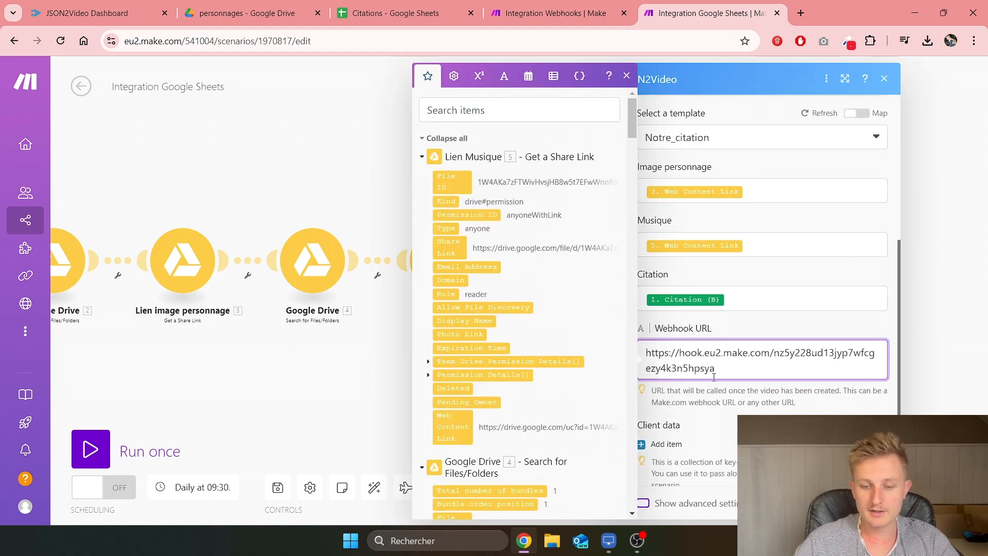
click(556, 13)
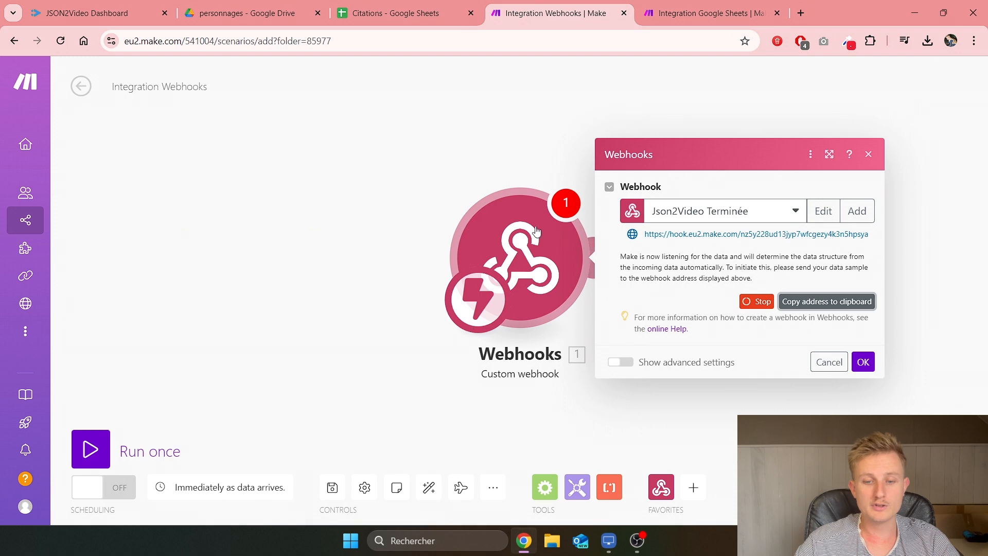
click(710, 13)
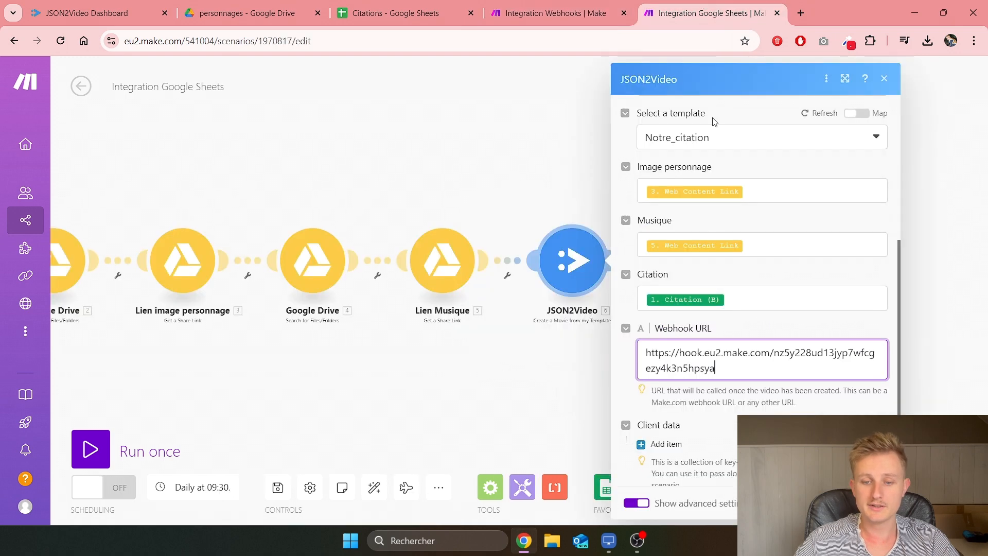
scroll(644, 391, down, 1)
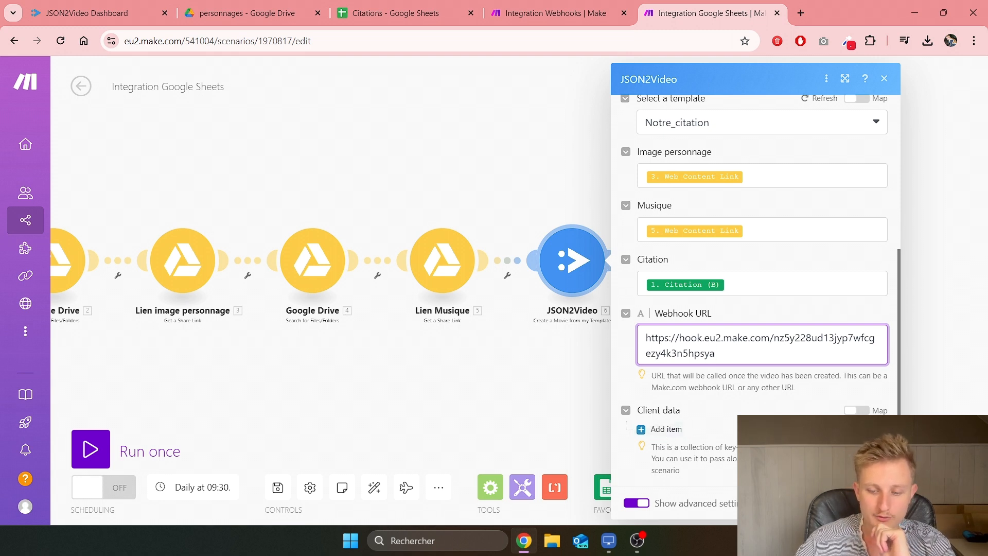
click(871, 502)
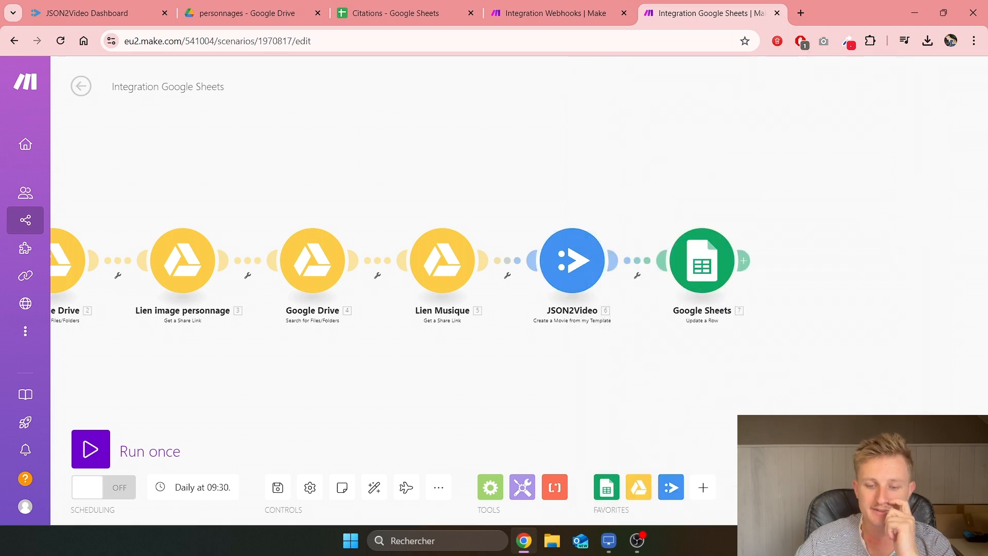
click(278, 489)
click(556, 13)
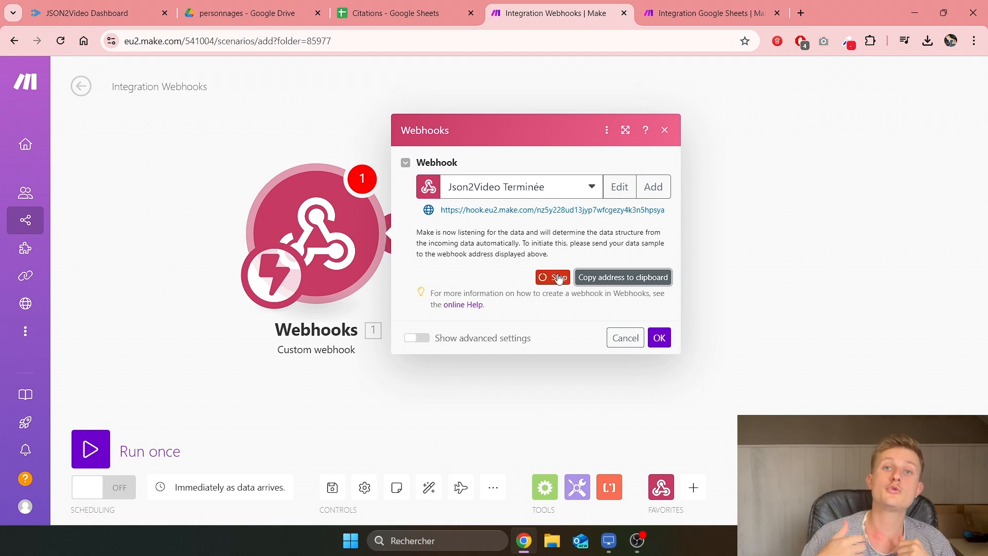
Step: Switch between the Integration Webhooks and Integration Google Sheets scenarios, ending on Google Sheets
click(705, 13)
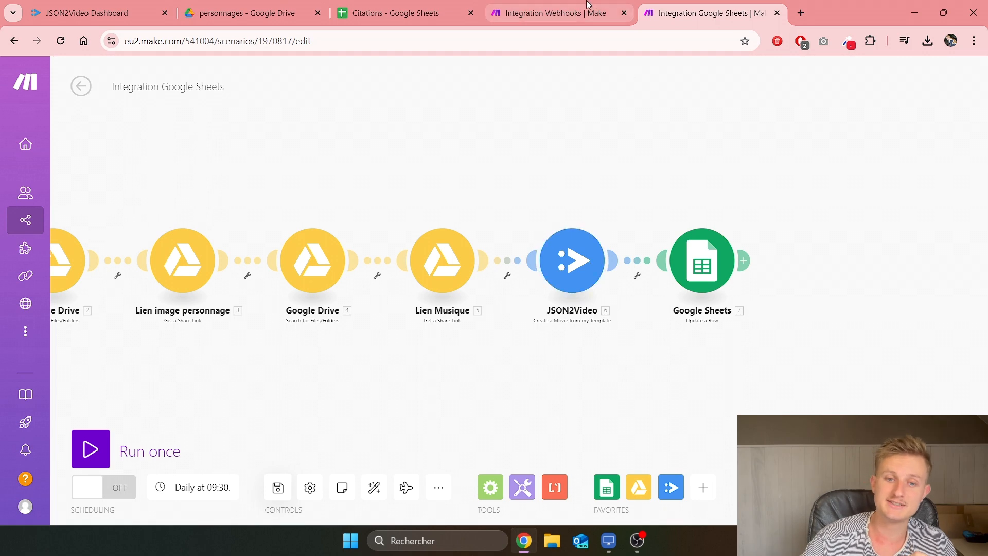
click(550, 13)
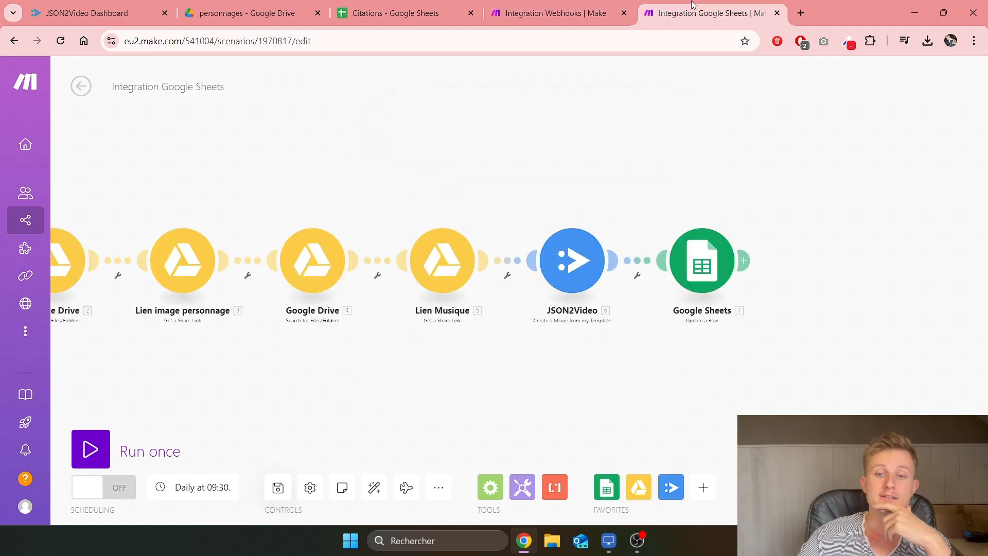
click(736, 14)
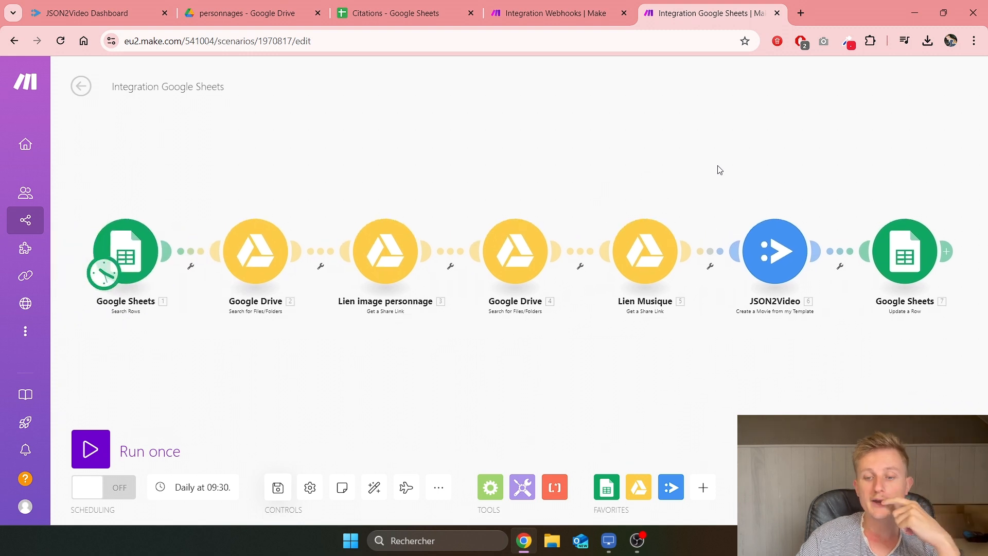
Step: Run the Google Sheets scenario once and confirm the Json2Video Terminée webhook shows 'Successfully determined'
click(124, 443)
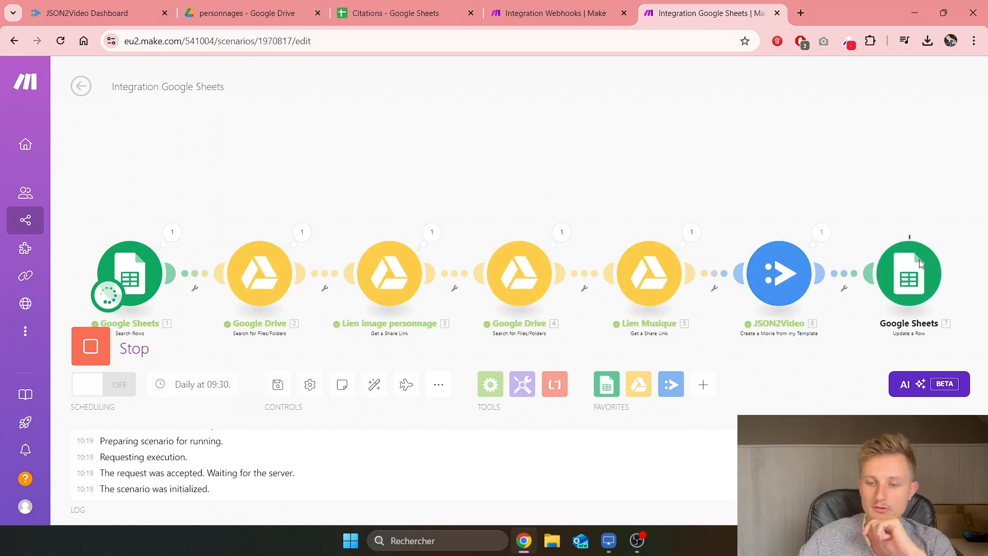
click(573, 19)
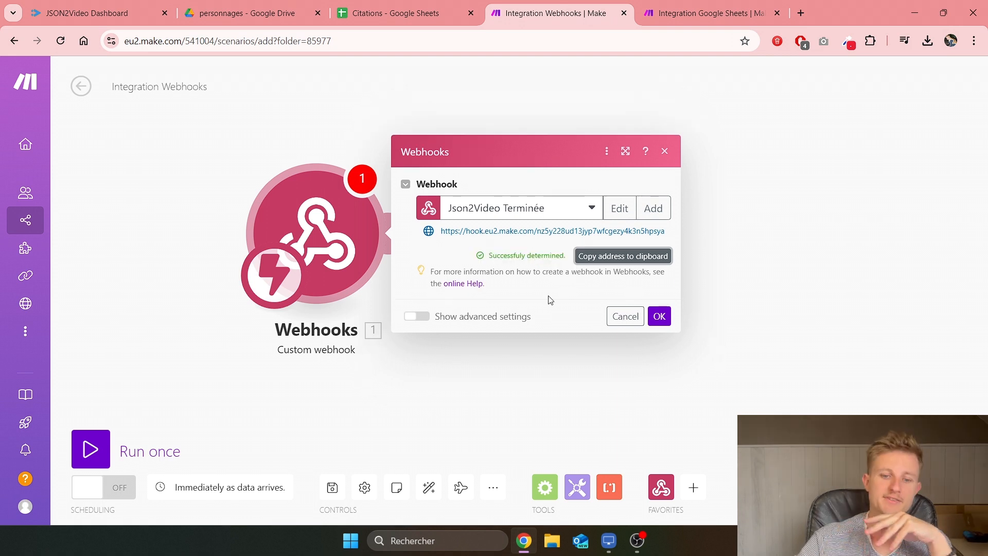
Step: Confirm the webhook's successfully determined data structure and begin adding a module after it
drag(488, 256, 564, 252)
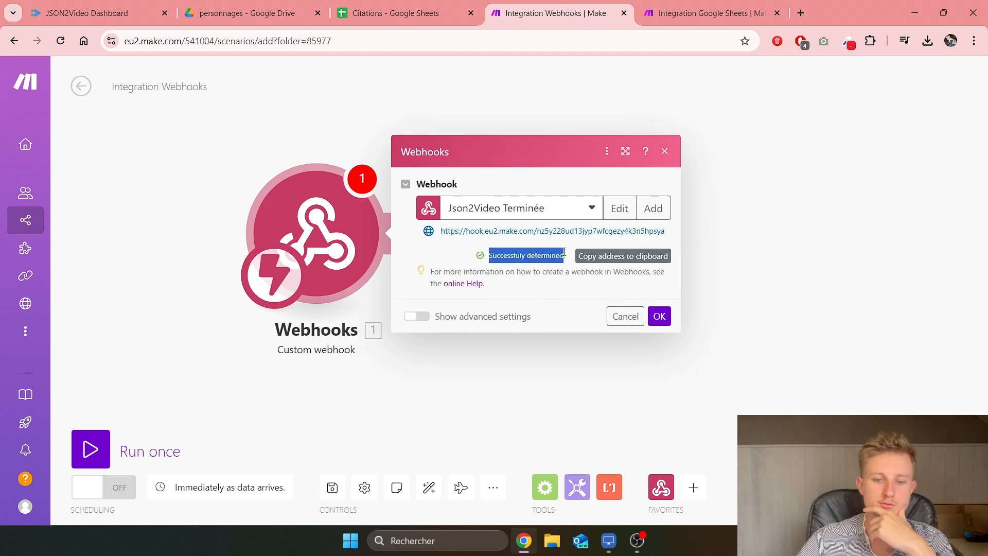
click(665, 317)
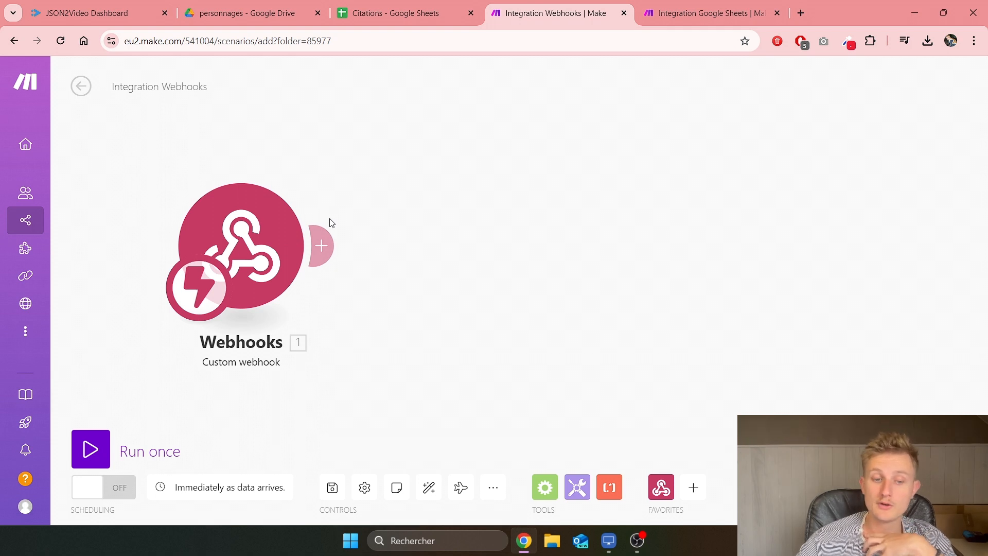
click(328, 241)
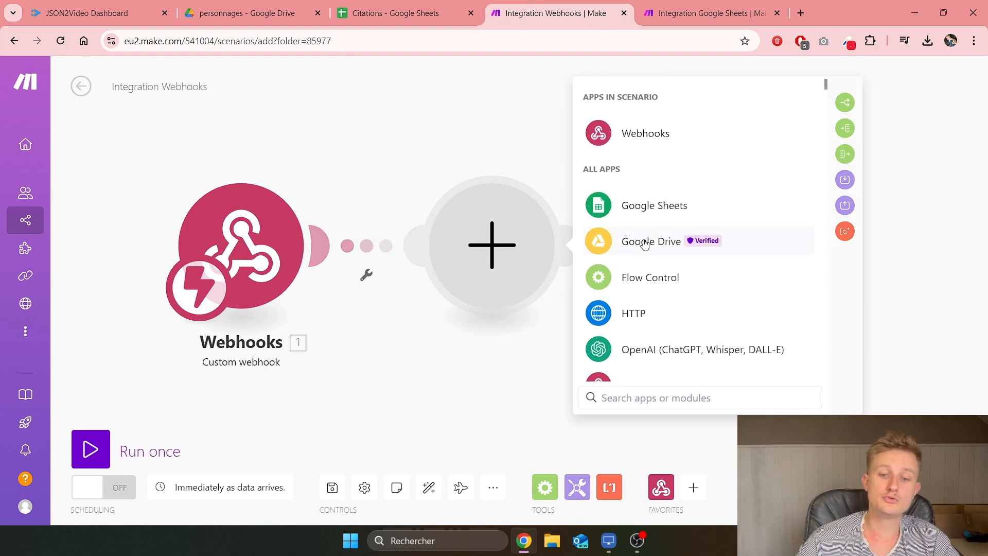
Step: In Google Drive, start creating a new folder inside the Json2Video folder
click(247, 13)
click(326, 119)
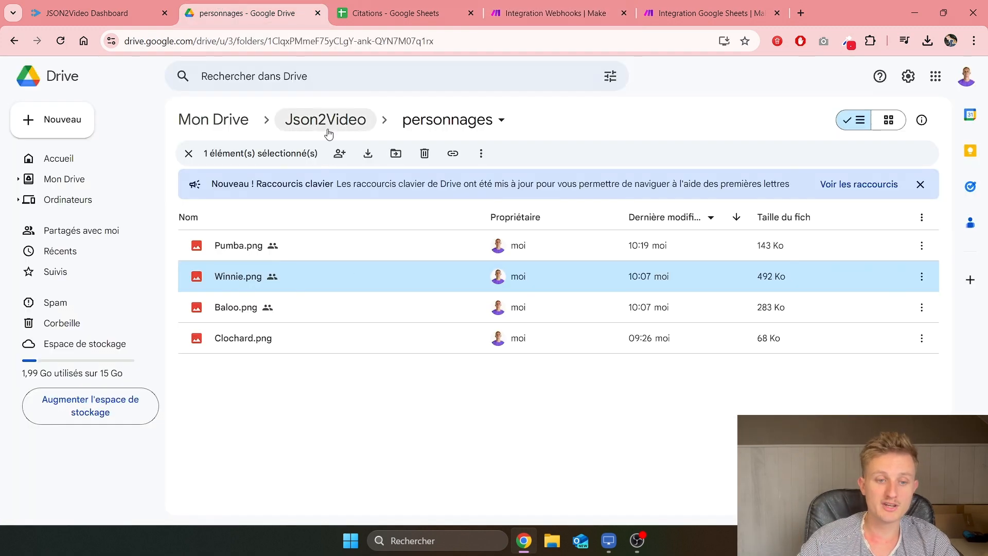
right_click(278, 374)
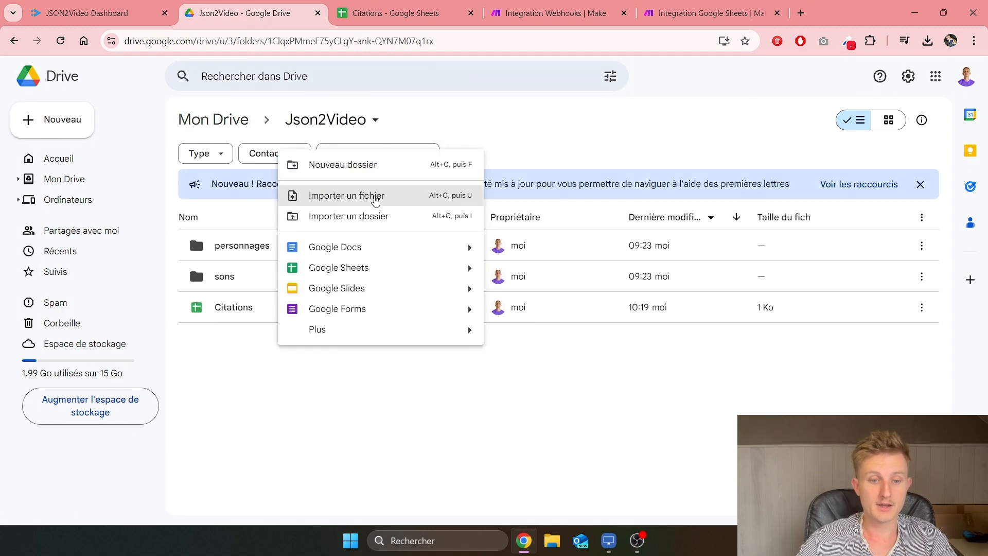
click(371, 216)
key(Escape)
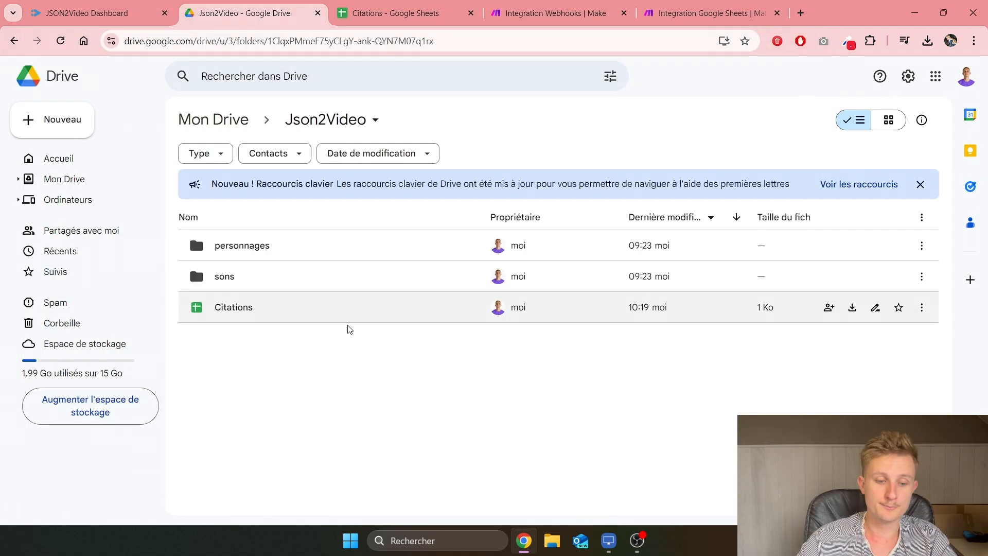
right_click(347, 326)
click(371, 190)
Step: Add an HTTP Get a file module with its URL mapped to the webhook's url value
text(expo)
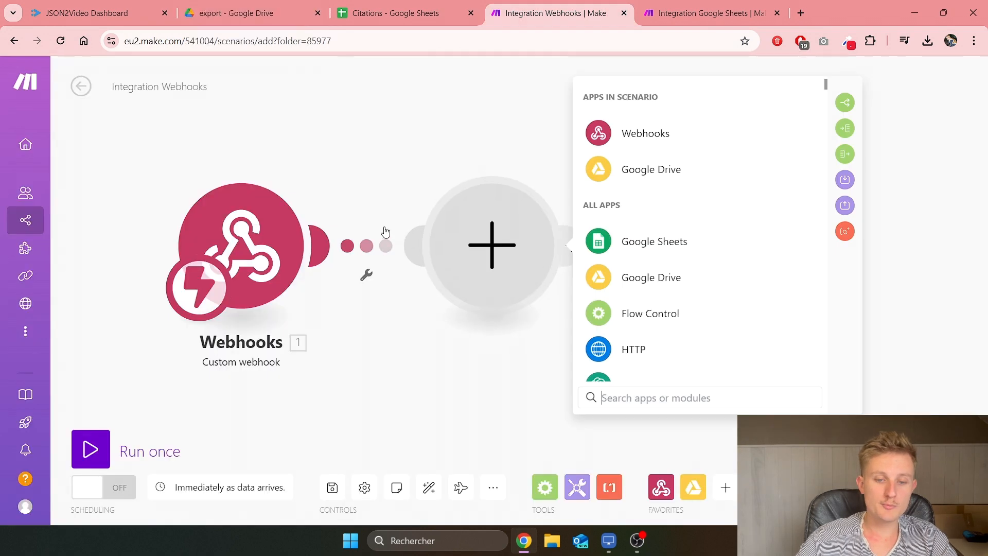
text(http)
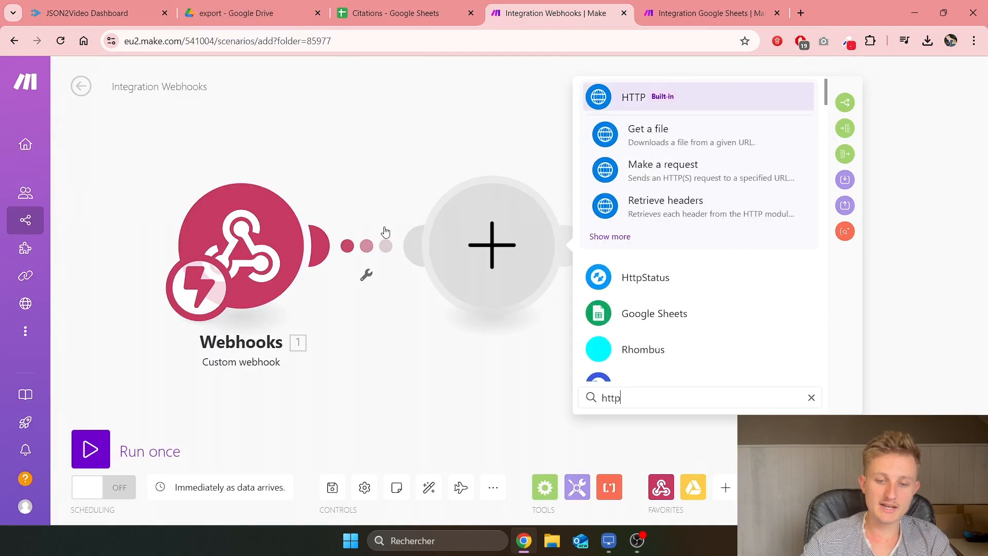
click(714, 99)
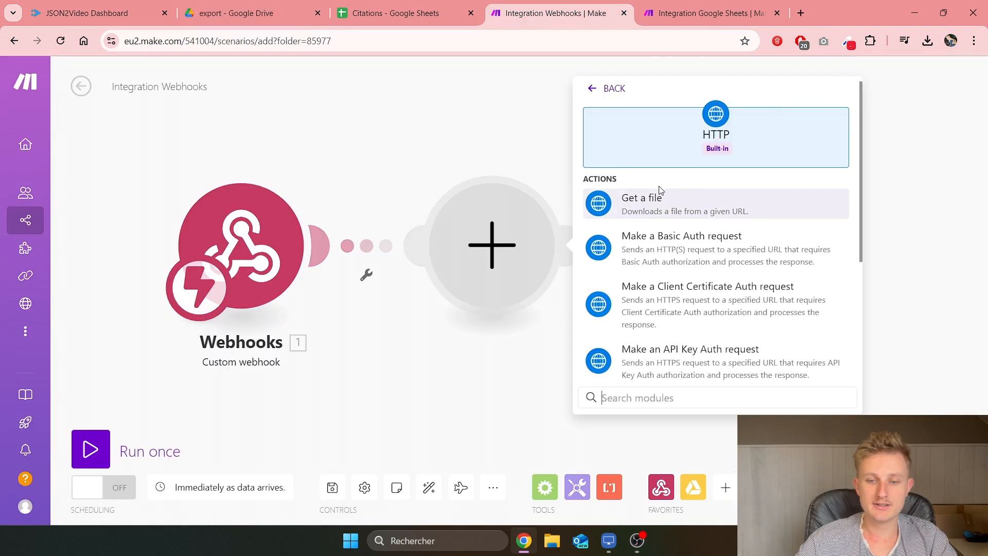
click(669, 203)
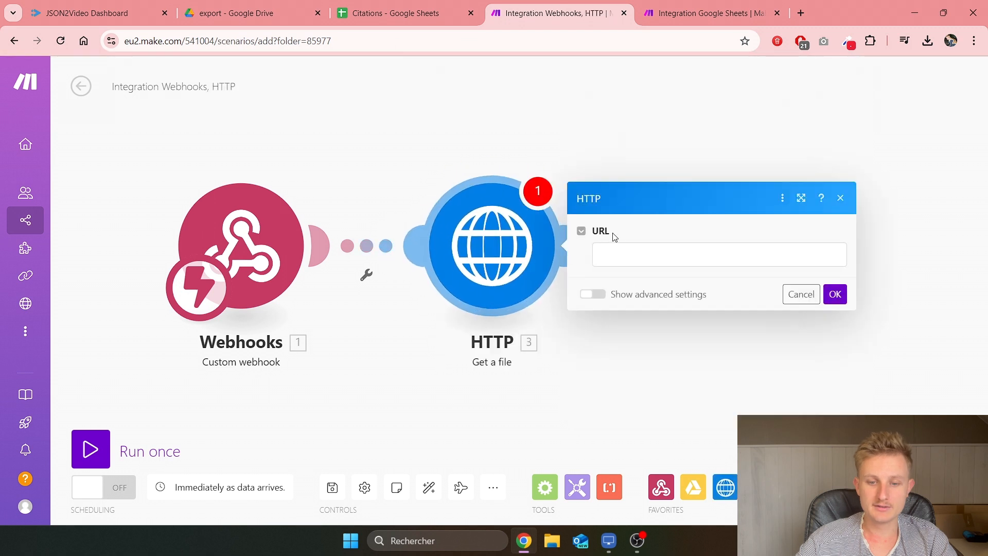
click(629, 253)
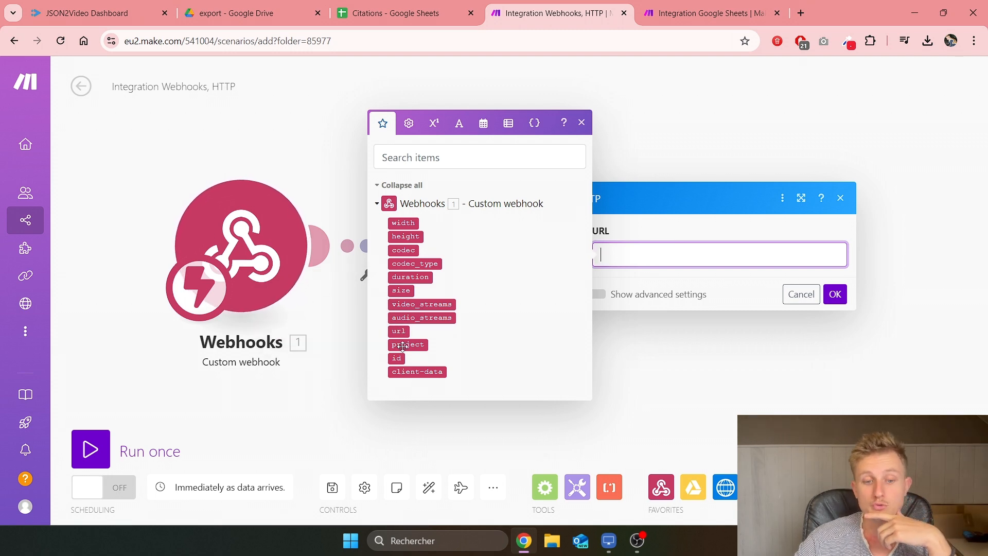
drag(400, 332, 733, 260)
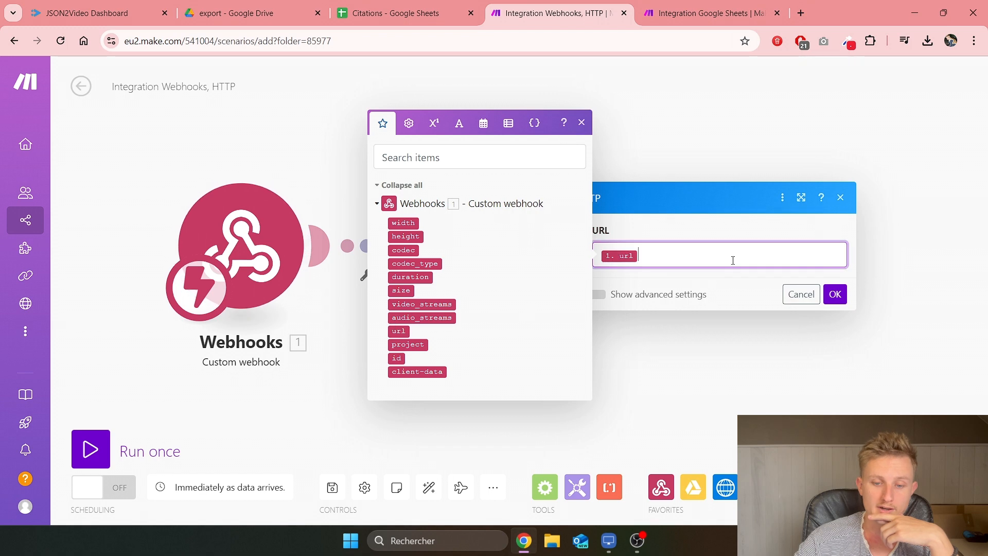
click(830, 294)
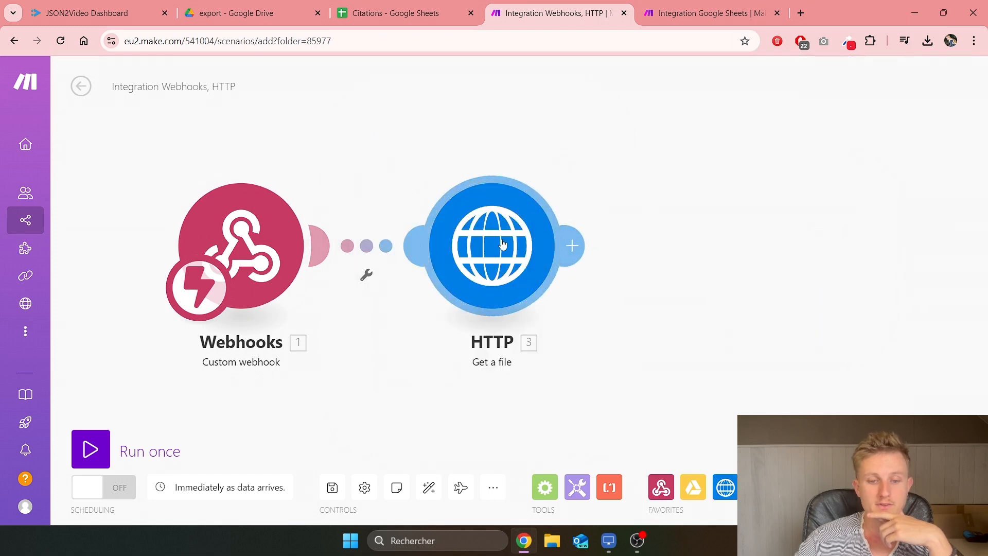
Step: Add a Google Drive Upload a File module after the HTTP module
click(577, 246)
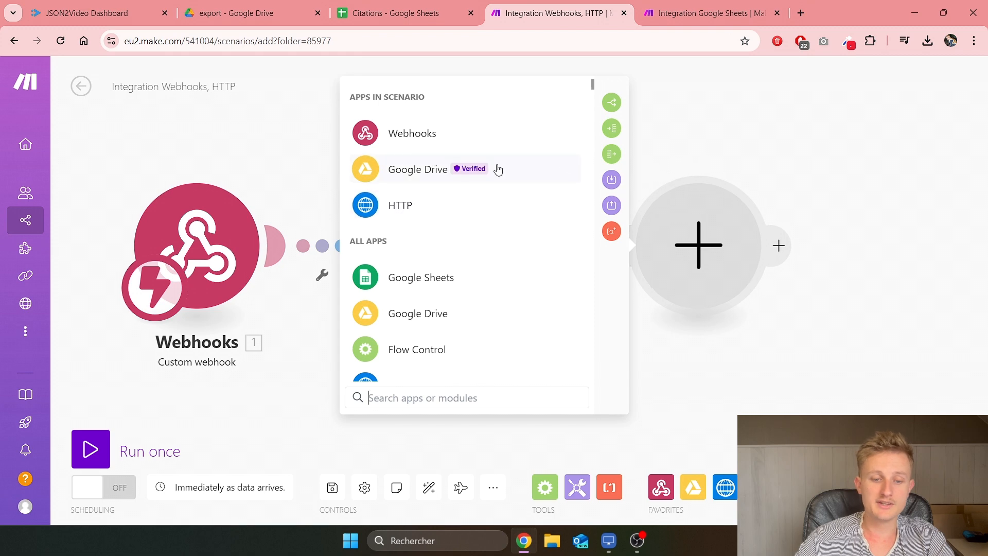
click(526, 169)
scroll(508, 232, down, 3)
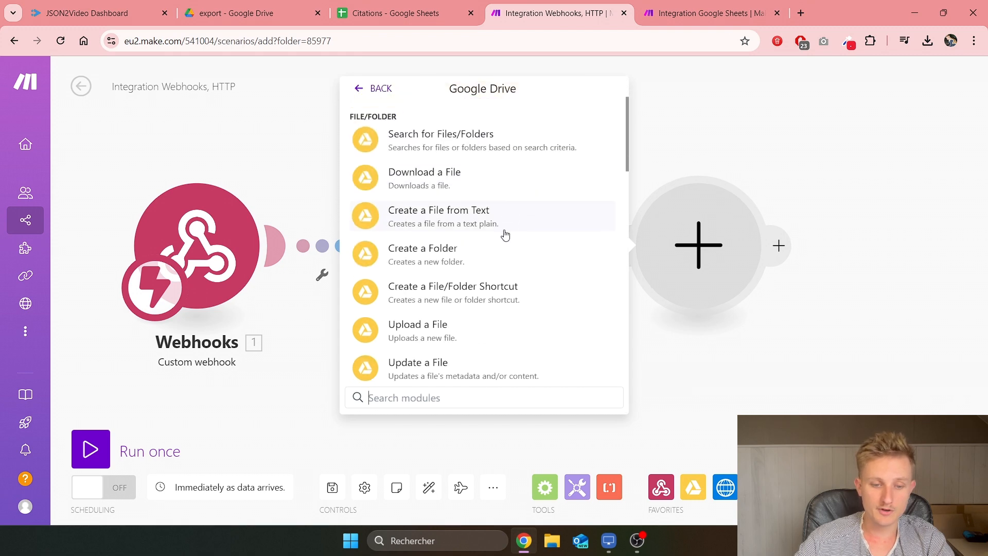
click(463, 266)
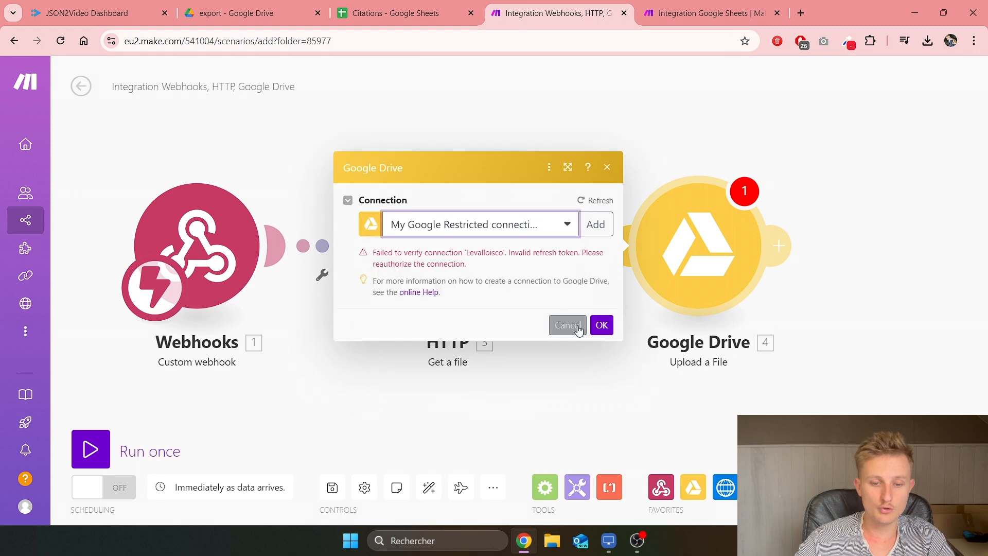
click(600, 340)
Step: Set the upload's folder location to Json2Video/export, chosen from the folder list
click(734, 236)
click(514, 236)
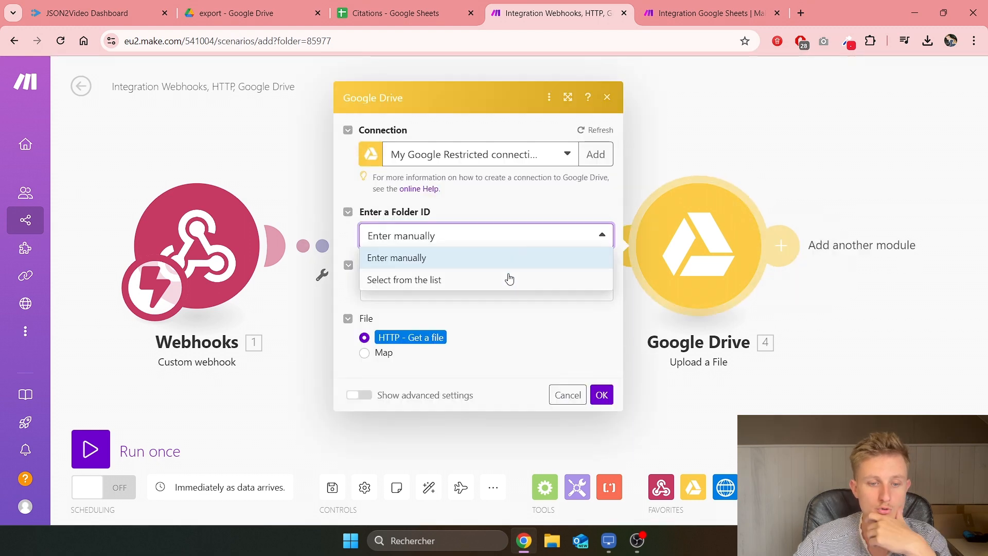
click(510, 279)
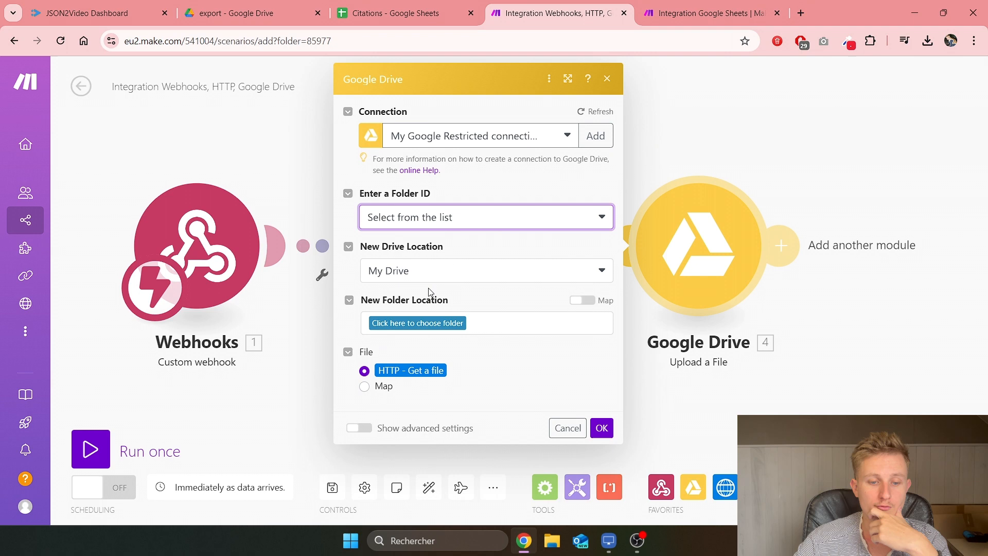
click(440, 324)
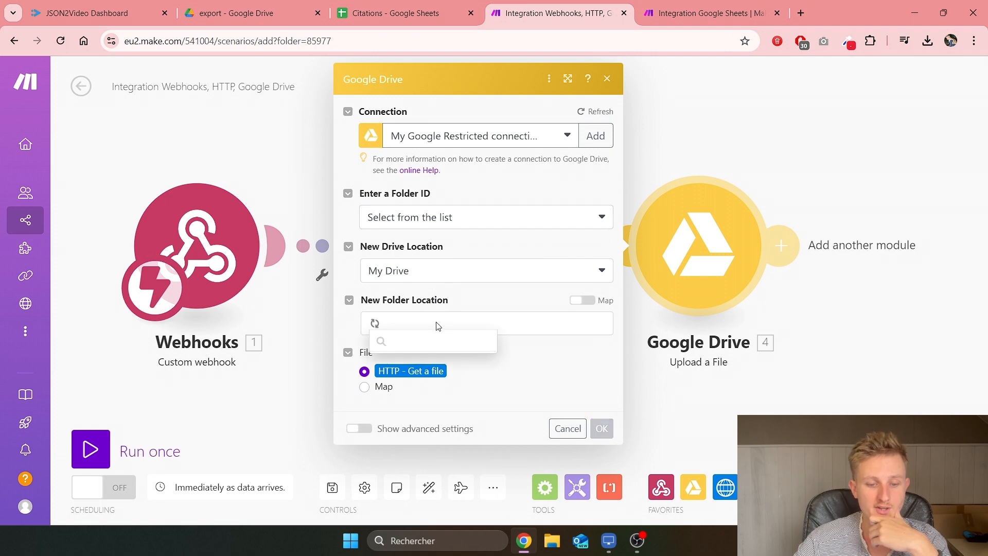
click(428, 385)
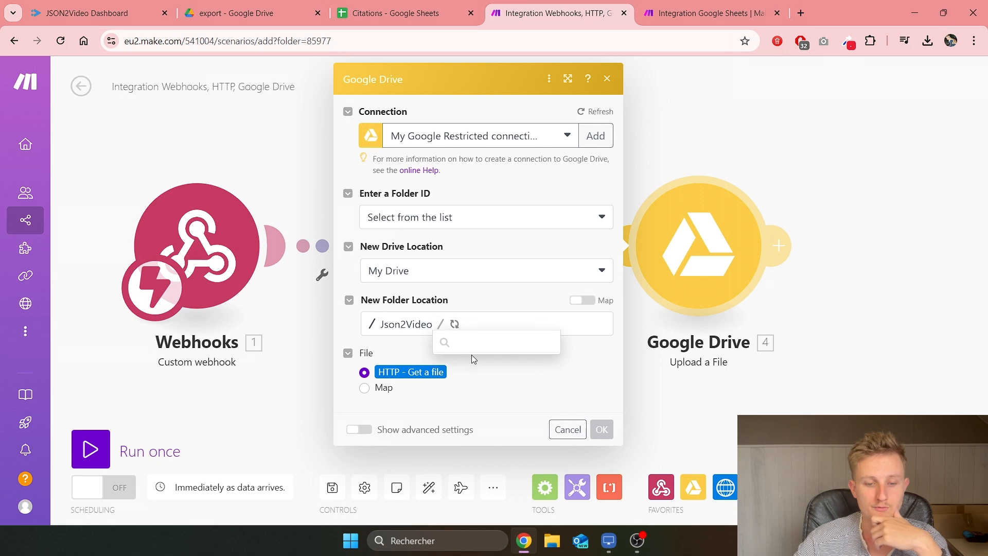
click(471, 355)
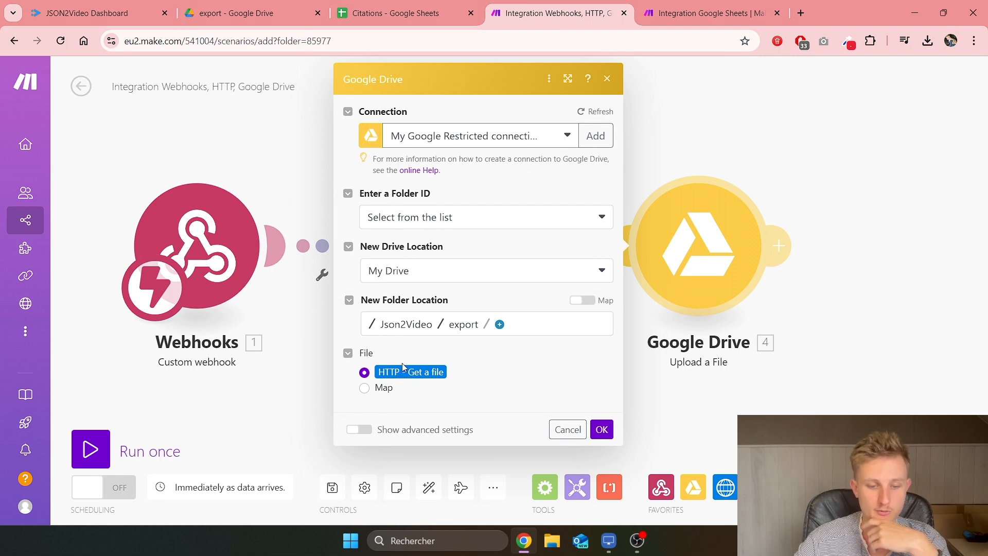
click(601, 429)
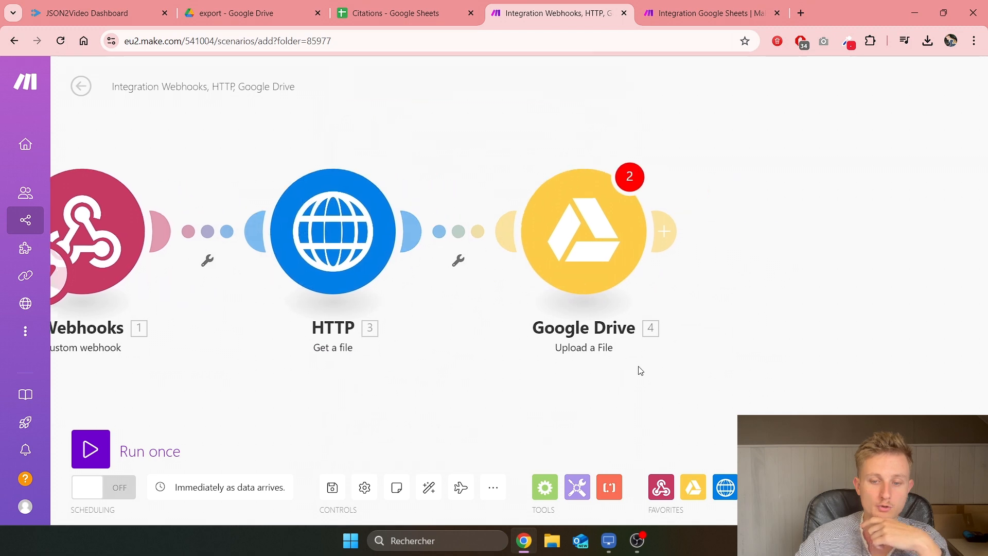
Step: Review the upload's advanced options, then zoom out to see the whole flow
click(589, 253)
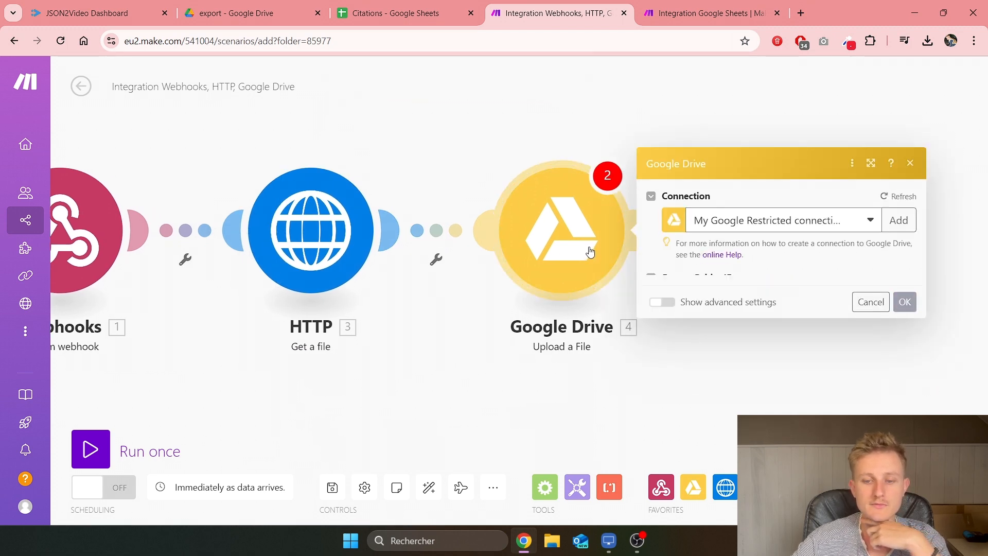
click(659, 429)
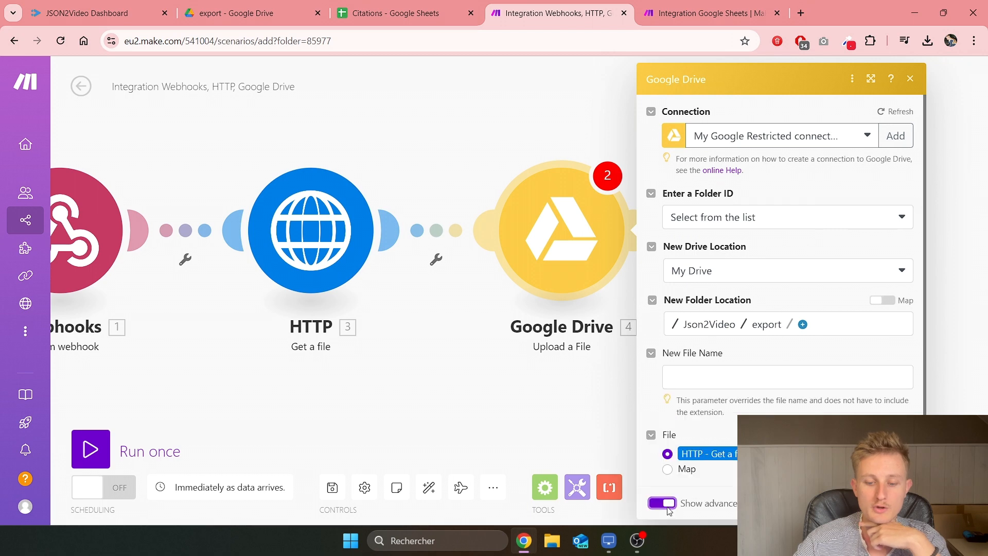
click(896, 504)
drag(779, 330, 743, 298)
scroll(683, 326, down, 2)
scroll(646, 329, down, 2)
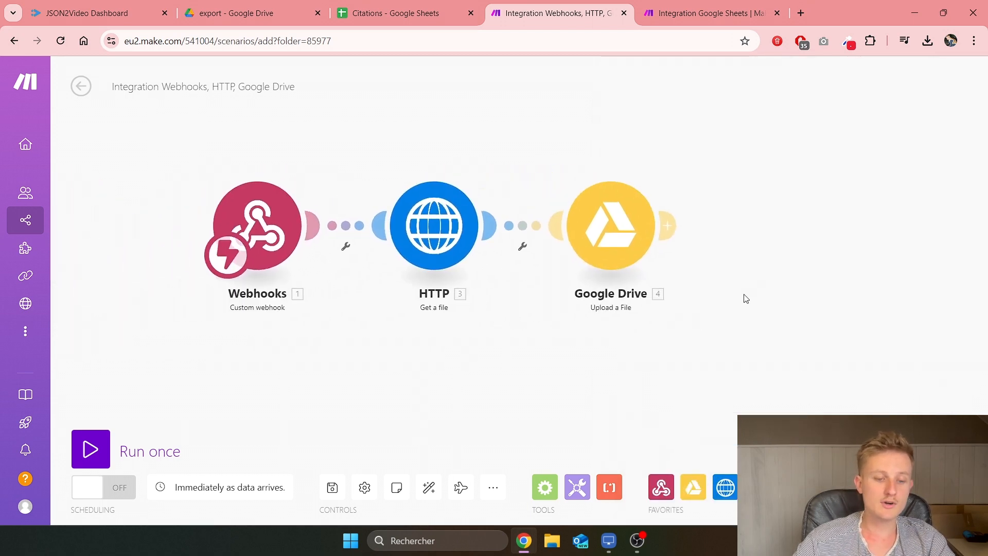
Step: Save the scenario and turn scheduling ON so it runs immediately
click(332, 488)
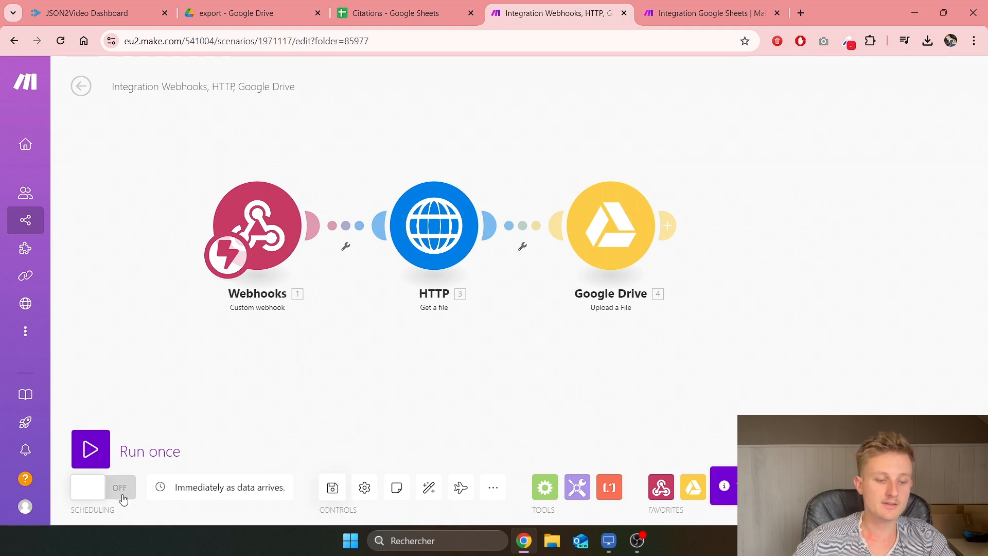
click(107, 492)
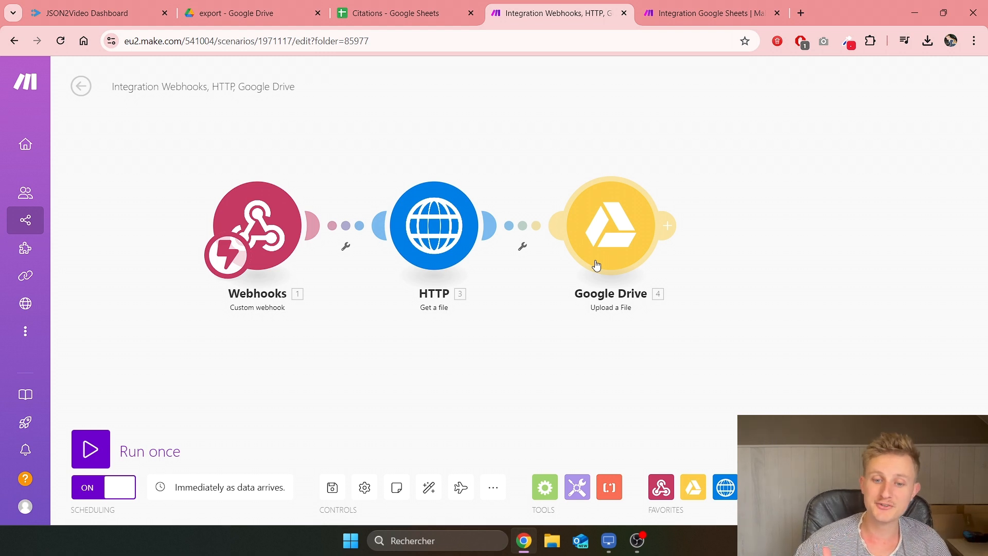
Step: Add an Instagram for Business Create a Reel Post module after the Google Drive upload
click(672, 226)
text(instagram)
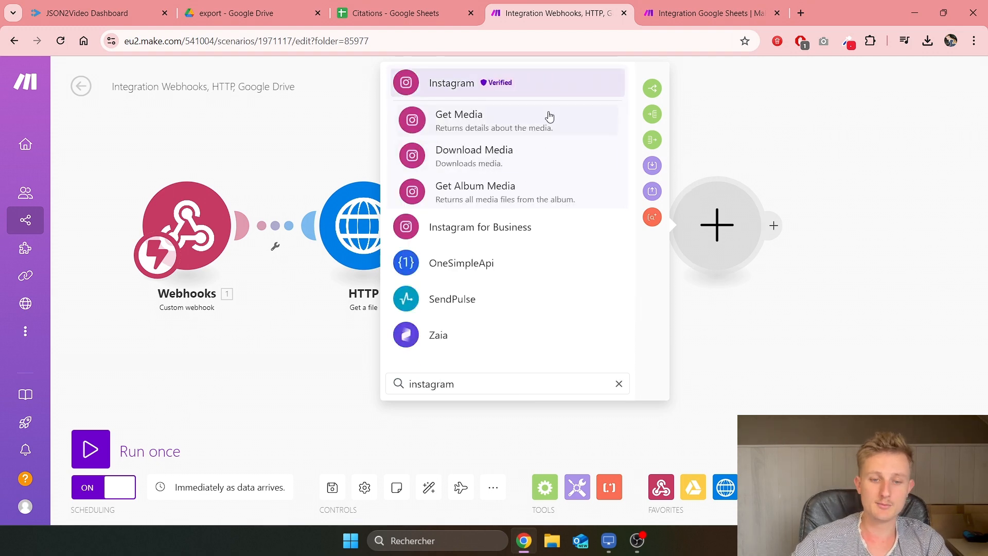
click(506, 232)
scroll(509, 212, down, 3)
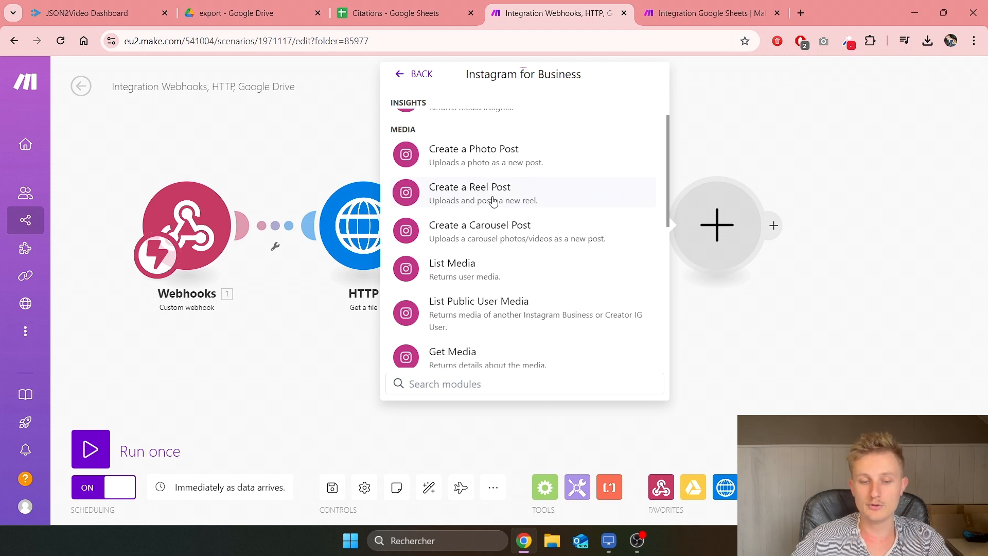
click(484, 194)
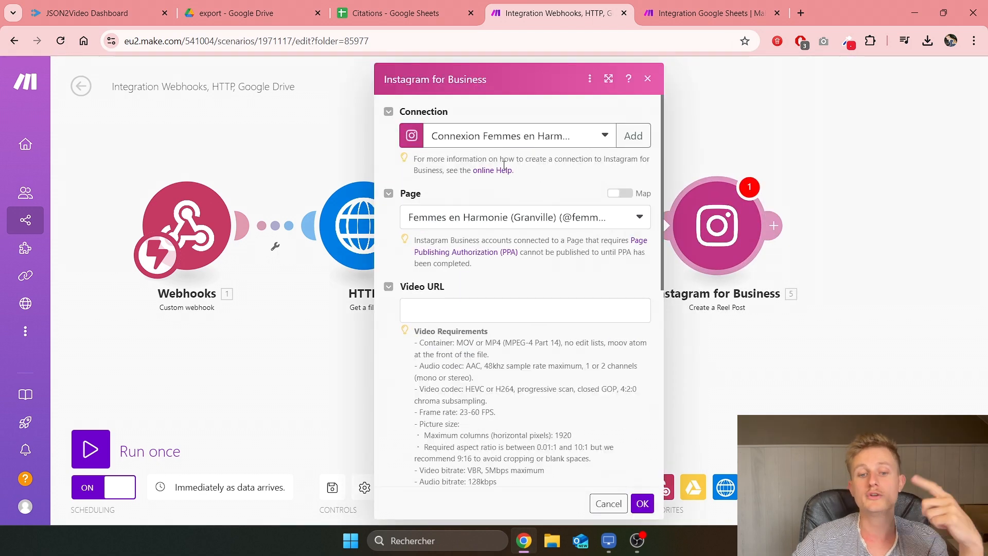
Step: Map the webhook's url into the reel's Video URL, cancel the settings, and add another module
click(436, 315)
scroll(695, 236, down, 15)
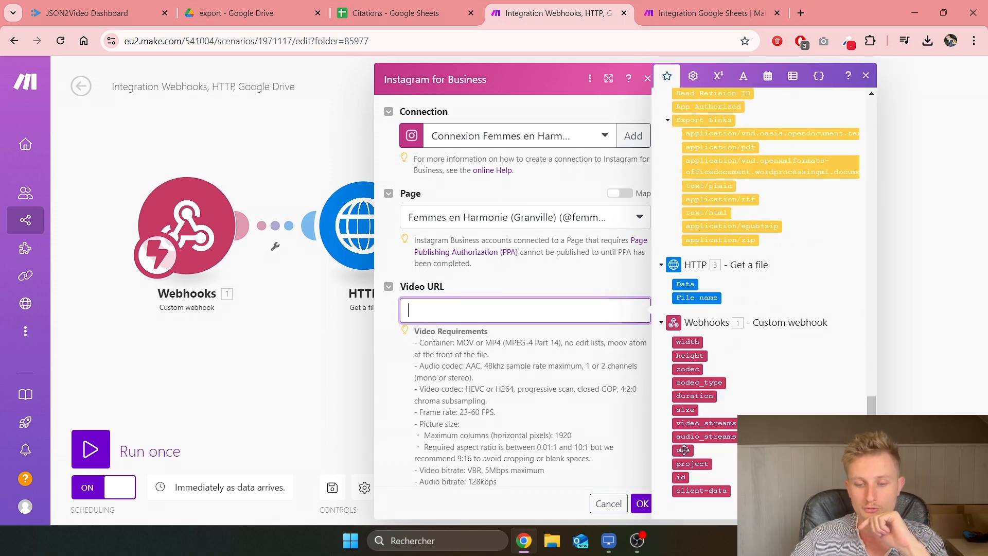
click(682, 450)
scroll(494, 309, down, 7)
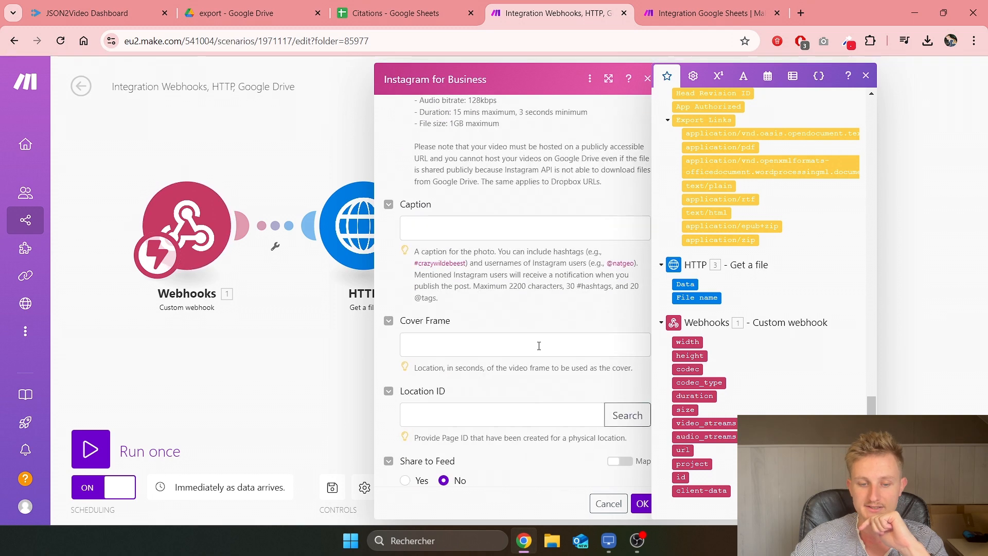
click(457, 232)
scroll(445, 411, down, 1)
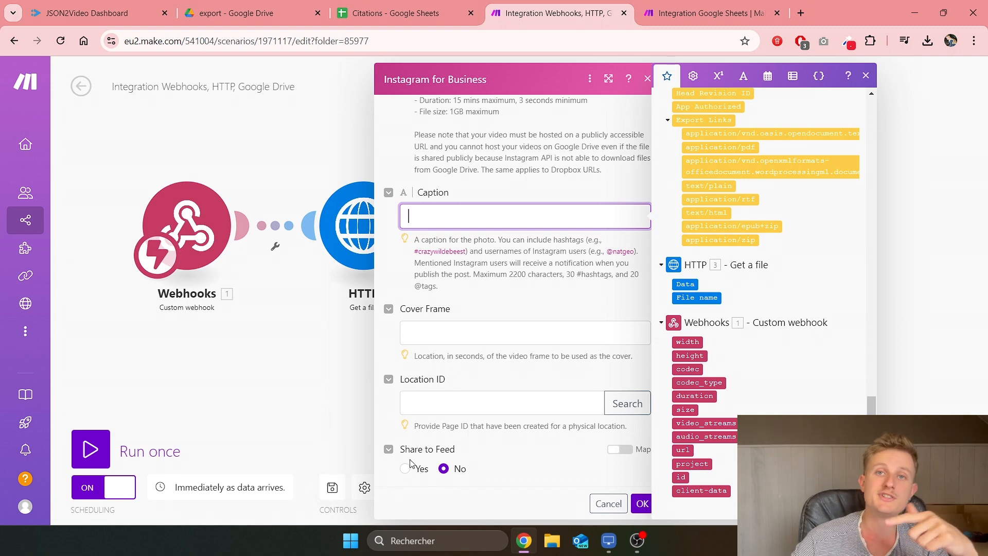
click(609, 503)
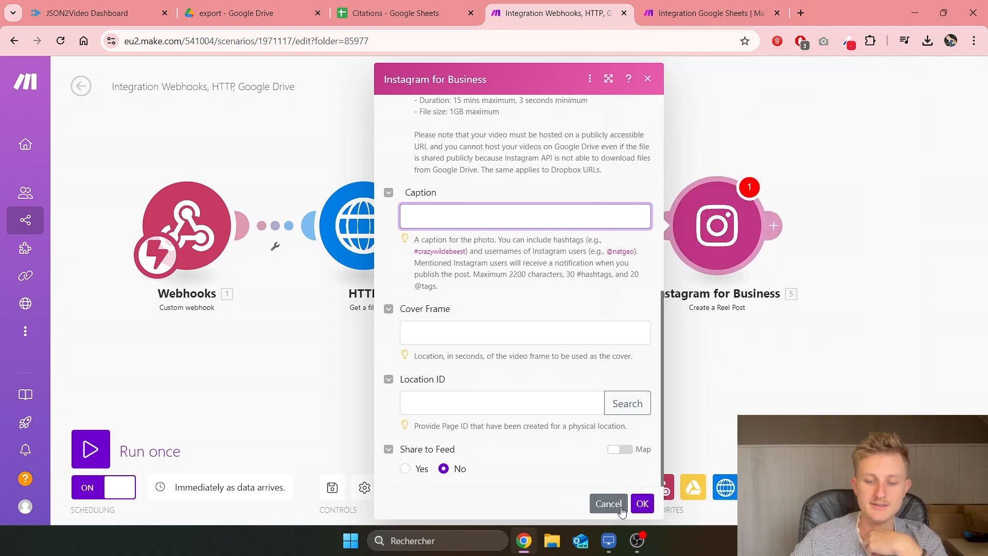
click(512, 247)
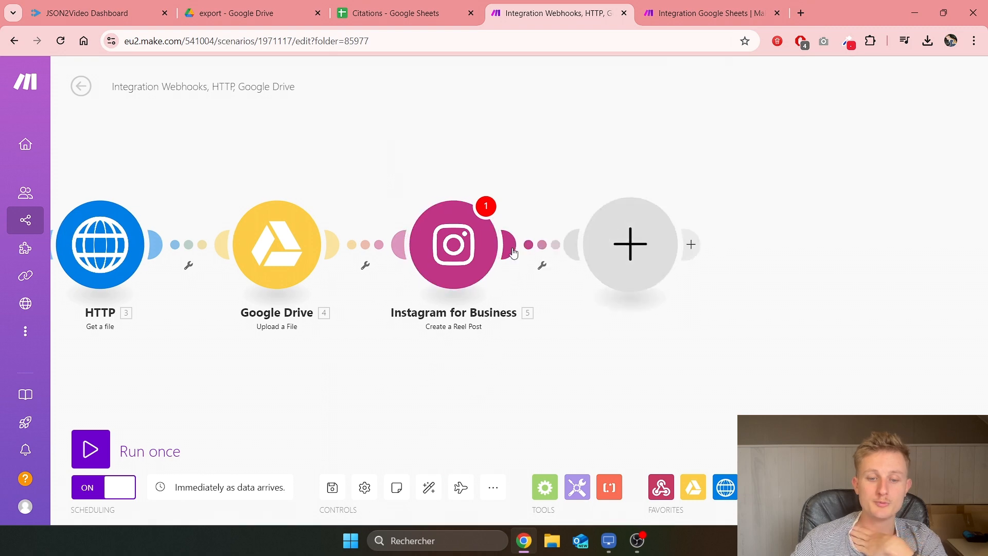
Step: Add a Facebook Pages Upload a Video module after the Instagram step
text(facebook)
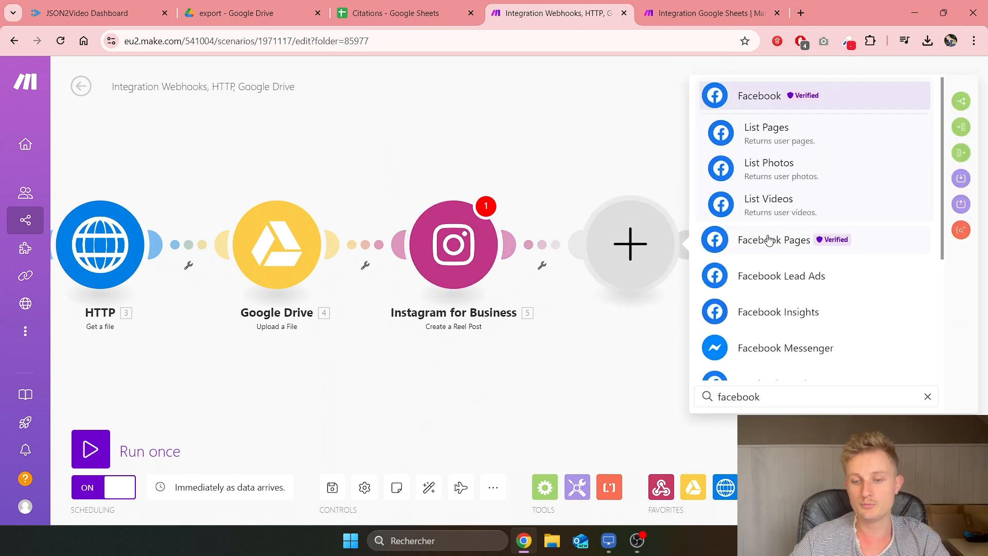
click(768, 241)
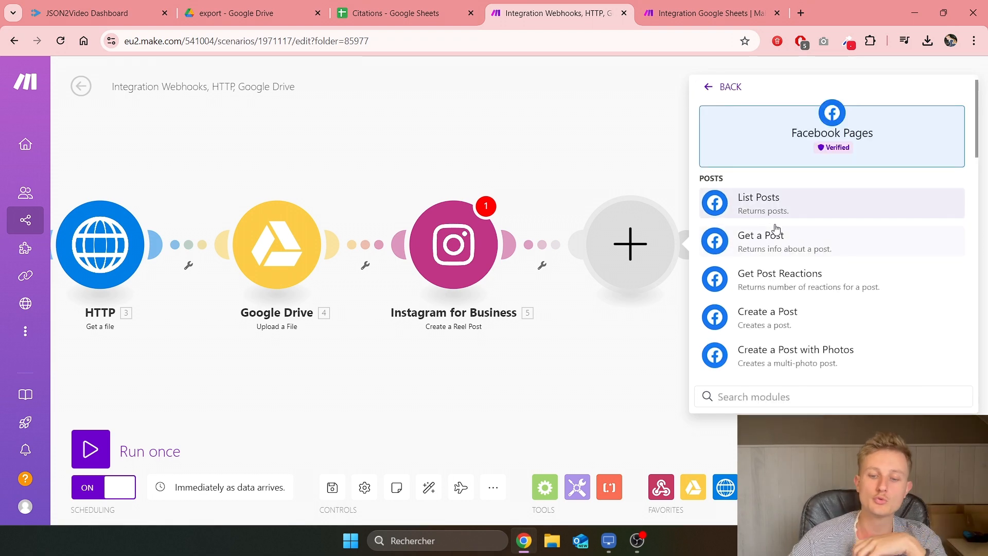
scroll(789, 276, down, 2)
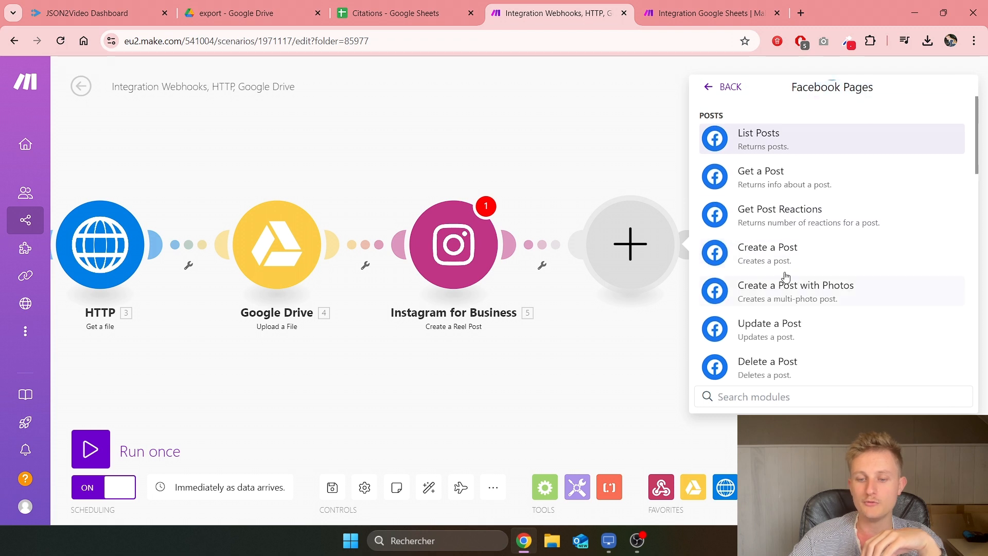
scroll(784, 258, down, 6)
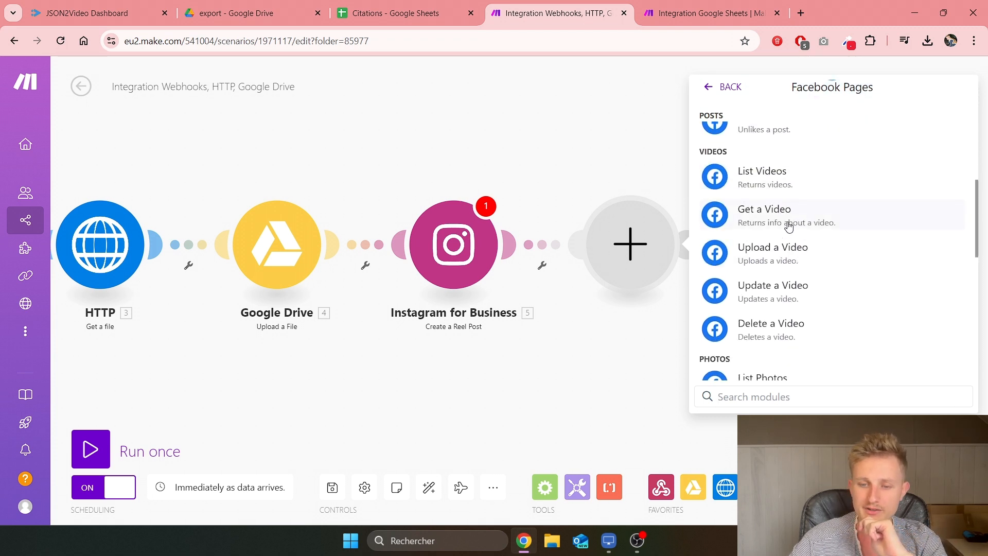
click(778, 261)
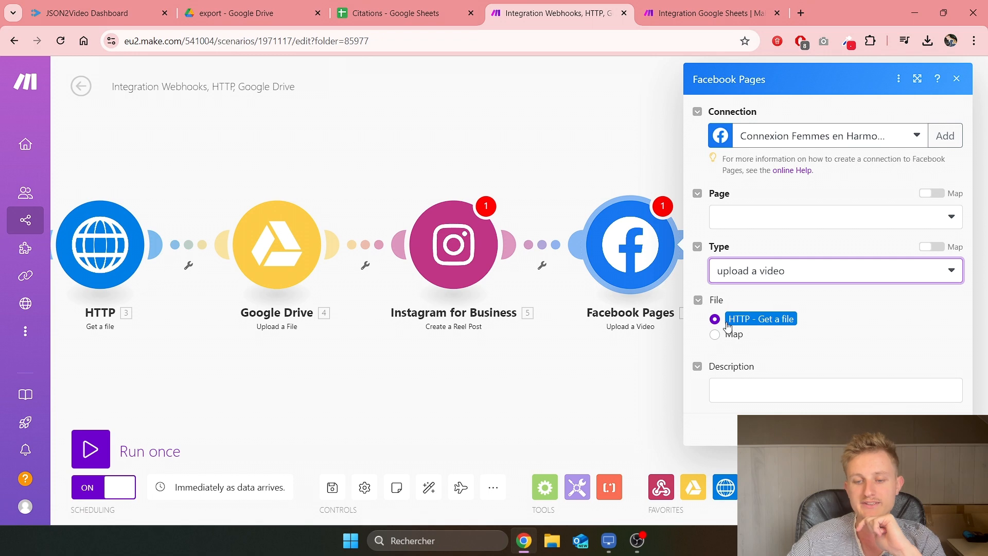
Step: Set the video upload type to download from URL using url, then delete the Instagram step
click(777, 278)
click(791, 317)
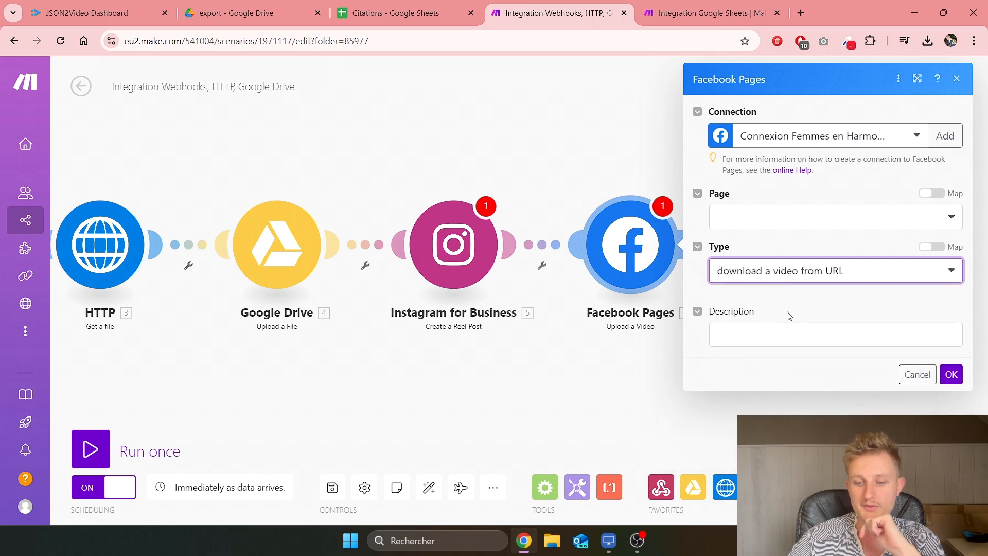
click(772, 324)
scroll(571, 253, down, 20)
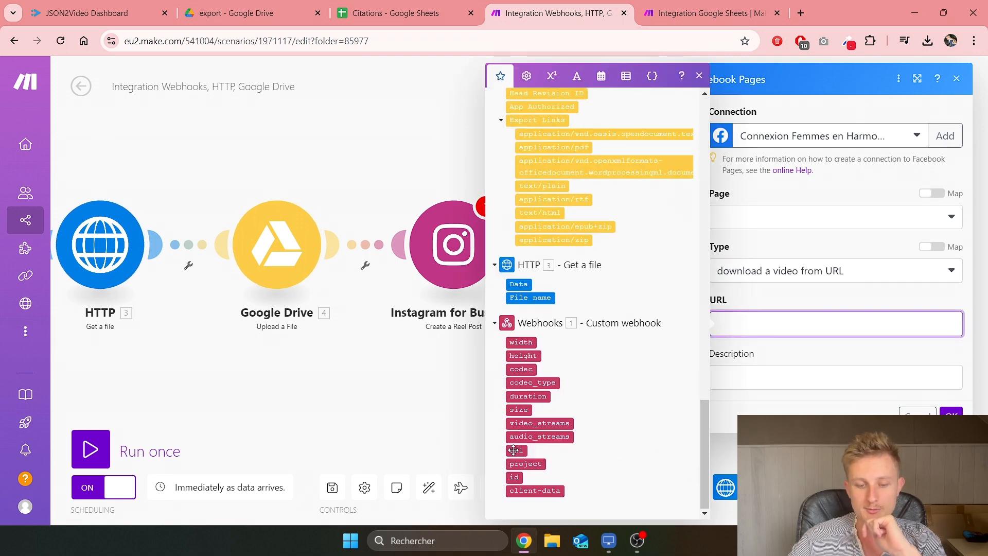
click(515, 450)
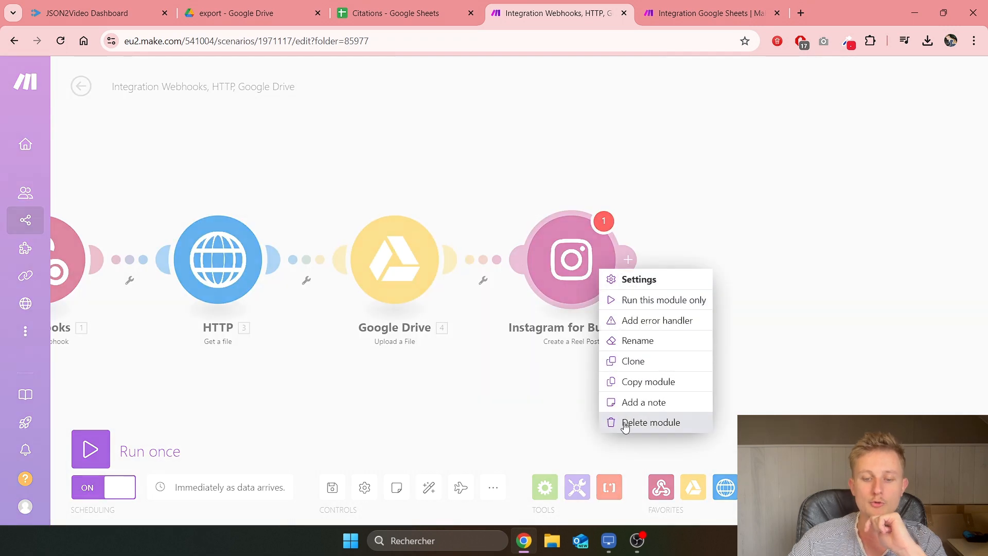
click(624, 421)
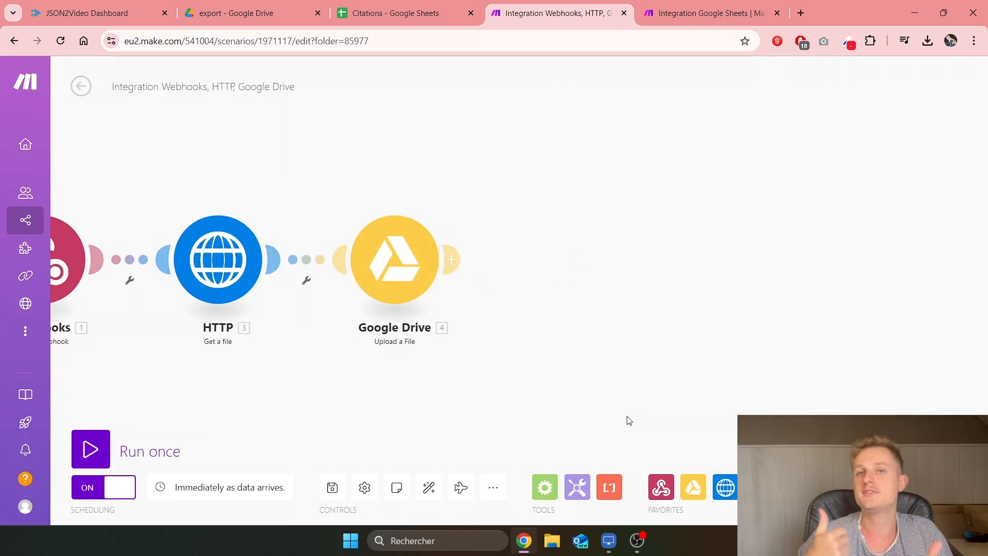